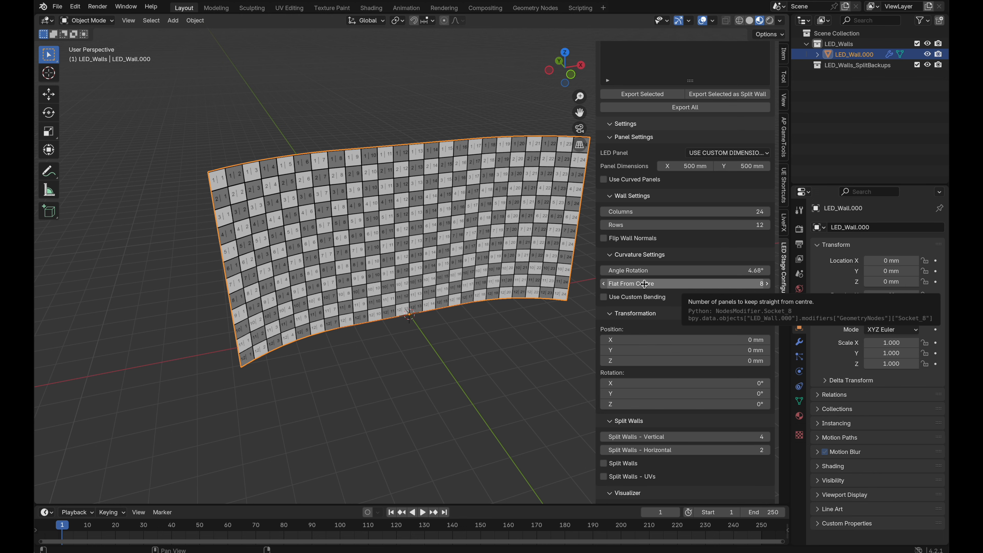
# - Set the LED wall's Flat From Centre value to 0
pyautogui.scroll(10, 456, 282)
pyautogui.scroll(3, 457, 281)
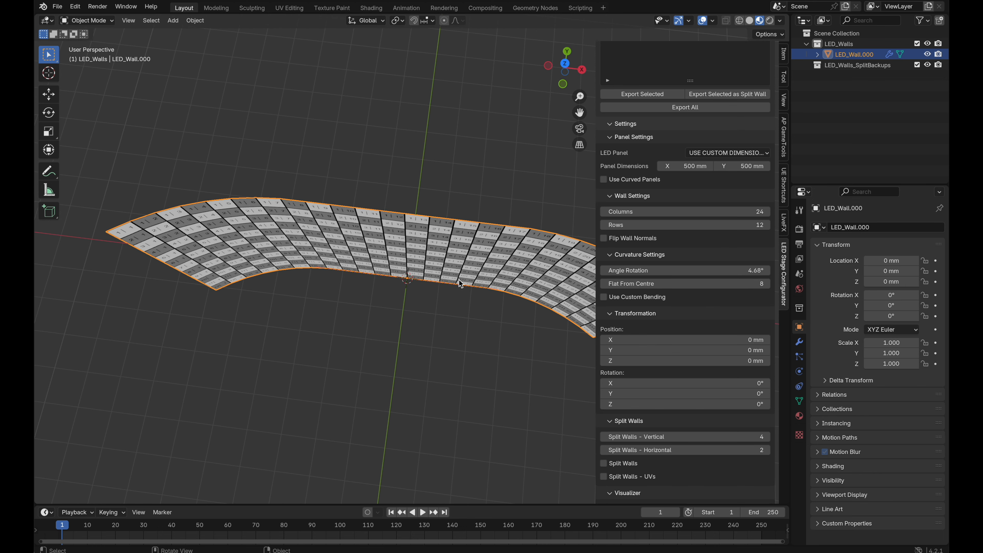
pyautogui.scroll(3, 458, 279)
pyautogui.scroll(4, 459, 280)
pyautogui.scroll(-4, 459, 280)
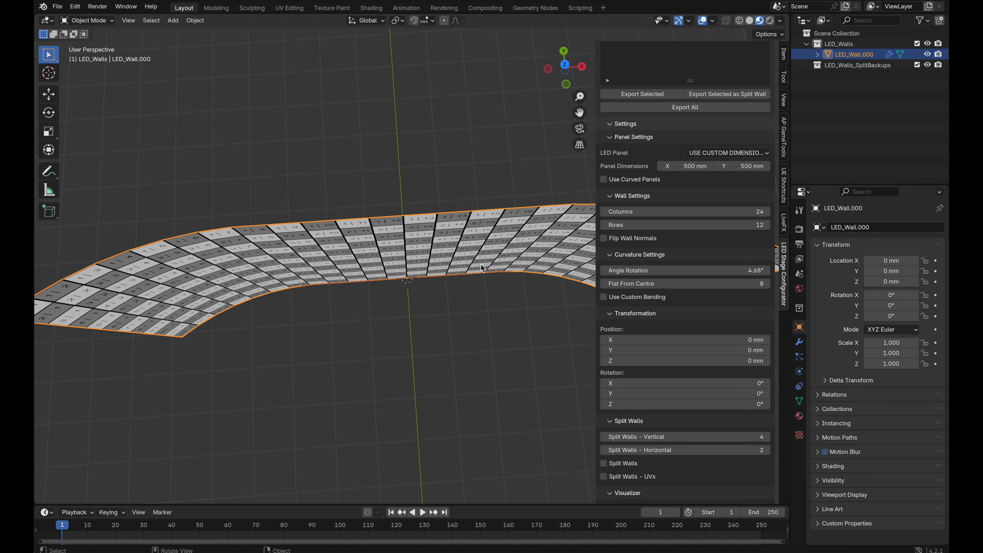
pyautogui.click(731, 284)
pyautogui.write('0')
pyautogui.press('Return')
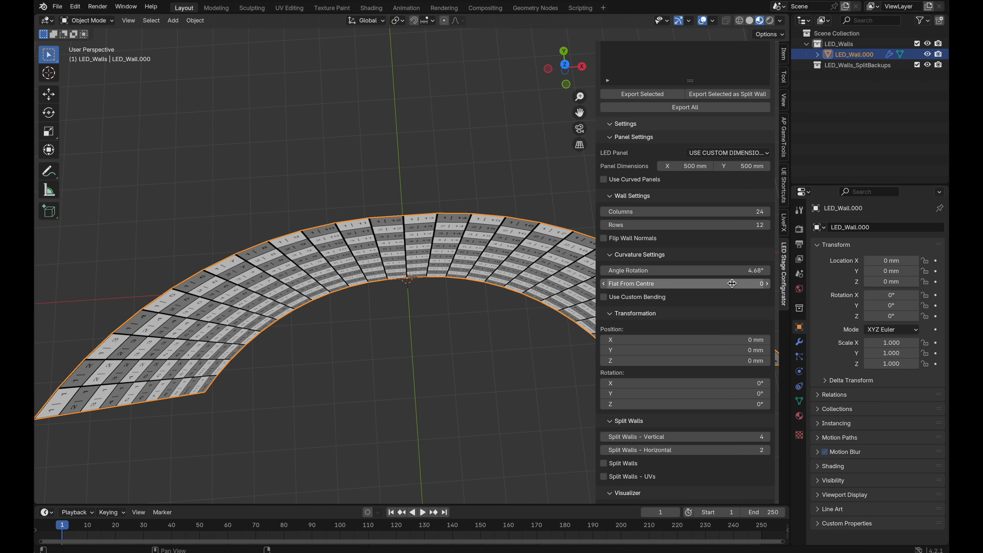
# - Set the wall's Angle Rotation to 7.68° and step its Flat From Centre value through 2 and 4 to 8
pyautogui.moveTo(734, 270); pyautogui.dragTo(706, 270)
pyautogui.click(706, 288)
pyautogui.write('2')
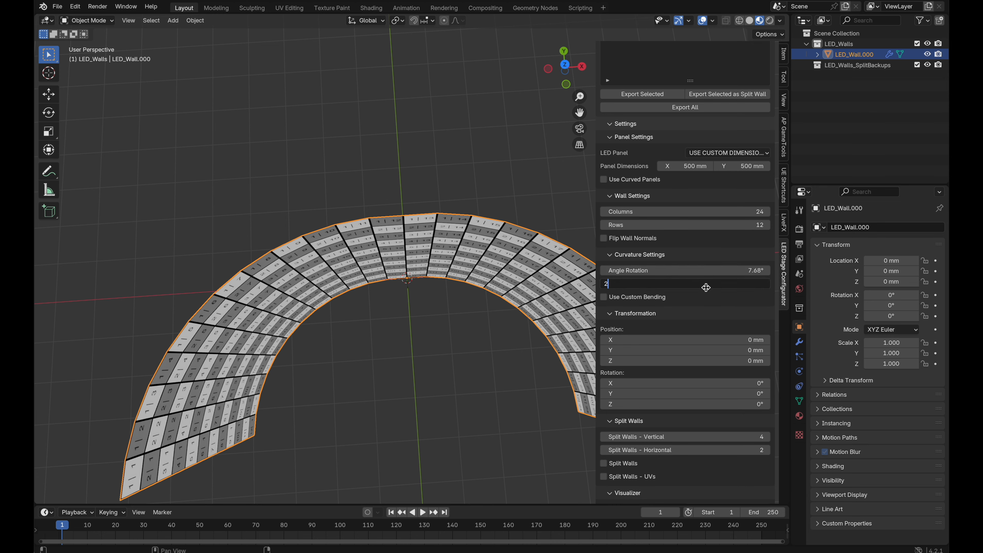
pyautogui.press('Return')
pyautogui.click(706, 287)
pyautogui.write('4')
pyautogui.press('Return')
pyautogui.click(707, 287)
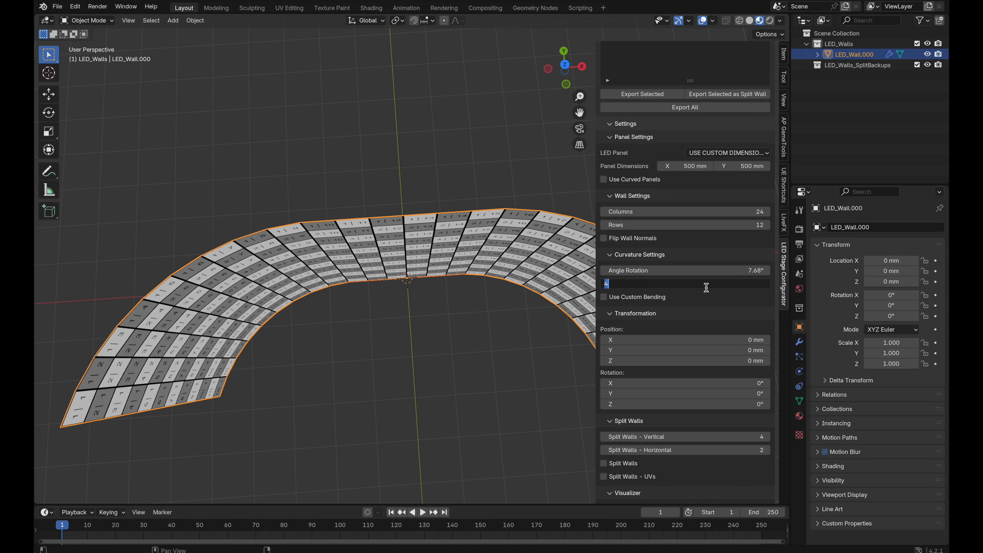
pyautogui.write('8')
pyautogui.press('Return')
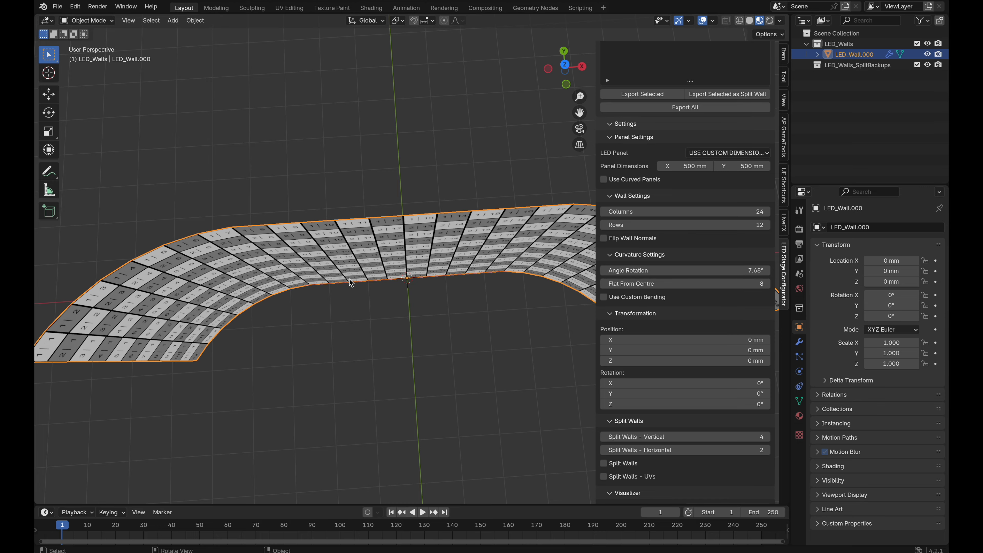
# - Enable Use Custom Bending in the wall's curvature settings
pyautogui.scroll(-10, 486, 276)
pyautogui.scroll(-3, 482, 290)
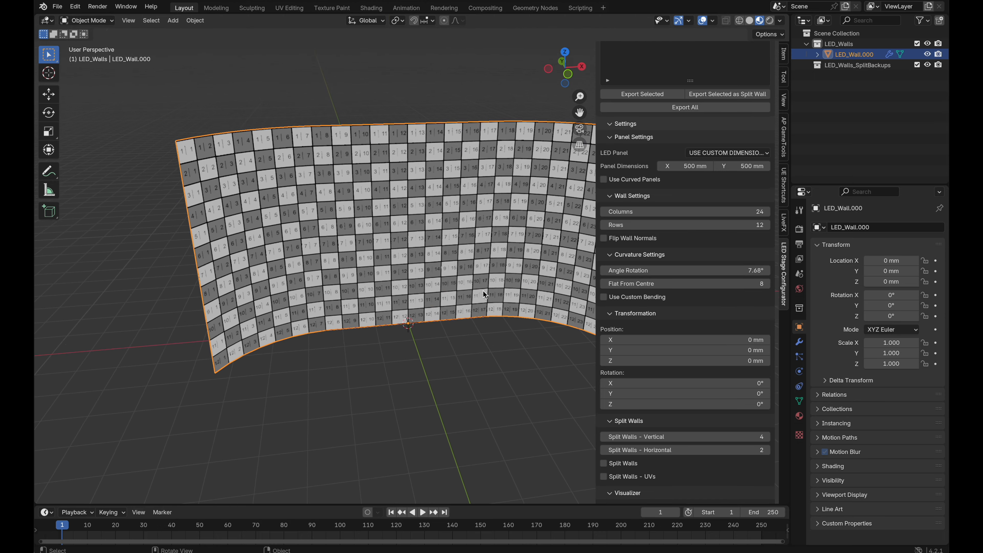
pyautogui.scroll(2, 483, 290)
pyautogui.click(635, 299)
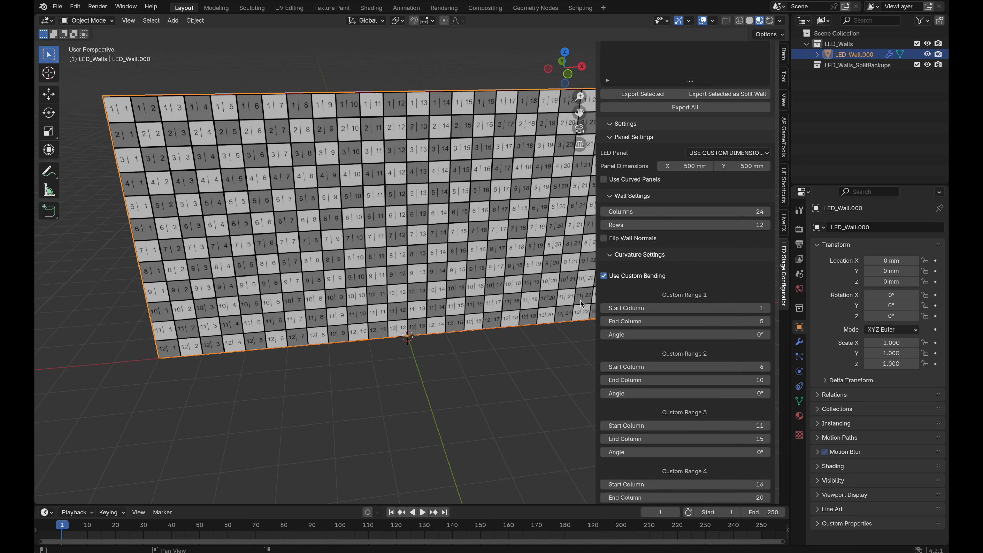
pyautogui.scroll(5, 455, 313)
pyautogui.scroll(-2, 456, 313)
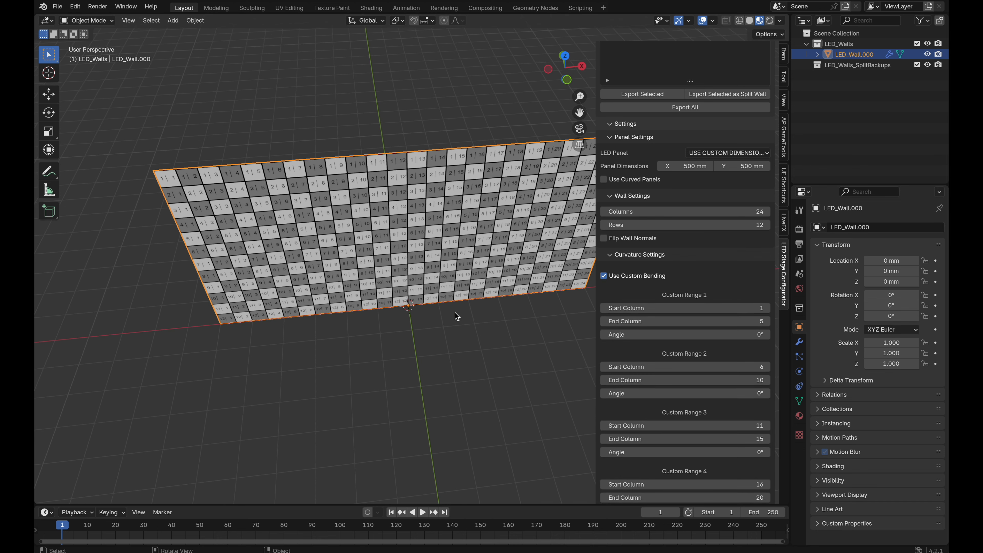
# - Try a different End Column for Custom Range 1 and set it back to 5
pyautogui.moveTo(676, 321); pyautogui.dragTo(724, 321)
pyautogui.doubleClick(676, 321)
pyautogui.write('5')
pyautogui.press('Return')
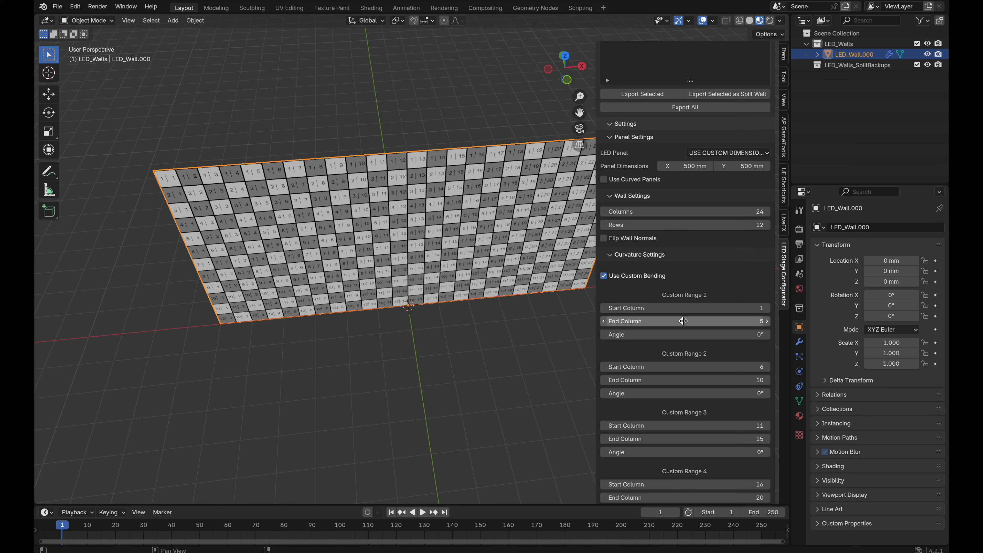
# - Look through the custom bending ranges and turn off Use Custom Bending for the wall
pyautogui.scroll(-5, 662, 391)
pyautogui.scroll(-6, 662, 391)
pyautogui.scroll(13, 662, 391)
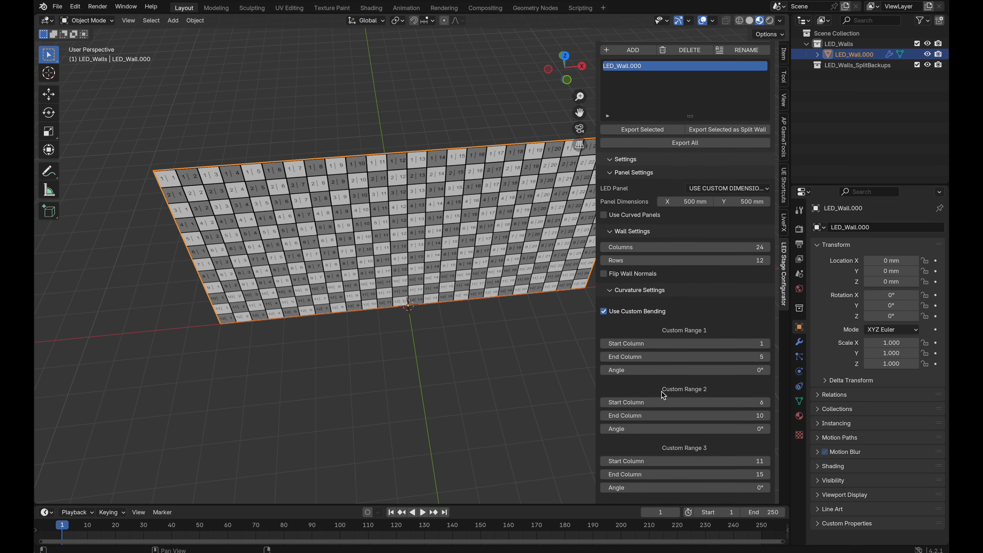
pyautogui.click(607, 312)
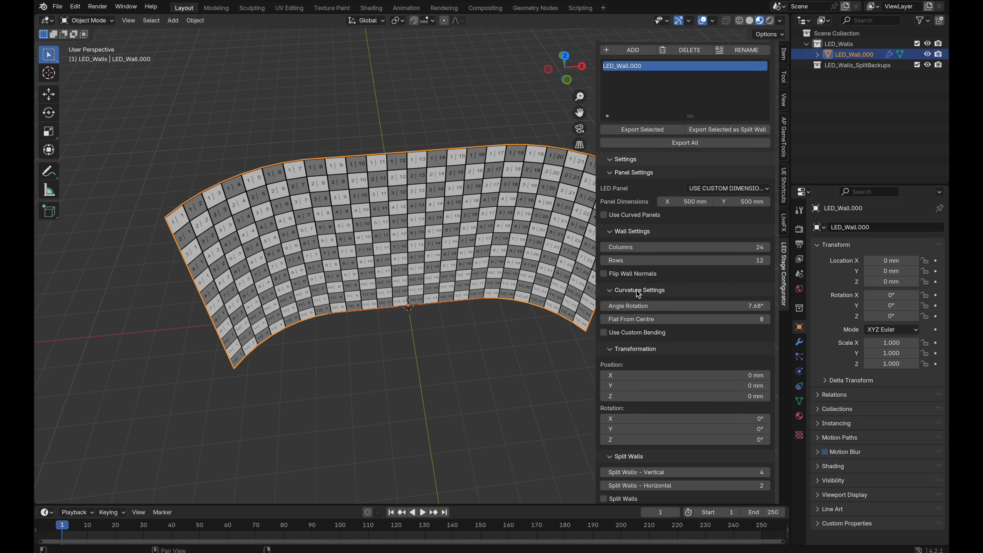
# - Try moving the LED wall across the ground plane with the Z axis locked, cancelling each move
pyautogui.scroll(-5, 638, 376)
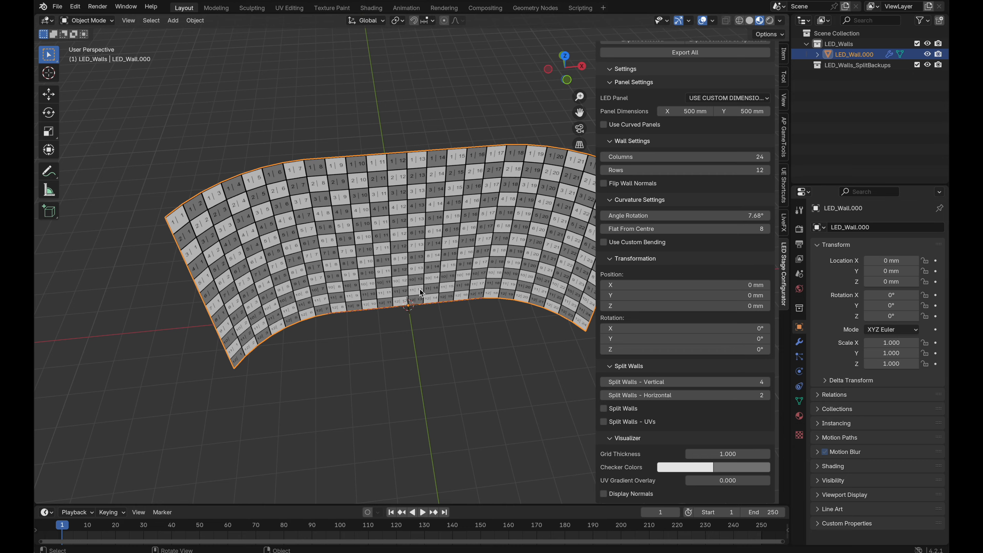
pyautogui.press('g')
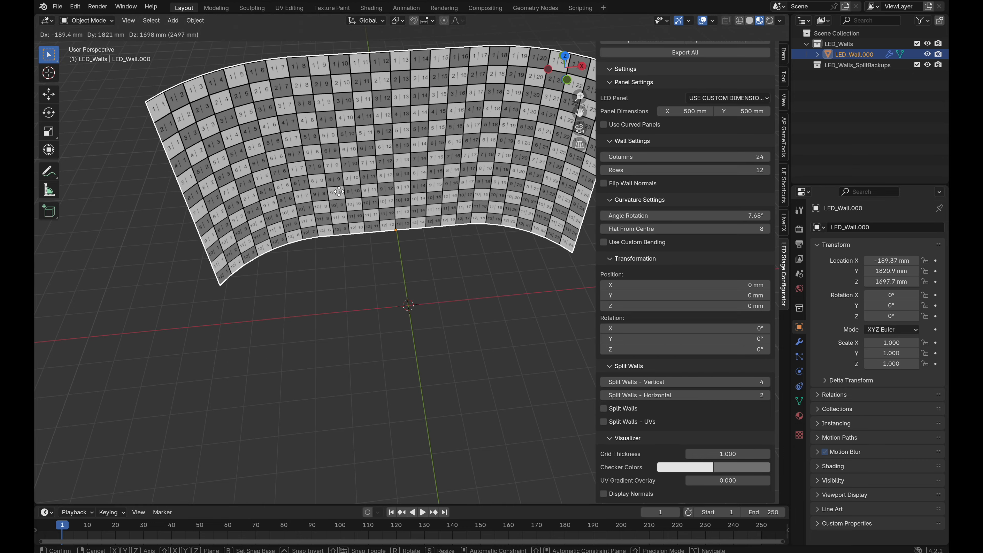
pyautogui.hotkey('shift', 'z')
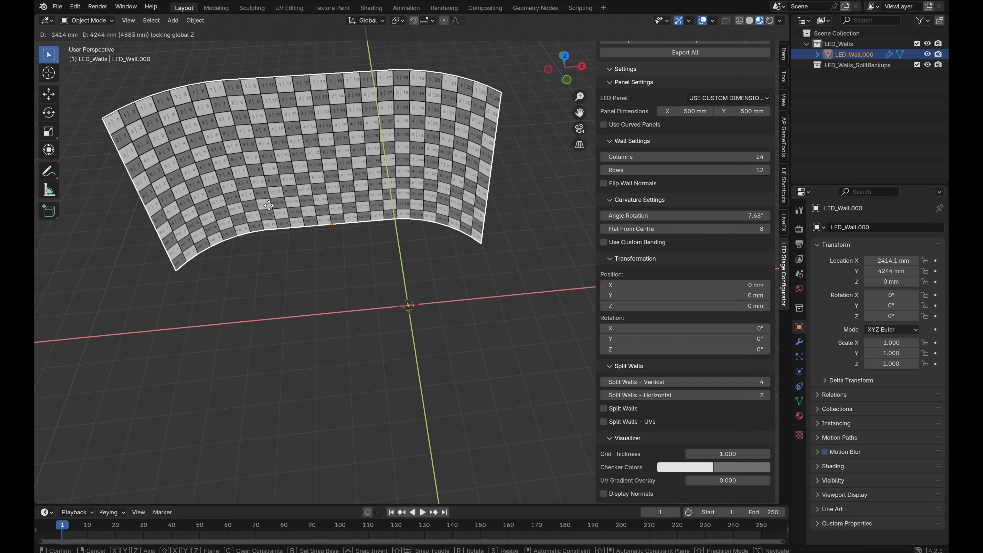
pyautogui.rightClick(390, 280)
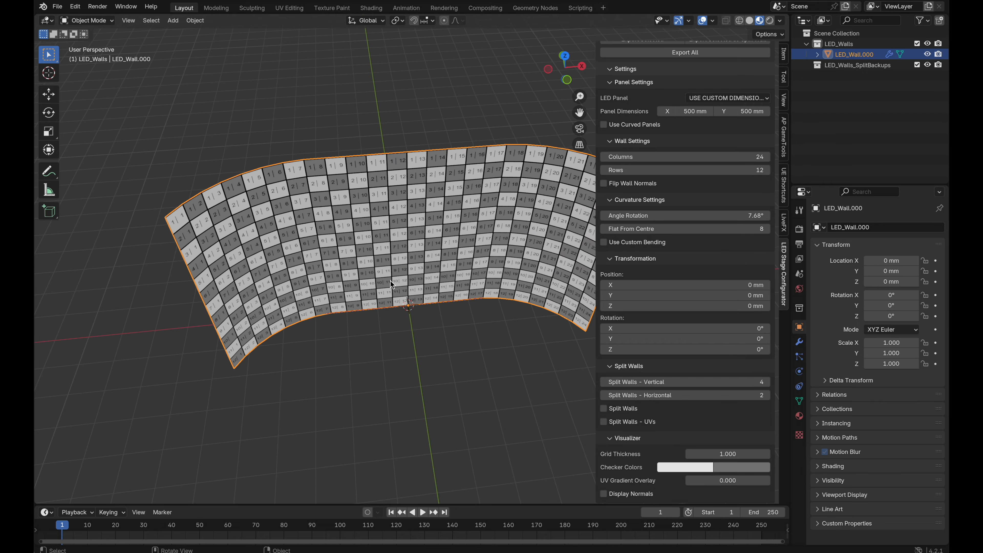
pyautogui.scroll(-10, 390, 280)
pyautogui.press('g')
pyautogui.hotkey('shift', 'z')
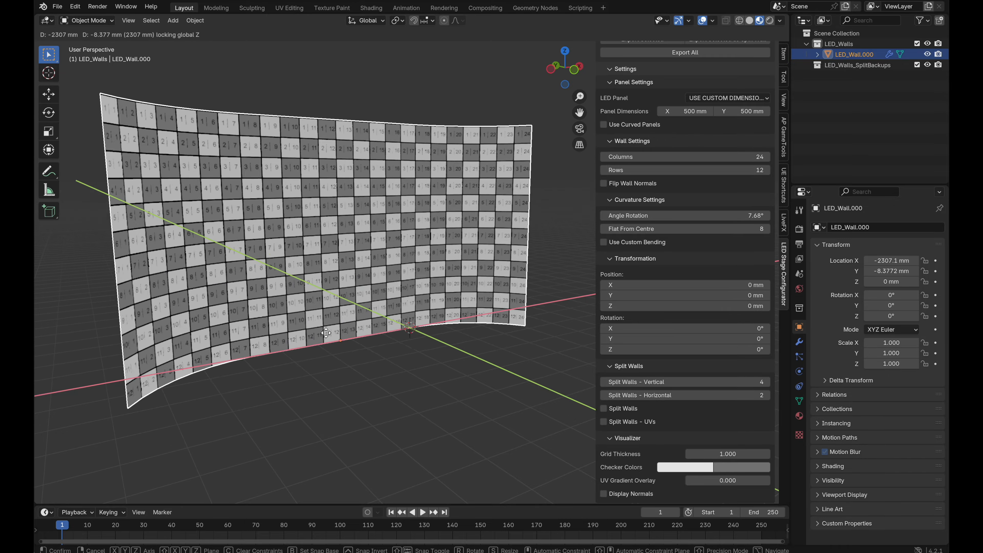
pyautogui.rightClick(355, 322)
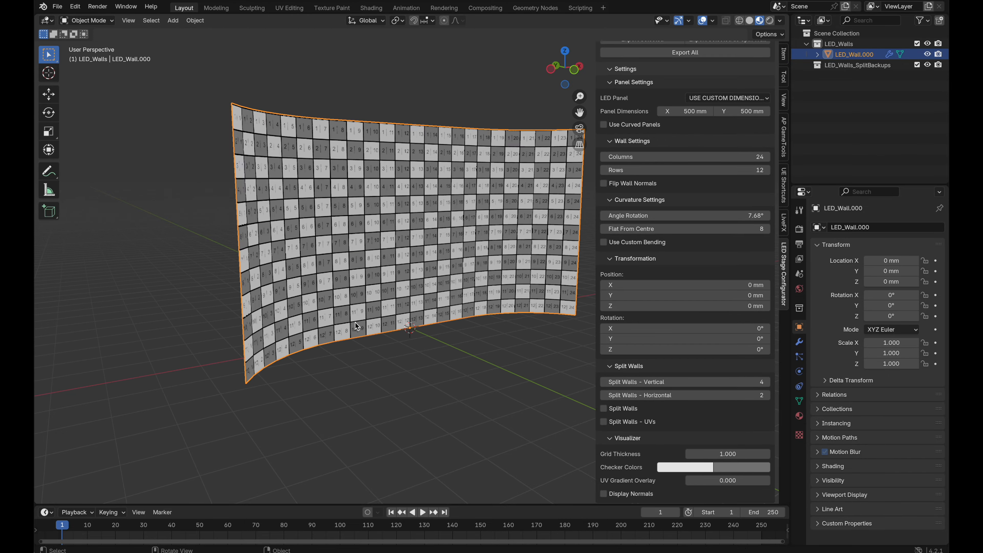
# - Try shifting the wall through its X and Z position values, resetting X to 0 mm and undoing the Z change
pyautogui.moveTo(720, 285)
pyautogui.mouseDown()
pyautogui.moveTo(708, 285)
pyautogui.moveTo(727, 281)
pyautogui.mouseUp()
pyautogui.click(727, 281)
pyautogui.write('0')
pyautogui.press('Return')
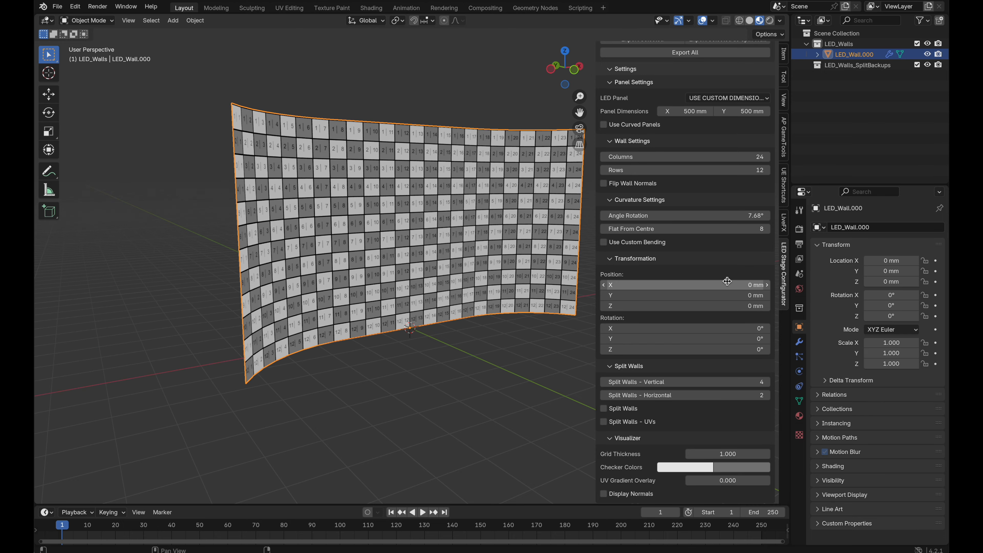
pyautogui.scroll(-3, 457, 294)
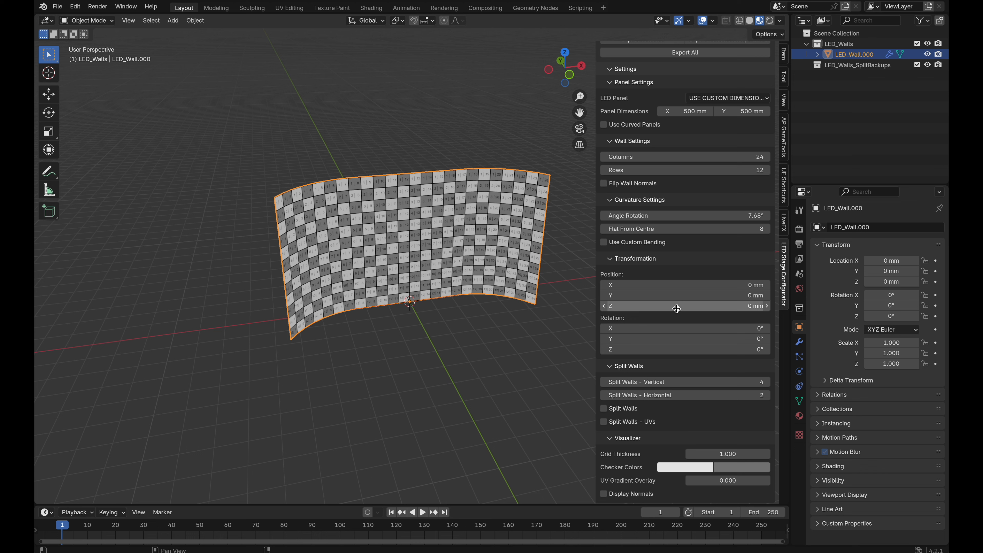
pyautogui.moveTo(676, 305); pyautogui.dragTo(718, 295)
pyautogui.hotkey('ctrl', 'z')
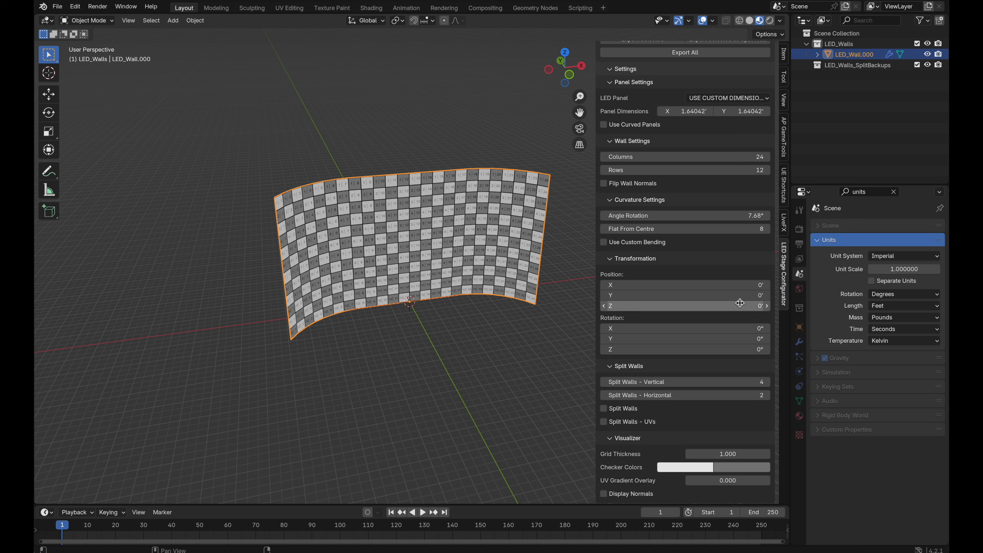
# - Try changing the wall's Z position in imperial units and set it back to 0
pyautogui.moveTo(713, 305); pyautogui.dragTo(755, 305)
pyautogui.doubleClick(714, 306)
pyautogui.write('0')
pyautogui.press('Return')
pyautogui.press('Return')
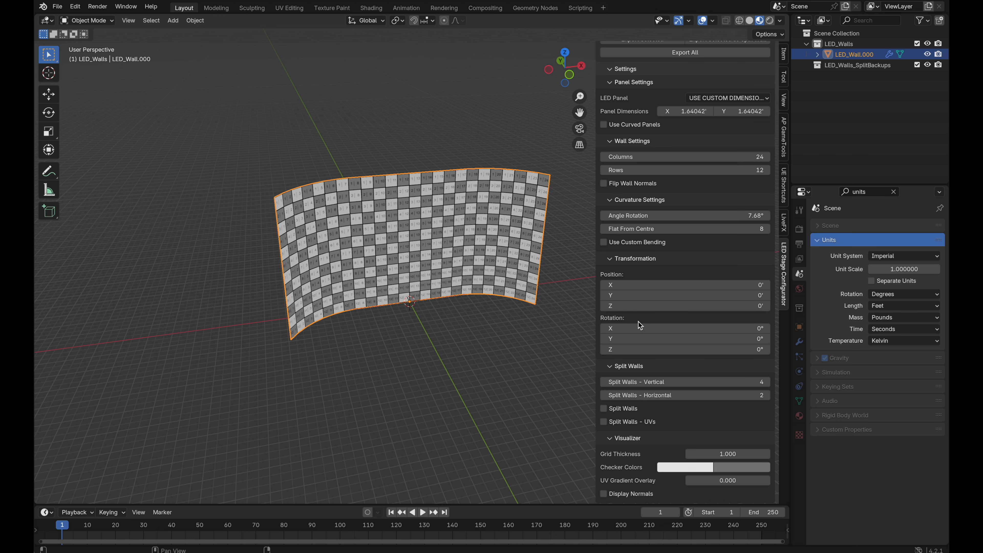
# - Shift the wall's Y position to about 17.3 feet and switch the scene's unit system to Metric
pyautogui.moveTo(641, 295); pyautogui.dragTo(713, 294)
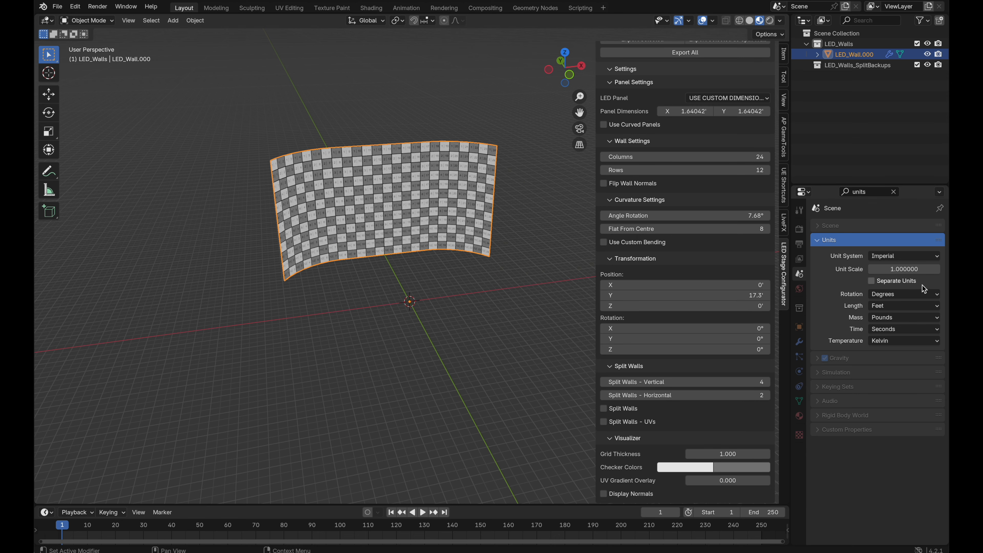
pyautogui.click(902, 256)
pyautogui.click(902, 278)
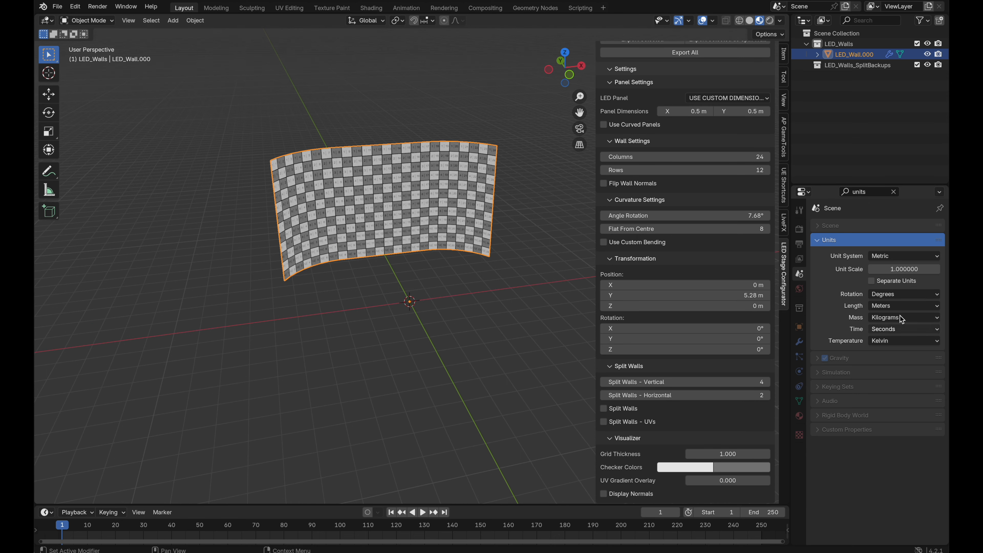
# - Reset the wall's Y position to 0 m
pyautogui.click(741, 296)
pyautogui.write('0')
pyautogui.press('Return')
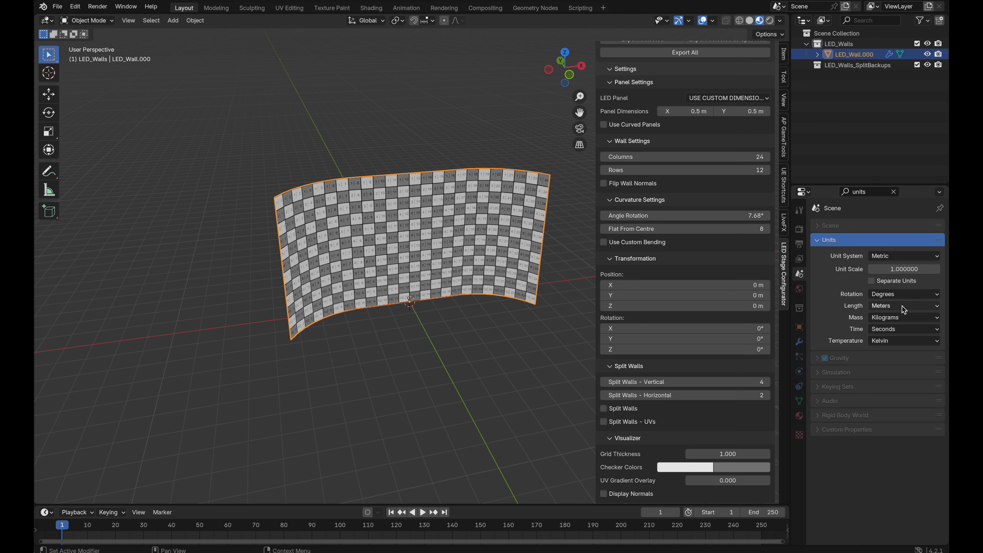
# - Change the scene's length unit to Millimeters and return it to Meters
pyautogui.click(894, 308)
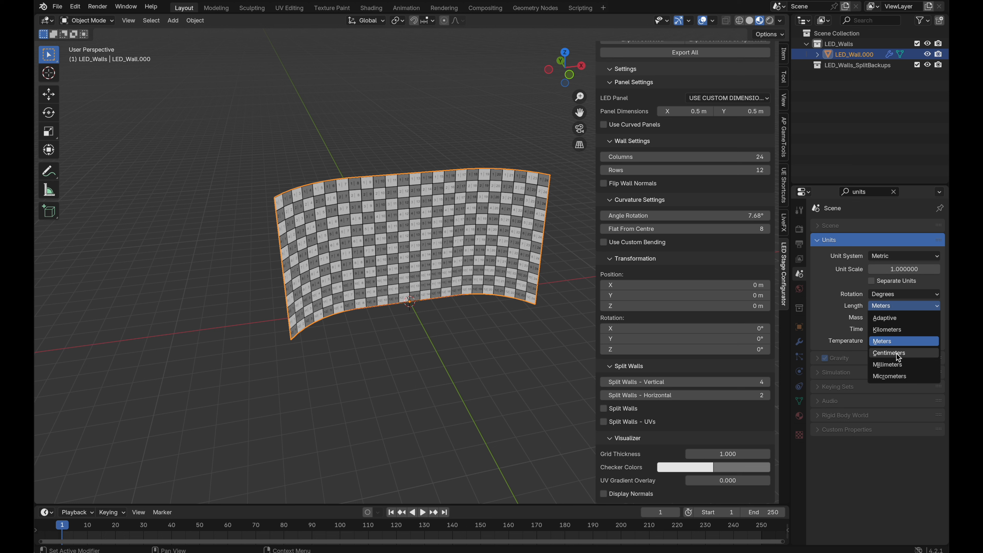
pyautogui.click(898, 363)
pyautogui.click(897, 308)
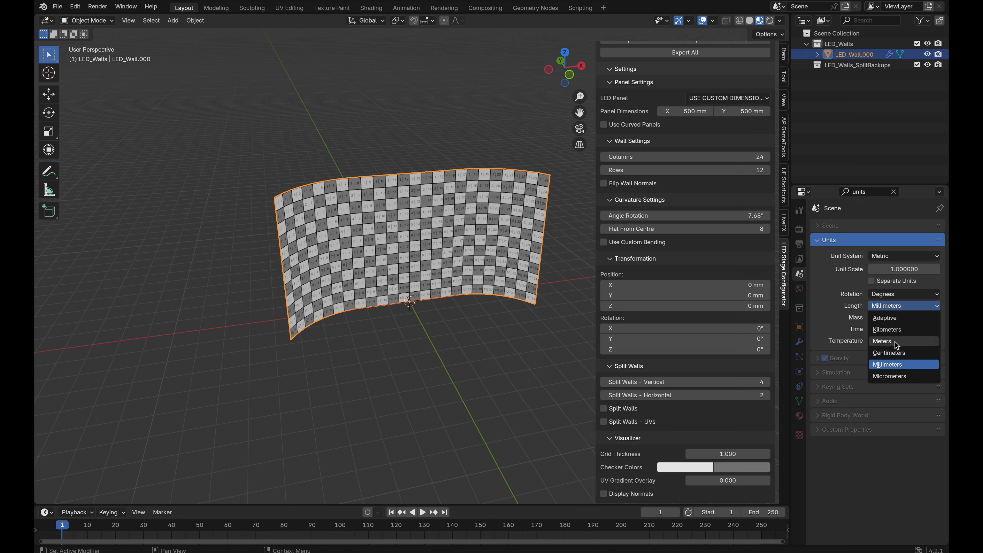
pyautogui.click(893, 340)
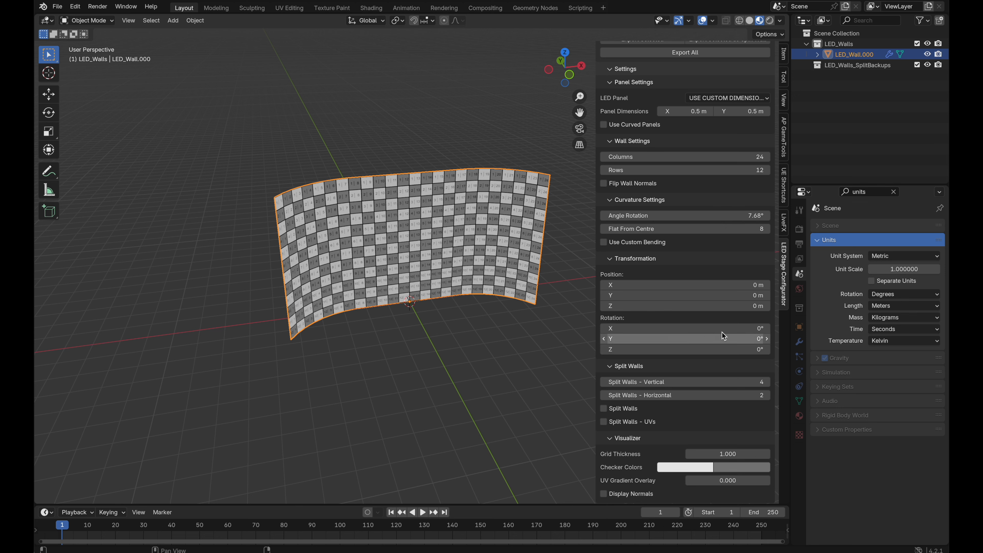
# - Set the wall's Y position to about 5.16 m and its Z rotation to about 11.6° in the transformation settings
pyautogui.moveTo(716, 290); pyautogui.dragTo(765, 295)
pyautogui.moveTo(716, 349); pyautogui.dragTo(760, 349)
# - Try rotating the LED wall freely around its origin as seen from above, cancelling the rotation
pyautogui.moveTo(398, 145); pyautogui.dragTo(390, 209, button='middle')
pyautogui.press('r')
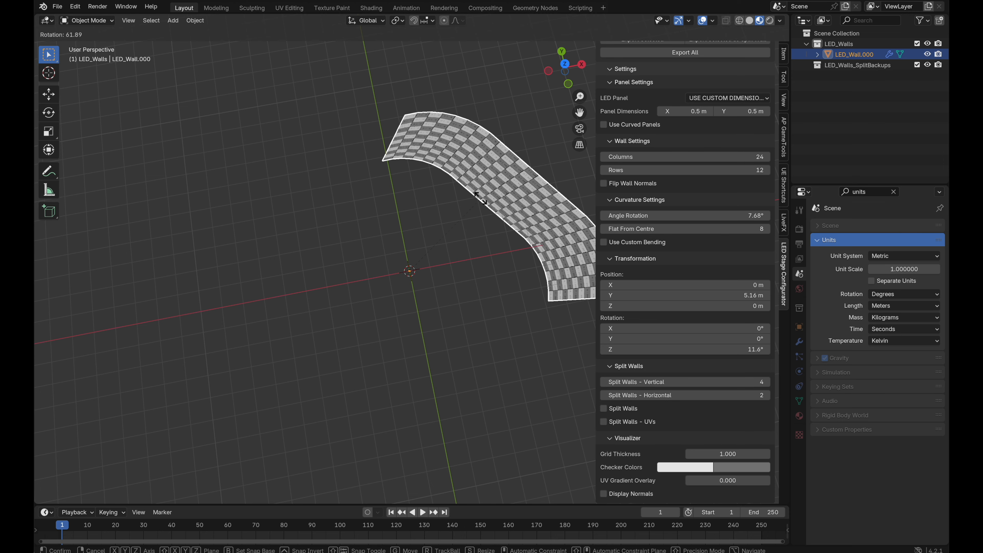
pyautogui.rightClick(446, 172)
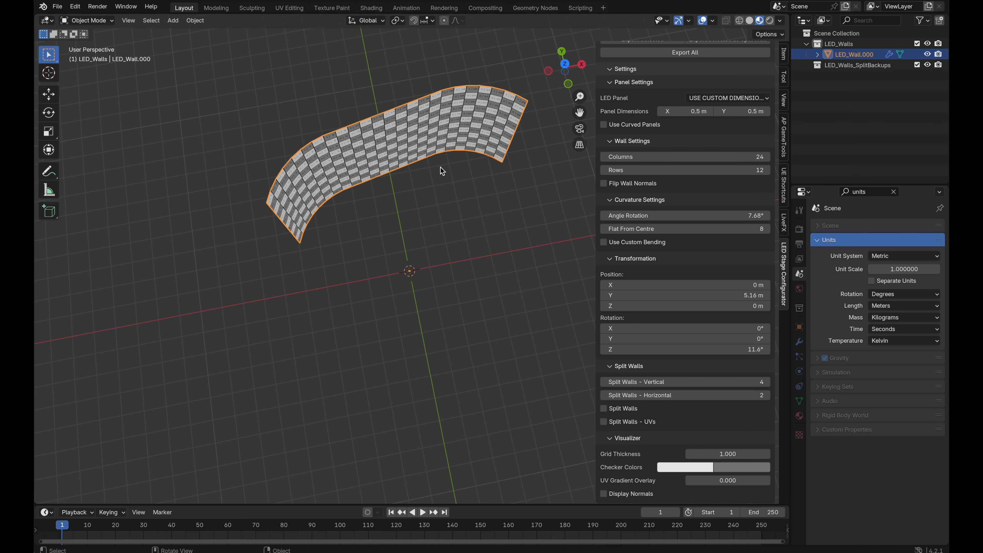
# - Rotate the LED wall object about the global Z axis
pyautogui.moveTo(443, 171); pyautogui.dragTo(437, 128, button='middle')
pyautogui.press('r')
pyautogui.press('z')
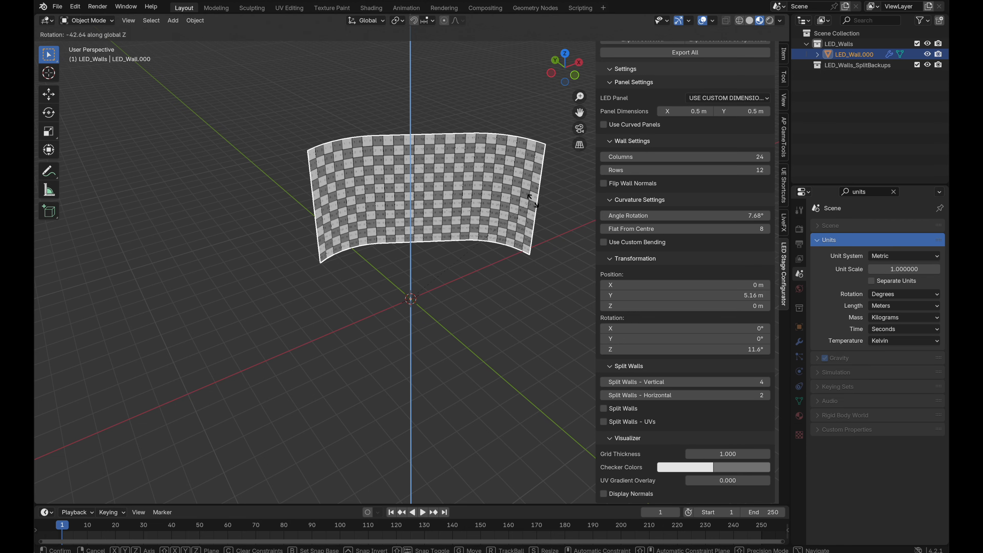
pyautogui.click(387, 228)
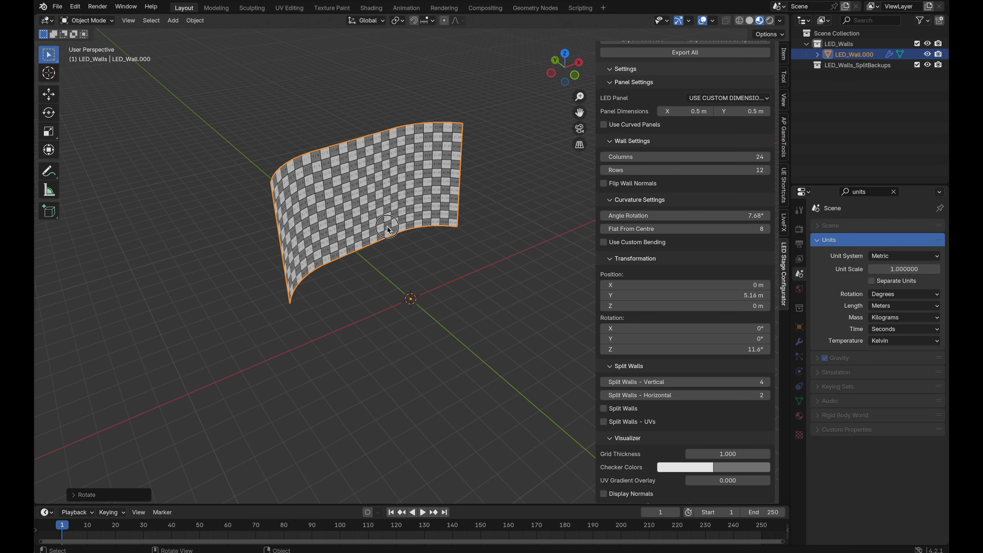
# - Try another rotation of the LED wall about the global Z axis
pyautogui.press('r')
pyautogui.press('z')
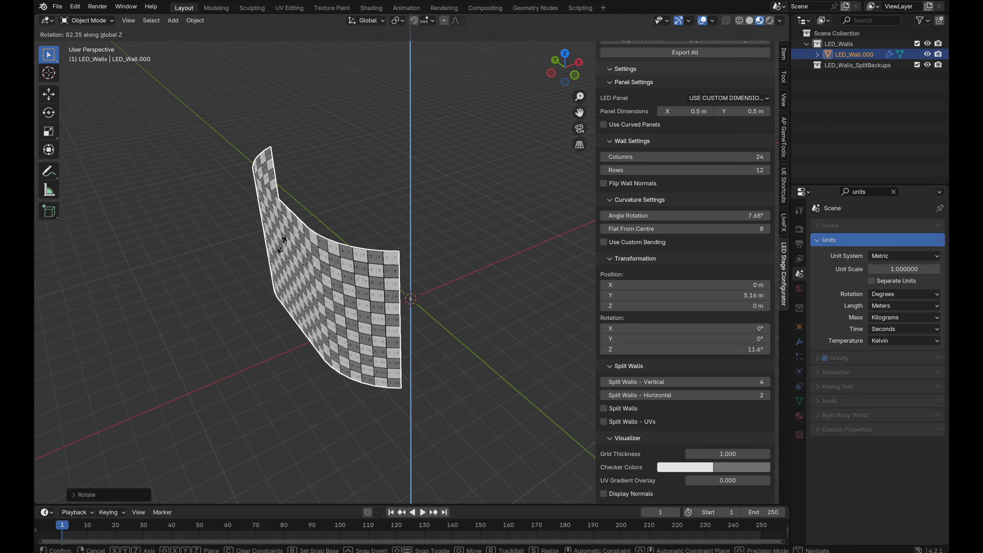
pyautogui.click(464, 175)
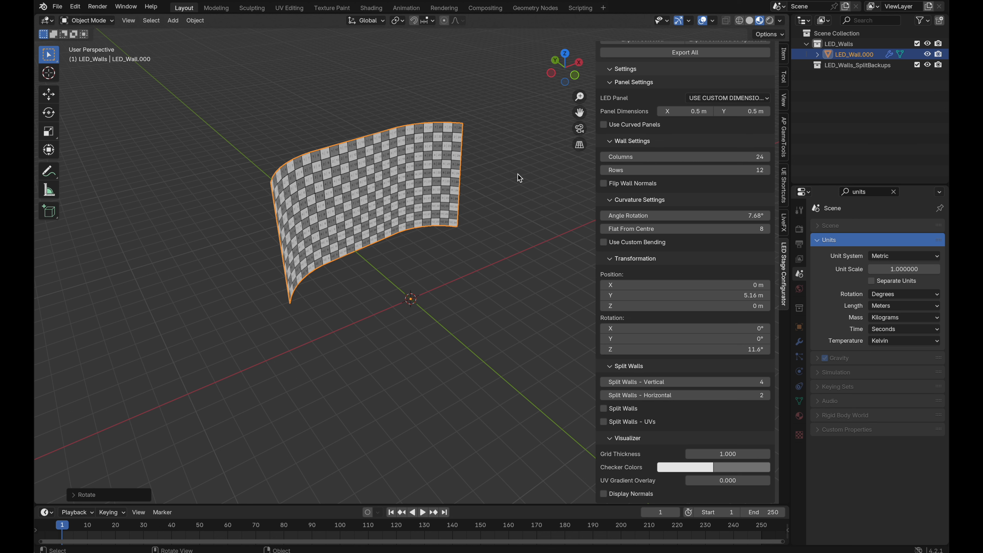
pyautogui.scroll(5, 681, 339)
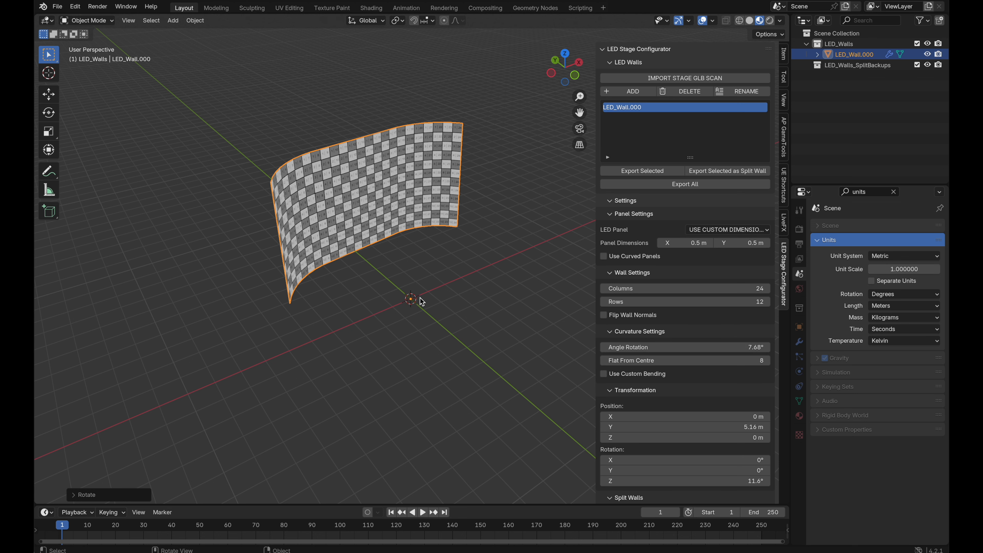
# - Set the LED wall's visualizer grid thickness to 1.2
pyautogui.moveTo(390, 308); pyautogui.dragTo(410, 292, button='middle')
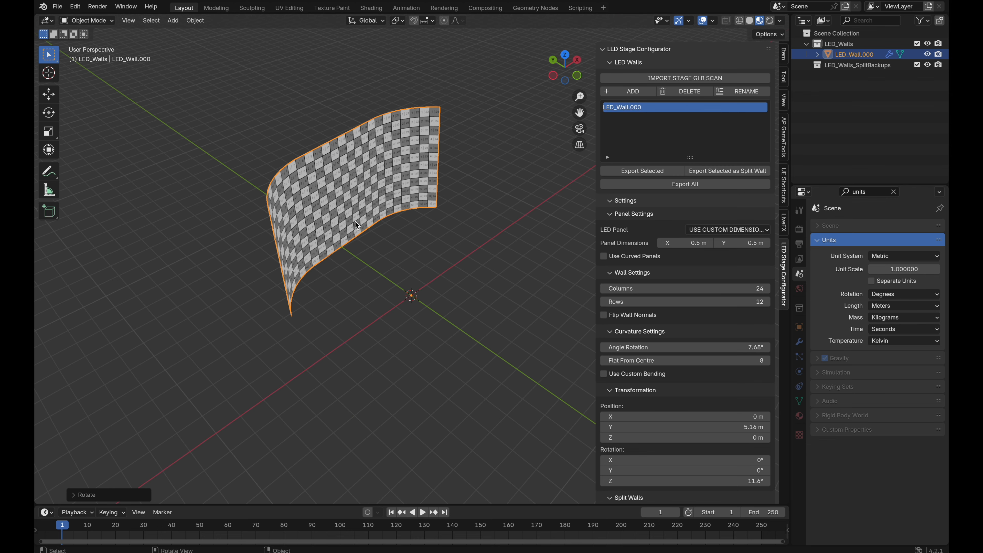
pyautogui.scroll(-3, 681, 387)
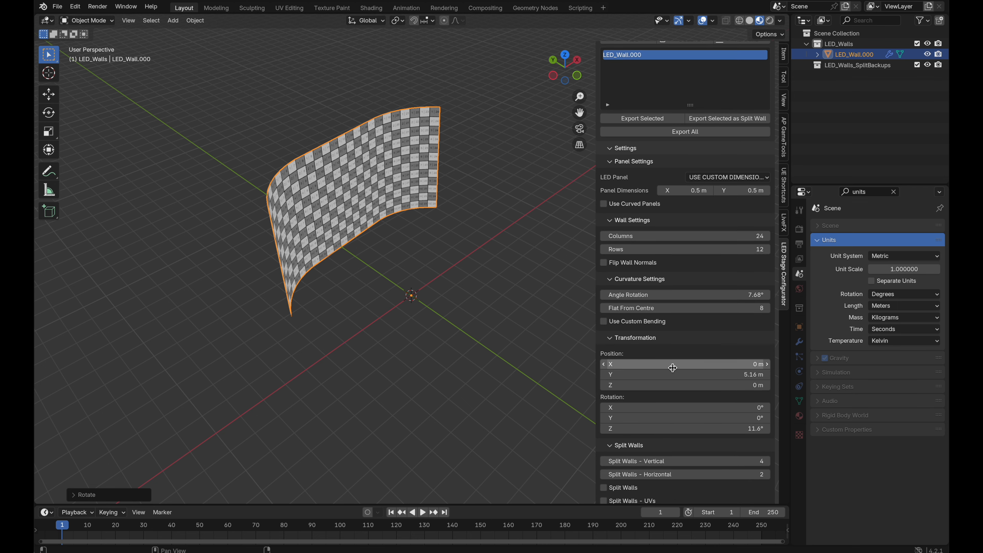
pyautogui.scroll(3, 674, 348)
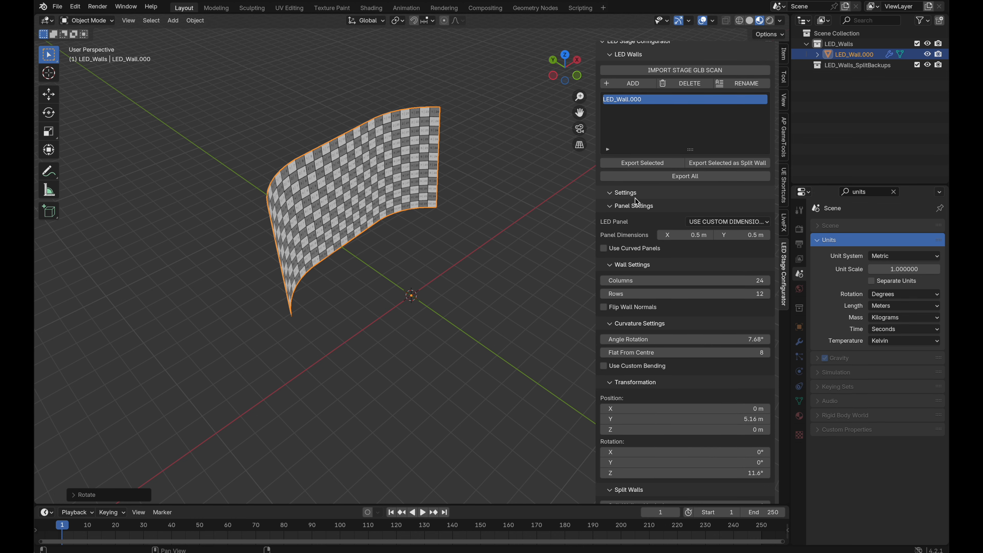
pyautogui.scroll(-1, 713, 235)
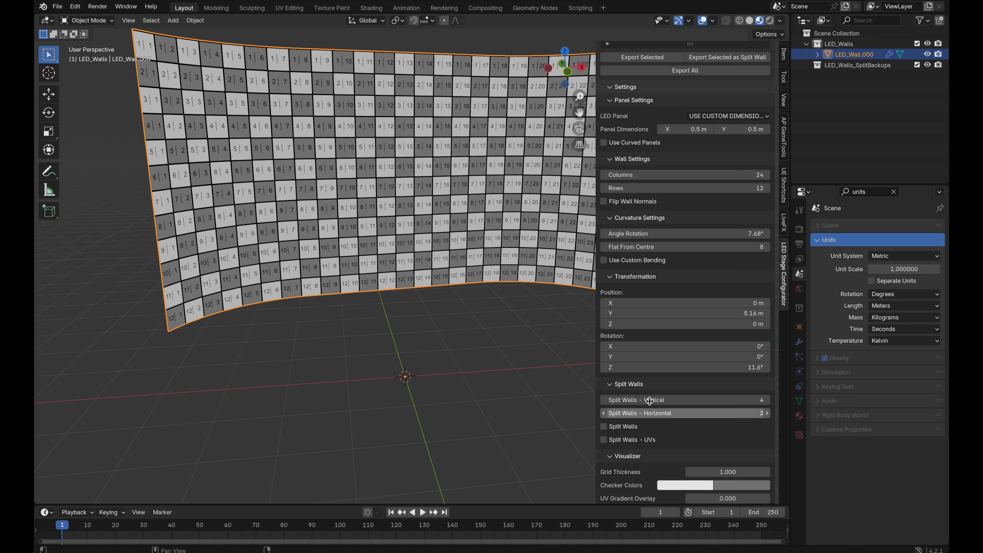
pyautogui.scroll(-1, 679, 433)
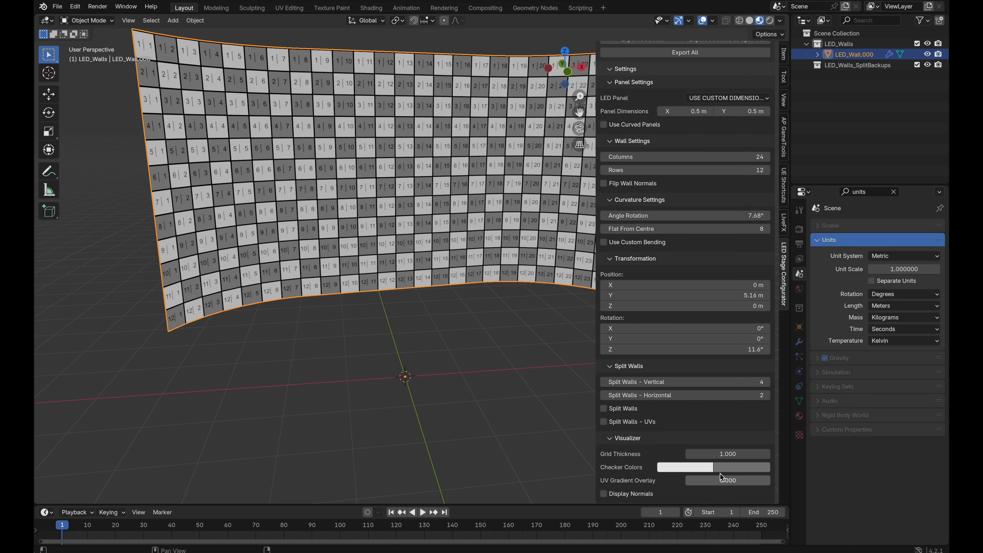
pyautogui.moveTo(726, 453)
pyautogui.mouseDown()
pyautogui.moveTo(759, 453)
pyautogui.moveTo(704, 454)
pyautogui.moveTo(726, 456)
pyautogui.mouseUp()
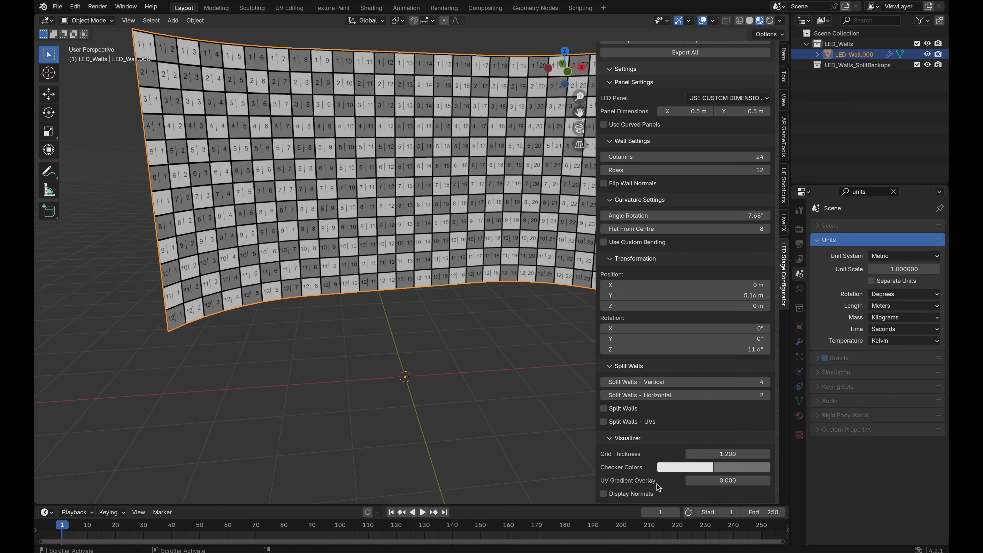
# - Raise the wall's UV gradient overlay to 1 and inspect the gradient across the curved wall
pyautogui.moveTo(712, 481); pyautogui.dragTo(770, 480)
pyautogui.hscroll(-10, 374, 306)
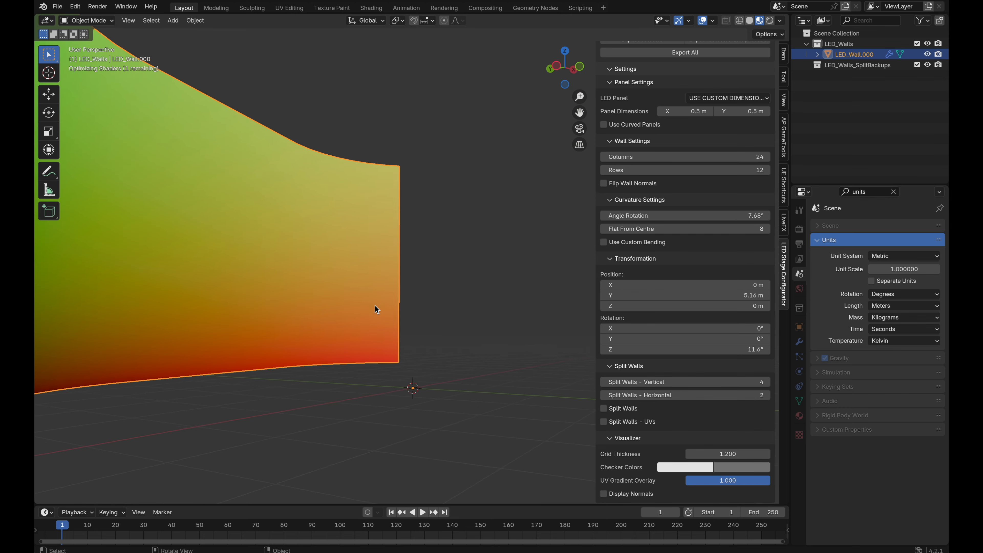
pyautogui.hscroll(5, 375, 306)
pyautogui.hscroll(10, 375, 305)
pyautogui.hscroll(-8, 374, 306)
pyautogui.scroll(5, 374, 306)
pyautogui.scroll(-4, 372, 322)
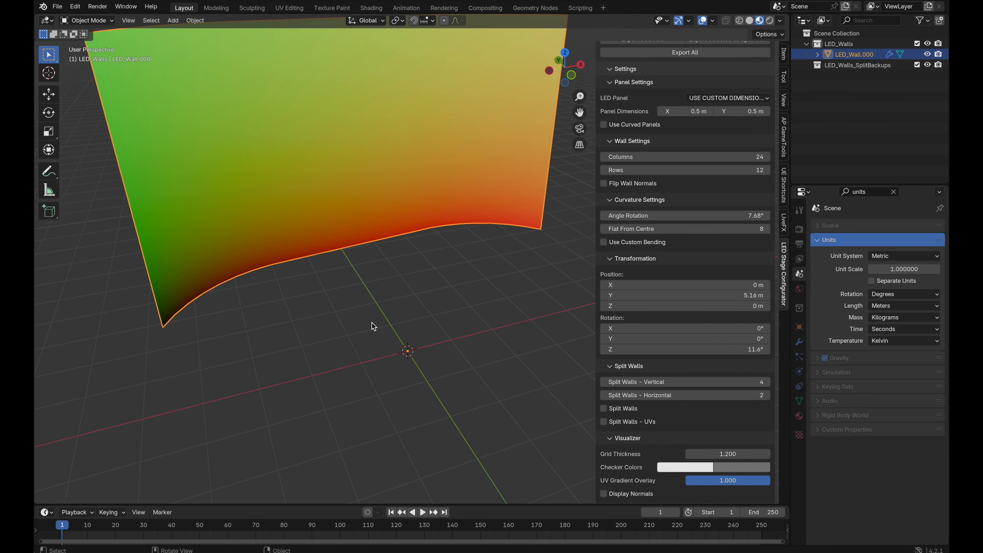
# - Set the wall's Z rotation to 0° and enable Split Walls together with Split Walls - UVs
pyautogui.click(670, 349)
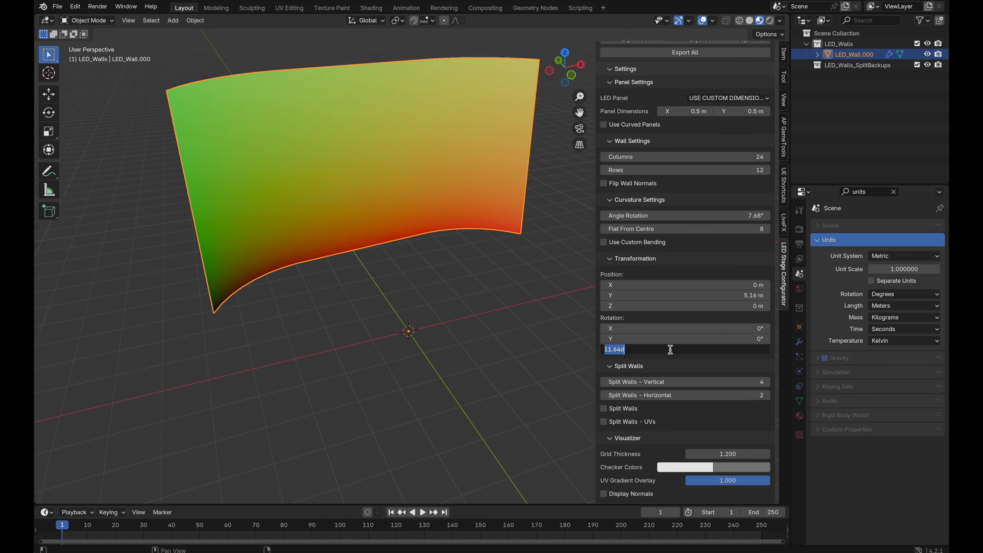
pyautogui.write('0')
pyautogui.press('Return')
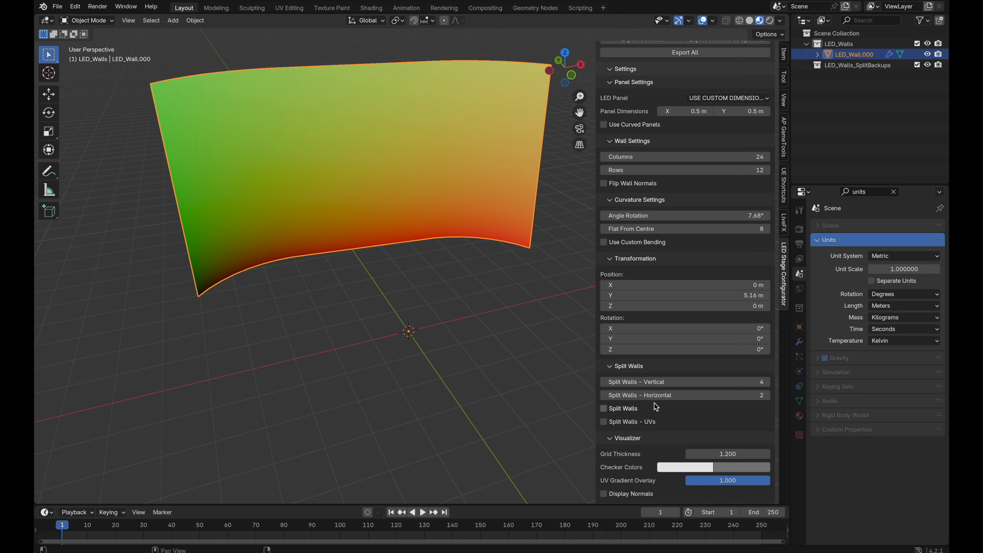
pyautogui.click(636, 410)
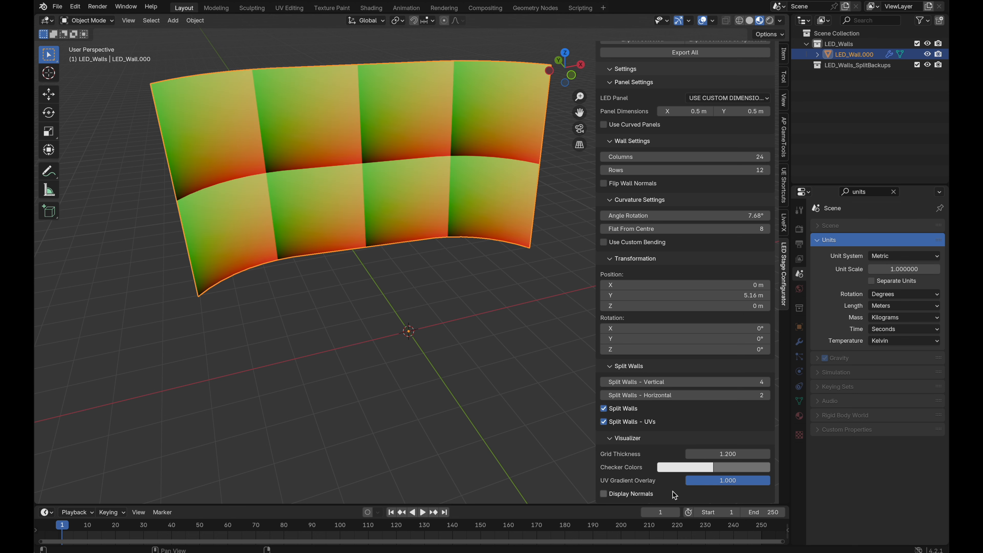
# - Lower the UV gradient overlay to 0 to examine the numbered panel grid, and return the overlay to 1
pyautogui.moveTo(754, 478); pyautogui.dragTo(671, 478)
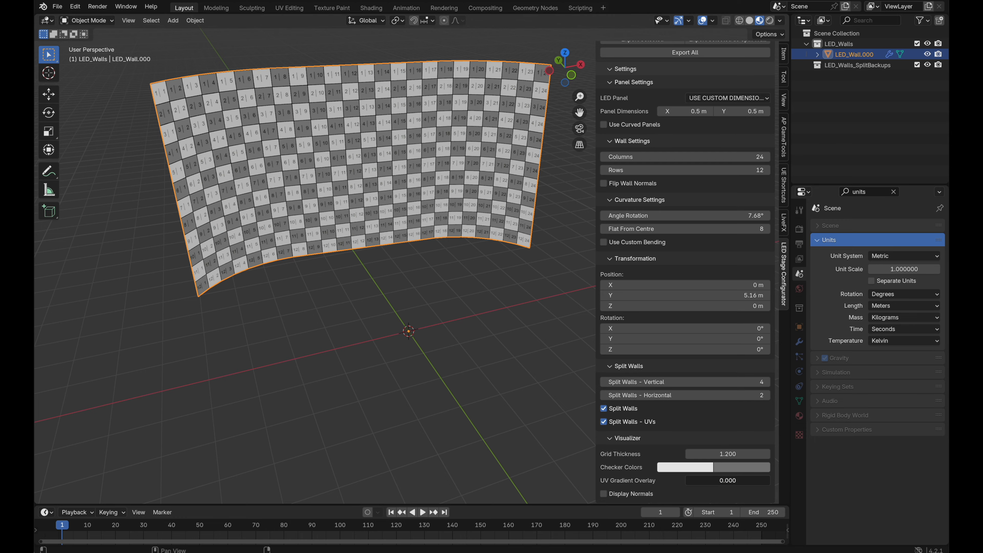
pyautogui.moveTo(403, 256); pyautogui.dragTo(403, 229, button='middle')
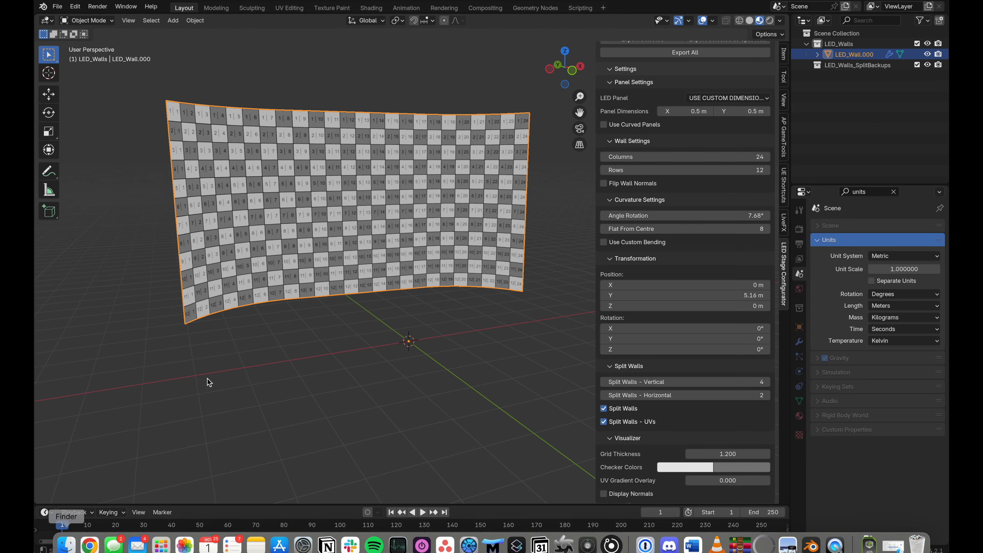
pyautogui.scroll(1, 275, 289)
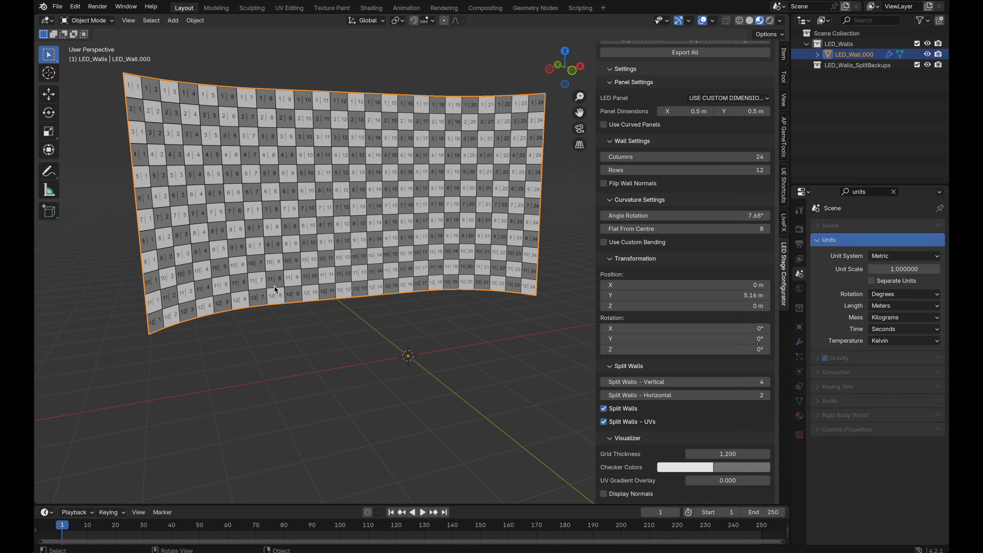
pyautogui.scroll(1, 273, 285)
pyautogui.moveTo(274, 285); pyautogui.dragTo(256, 180, button='middle')
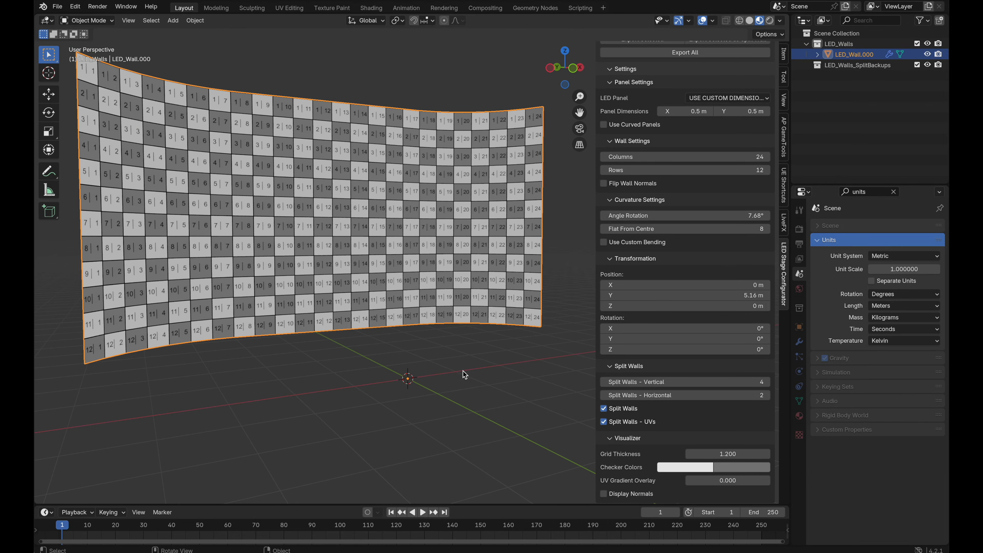
pyautogui.moveTo(698, 480); pyautogui.dragTo(770, 480)
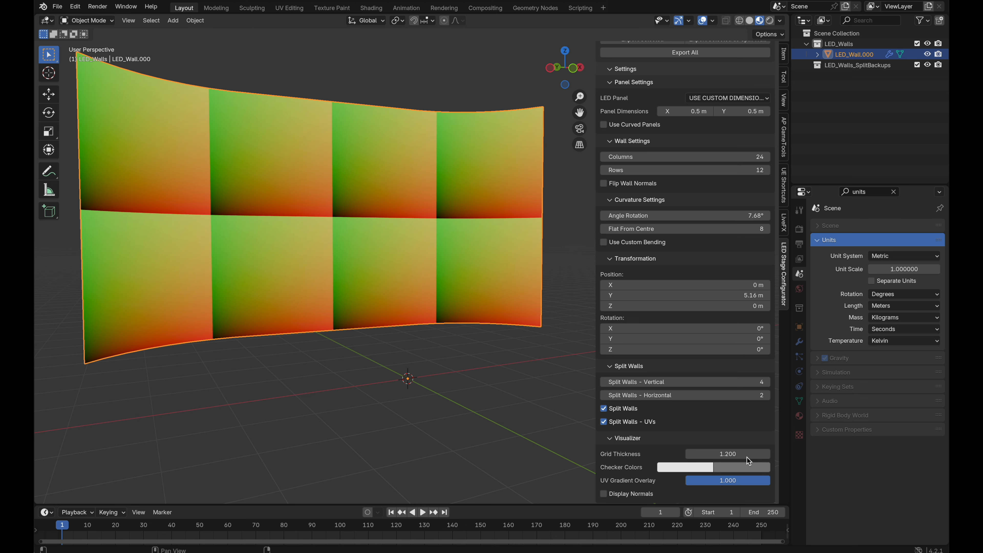
# - Try horizontal wall split values of 0 and 1
pyautogui.click(751, 394)
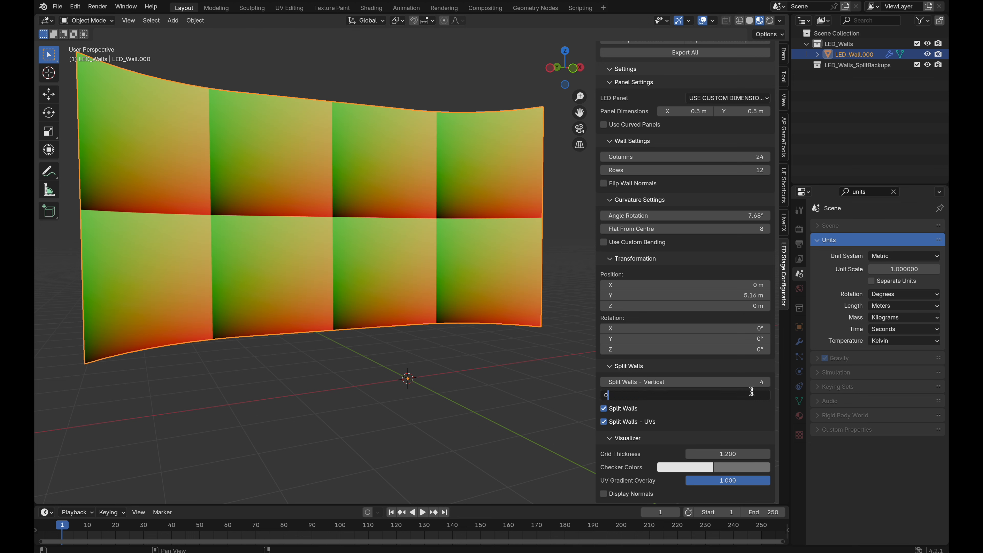
pyautogui.write('0')
pyautogui.press('Return')
pyautogui.click(752, 392)
pyautogui.write('1')
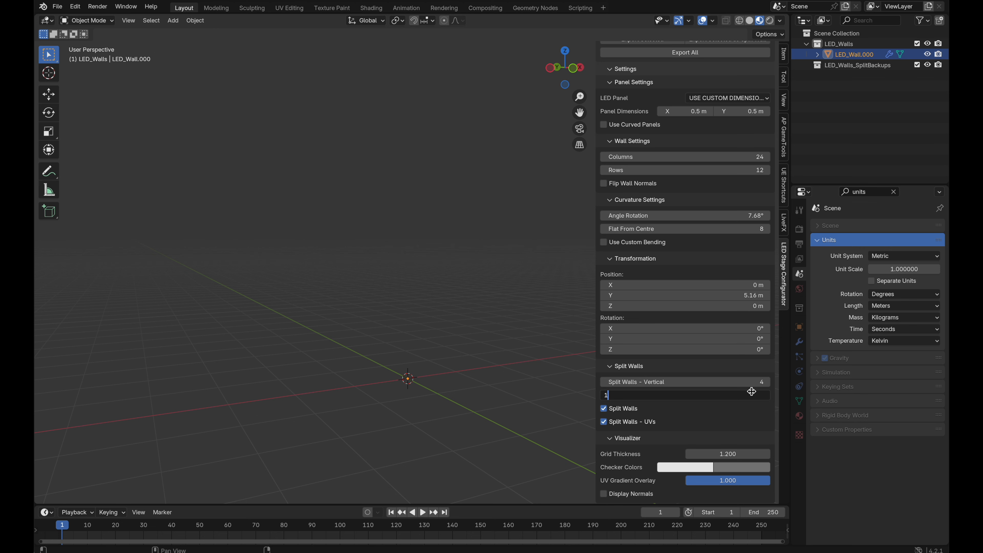
pyautogui.press('Return')
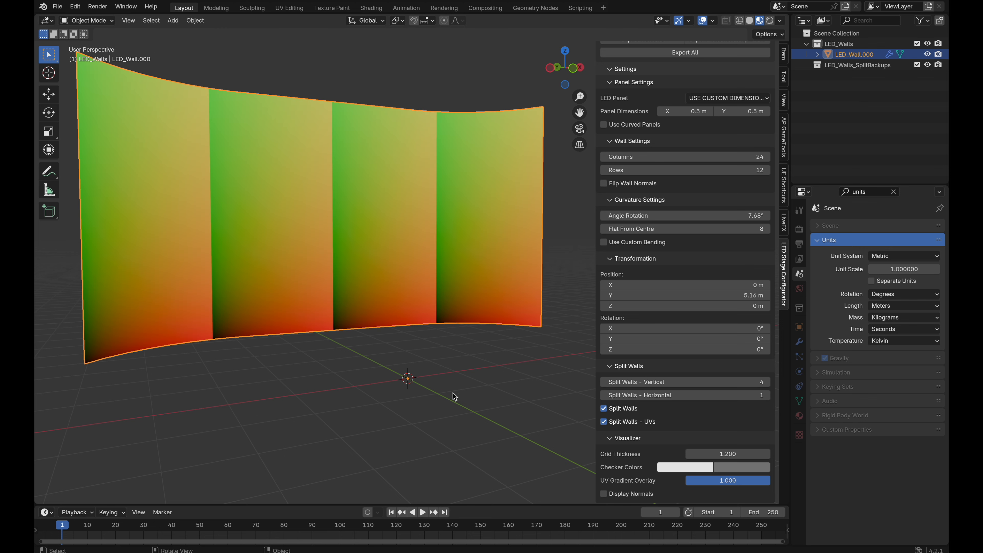
# - Set the horizontal wall split back to 2 and view the split UV gradients
pyautogui.click(728, 395)
pyautogui.write('2')
pyautogui.press('Return')
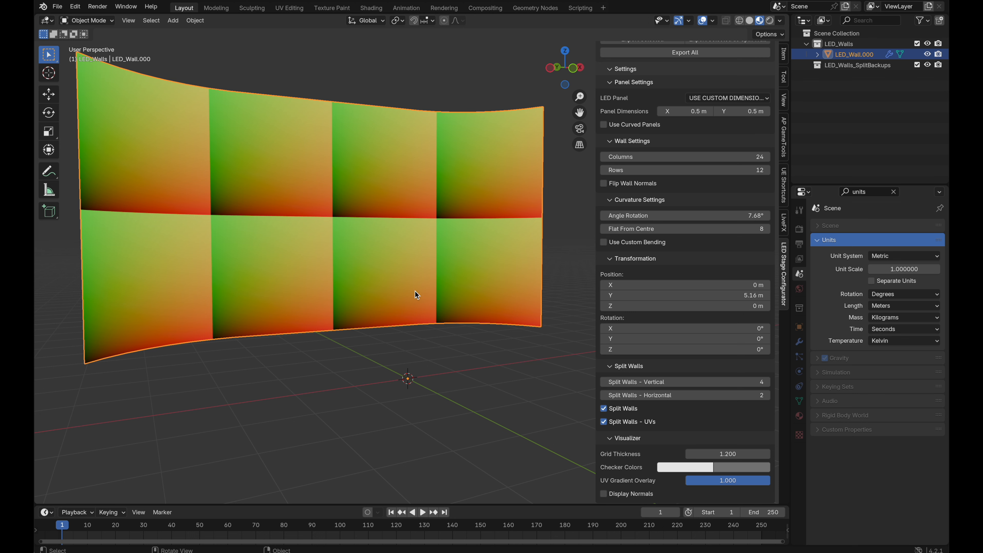
pyautogui.scroll(5, 484, 300)
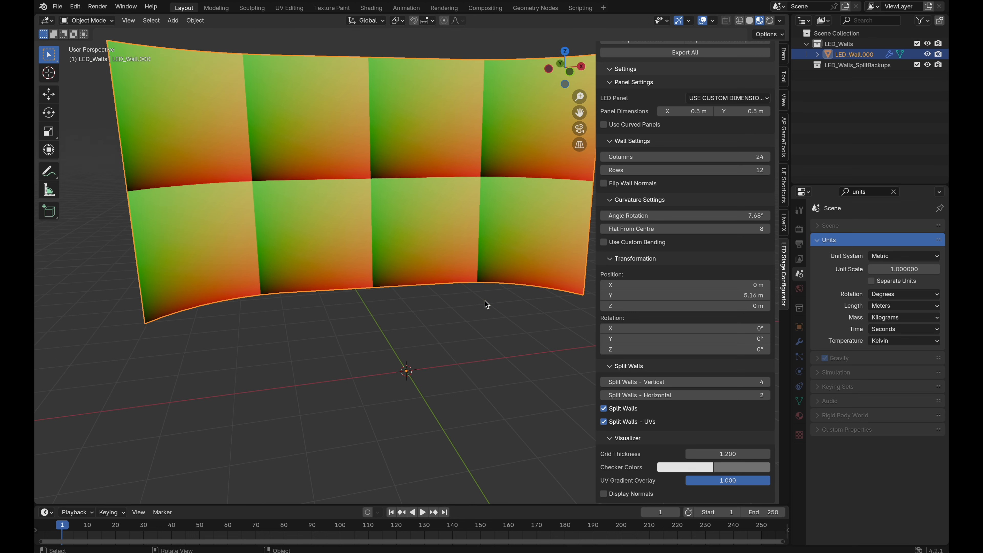
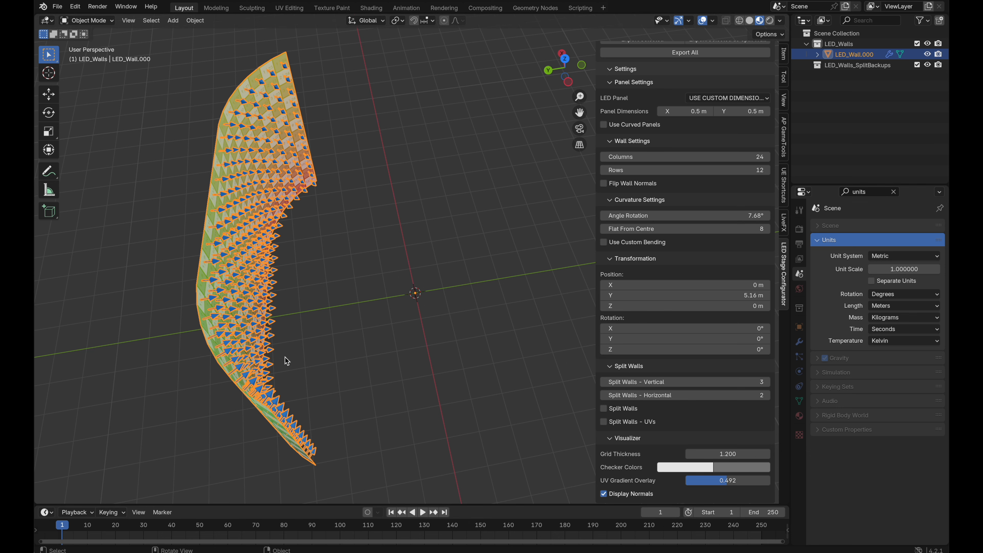
# - Flip the wall normals, check the arrows from behind the wall, and turn the flip off again
pyautogui.scroll(8, 679, 255)
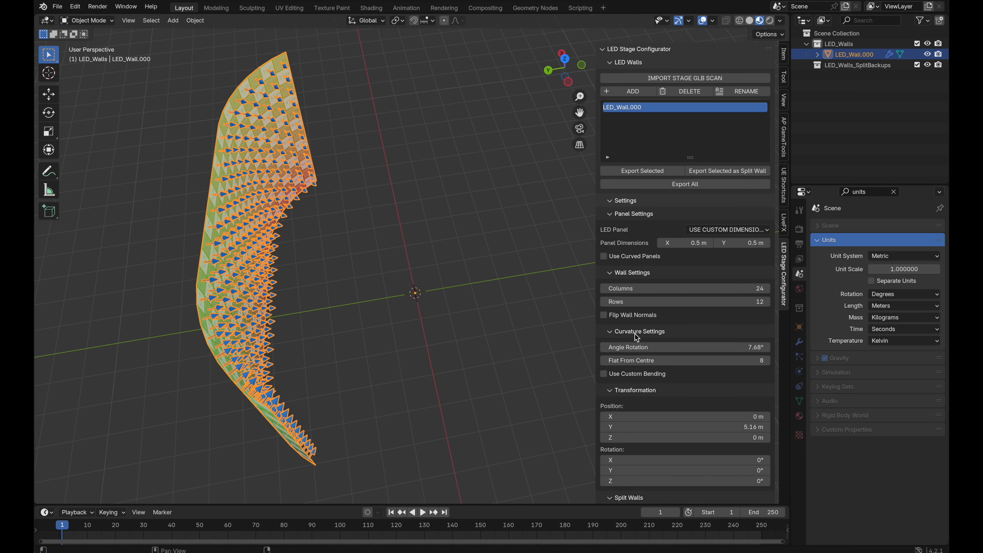
pyautogui.click(603, 315)
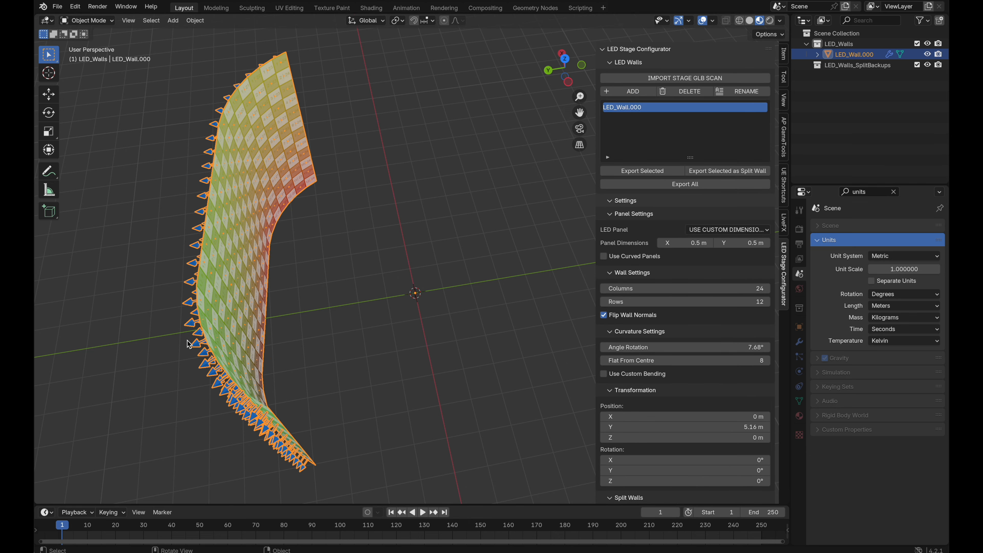
pyautogui.moveTo(189, 344); pyautogui.dragTo(189, 344, button='middle')
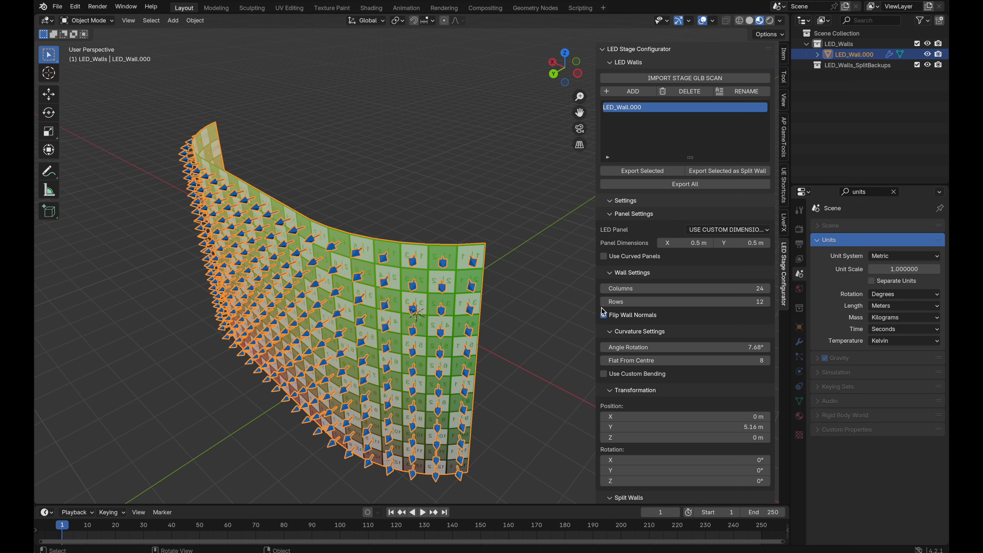
pyautogui.click(603, 315)
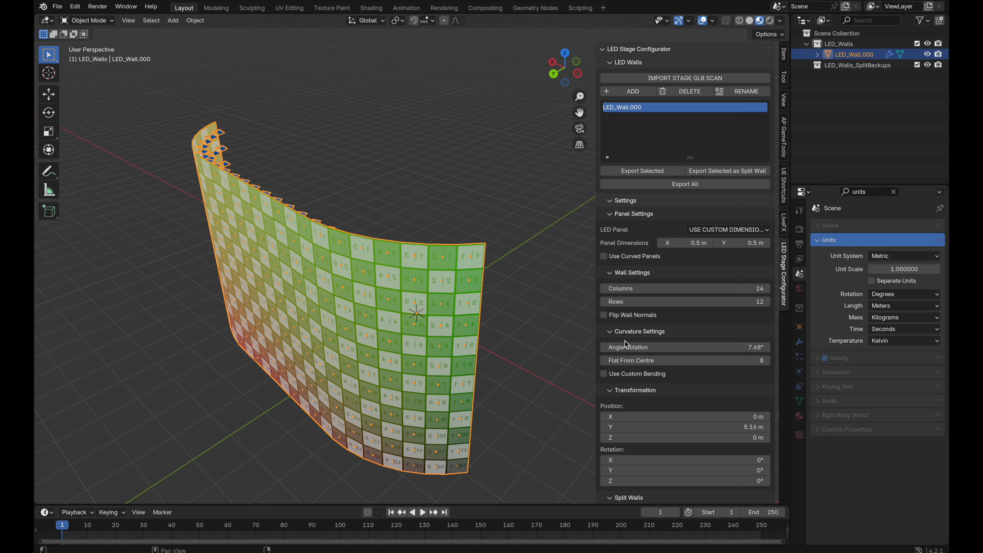
# - View the wall's normals from the other side and lower the UV gradient overlay
pyautogui.scroll(-6, 626, 344)
pyautogui.moveTo(499, 399); pyautogui.dragTo(487, 380, button='middle')
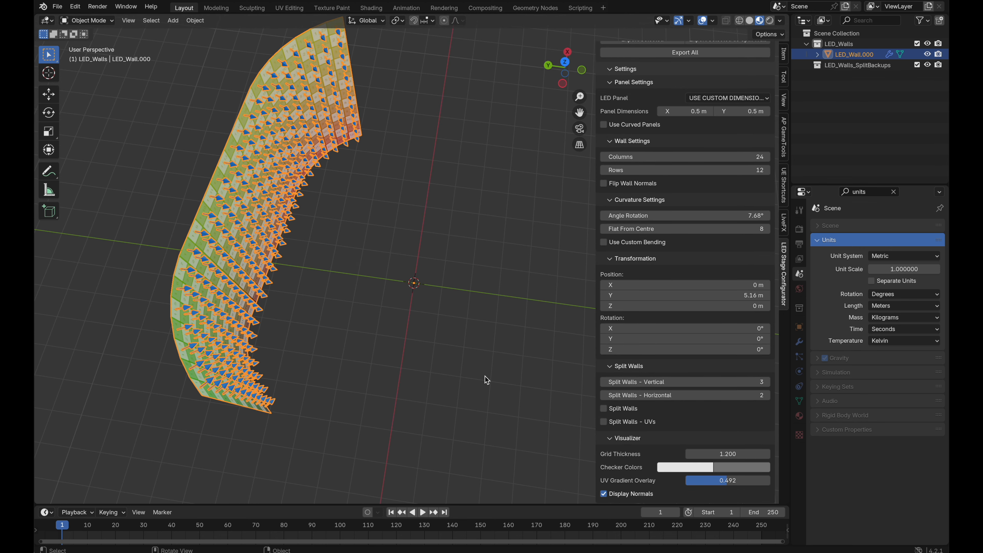
pyautogui.moveTo(220, 297); pyautogui.dragTo(432, 356, button='middle')
pyautogui.moveTo(771, 482); pyautogui.dragTo(693, 481)
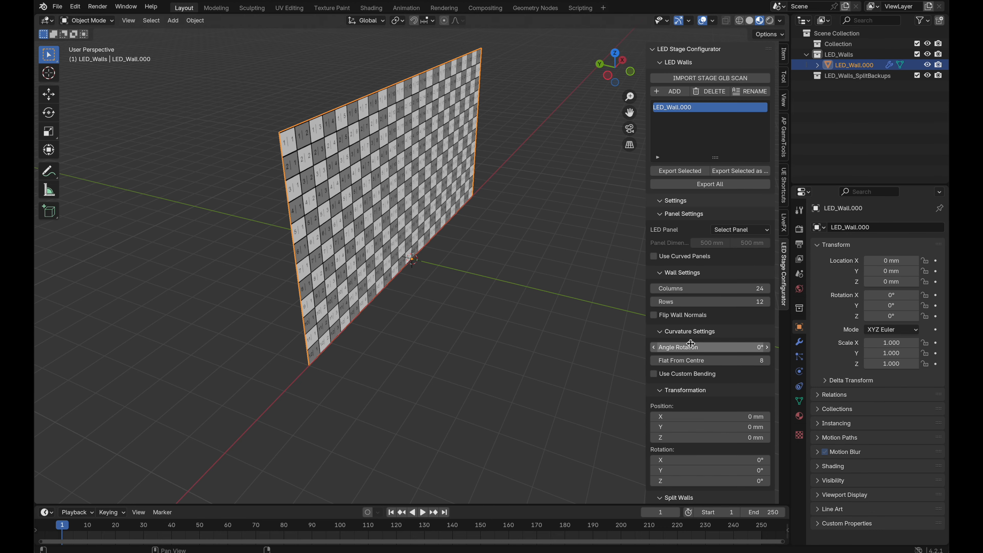
# - Enable custom bending in the flat wall's curvature settings
pyautogui.click(705, 374)
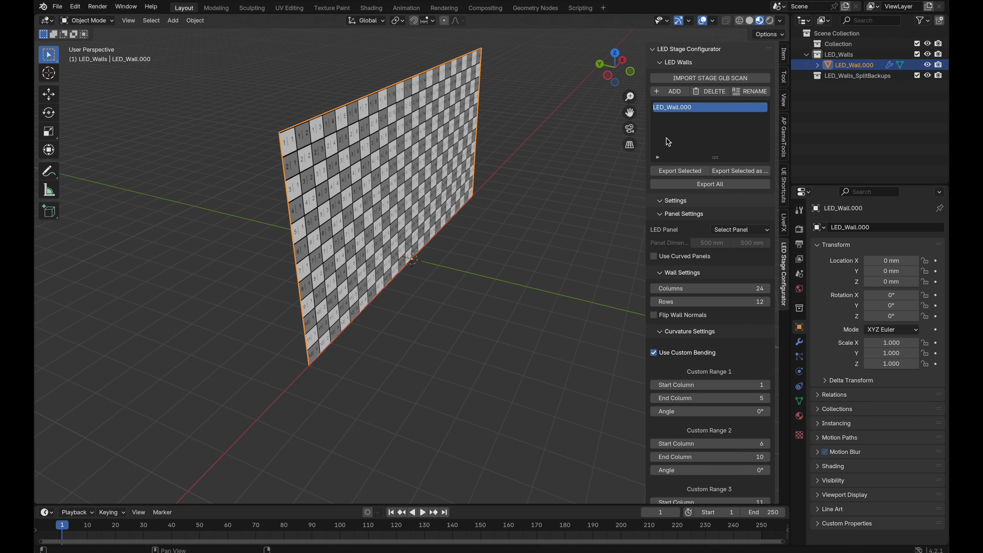
pyautogui.scroll(-3, 719, 351)
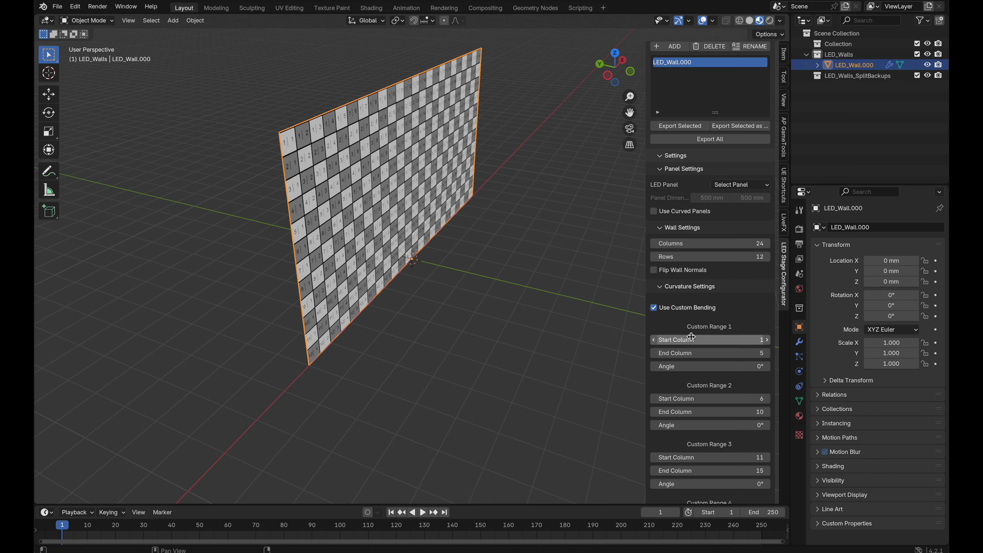
pyautogui.scroll(-4, 697, 470)
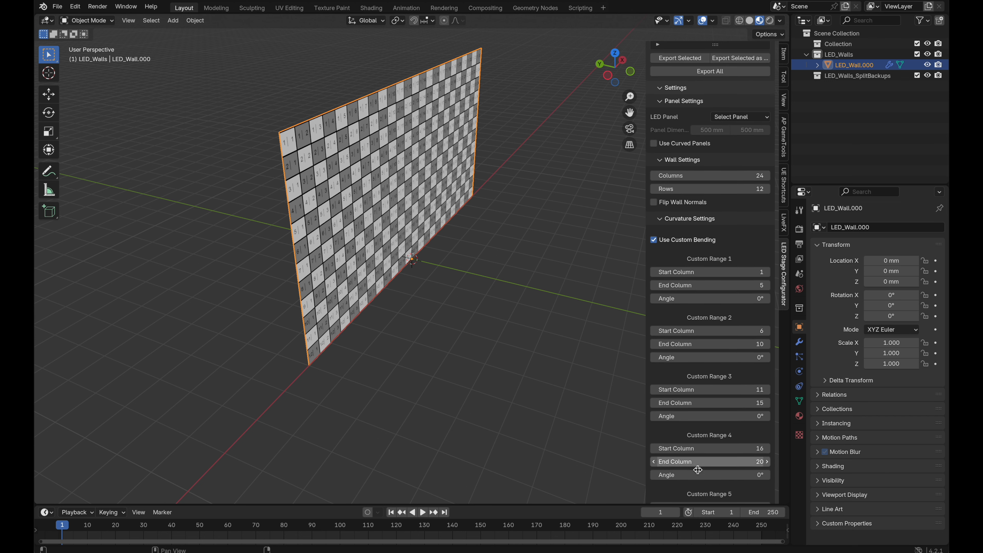
# - Set the bend angles of custom ranges 1 to 5 to 3.98°, 1.32°, 1.62°, 3.1° and 2.8°
pyautogui.moveTo(712, 300); pyautogui.dragTo(720, 300)
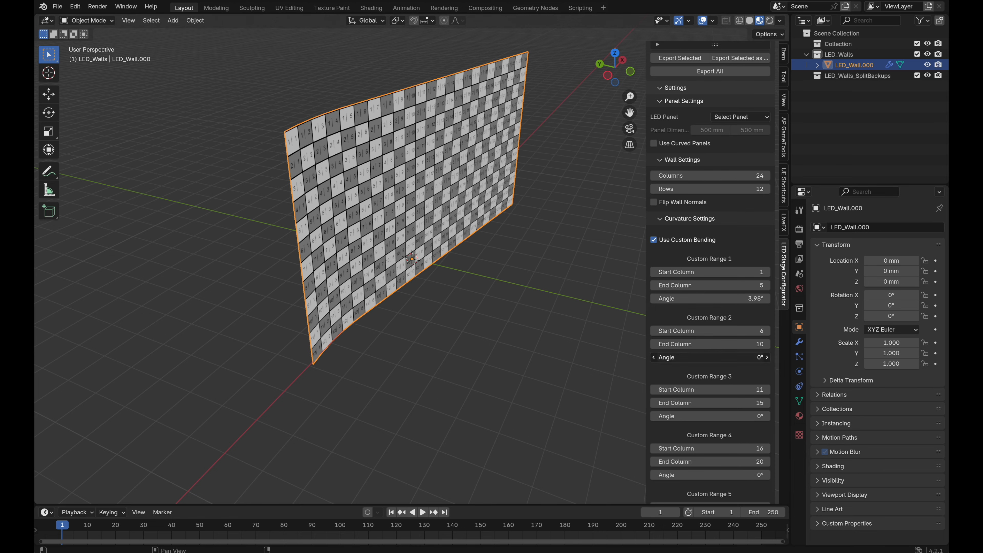
pyautogui.moveTo(707, 357); pyautogui.dragTo(707, 357)
pyautogui.moveTo(706, 414); pyautogui.dragTo(707, 415)
pyautogui.moveTo(695, 475); pyautogui.dragTo(697, 474)
pyautogui.scroll(-3, 694, 478)
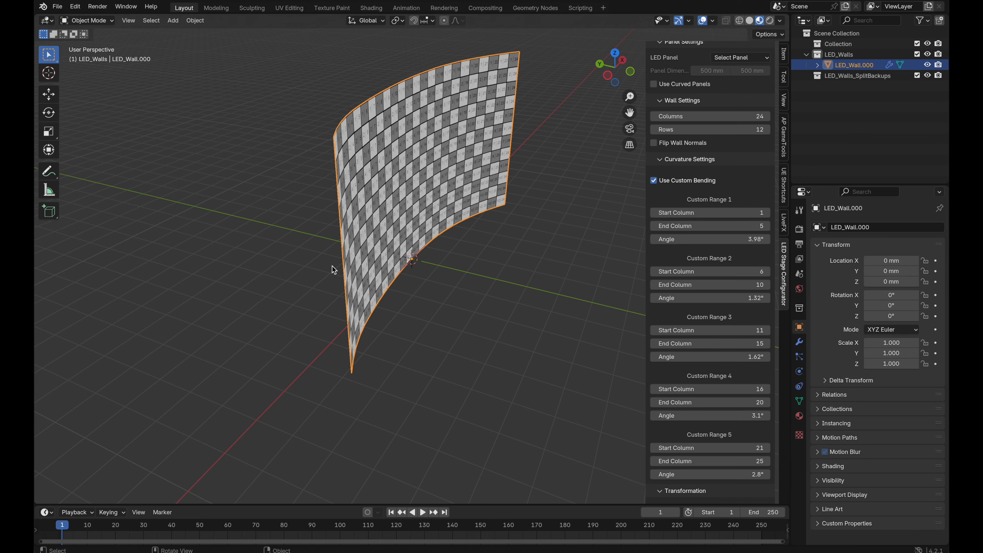
pyautogui.moveTo(333, 267); pyautogui.dragTo(436, 268, button='middle')
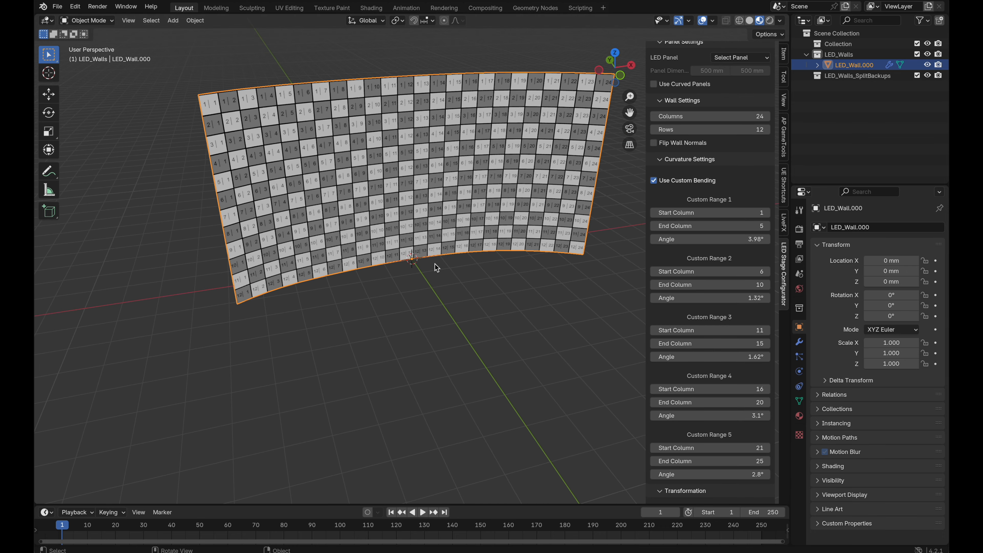
pyautogui.scroll(2, 309, 267)
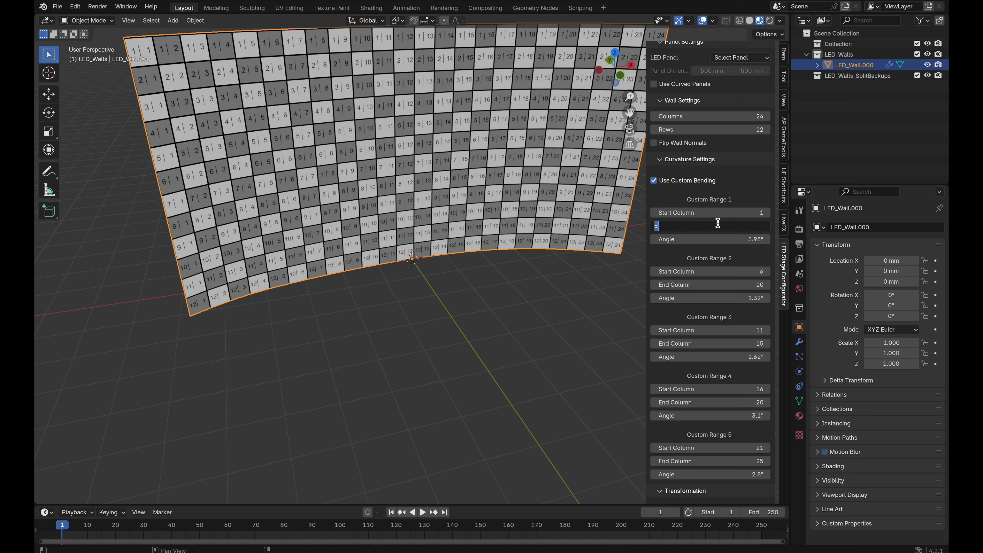
# - Set custom range 1's end column to 1, and custom range 2 to start at column 2 and end at column 320
pyautogui.write('1')
pyautogui.press('Return')
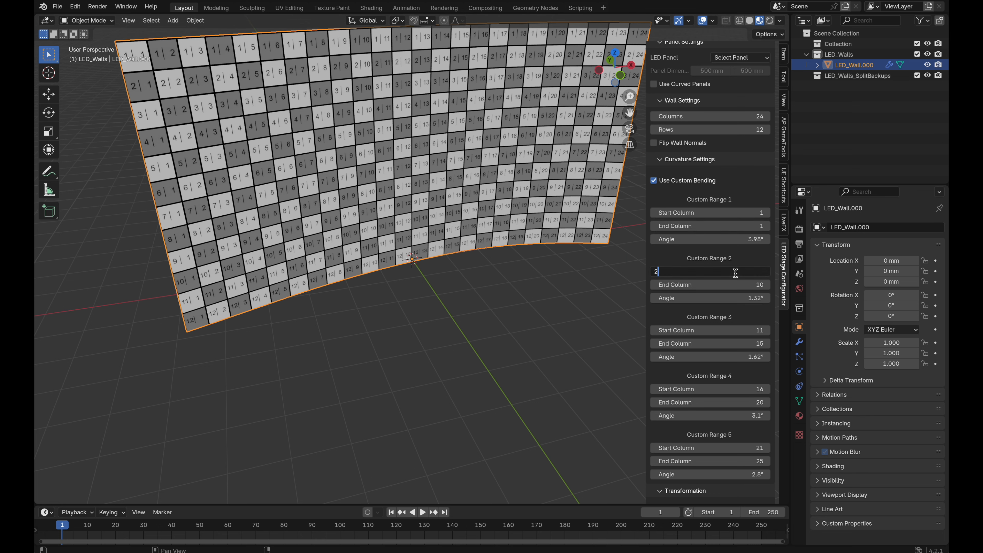
pyautogui.click(735, 284)
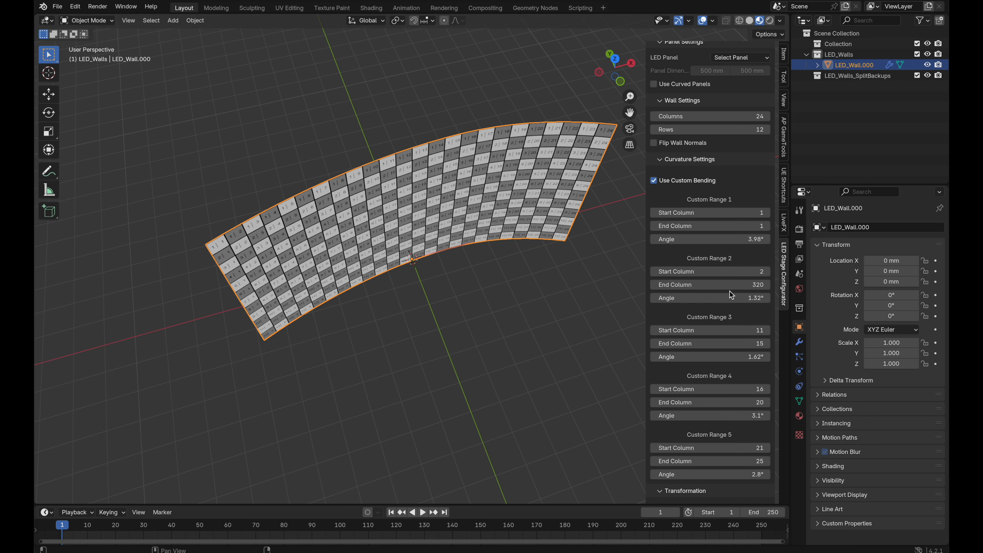
# - Set the bend angles of custom ranges 1 to 5 to −10.6°, 18.3°, −22.3°, 22.1° and −4.42°
pyautogui.moveTo(730, 298)
pyautogui.mouseDown()
pyautogui.moveTo(793, 297)
pyautogui.moveTo(714, 300)
pyautogui.mouseUp()
pyautogui.moveTo(726, 236)
pyautogui.mouseDown()
pyautogui.moveTo(681, 236)
pyautogui.moveTo(726, 236)
pyautogui.mouseUp()
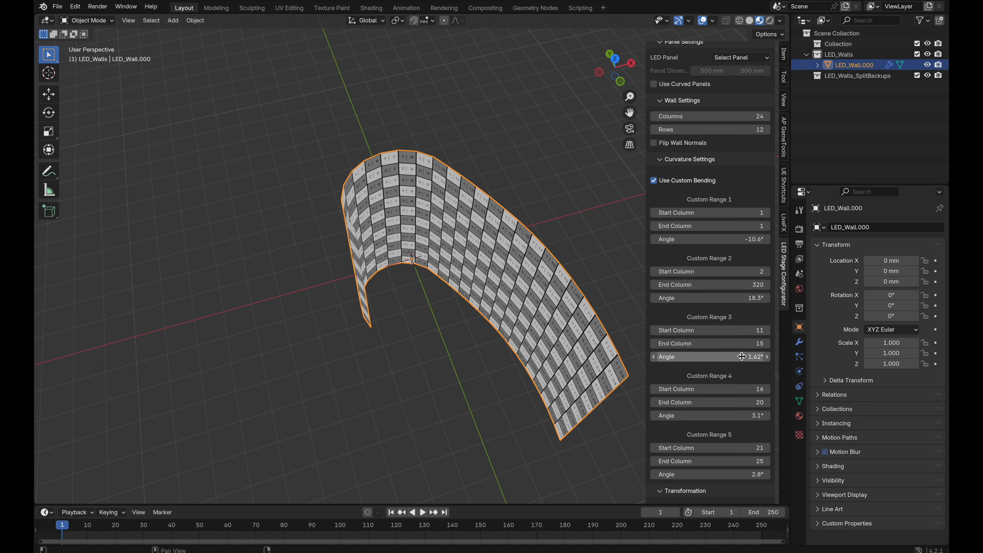
pyautogui.moveTo(749, 357)
pyautogui.mouseDown()
pyautogui.moveTo(704, 356)
pyautogui.moveTo(741, 352)
pyautogui.mouseUp()
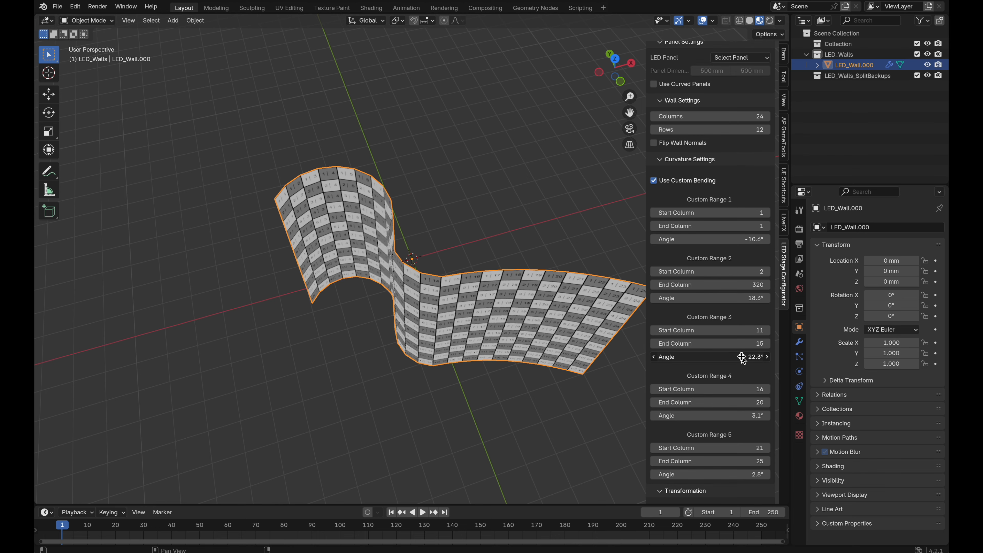
pyautogui.moveTo(708, 415); pyautogui.dragTo(770, 415)
pyautogui.moveTo(716, 474)
pyautogui.mouseDown()
pyautogui.moveTo(687, 475)
pyautogui.moveTo(750, 474)
pyautogui.moveTo(701, 474)
pyautogui.moveTo(723, 474)
pyautogui.mouseUp()
# - Inspect the custom-bent wall's curve from the front, both sides and behind
pyautogui.scroll(-4, 722, 457)
pyautogui.scroll(-5, 723, 453)
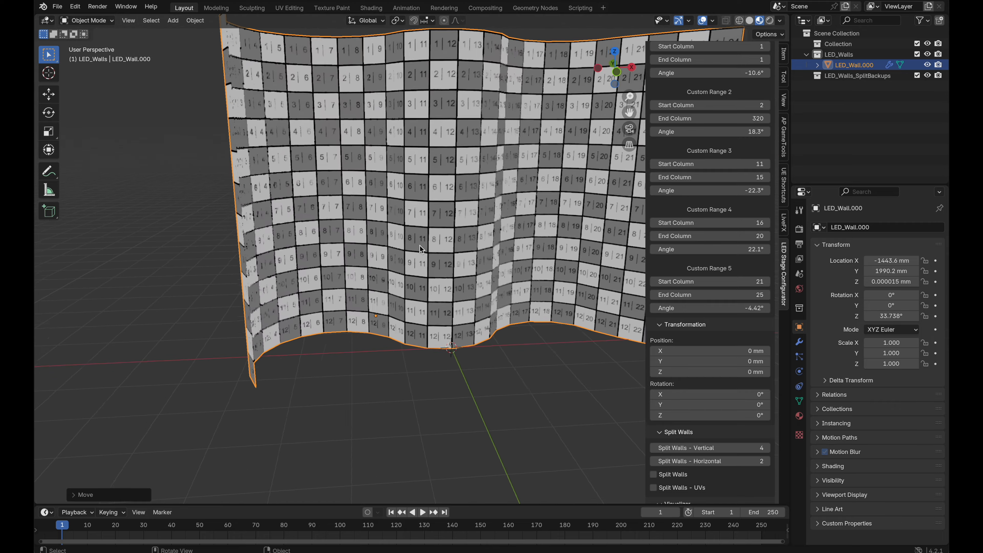
pyautogui.hscroll(10, 420, 246)
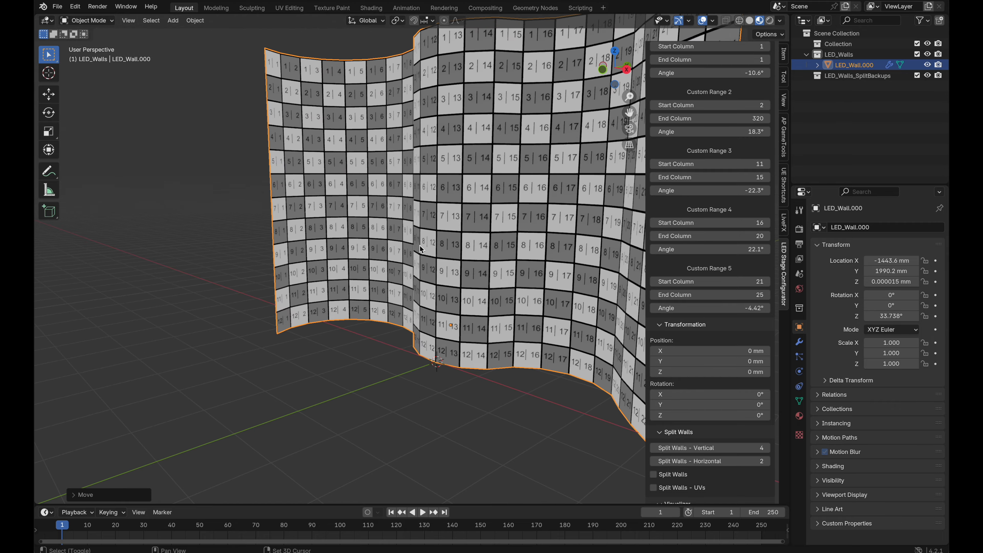
pyautogui.keyDown('shift'); pyautogui.hscroll(8, 419, 246); pyautogui.keyUp('shift')
pyautogui.hscroll(10, 420, 245)
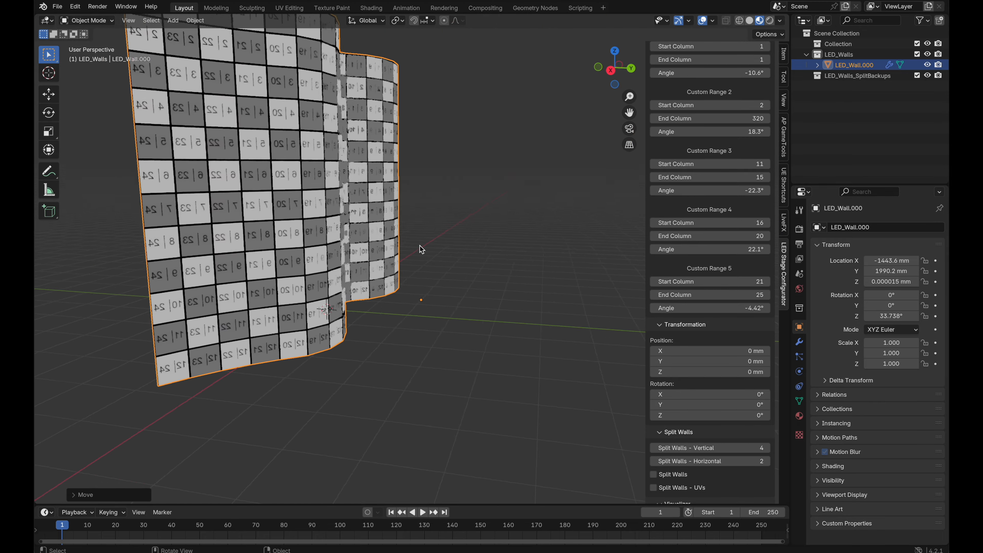
pyautogui.hscroll(-15, 419, 246)
pyautogui.scroll(-8, 419, 245)
pyautogui.hscroll(-8, 418, 249)
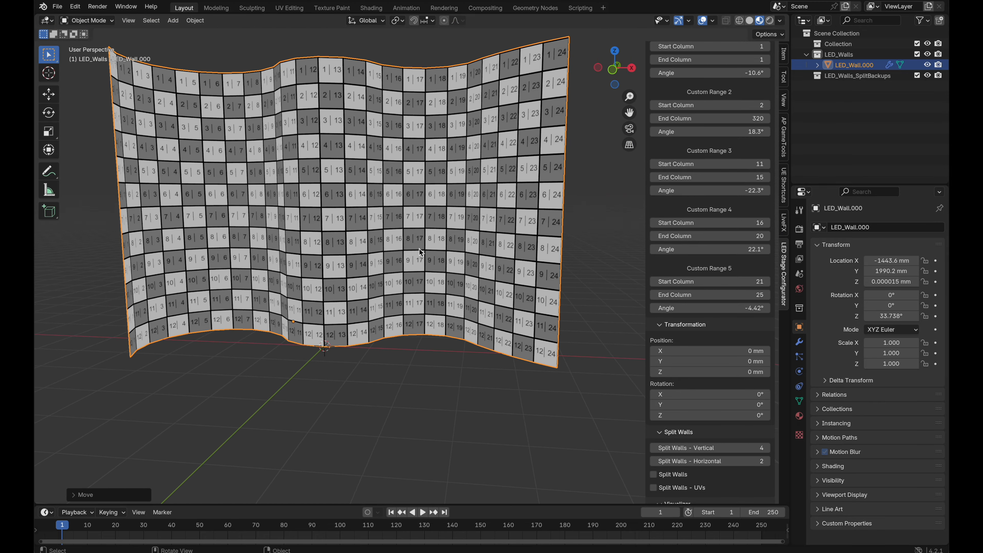
pyautogui.keyDown('shift'); pyautogui.hscroll(-3, 418, 248); pyautogui.keyUp('shift')
pyautogui.keyDown('shift'); pyautogui.hscroll(-5, 419, 248); pyautogui.keyUp('shift')
pyautogui.keyDown('shift'); pyautogui.hscroll(8, 418, 248); pyautogui.keyUp('shift')
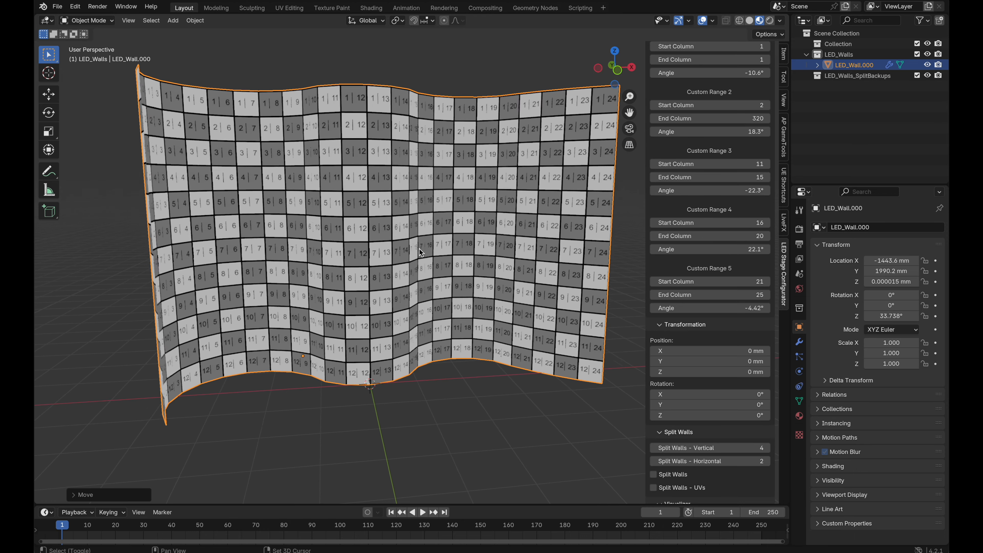
pyautogui.keyDown('shift'); pyautogui.hscroll(-4, 418, 248); pyautogui.keyUp('shift')
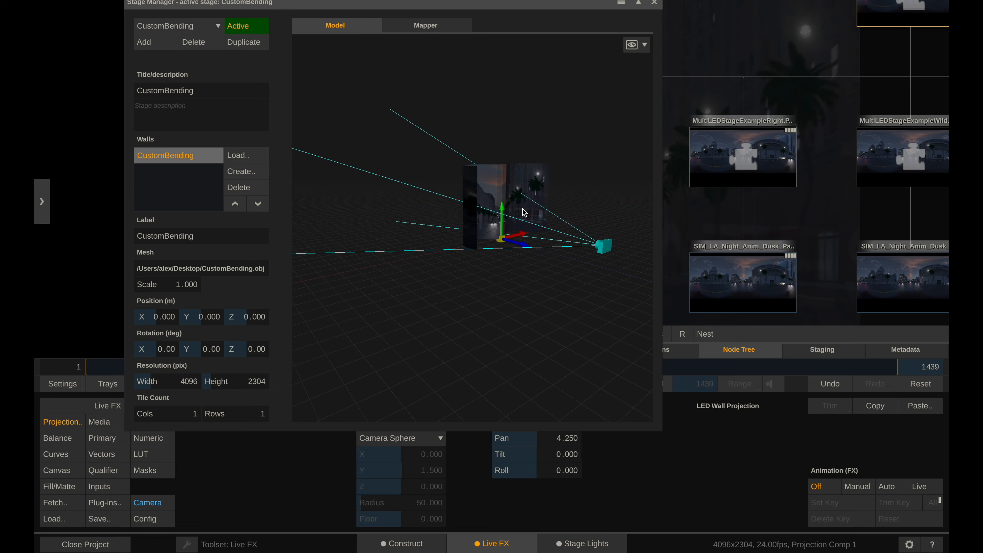
# - Examine the CustomBending wall and its projected content from close up, above and the front in Live FX's stage model
pyautogui.scroll(5, 522, 213)
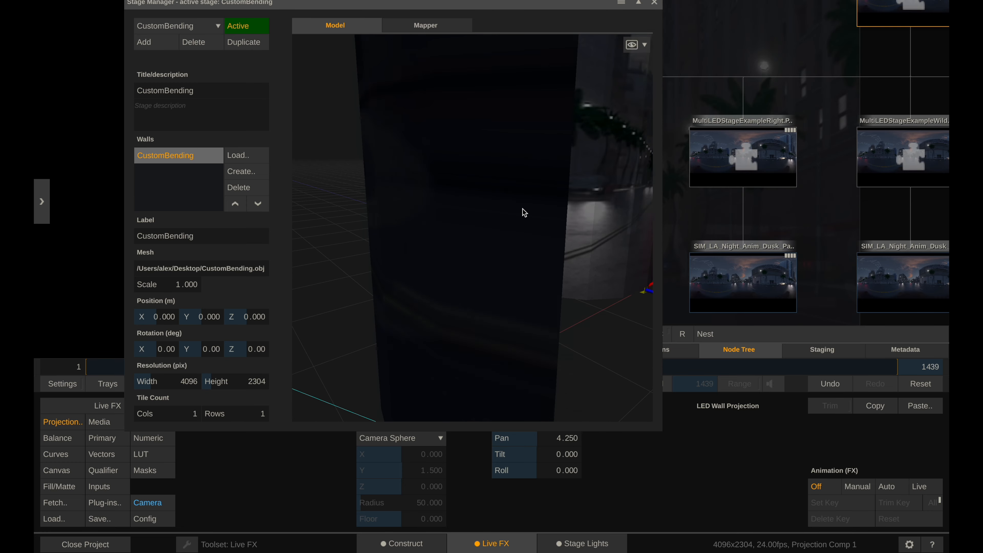
pyautogui.moveTo(522, 213); pyautogui.dragTo(493, 330)
pyautogui.scroll(-10, 351, 210)
pyautogui.scroll(5, 400, 216)
pyautogui.scroll(-5, 519, 261)
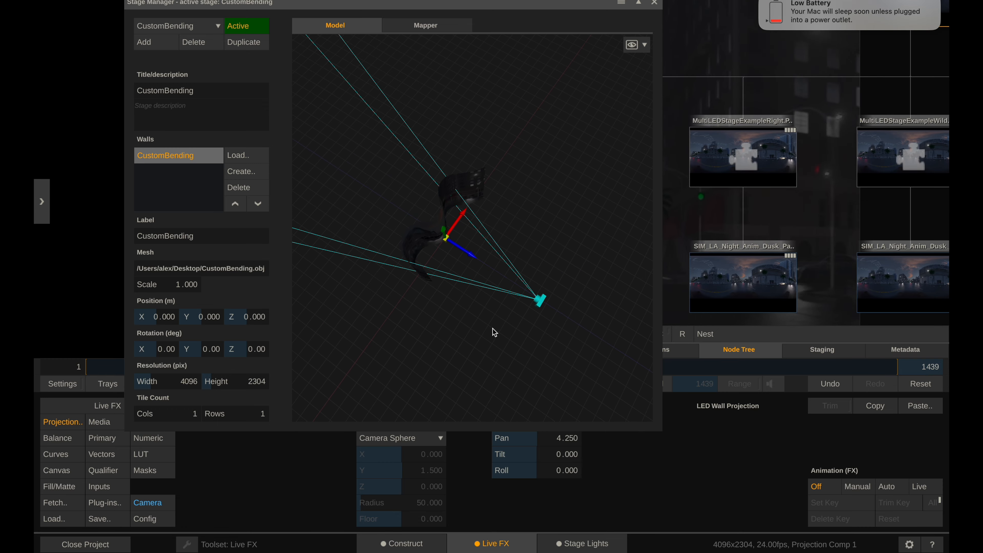
pyautogui.scroll(5, 424, 235)
pyautogui.moveTo(426, 239); pyautogui.dragTo(588, 200)
pyautogui.scroll(-5, 411, 206)
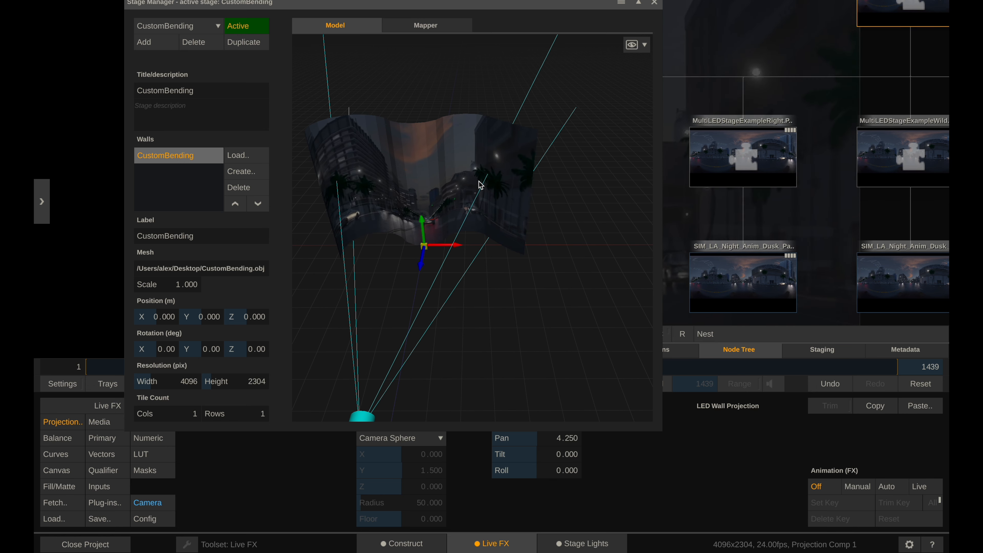
pyautogui.moveTo(478, 215); pyautogui.dragTo(467, 215)
# - Switch to Blender and add three LED walls to the empty stage
pyautogui.press('super+Tab')
pyautogui.hscroll(-10, 426, 325)
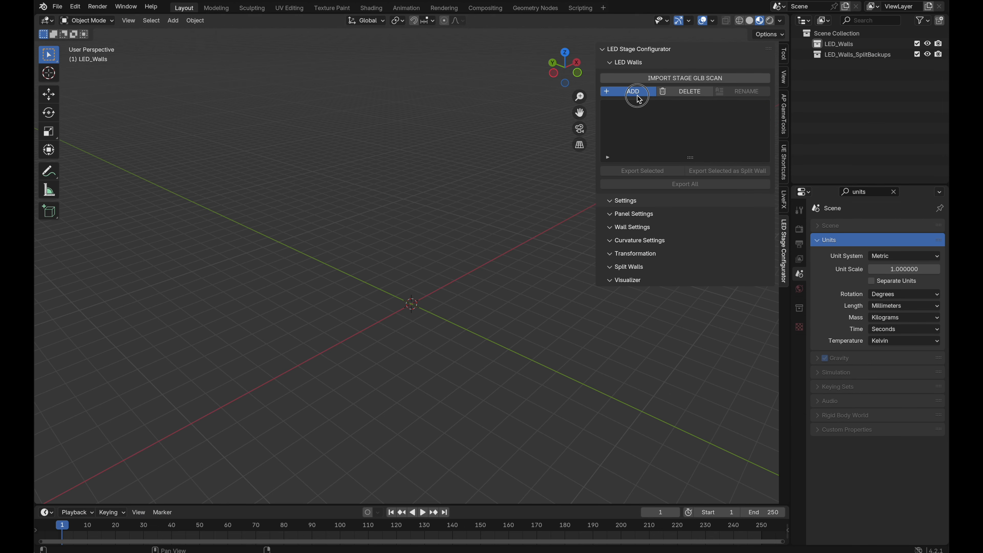
pyautogui.click(635, 94)
pyautogui.click(639, 95)
pyautogui.click(639, 94)
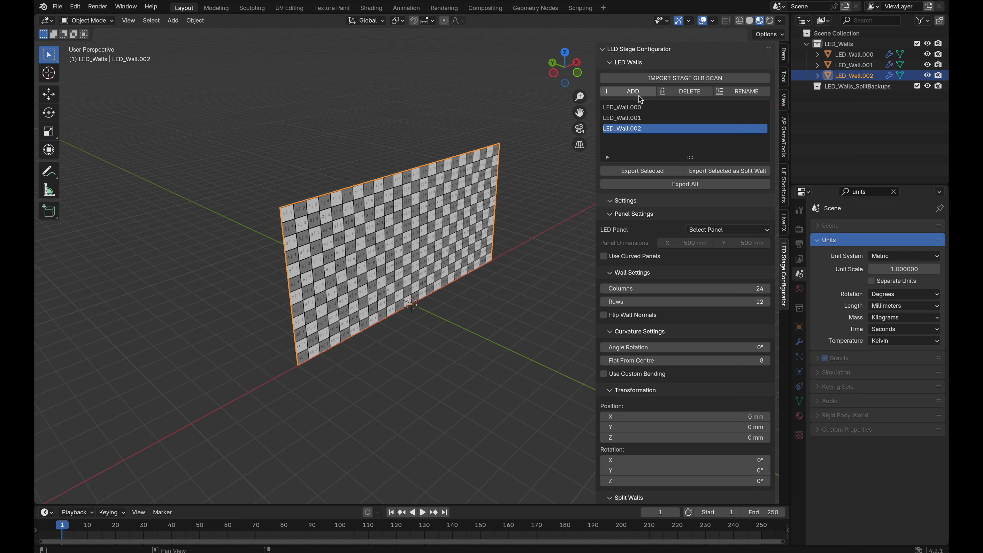
# - Move LED_Wall.000 backwards along the positive Y axis, clear of the other two walls
pyautogui.click(660, 108)
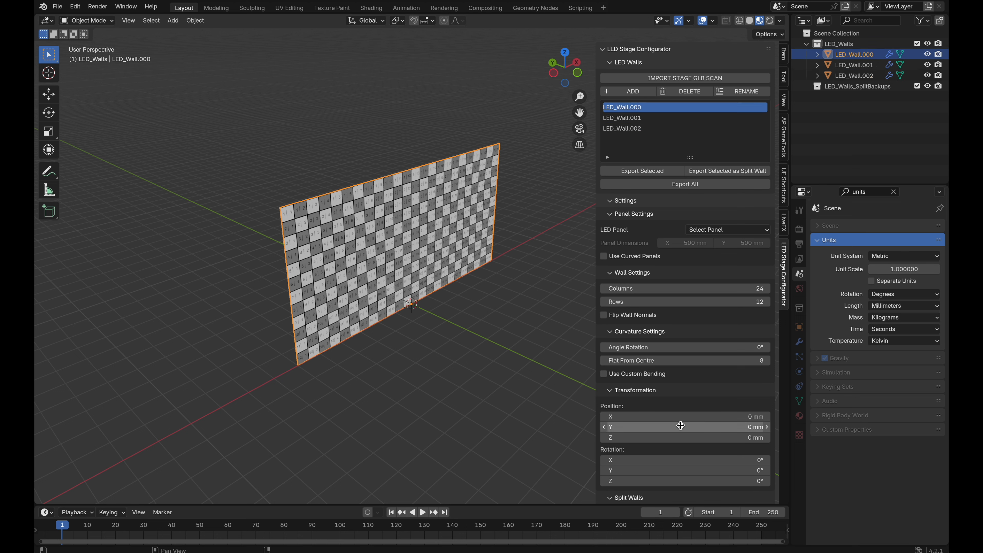
pyautogui.moveTo(682, 427); pyautogui.dragTo(755, 427)
# - Rotate LED_Wall.001 to 90° about Z and set its X position to −9120 mm
pyautogui.click(642, 118)
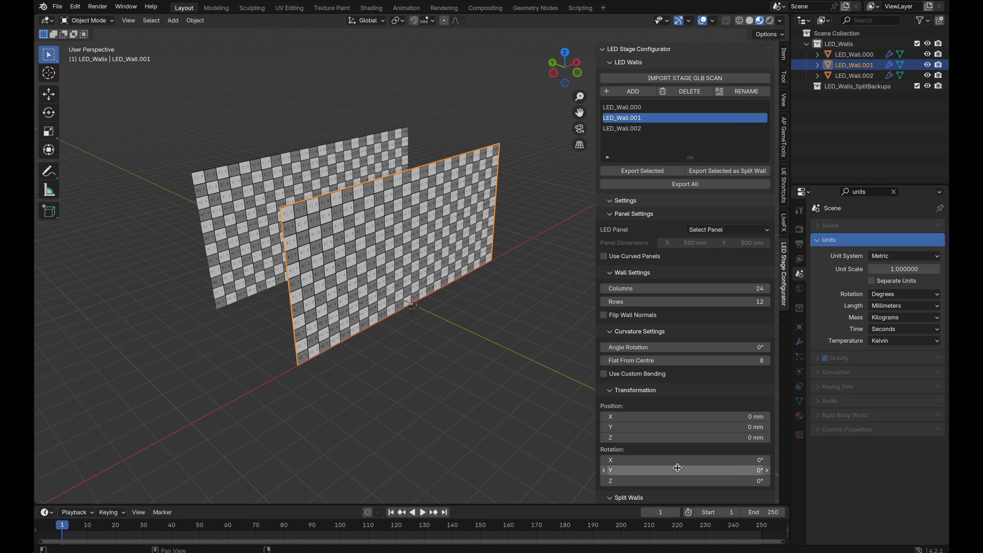
pyautogui.moveTo(671, 481); pyautogui.dragTo(696, 480)
pyautogui.click(672, 481)
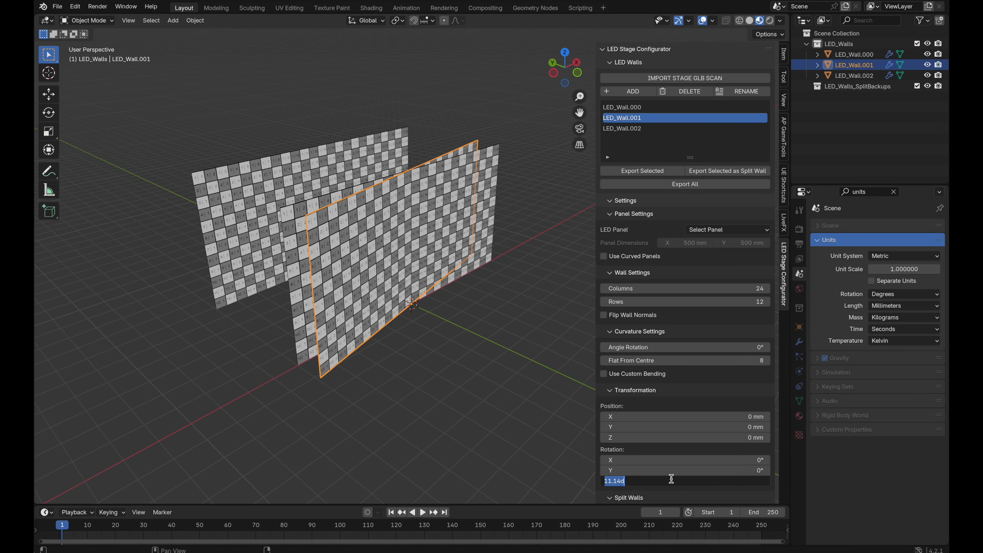
pyautogui.write('90')
pyautogui.press('Return')
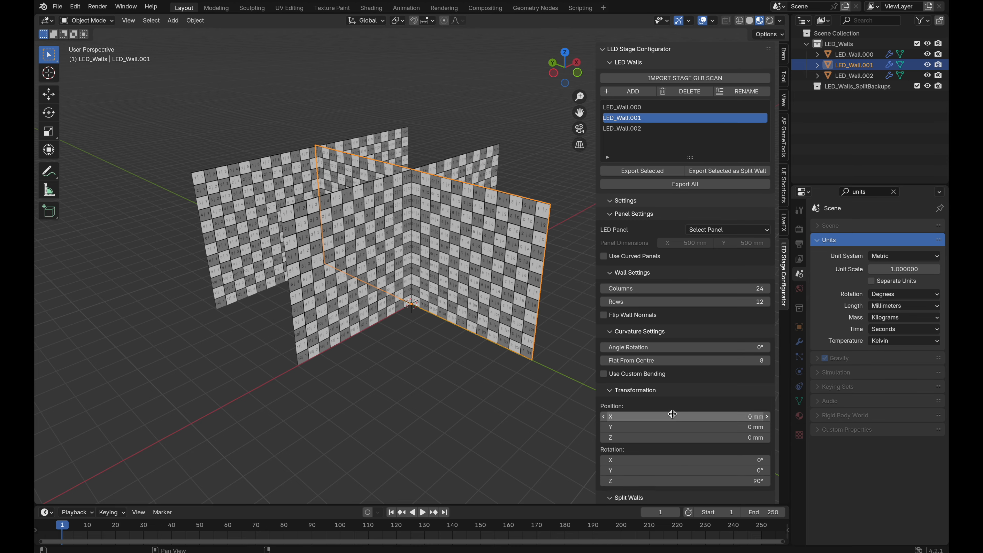
pyautogui.moveTo(671, 416)
pyautogui.mouseDown()
pyautogui.moveTo(638, 416)
pyautogui.moveTo(666, 416)
pyautogui.mouseUp()
# - Rotate LED_Wall.002 to 90° about Z and set its X position to 7200 mm
pyautogui.click(416, 282)
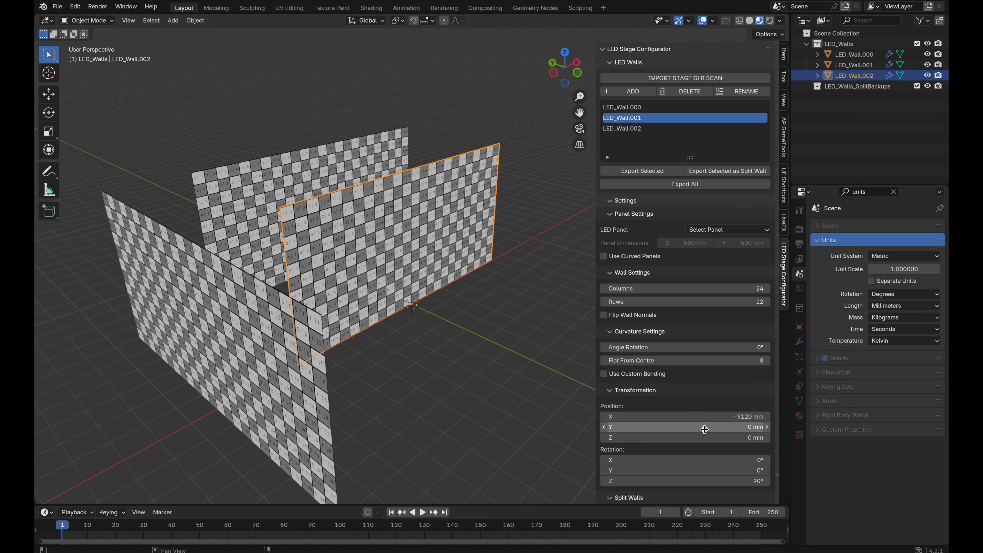
pyautogui.moveTo(702, 438); pyautogui.dragTo(688, 397)
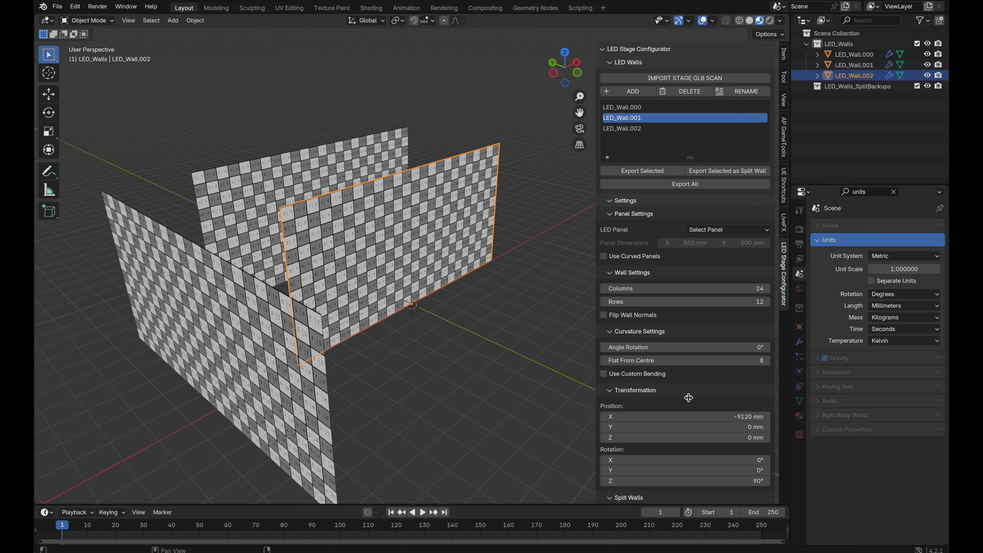
pyautogui.click(645, 130)
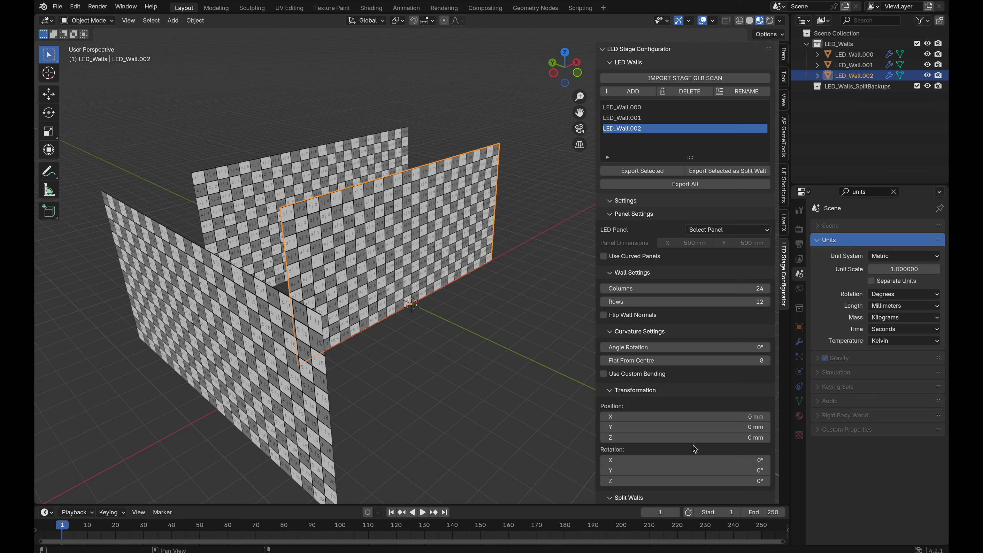
pyautogui.moveTo(674, 480)
pyautogui.mouseDown()
pyautogui.moveTo(720, 480)
pyautogui.moveTo(671, 477)
pyautogui.mouseUp()
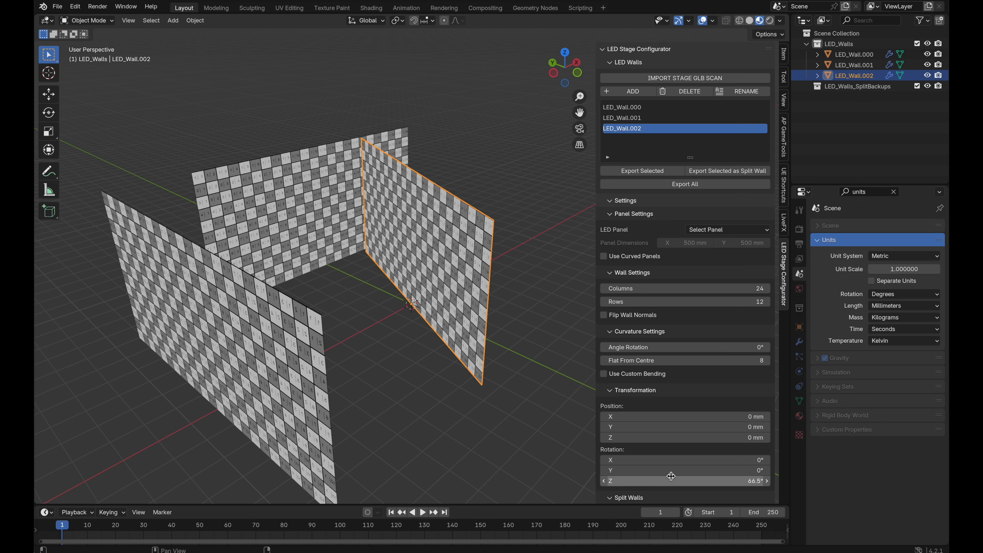
pyautogui.click(671, 478)
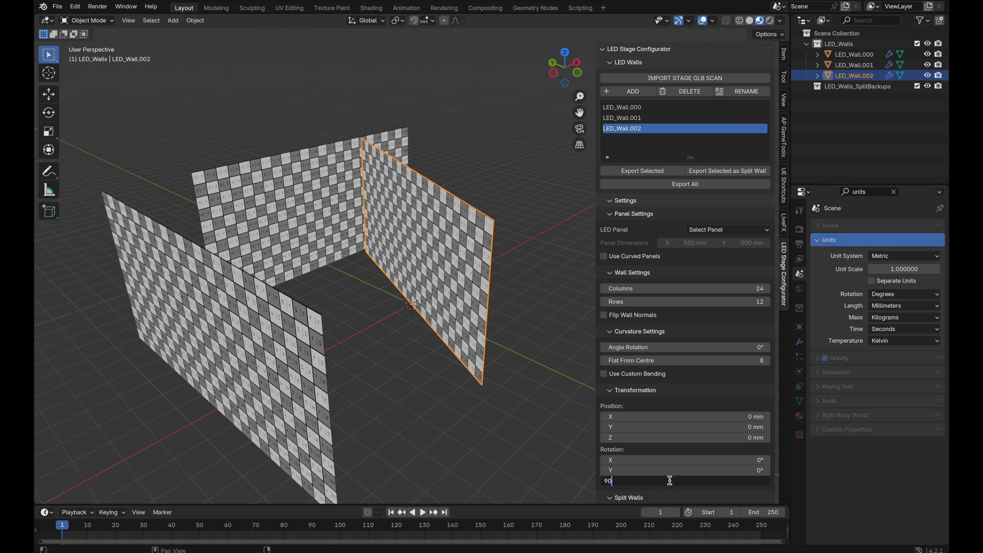
pyautogui.press('Return')
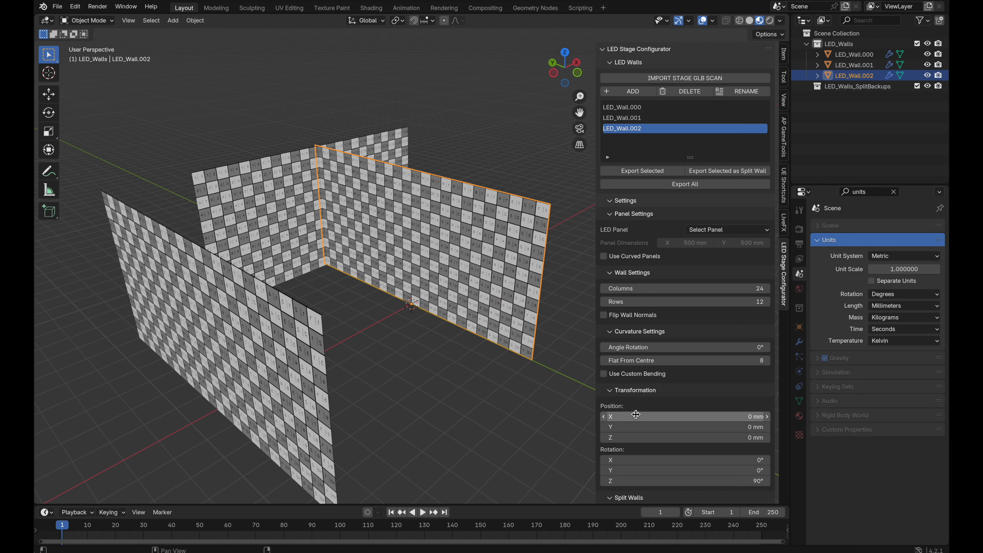
pyautogui.moveTo(660, 416)
pyautogui.mouseDown()
pyautogui.moveTo(708, 416)
pyautogui.moveTo(657, 417)
pyautogui.mouseUp()
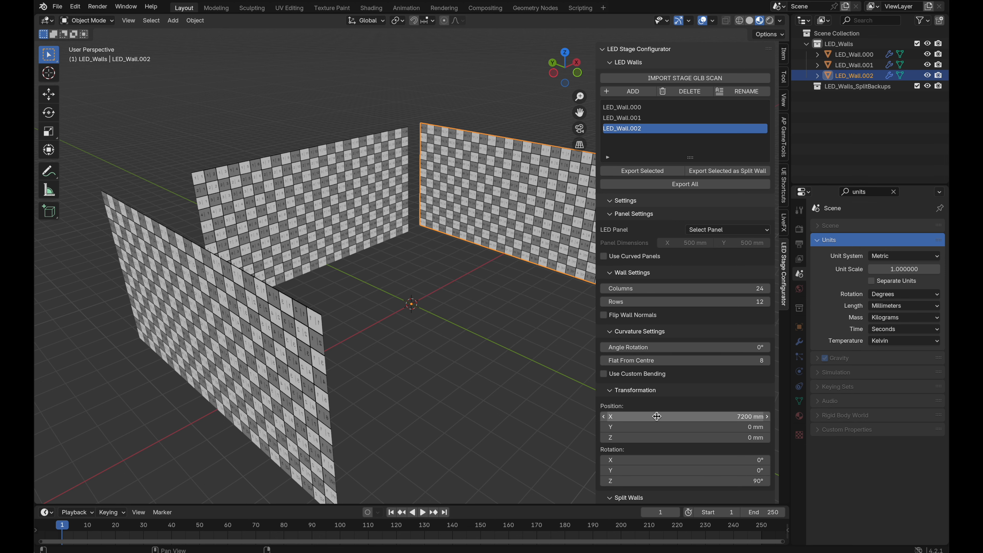
# - Display the normals of LED_Wall.002 and check from several angles which way they point
pyautogui.scroll(-5, 665, 381)
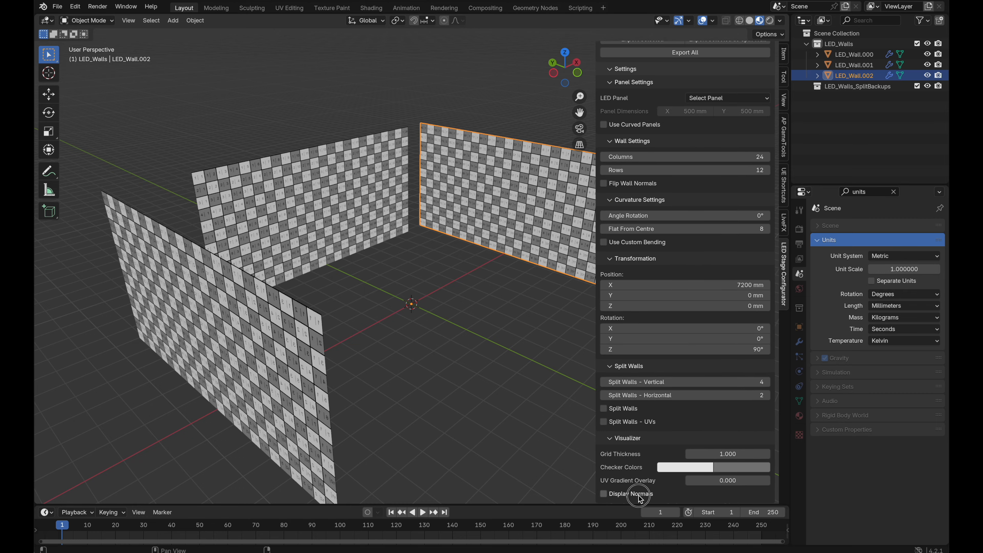
pyautogui.hscroll(10, 528, 252)
pyautogui.hscroll(-6, 528, 252)
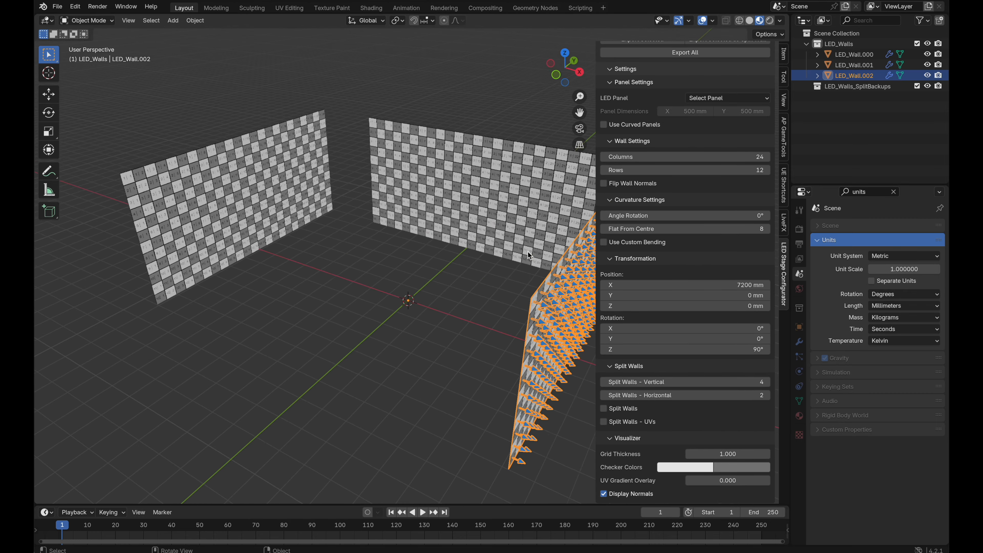
pyautogui.hscroll(2, 527, 252)
pyautogui.scroll(2, 529, 256)
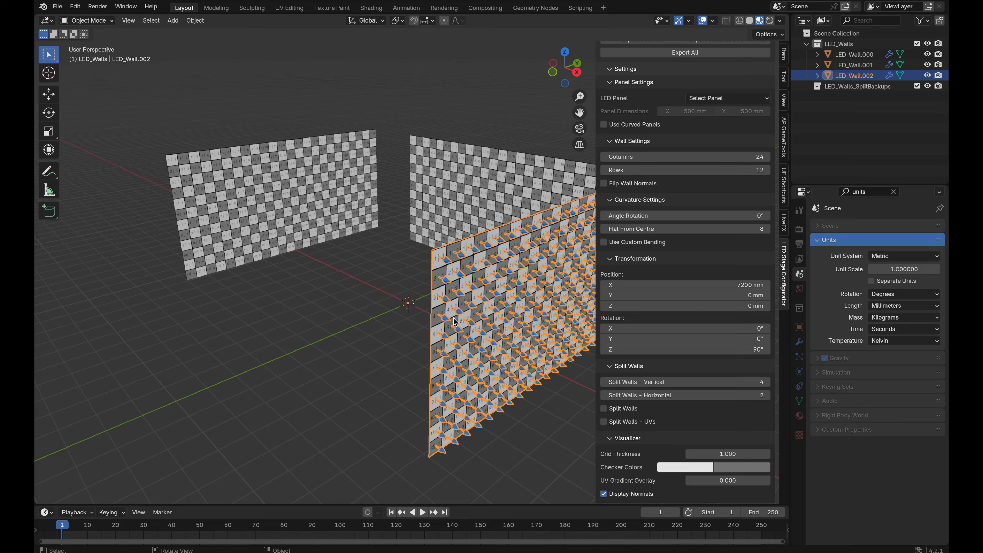
pyautogui.hscroll(-6, 455, 321)
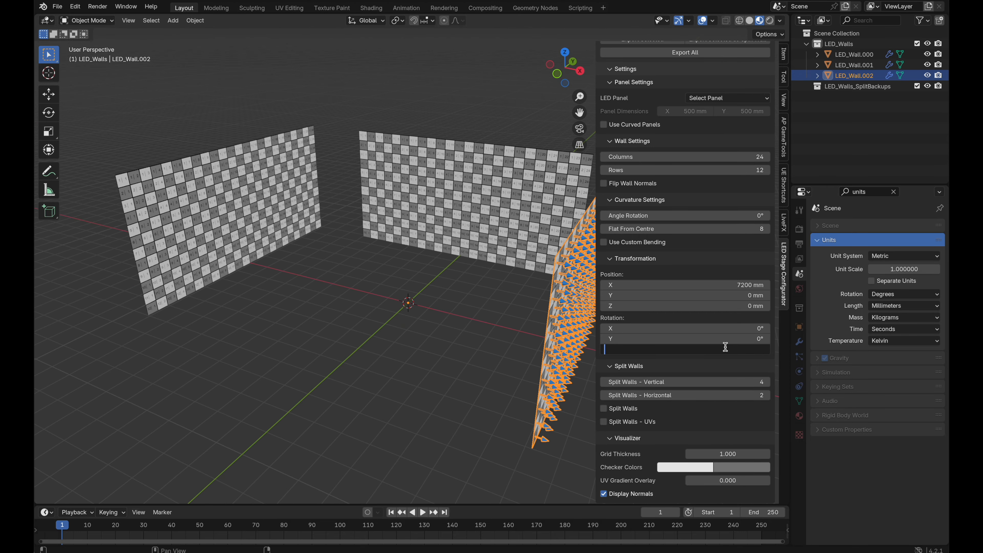
# - Try a Z rotation of 180° on LED_Wall.002, and set it to −90° to face the stage
pyautogui.press('Return')
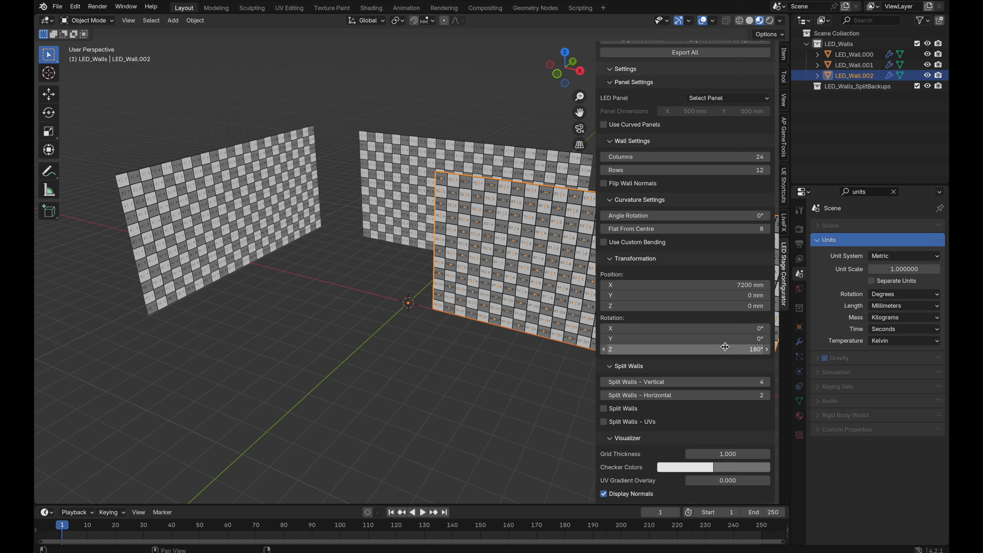
pyautogui.write('90')
pyautogui.press('Return')
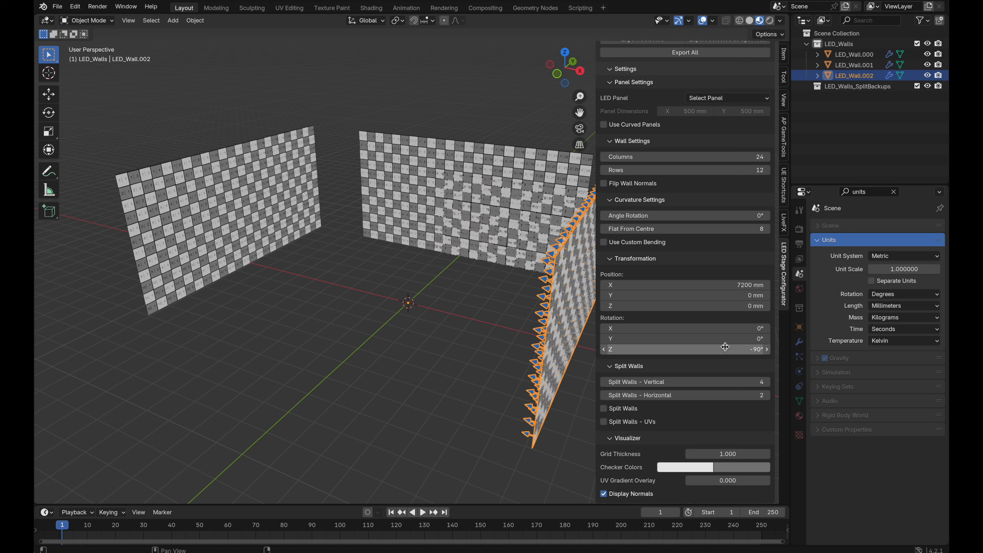
# - Select LED_Wall.001, display its normals and check from another angle which way they point
pyautogui.click(267, 257)
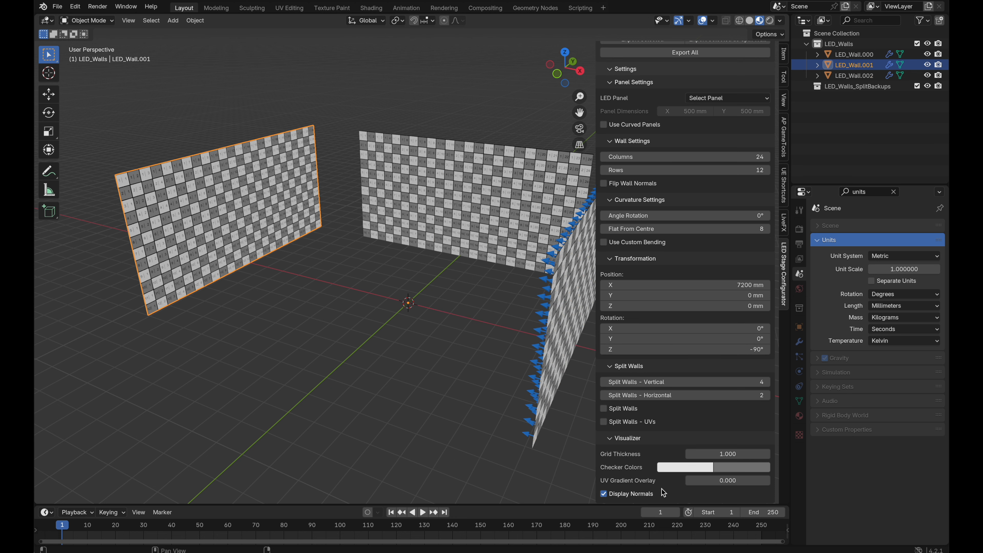
pyautogui.click(630, 499)
pyautogui.scroll(5, 650, 77)
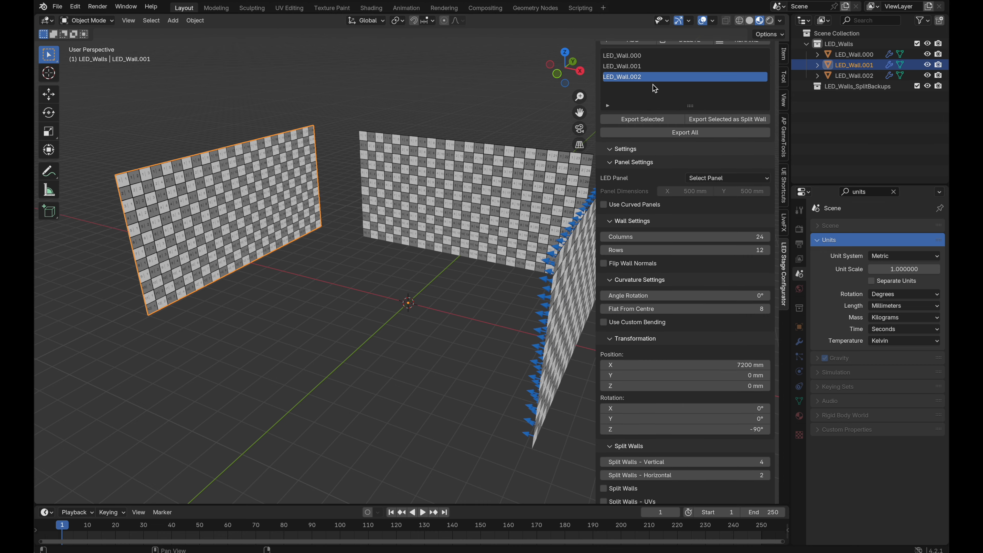
pyautogui.click(635, 66)
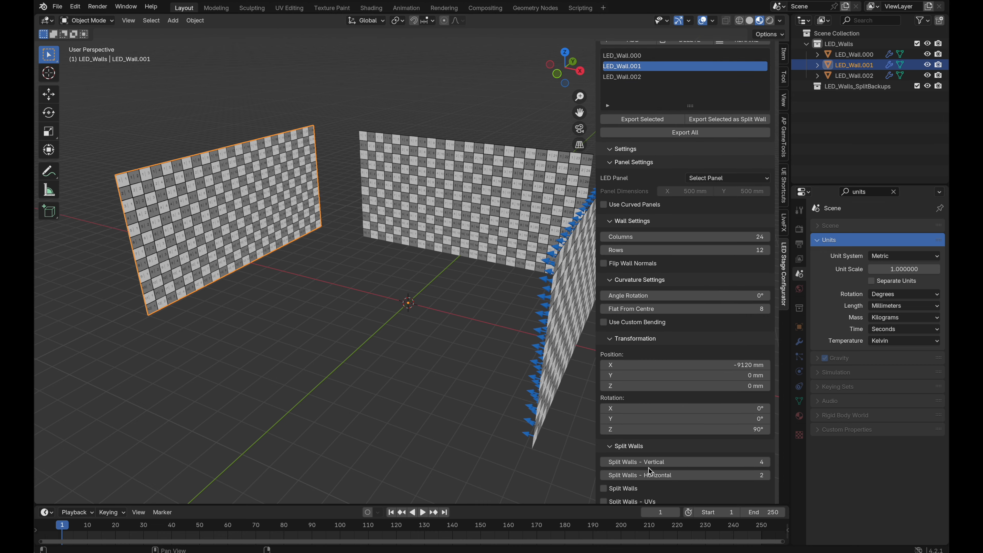
pyautogui.scroll(-5, 650, 471)
pyautogui.click(627, 495)
pyautogui.moveTo(193, 192); pyautogui.dragTo(211, 244, button='middle')
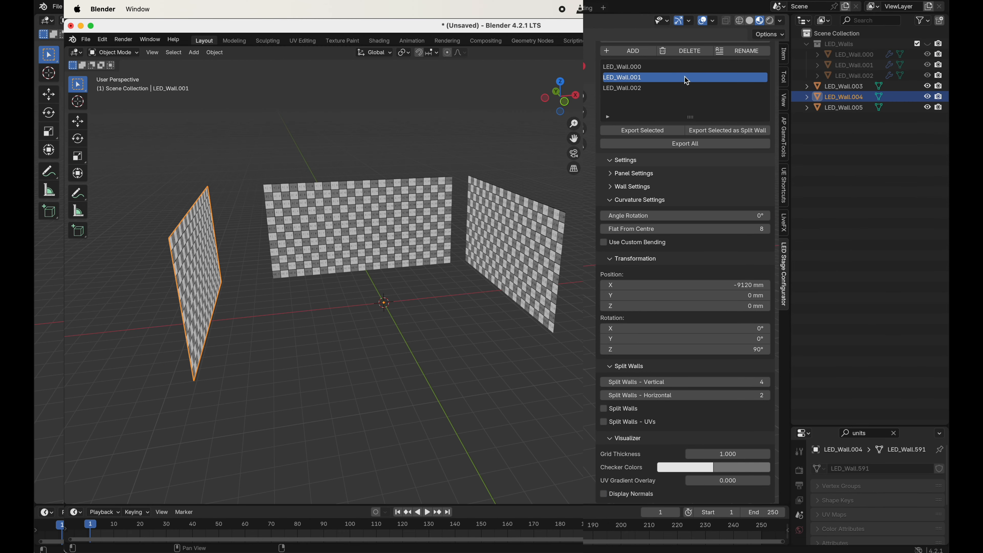
# - Rename LED_Wall.000 as "Main" in the LED walls list
pyautogui.click(642, 67)
pyautogui.click(387, 202)
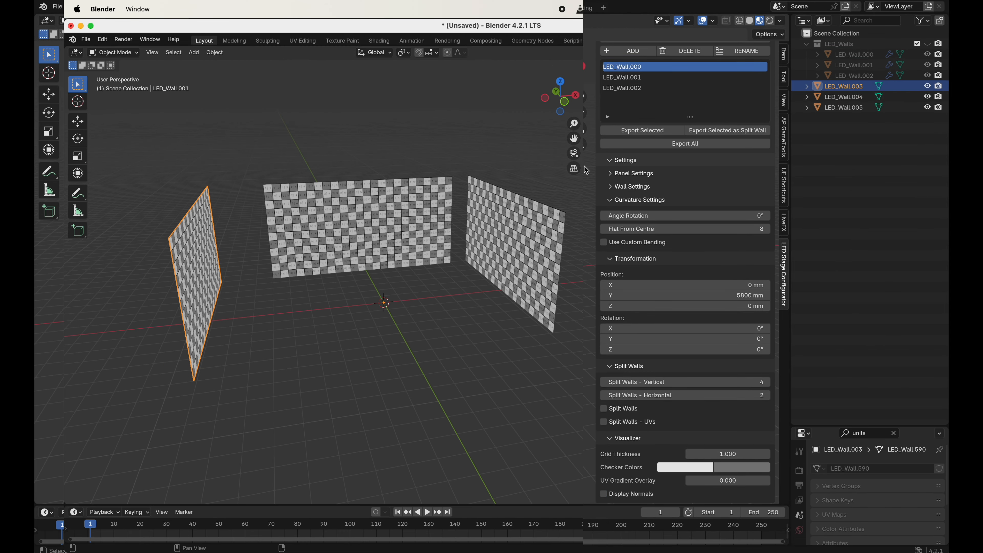
pyautogui.click(637, 80)
pyautogui.click(638, 68)
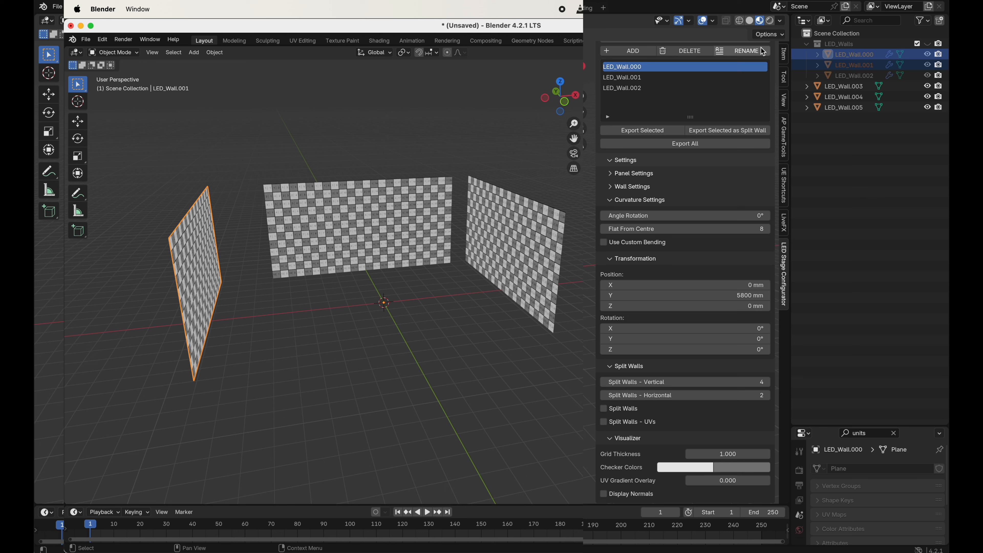
pyautogui.click(749, 52)
pyautogui.click(639, 53)
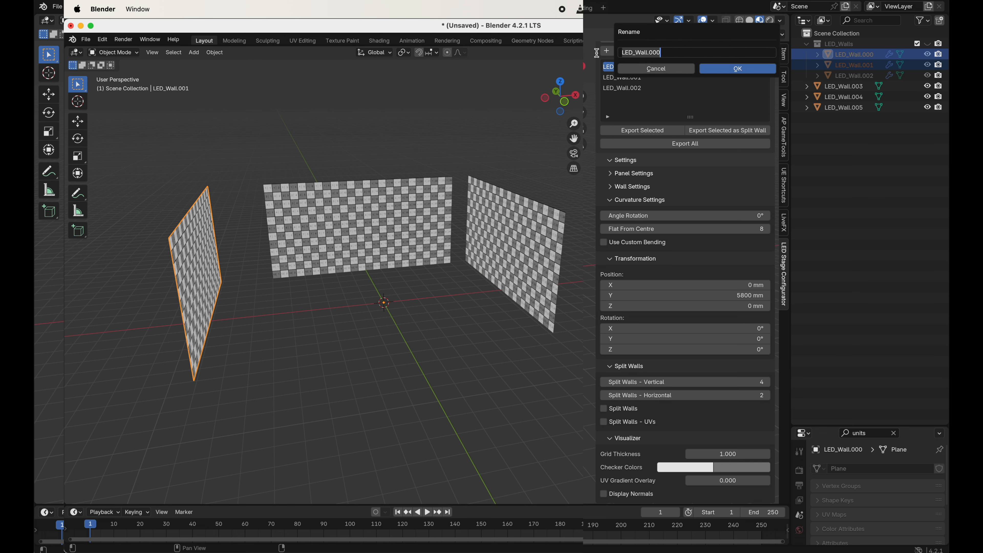
pyautogui.write('Main')
pyautogui.press('Return')
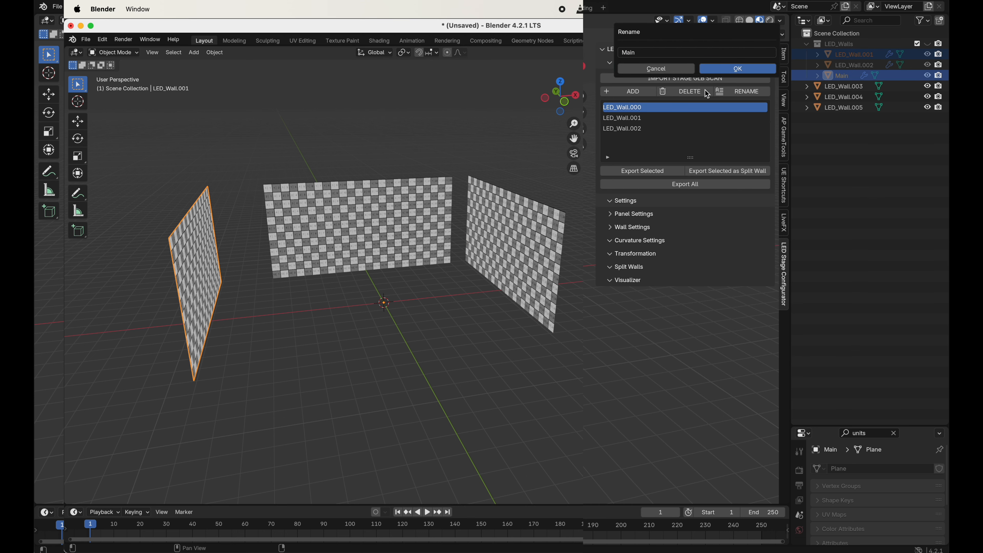
pyautogui.click(722, 70)
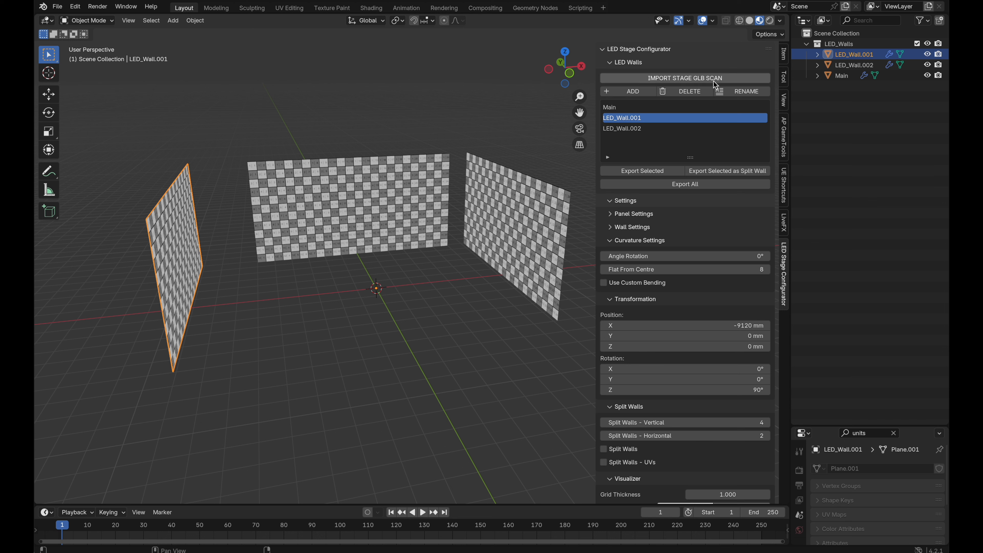
# - Rename LED_Wall.001 as "Left" in the LED walls list
pyautogui.click(853, 64)
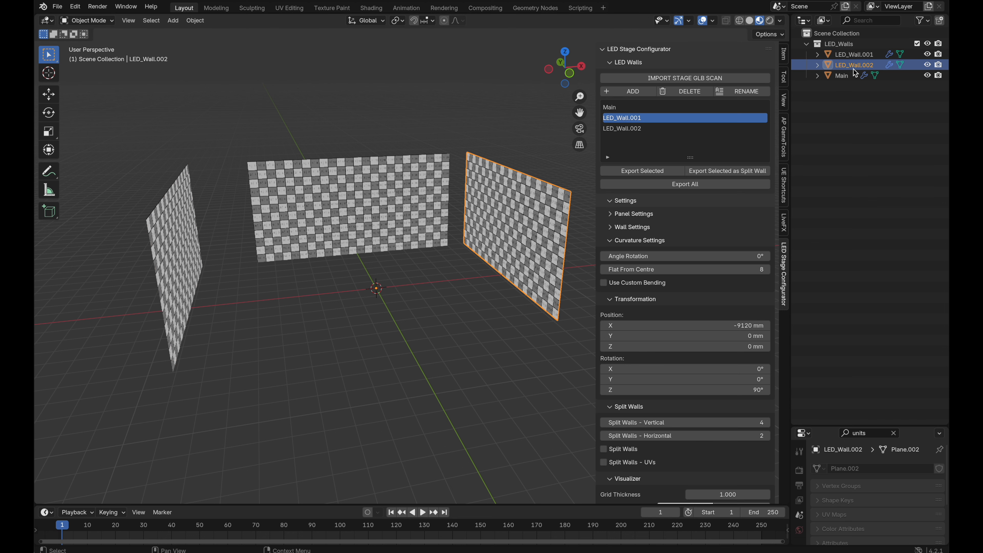
pyautogui.click(851, 55)
pyautogui.click(628, 130)
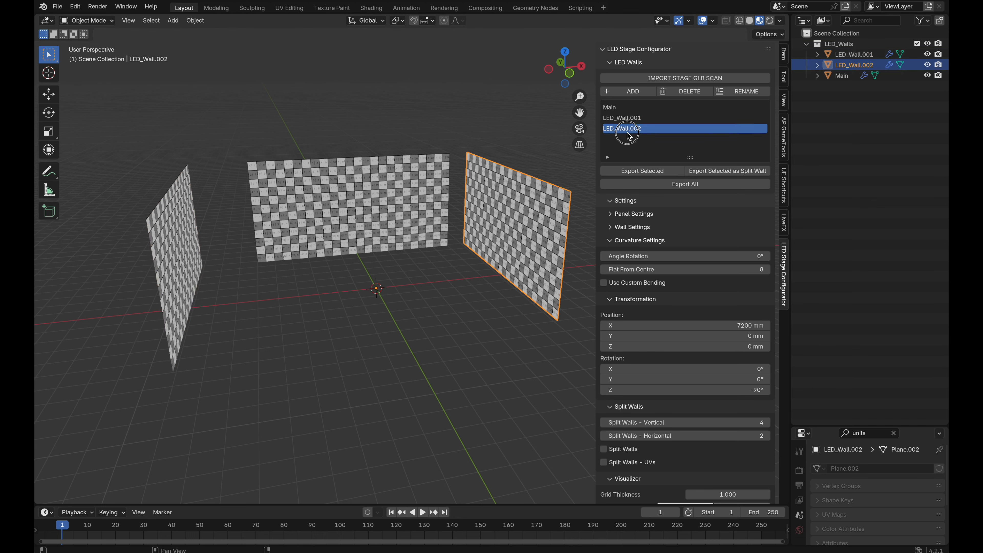
pyautogui.click(628, 118)
pyautogui.click(629, 129)
pyautogui.click(629, 117)
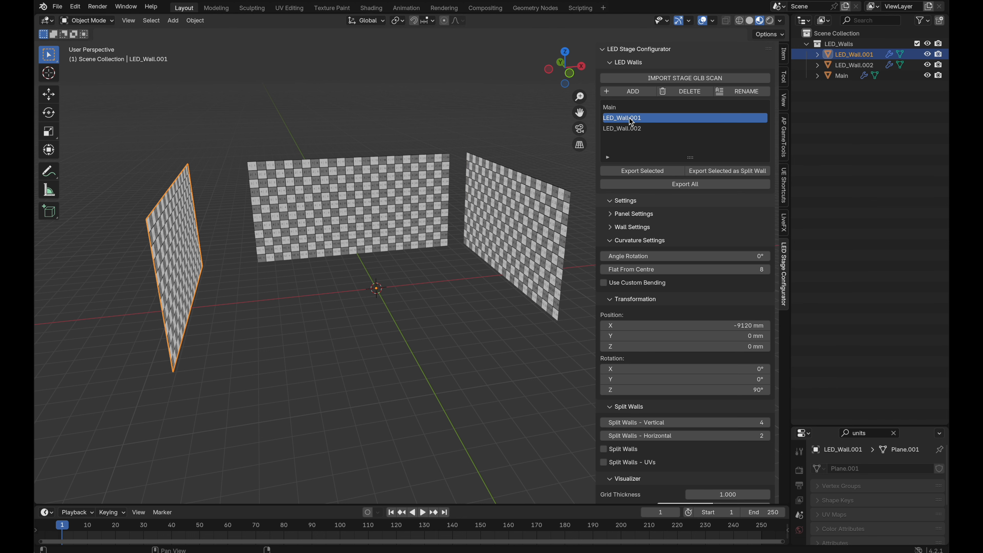
pyautogui.click(758, 93)
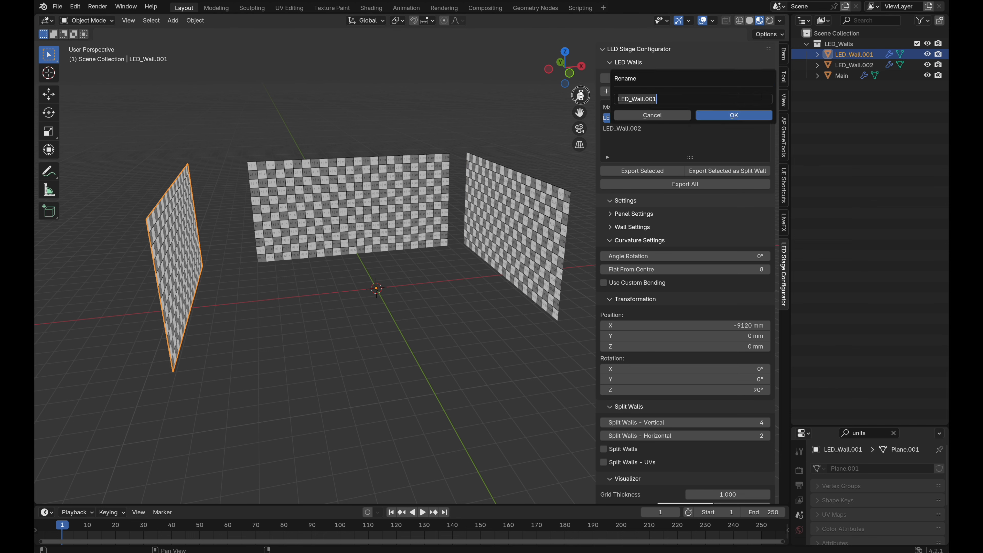
pyautogui.write('Left')
pyautogui.press('Return')
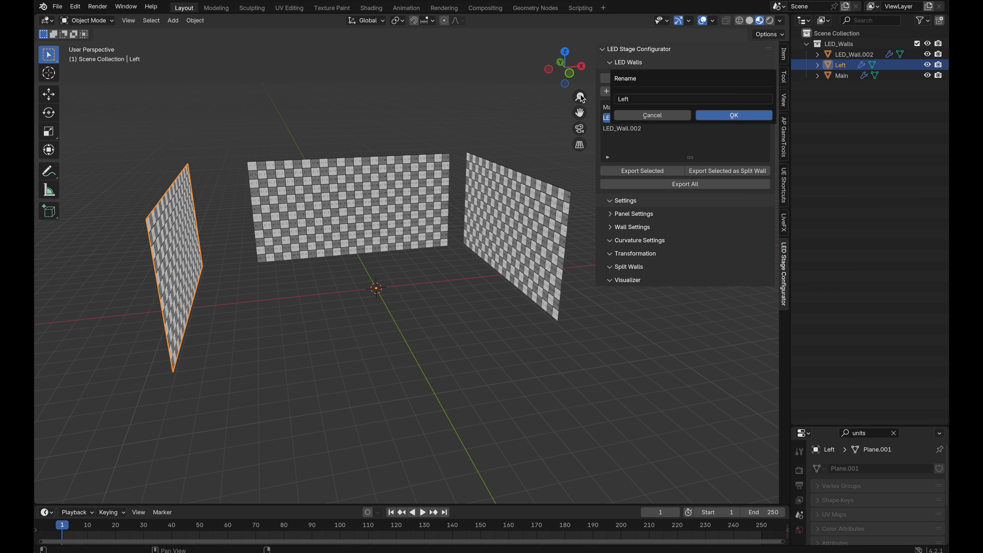
pyautogui.click(714, 116)
# - Rename LED_Wall.002 as "Right" in the LED walls list
pyautogui.click(638, 128)
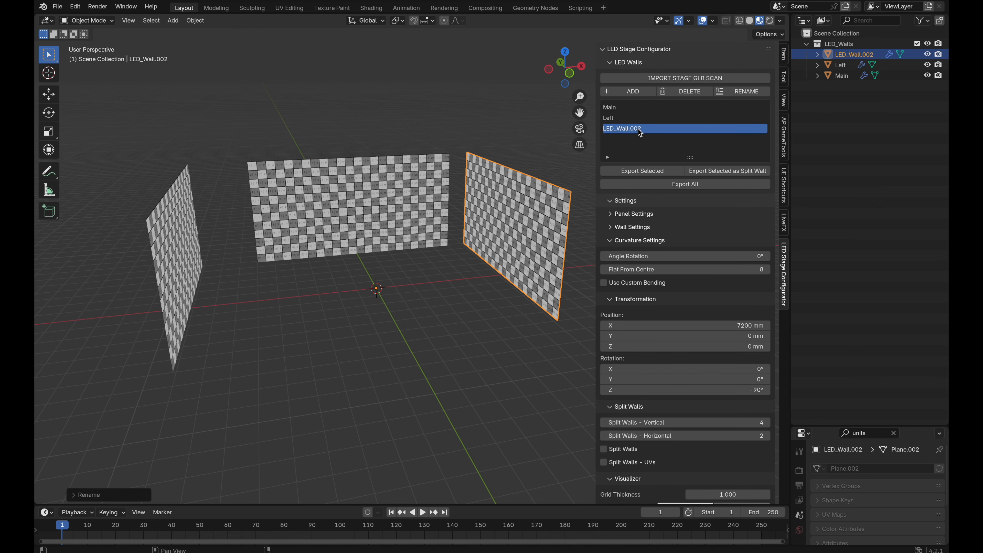
pyautogui.click(736, 91)
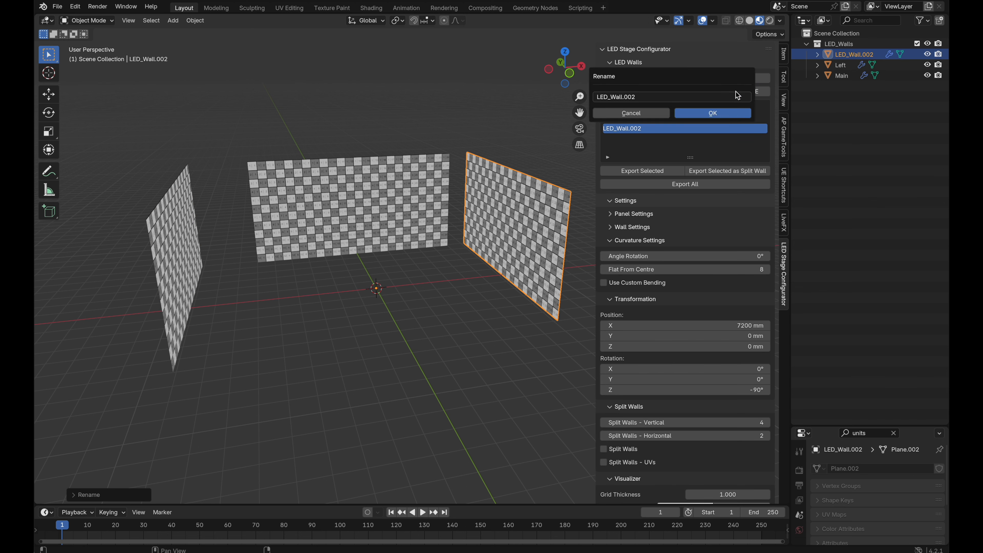
pyautogui.click(687, 97)
pyautogui.click(685, 115)
pyautogui.click(685, 118)
# - Select the Main, Left and Right entries in turn to check which wall each one highlights
pyautogui.click(655, 109)
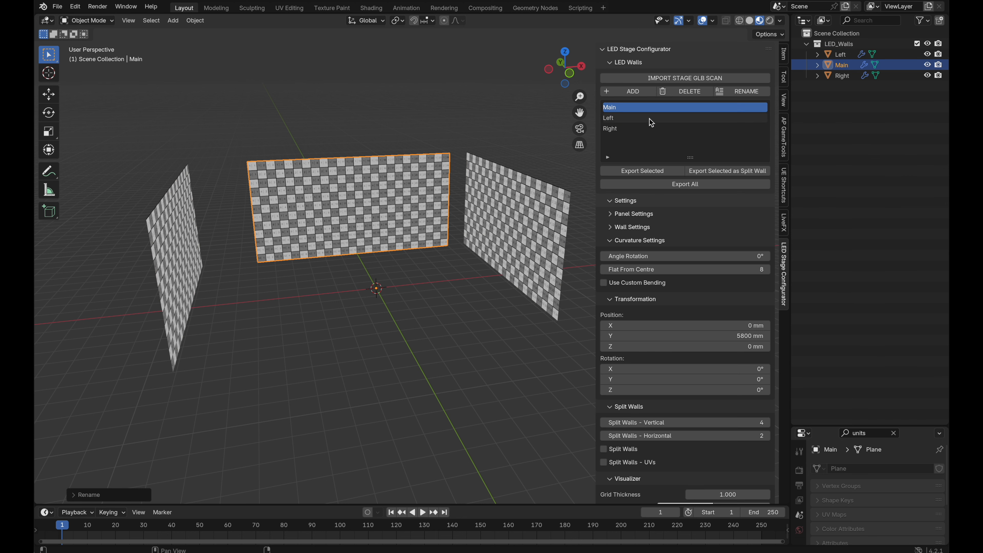
pyautogui.click(650, 120)
pyautogui.click(649, 128)
pyautogui.click(648, 120)
pyautogui.click(649, 109)
# - Delete the Right wall and the Left wall from the LED walls list
pyautogui.click(626, 129)
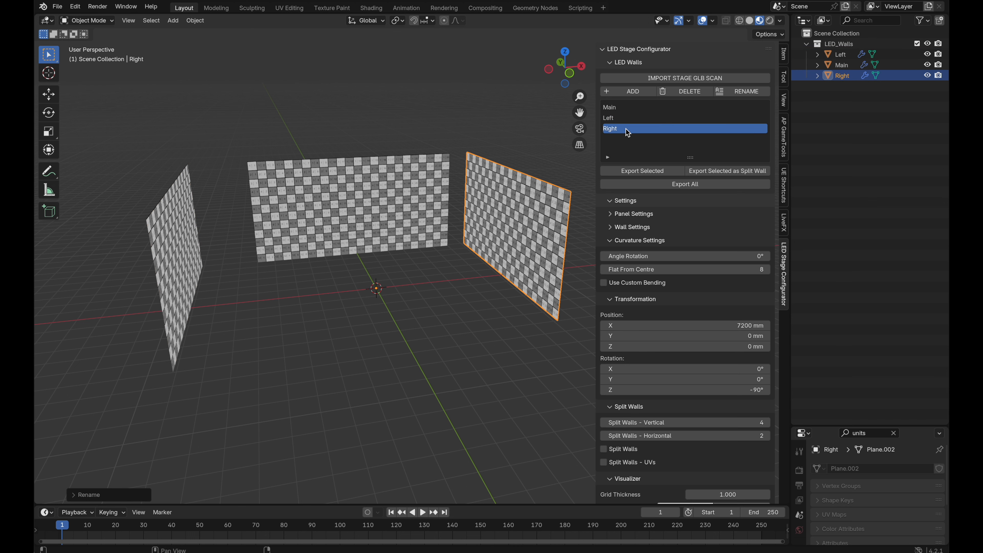
pyautogui.click(691, 92)
pyautogui.click(625, 108)
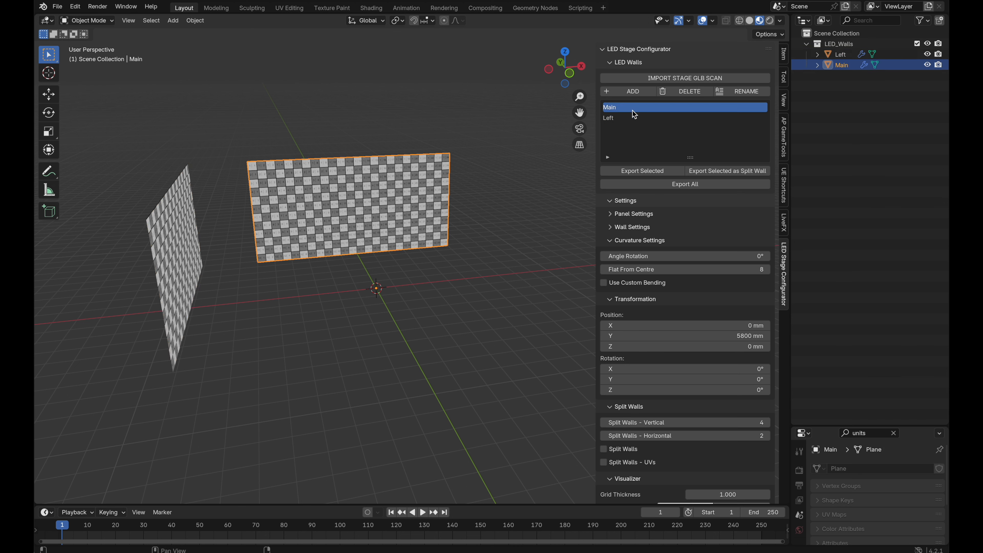
pyautogui.click(620, 118)
pyautogui.click(688, 92)
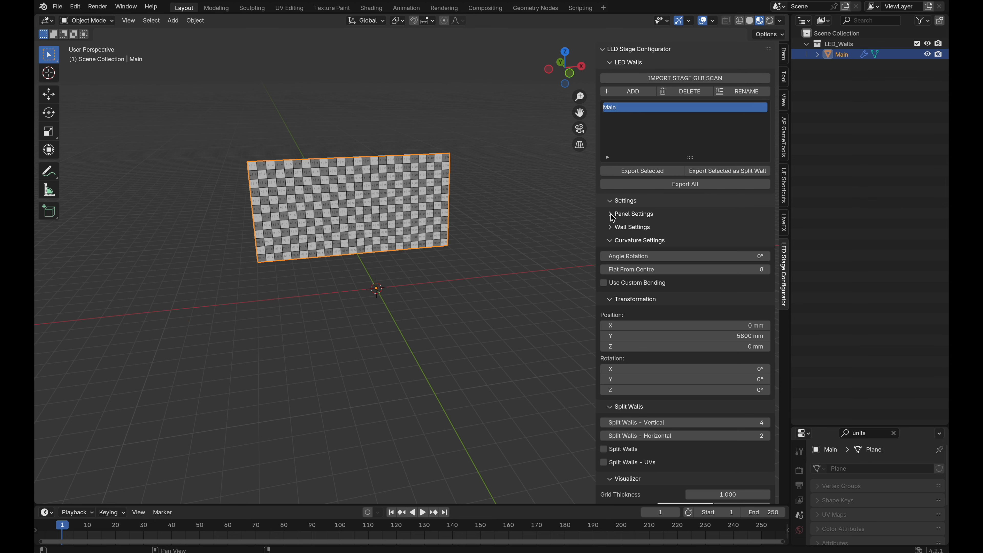
pyautogui.click(688, 91)
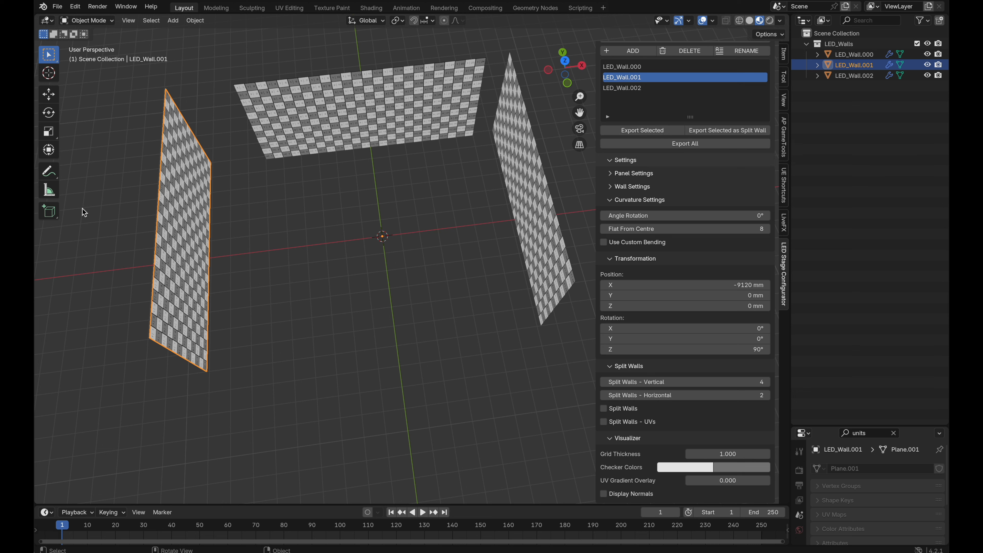
# - Select the two side walls, LED_Wall.001 and LED_Wall.002, and export only them to the Desktop as Selected.obj
pyautogui.click(500, 179)
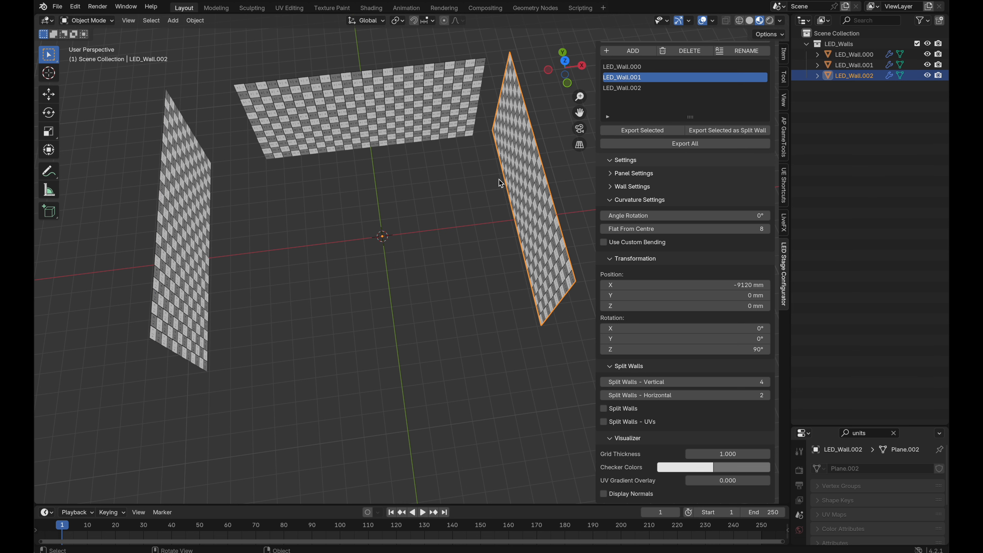
pyautogui.click(186, 204)
pyautogui.click(518, 186)
pyautogui.keyDown('shift'); pyautogui.click(183, 233); pyautogui.keyUp('shift')
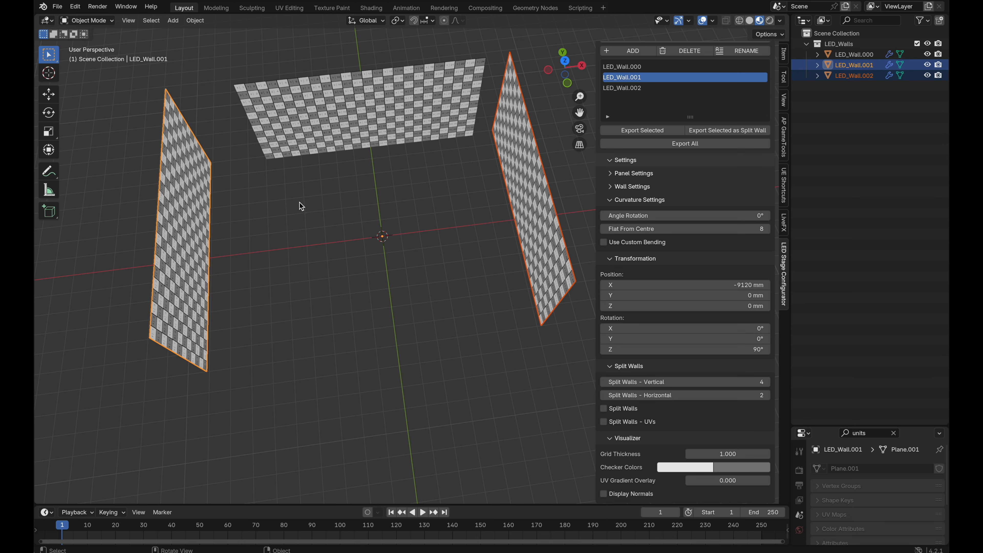
pyautogui.click(643, 130)
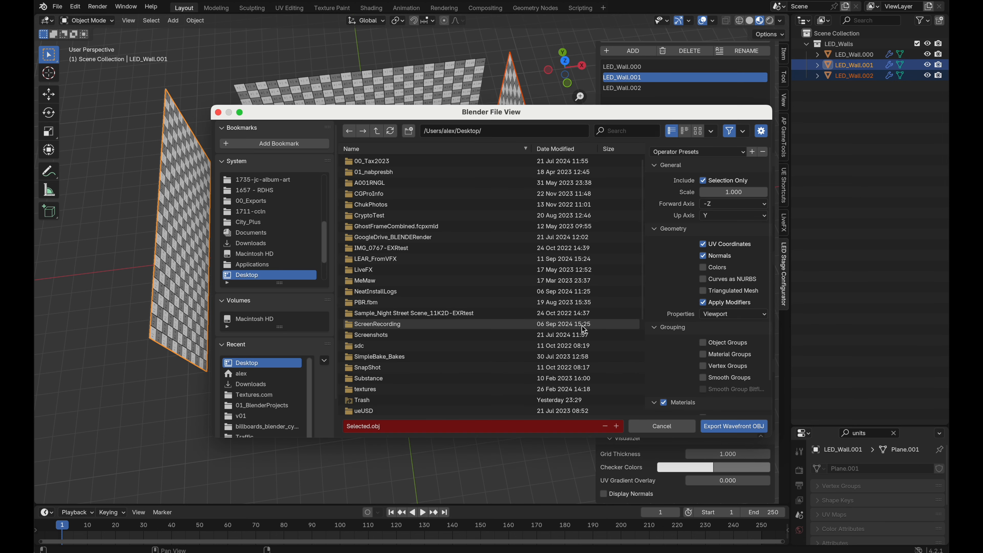
pyautogui.click(709, 424)
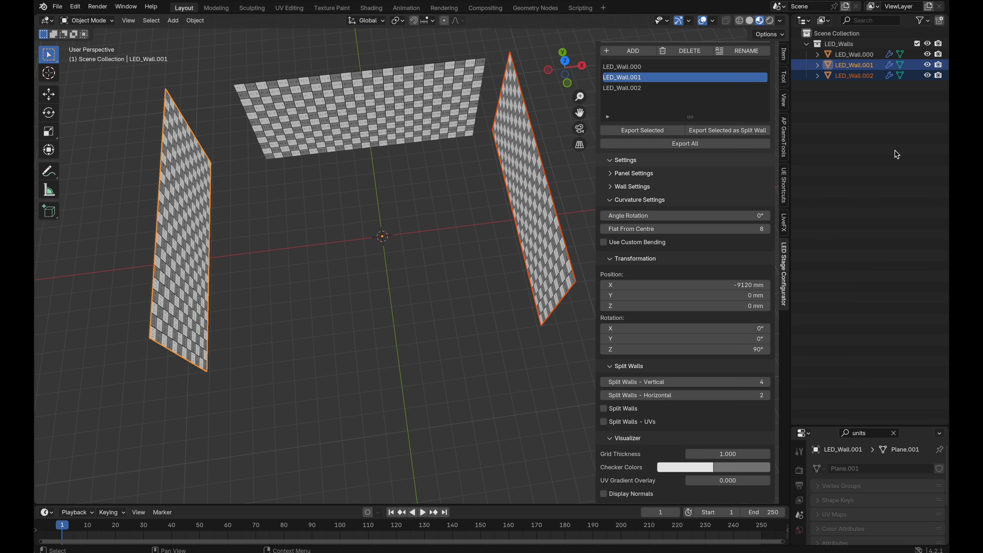
# - Hide the LED_Walls collection and import Selected.obj from the Desktop as a Wavefront OBJ
pyautogui.click(929, 44)
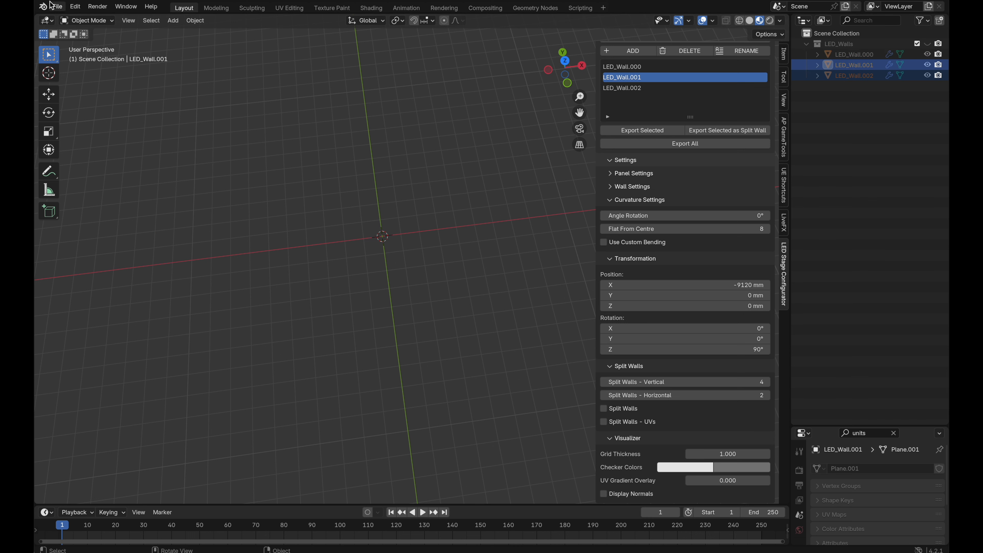
pyautogui.click(57, 6)
pyautogui.moveTo(88, 166)
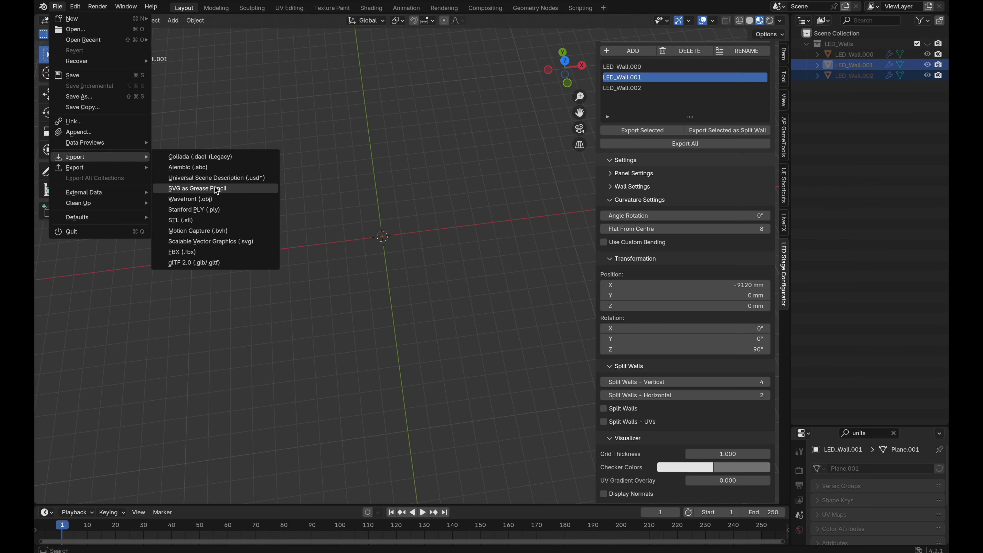
pyautogui.click(231, 199)
pyautogui.scroll(-5, 480, 342)
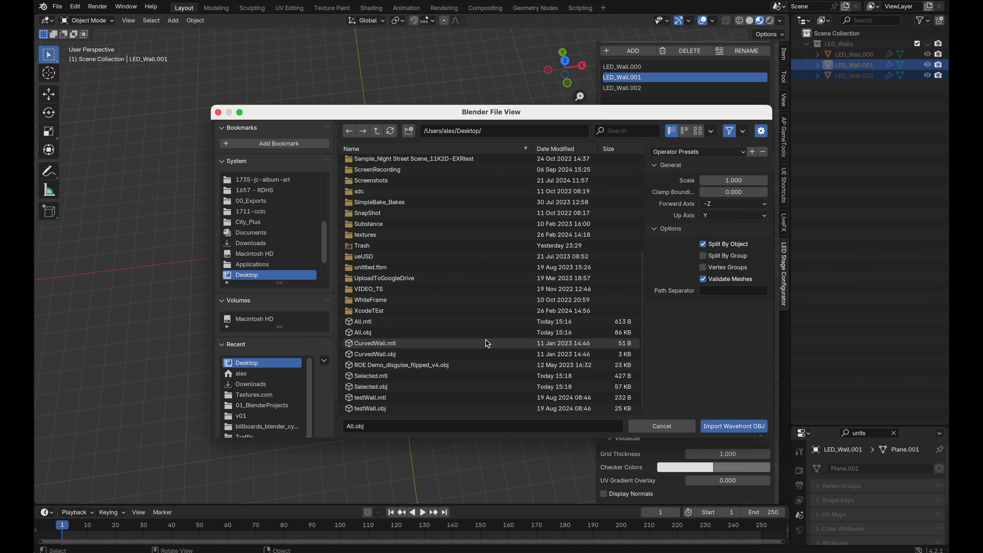
pyautogui.doubleClick(382, 386)
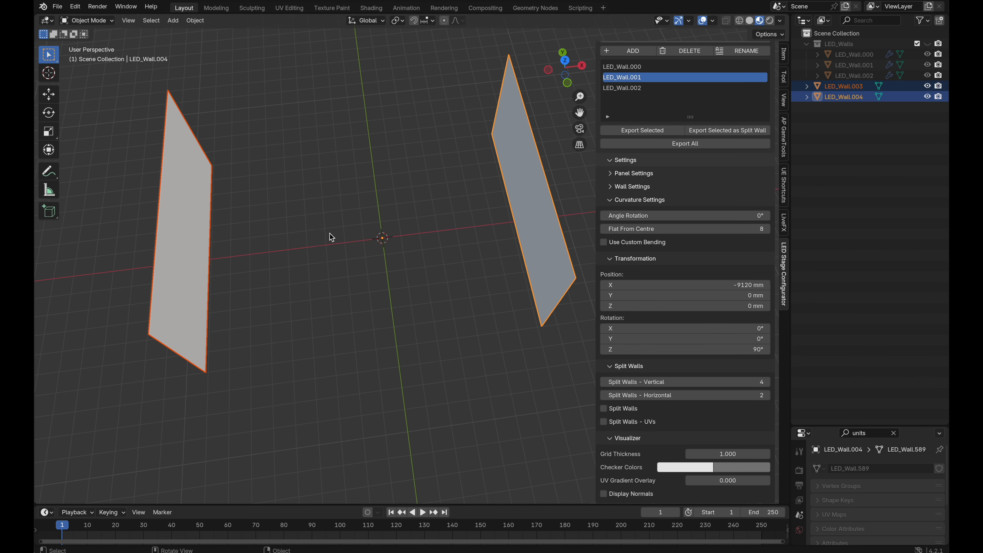
# - Inspect the two imported walls from another angle and delete both of them
pyautogui.moveTo(330, 233); pyautogui.dragTo(330, 232, button='middle')
pyautogui.click(315, 228)
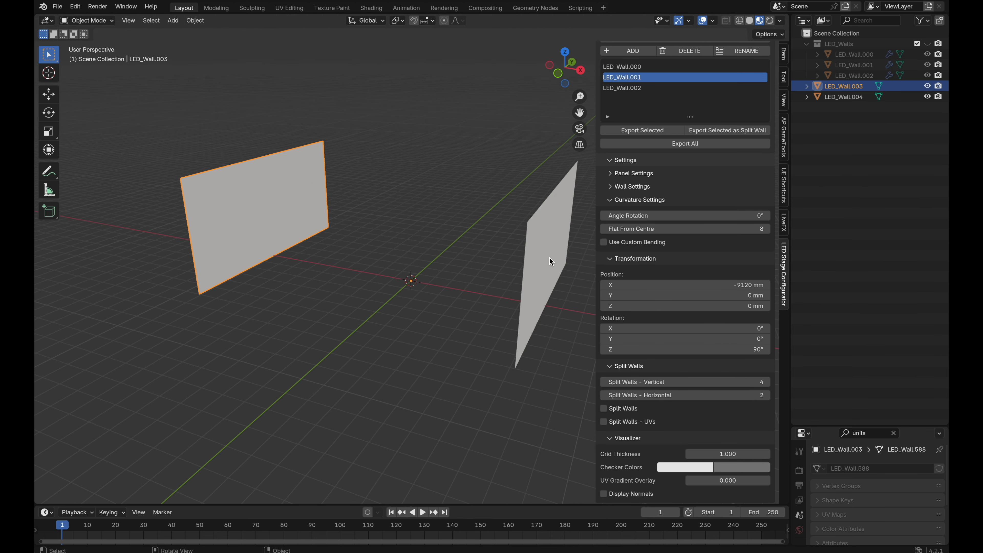
pyautogui.click(577, 264)
pyautogui.press('c')
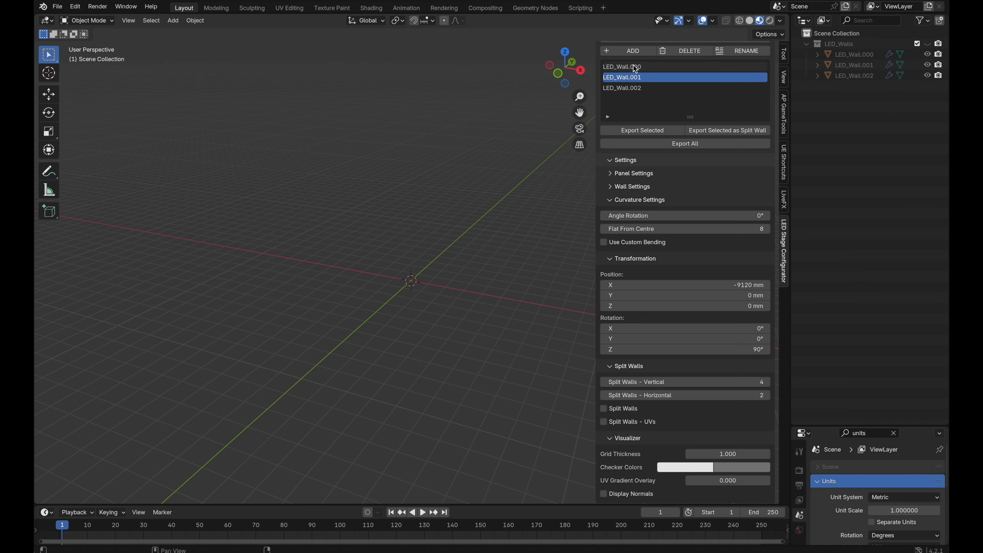
# - Export all LED walls to the Desktop as a Wavefront OBJ, overwriting All.obj
pyautogui.click(672, 145)
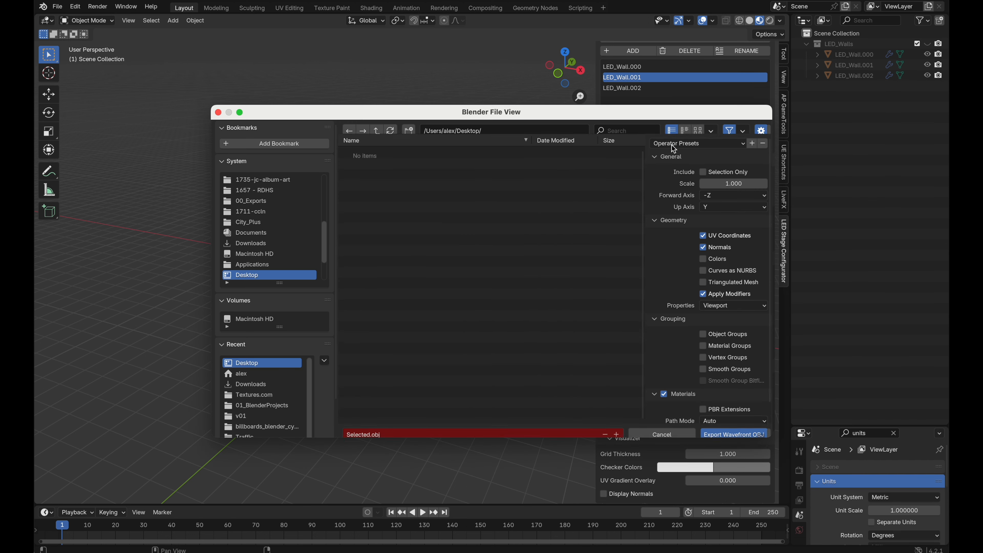
pyautogui.scroll(-5, 449, 382)
pyautogui.click(383, 332)
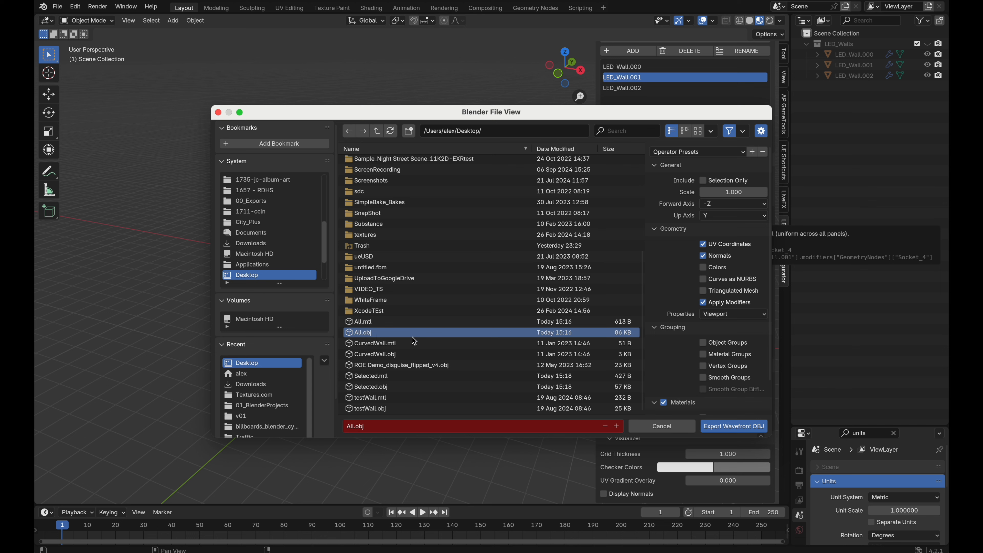
pyautogui.click(715, 428)
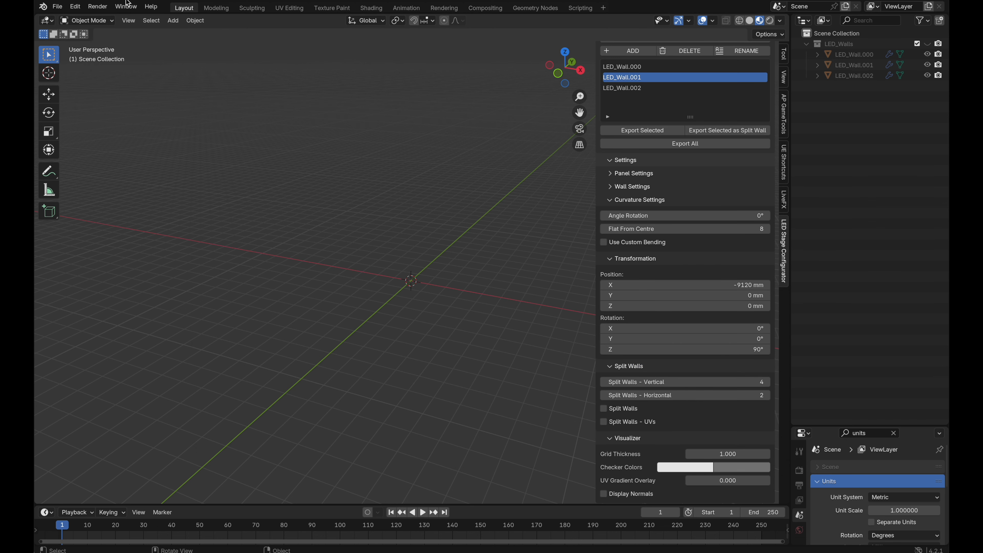
# - Import All.obj from the Desktop as a Wavefront OBJ
pyautogui.click(62, 8)
pyautogui.click(63, 7)
pyautogui.click(56, 9)
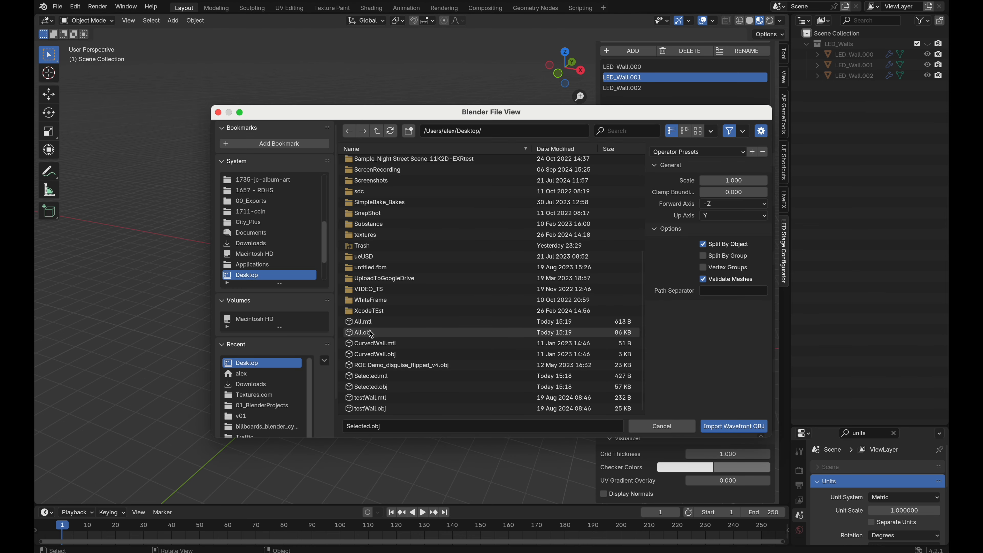
pyautogui.doubleClick(369, 332)
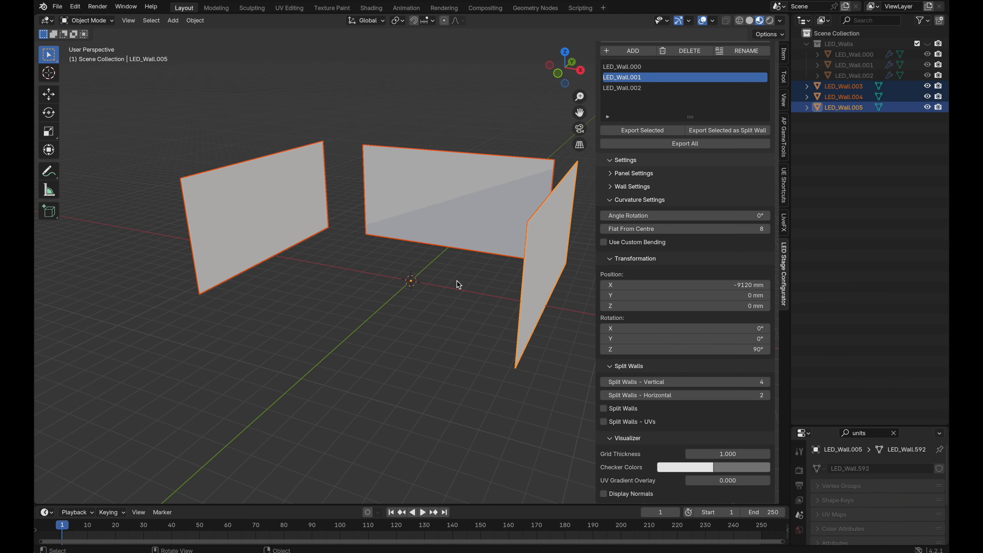
# - Inspect the three imported walls from another angle, selecting each one in turn to check that it is a separate object
pyautogui.scroll(5, 354, 261)
pyautogui.click(365, 243)
pyautogui.click(347, 146)
pyautogui.click(494, 165)
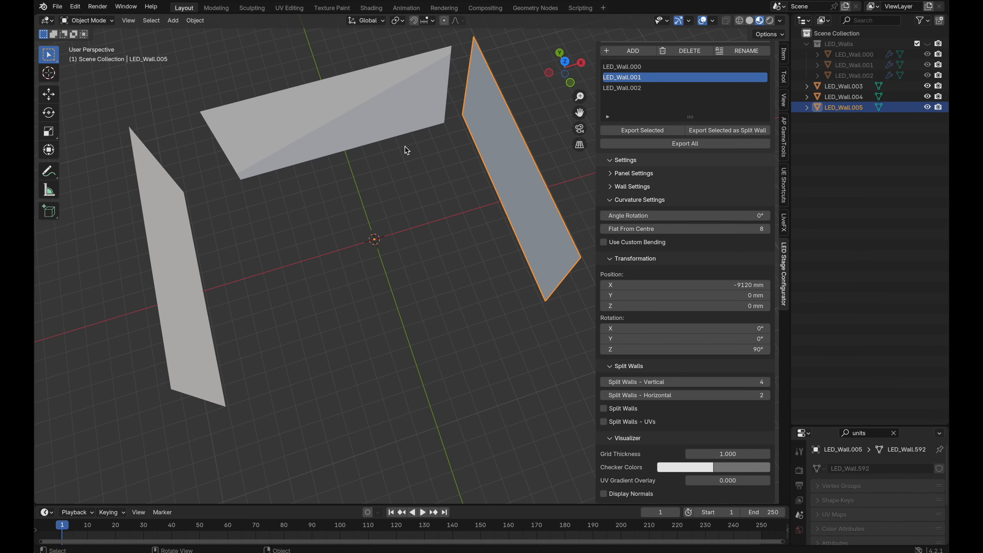
pyautogui.click(399, 132)
pyautogui.click(216, 213)
pyautogui.click(184, 226)
pyautogui.moveTo(450, 222); pyautogui.dragTo(461, 219, button='middle')
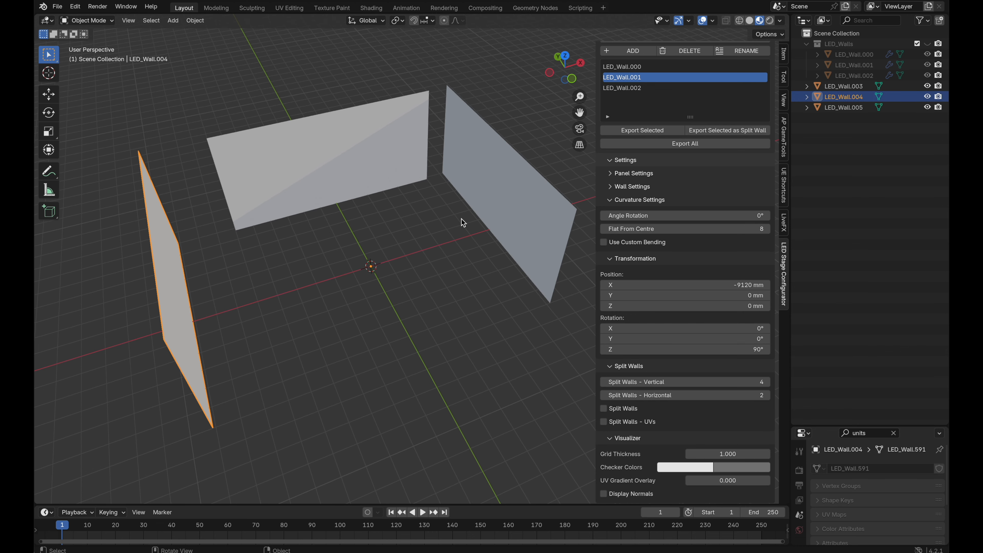
# - Check the normals of the imported walls with the Face Orientation overlay and switch the overlay off again
pyautogui.click(712, 21)
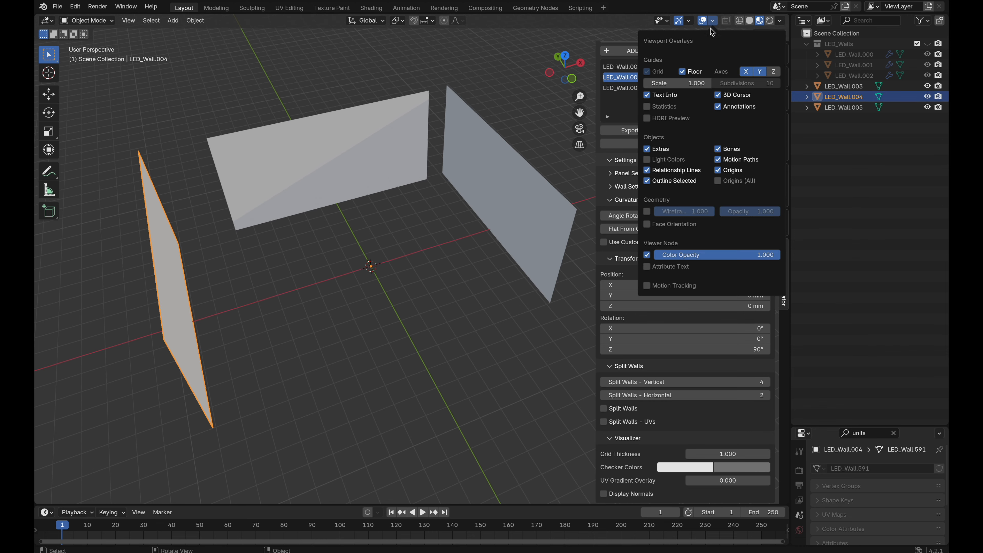
pyautogui.click(646, 224)
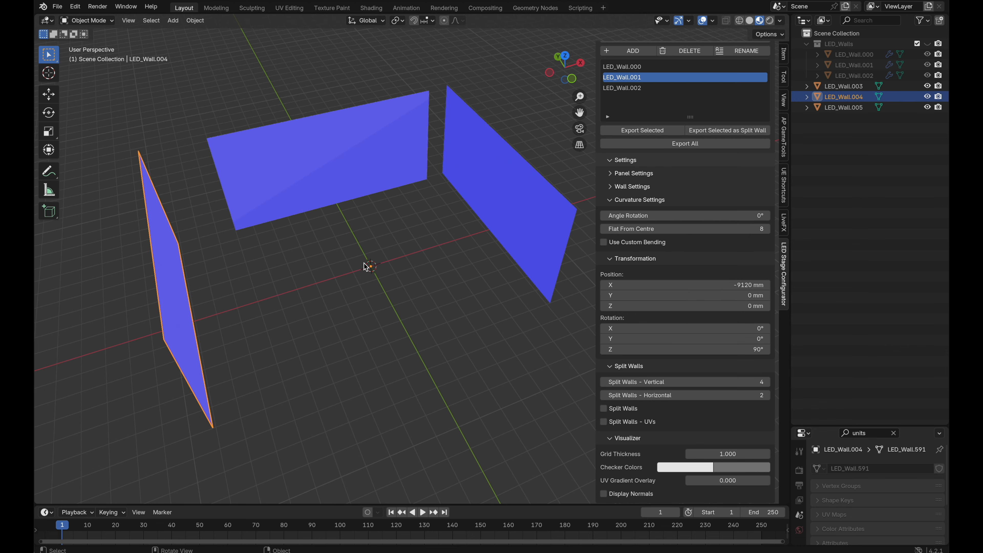
pyautogui.moveTo(363, 262); pyautogui.dragTo(359, 263, button='middle')
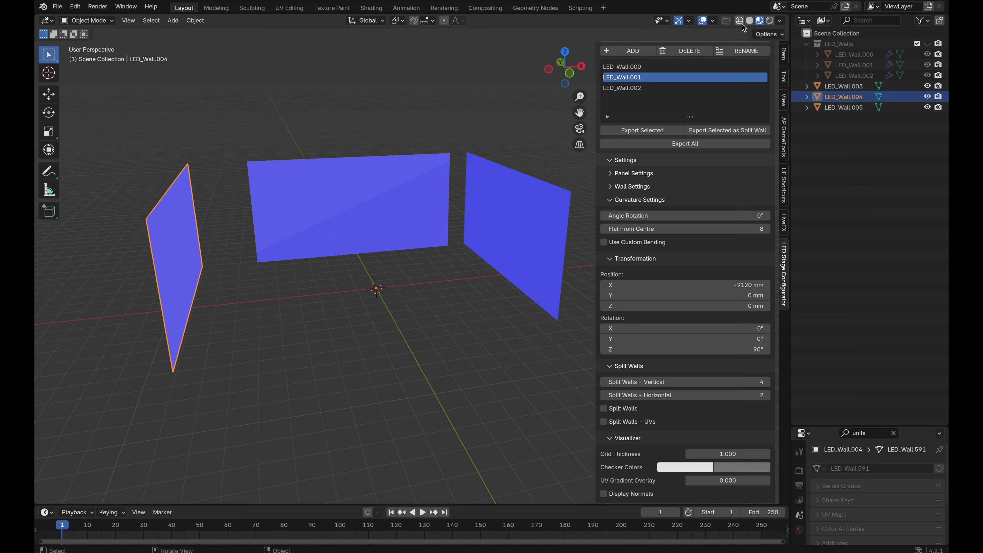
pyautogui.click(712, 21)
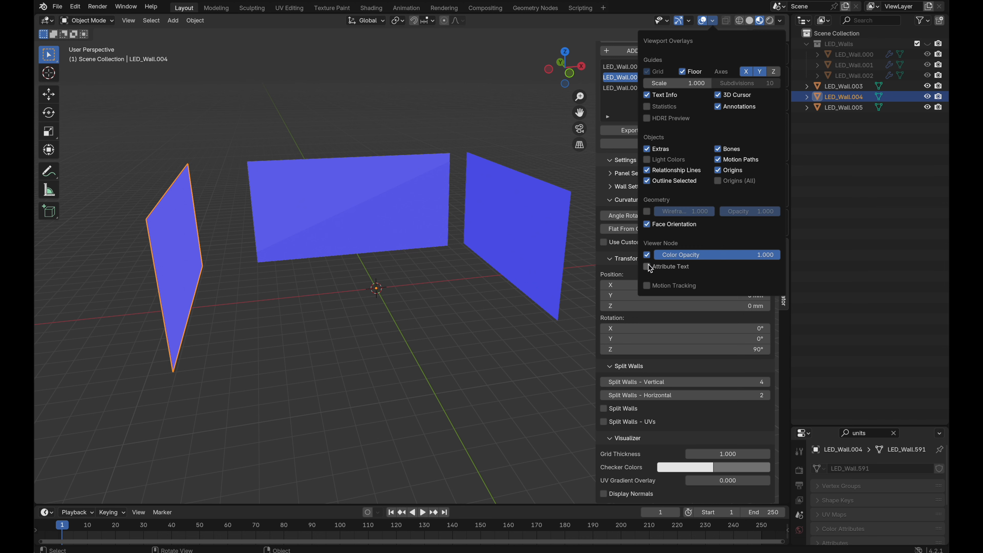
pyautogui.click(654, 225)
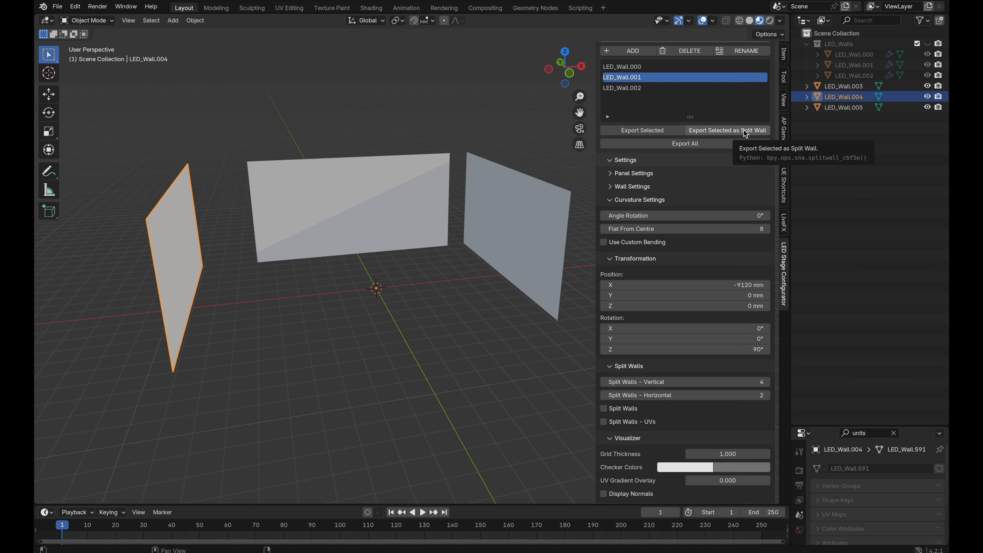
pyautogui.click(628, 411)
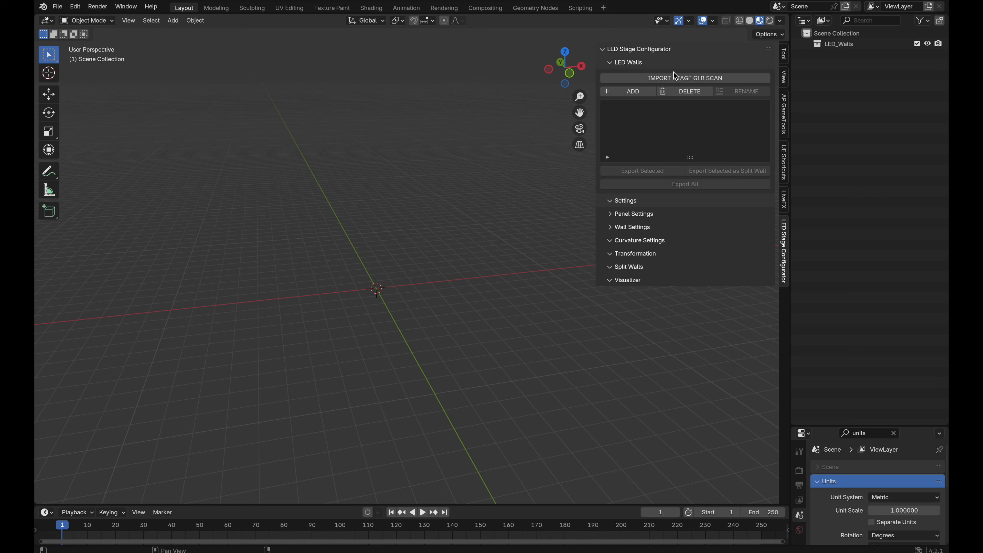
# - Import the stage GLB scan CurvedStage.glb from the Downloads folder
pyautogui.click(664, 82)
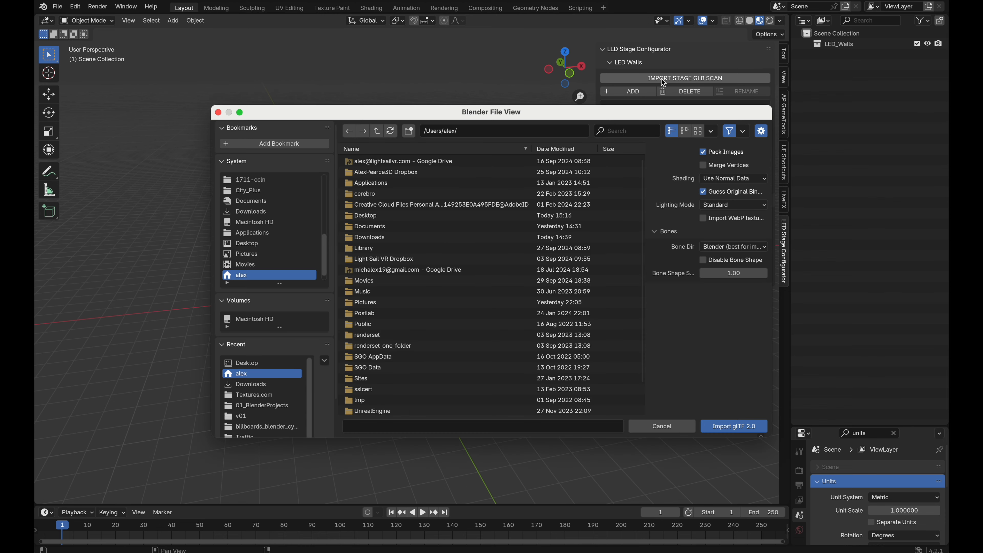
pyautogui.scroll(-3, 460, 307)
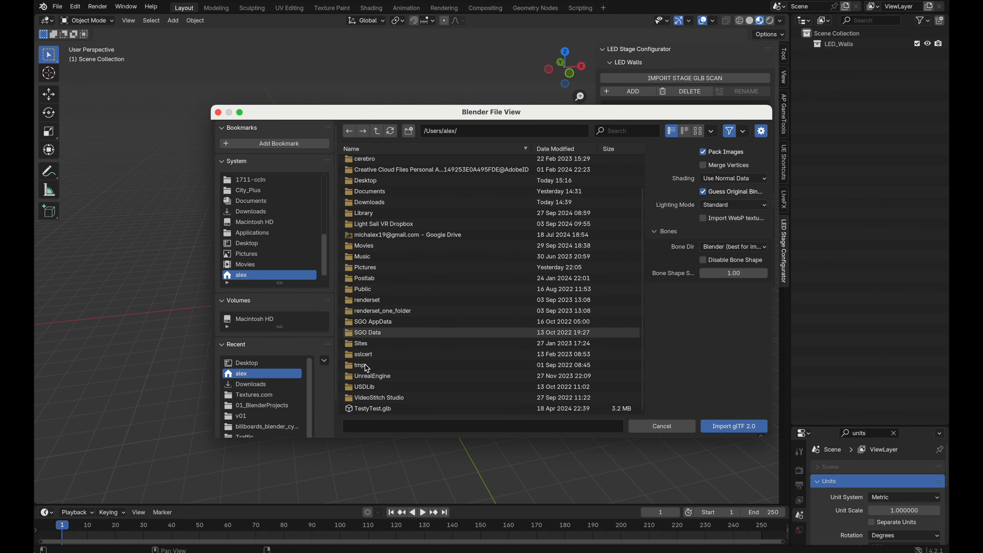
pyautogui.scroll(3, 418, 266)
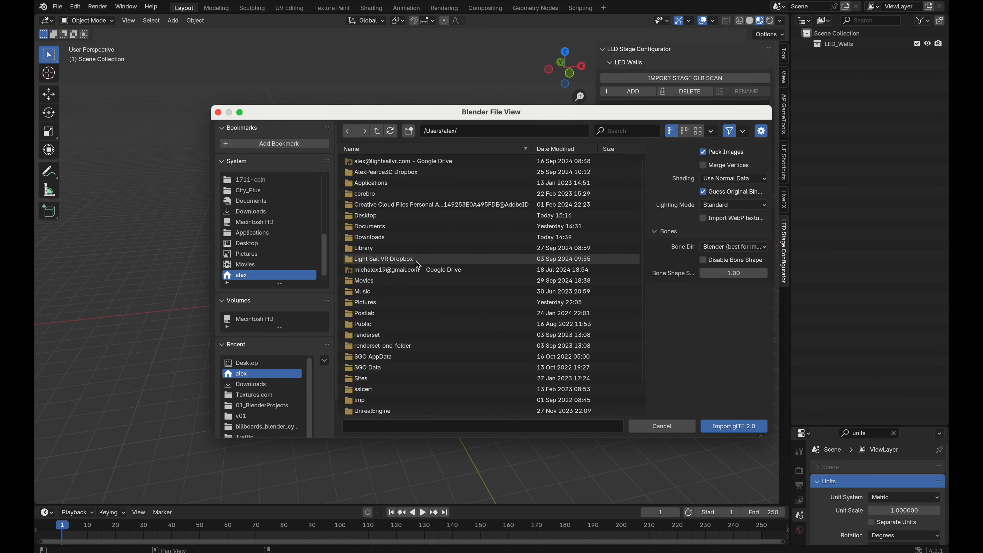
pyautogui.click(387, 238)
pyautogui.scroll(-20, 387, 243)
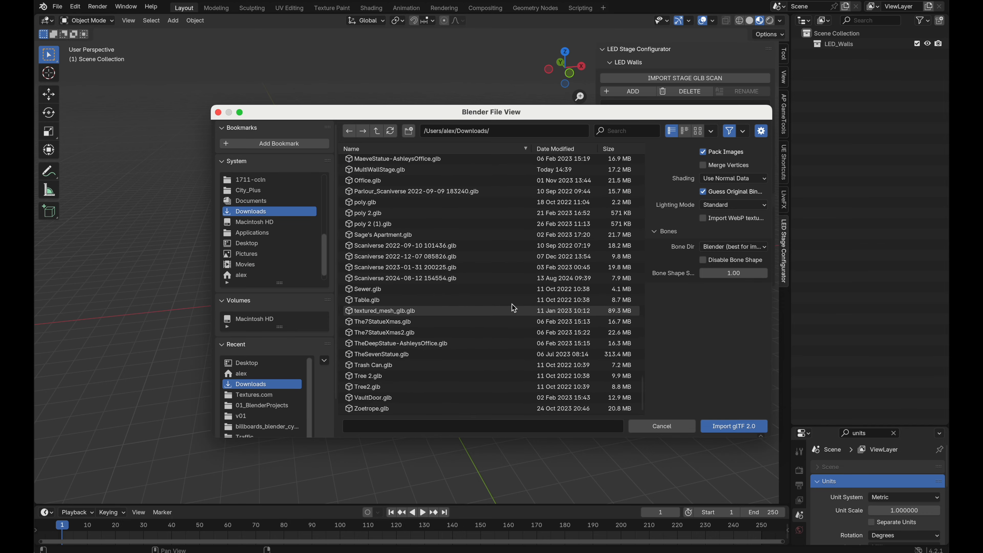
pyautogui.scroll(15, 455, 235)
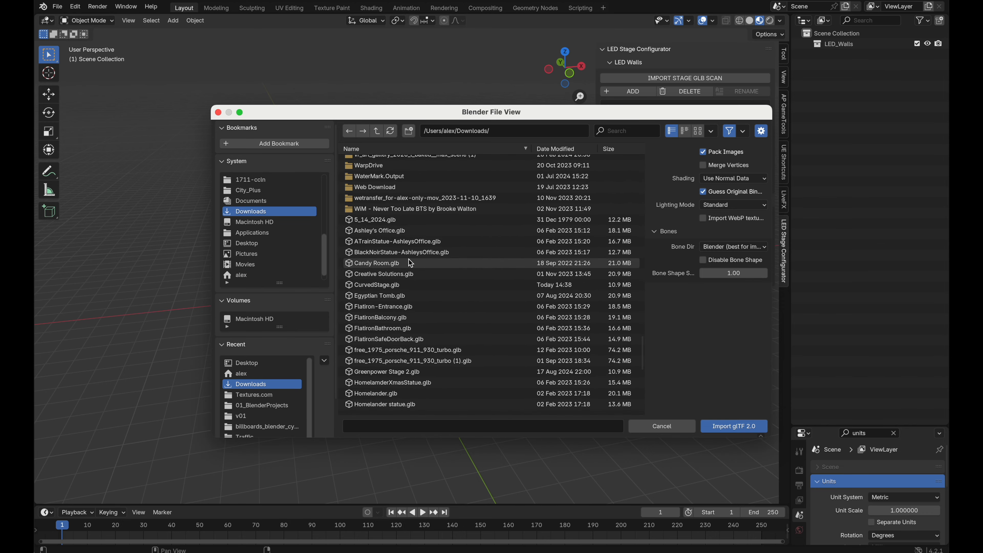
pyautogui.click(392, 285)
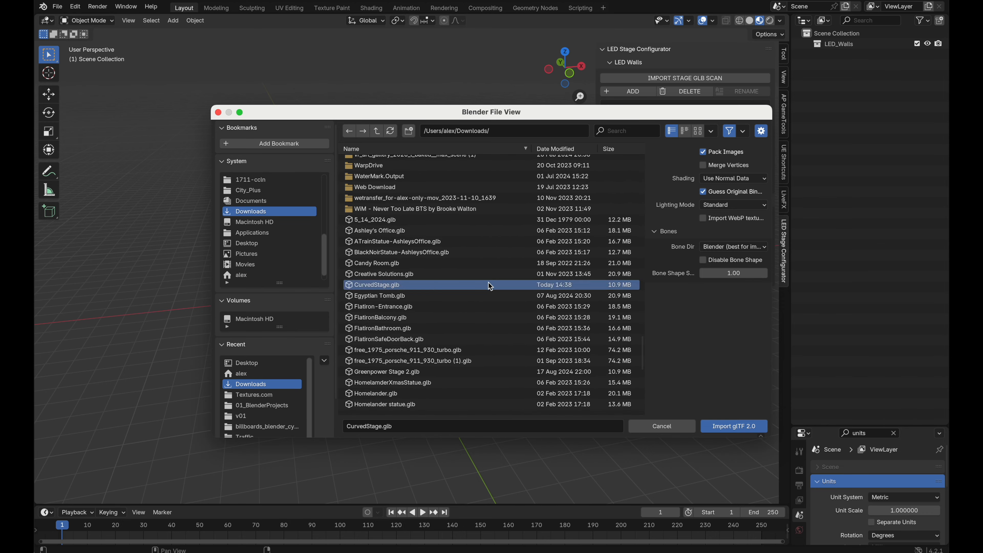
pyautogui.click(743, 430)
# - Examine the imported stage scan's curved wall, floor and surrounding equipment from several angles
pyautogui.moveTo(329, 316); pyautogui.dragTo(271, 327, button='middle')
pyautogui.scroll(5, 329, 313)
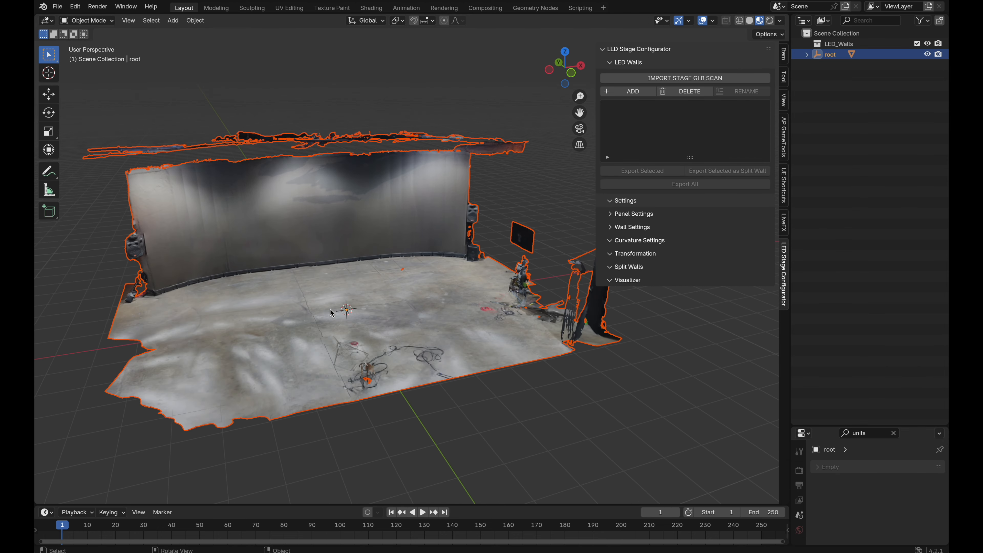
pyautogui.scroll(3, 204, 392)
pyautogui.hscroll(-6, 203, 392)
pyautogui.hscroll(6, 203, 392)
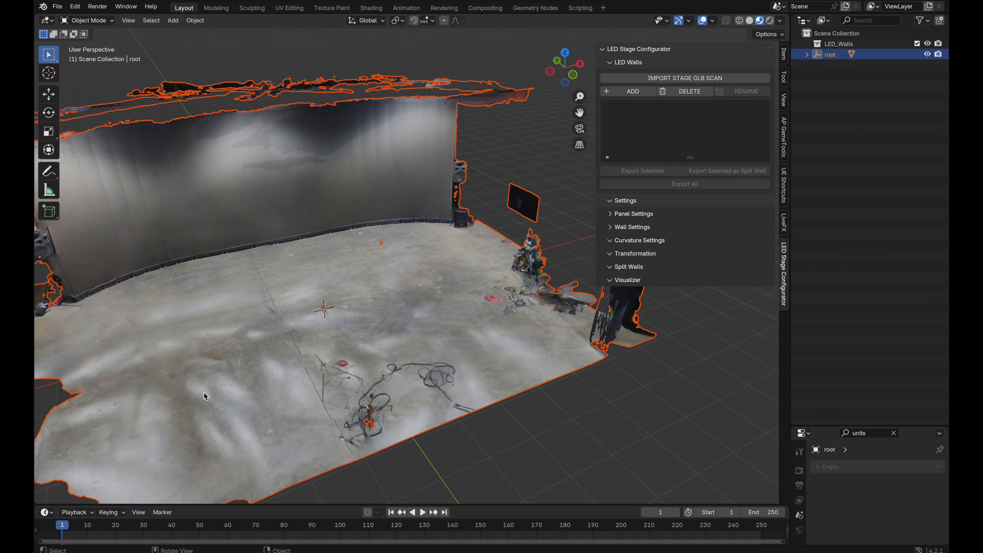
pyautogui.keyDown('shift'); pyautogui.hscroll(-5, 203, 392); pyautogui.keyUp('shift')
pyautogui.hscroll(-6, 204, 392)
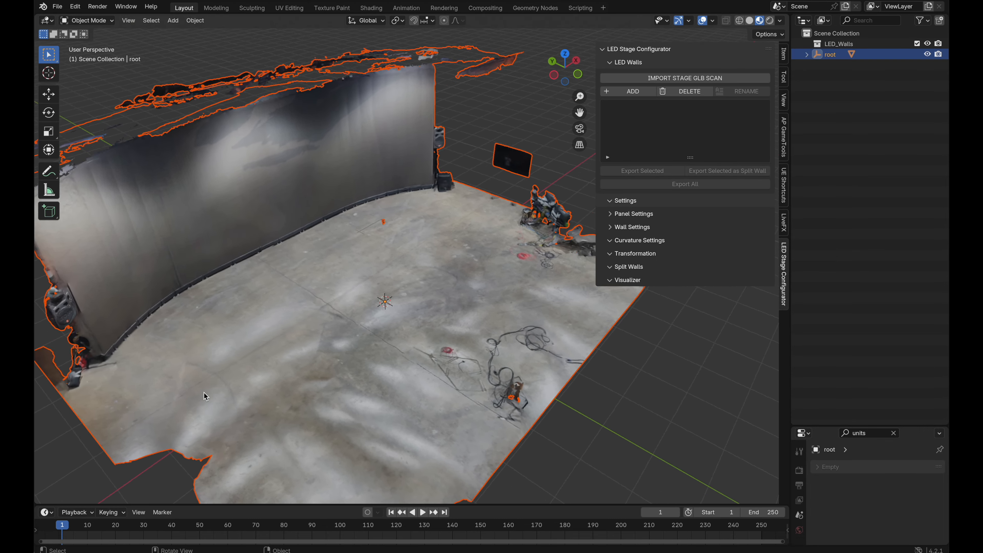
pyautogui.scroll(-5, 204, 392)
pyautogui.hscroll(10, 203, 392)
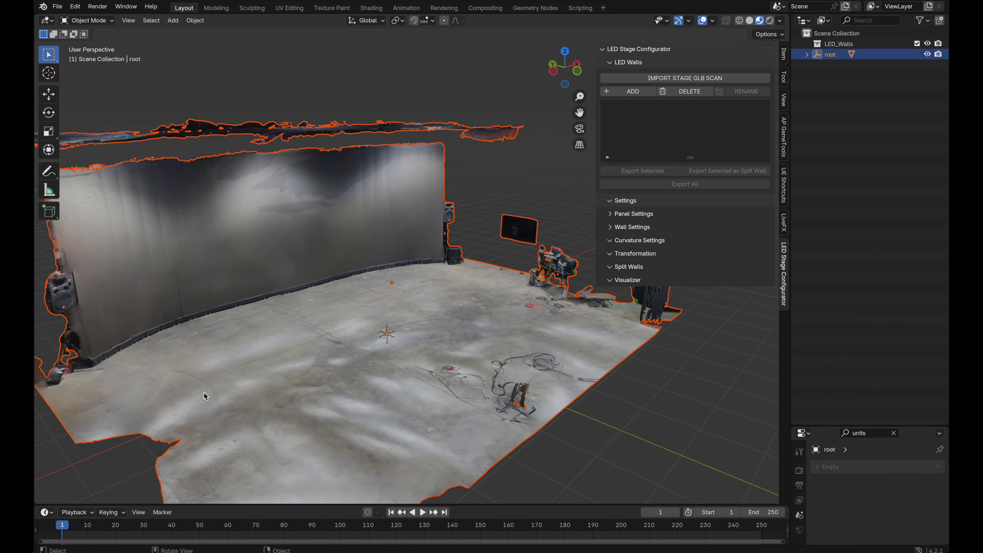
pyautogui.hscroll(-5, 204, 392)
pyautogui.scroll(3, 203, 392)
pyautogui.hscroll(3, 204, 392)
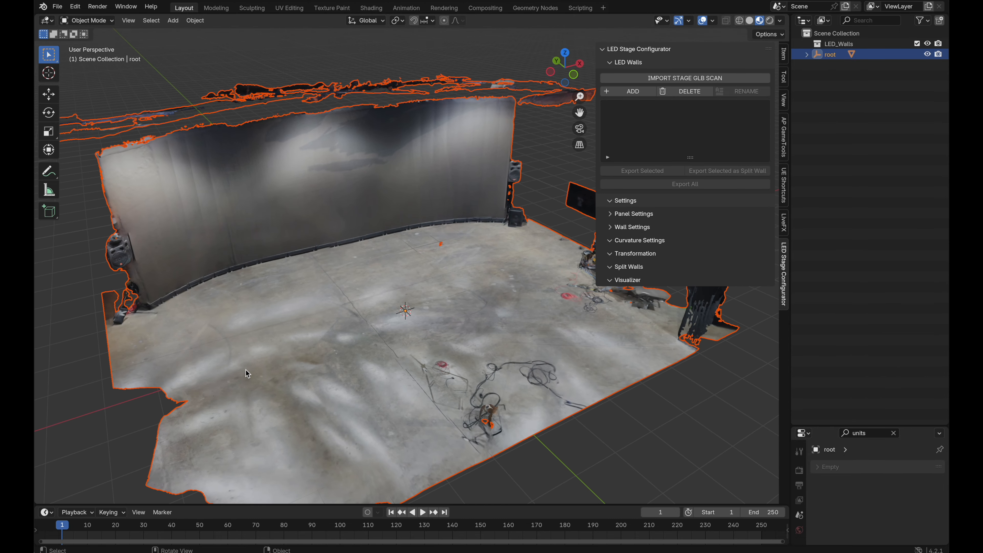
# - Hide the viewport sidebar and view the scanned stage down to floor level
pyautogui.press('n')
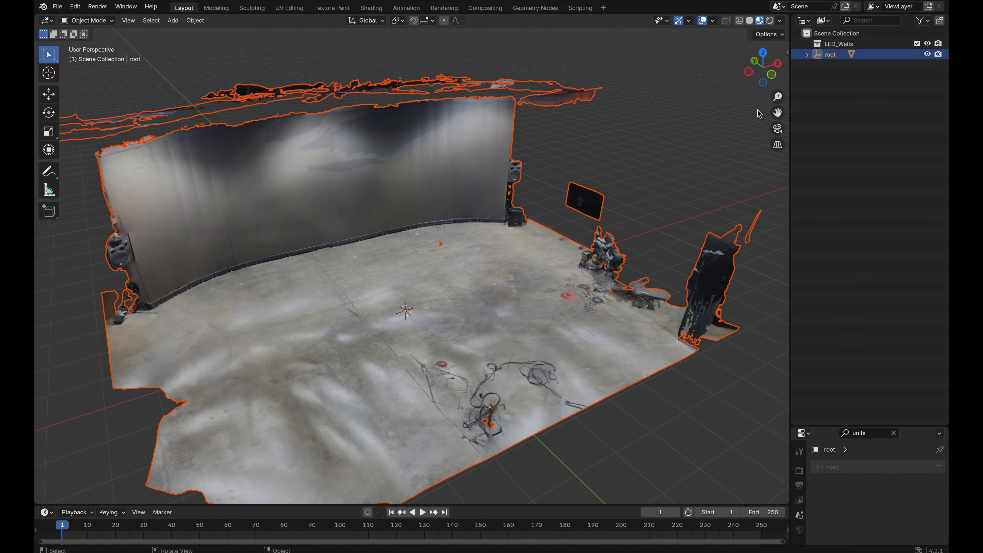
pyautogui.hscroll(-3, 384, 314)
pyautogui.scroll(-2, 386, 318)
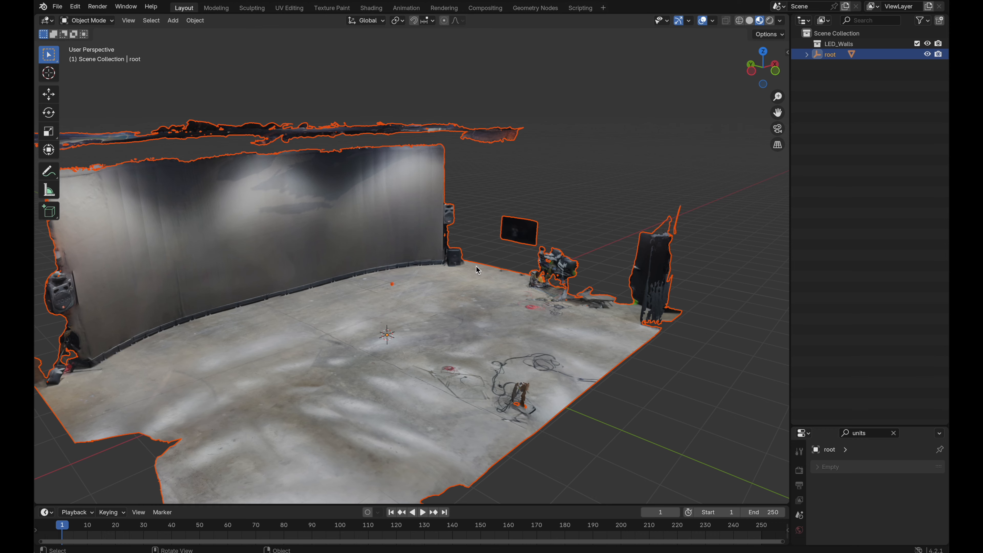
pyautogui.scroll(-10, 599, 321)
pyautogui.scroll(10, 523, 343)
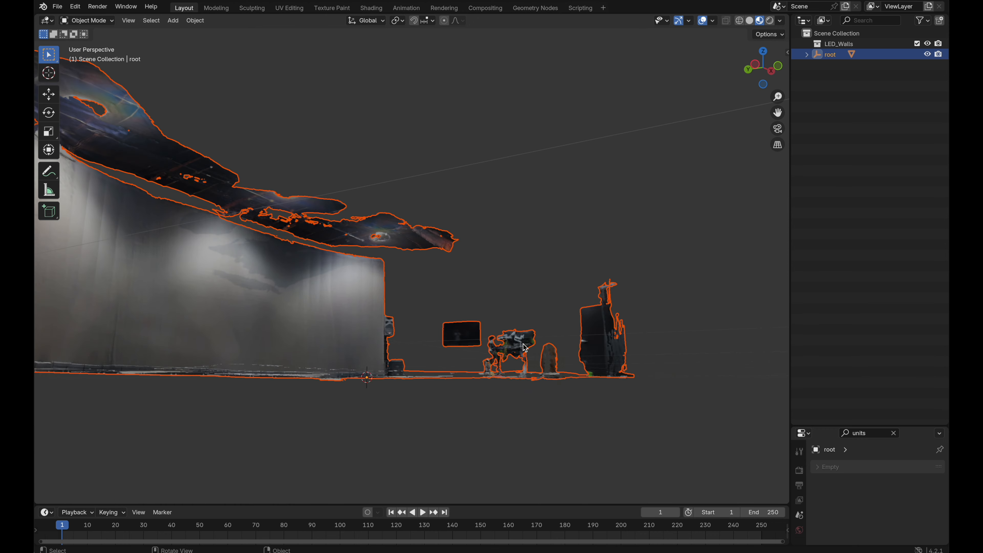
# - Expand the scan's hierarchy and delete the root empty, keeping its child mesh
pyautogui.click(444, 312)
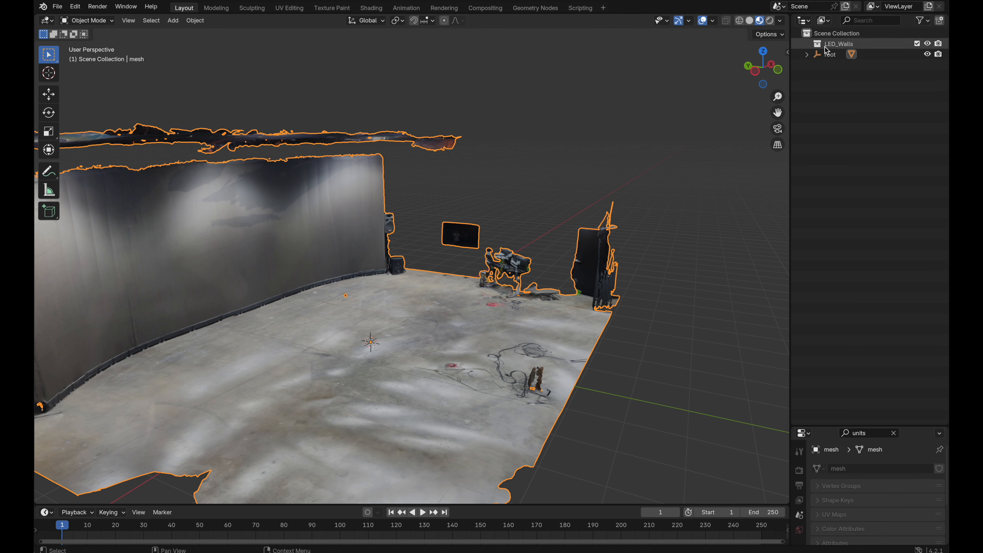
pyautogui.click(824, 54)
pyautogui.click(808, 54)
pyautogui.click(844, 65)
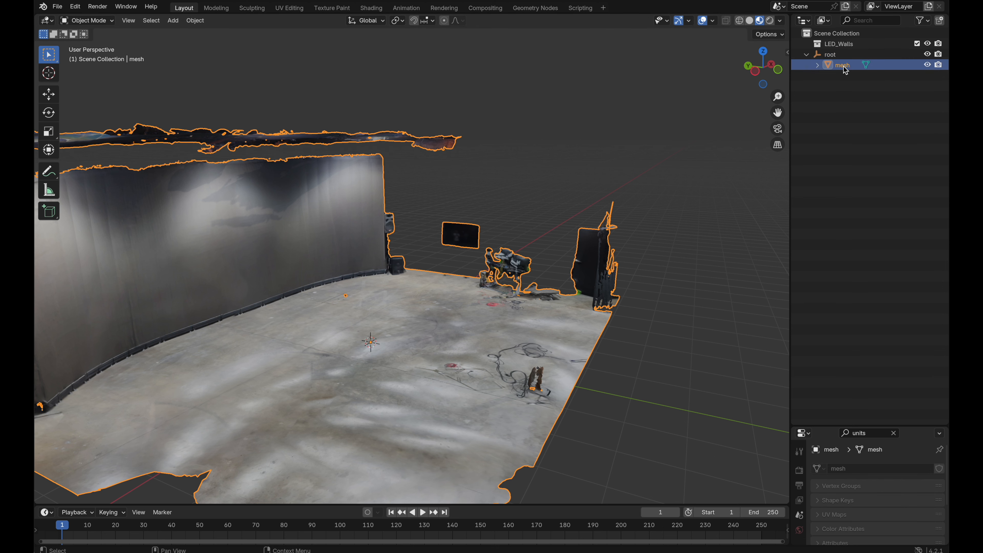
pyautogui.click(836, 52)
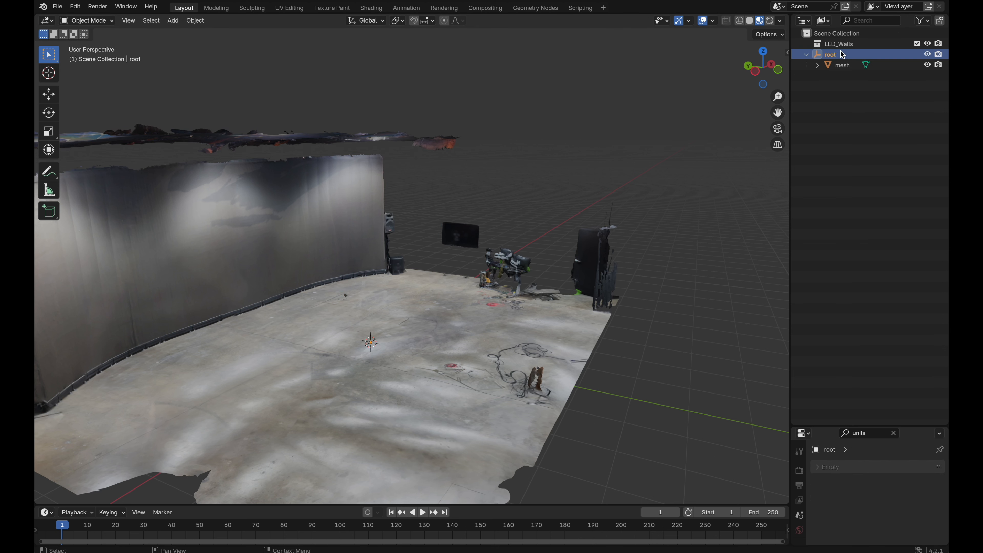
pyautogui.press('x')
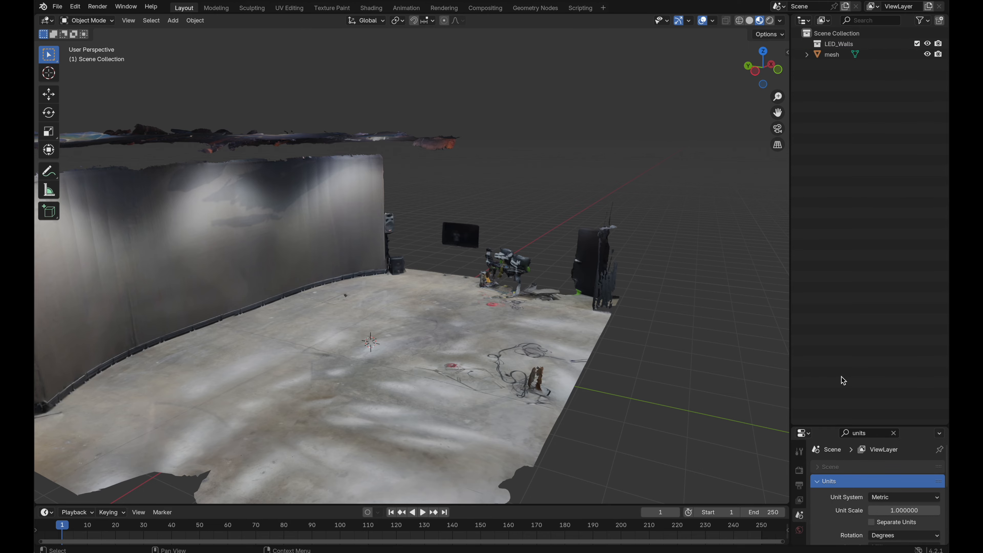
# - Select the scan mesh and enter Edit Mode on it with all vertices deselected
pyautogui.click(844, 58)
pyautogui.moveTo(704, 217); pyautogui.dragTo(749, 120, button='middle')
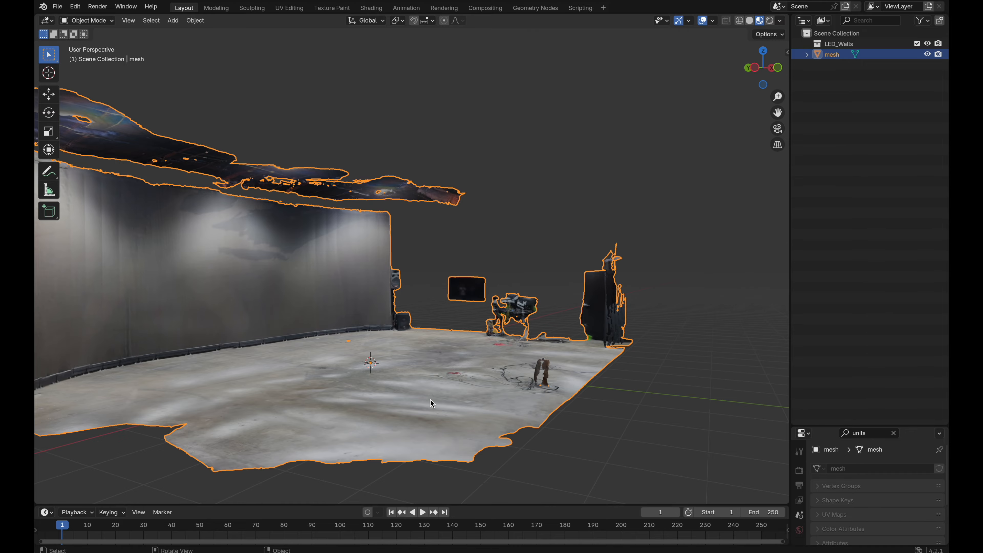
pyautogui.press('Tab')
pyautogui.moveTo(468, 325); pyautogui.dragTo(397, 322, button='middle')
pyautogui.hotkey('alt', 'a')
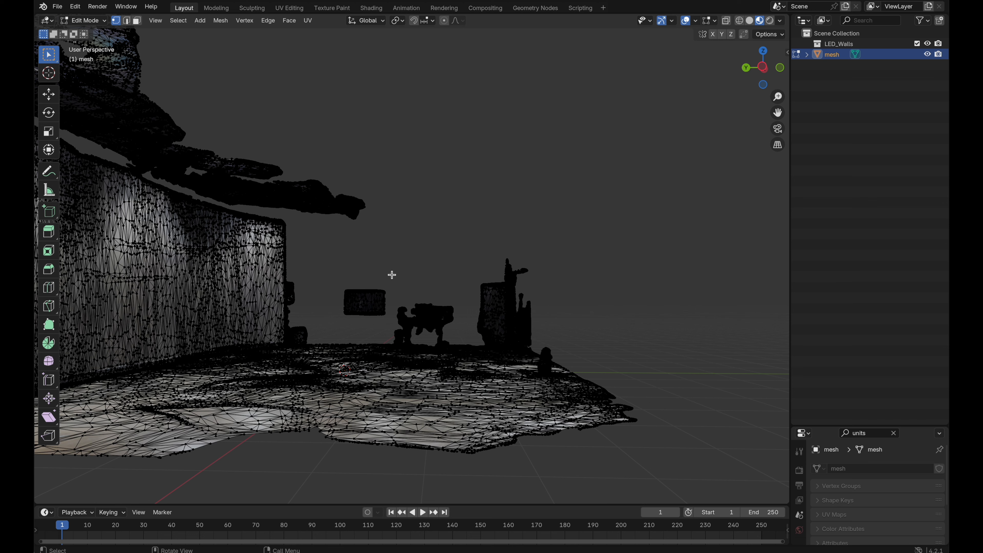
# - Enable X-ray, box-select the upper parts of the monitor, camera rig and dark equipment beyond the wall, and delete their vertices
pyautogui.moveTo(339, 272); pyautogui.dragTo(600, 323)
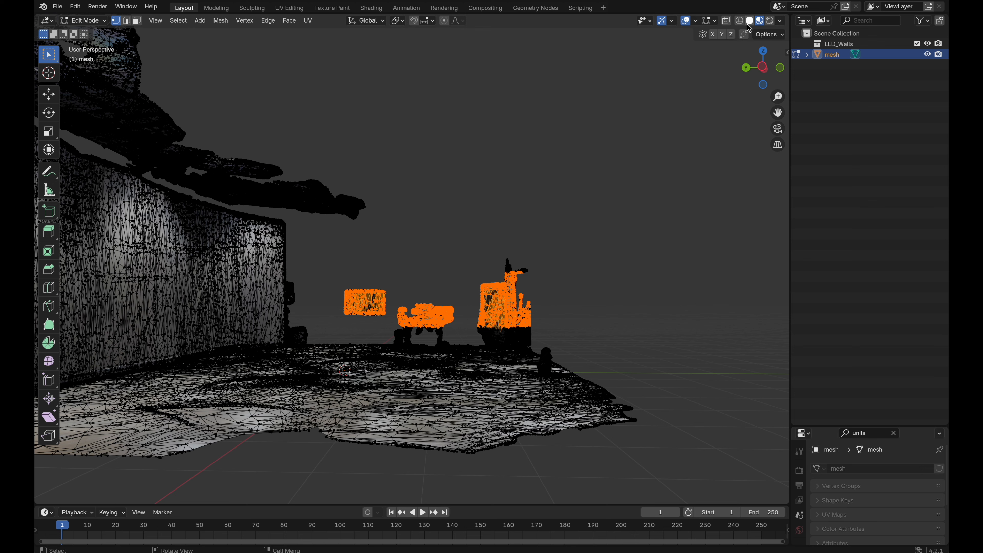
pyautogui.click(730, 25)
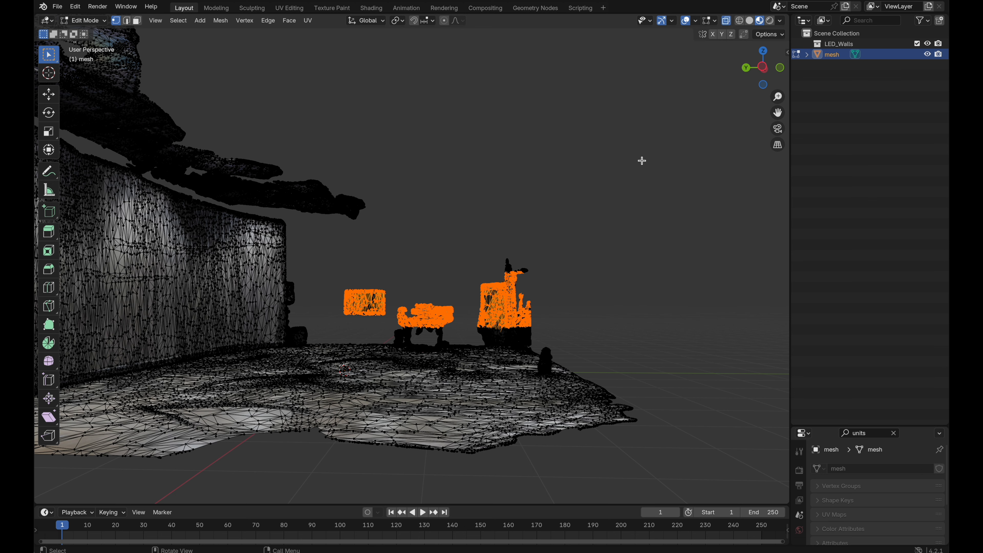
pyautogui.click(577, 209)
pyautogui.moveTo(328, 252); pyautogui.dragTo(562, 335)
pyautogui.moveTo(500, 313); pyautogui.dragTo(505, 302, button='middle')
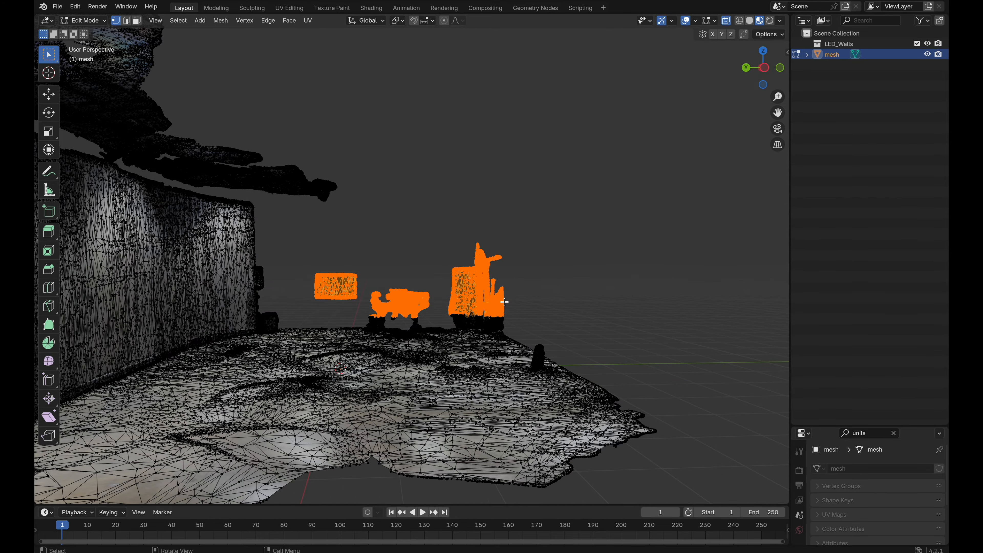
pyautogui.press('x')
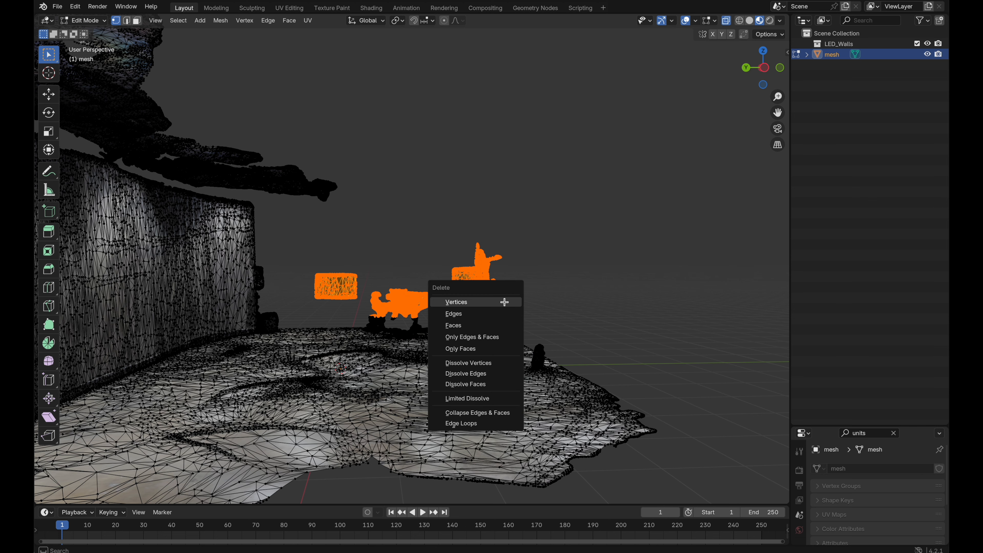
pyautogui.click(504, 302)
pyautogui.moveTo(353, 281); pyautogui.dragTo(352, 281, button='middle')
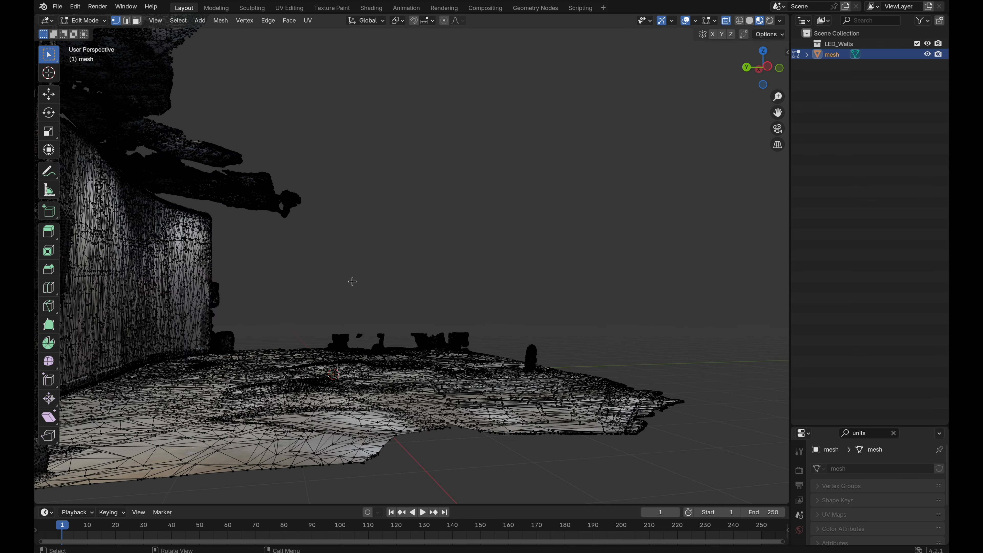
# - Box-select the upper parts of the small equipment along the floor's far edge and delete their vertices
pyautogui.moveTo(308, 289); pyautogui.dragTo(499, 342)
pyautogui.press('x')
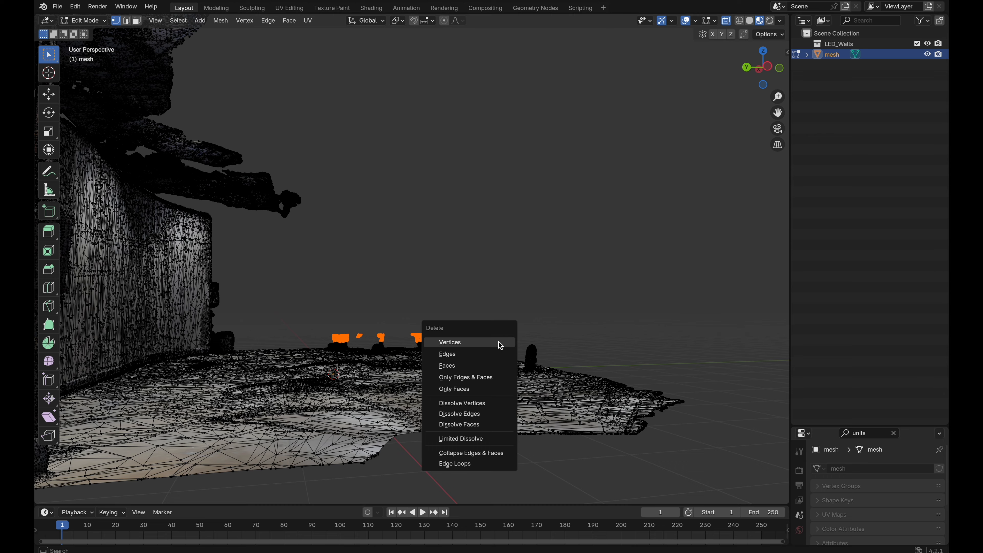
pyautogui.click(499, 341)
# - In the back orthographic view, box-select the ceiling strip floating above the wall and delete its vertices
pyautogui.moveTo(312, 303); pyautogui.dragTo(288, 310, button='middle')
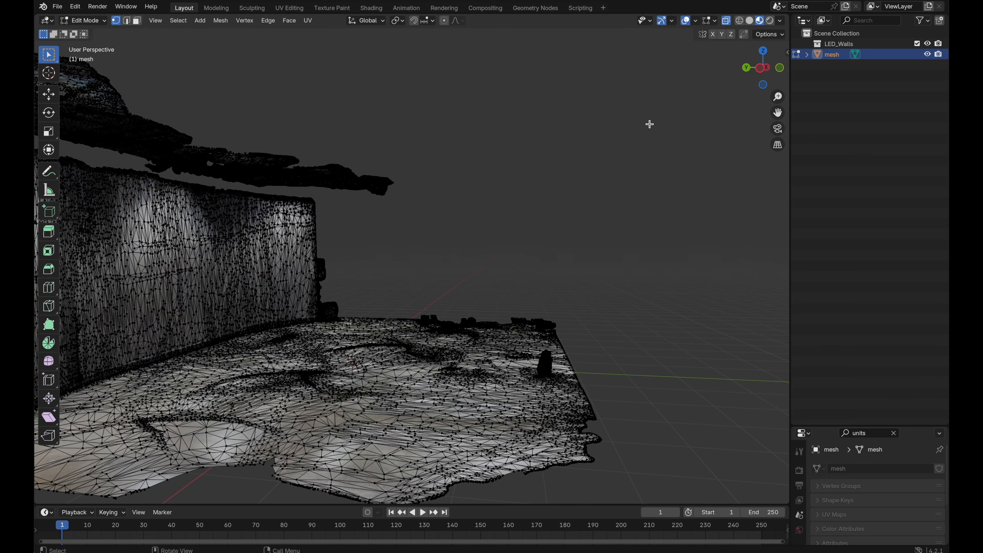
pyautogui.click(748, 69)
pyautogui.scroll(-2, 393, 128)
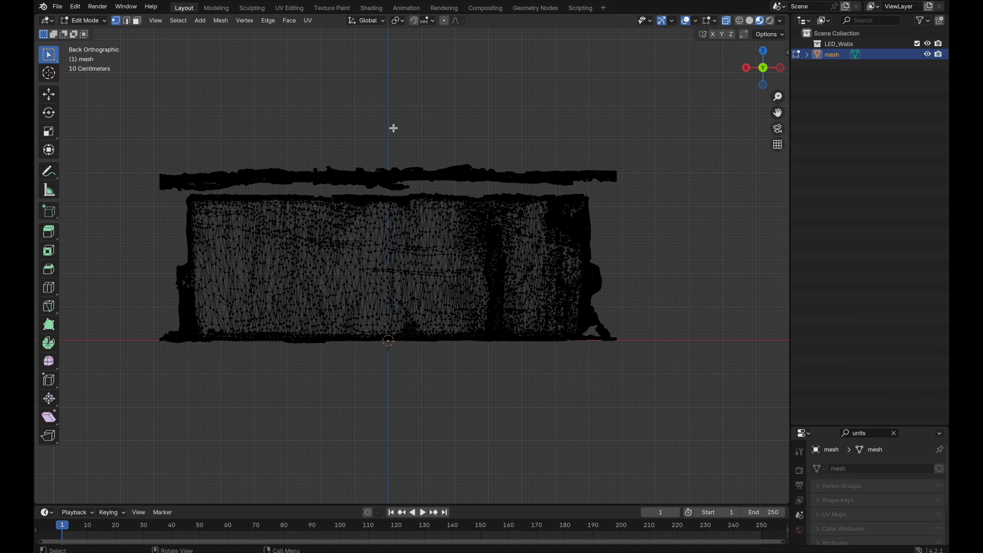
pyautogui.moveTo(128, 126); pyautogui.dragTo(638, 193)
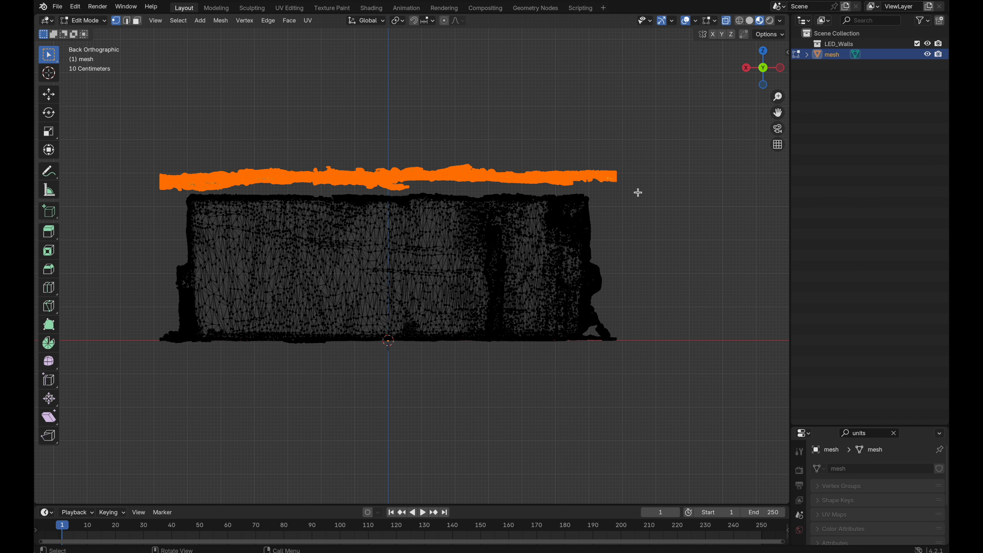
pyautogui.press('x')
pyautogui.click(500, 181)
# - Return to Object Mode and reveal all hidden objects around the trimmed stage scan
pyautogui.press('Tab')
pyautogui.hotkey('alt', 'h')
pyautogui.scroll(-8, 454, 258)
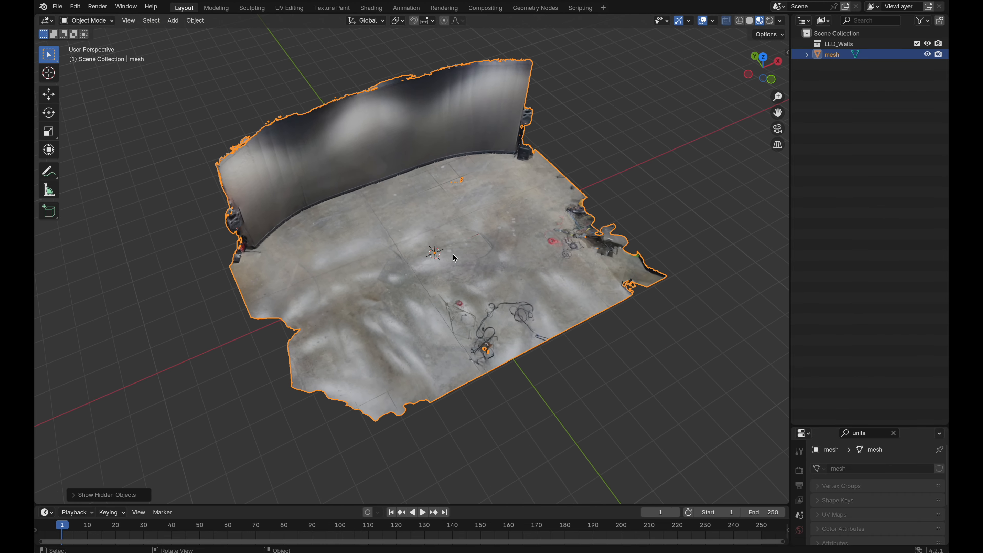
pyautogui.moveTo(454, 287)
pyautogui.mouseDown(button='middle')
pyautogui.moveTo(454, 258)
pyautogui.moveTo(422, 281)
pyautogui.moveTo(461, 296)
pyautogui.moveTo(441, 286)
pyautogui.mouseUp(button='middle')
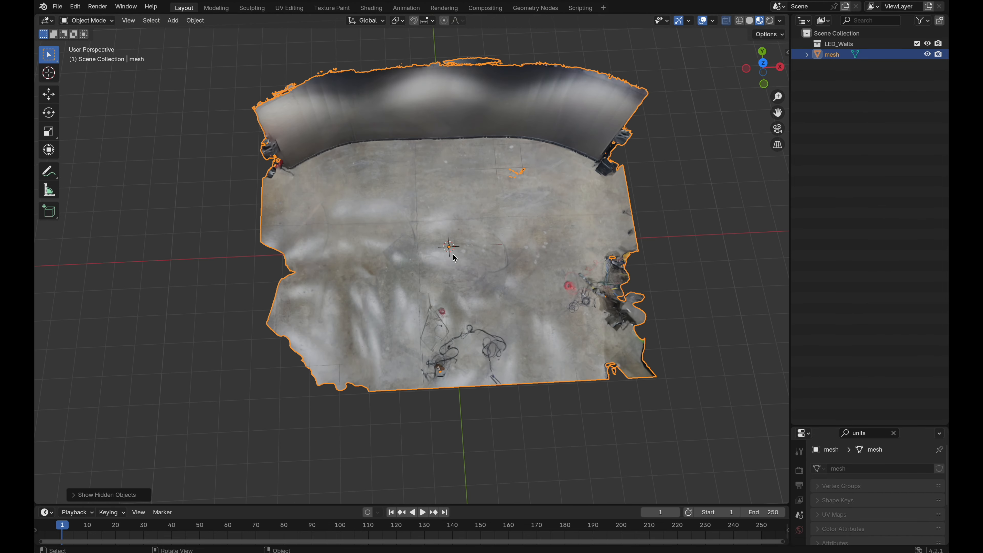
# - Move the scan horizontally with the global Z axis locked so the middle of the wall's base sits at the world origin
pyautogui.scroll(3, 454, 258)
pyautogui.scroll(4, 453, 254)
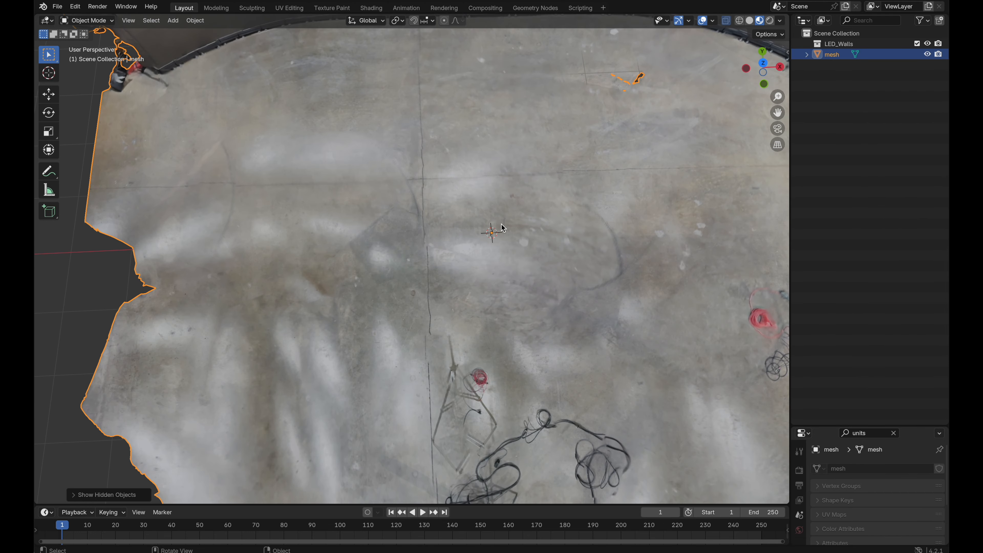
pyautogui.scroll(-3, 657, 252)
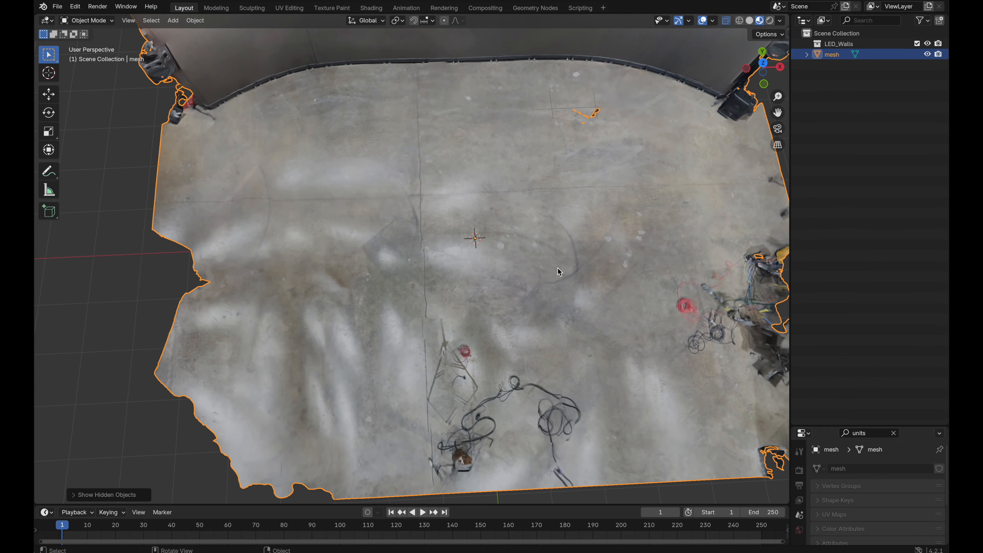
pyautogui.press('g')
pyautogui.hotkey('shift', 'z')
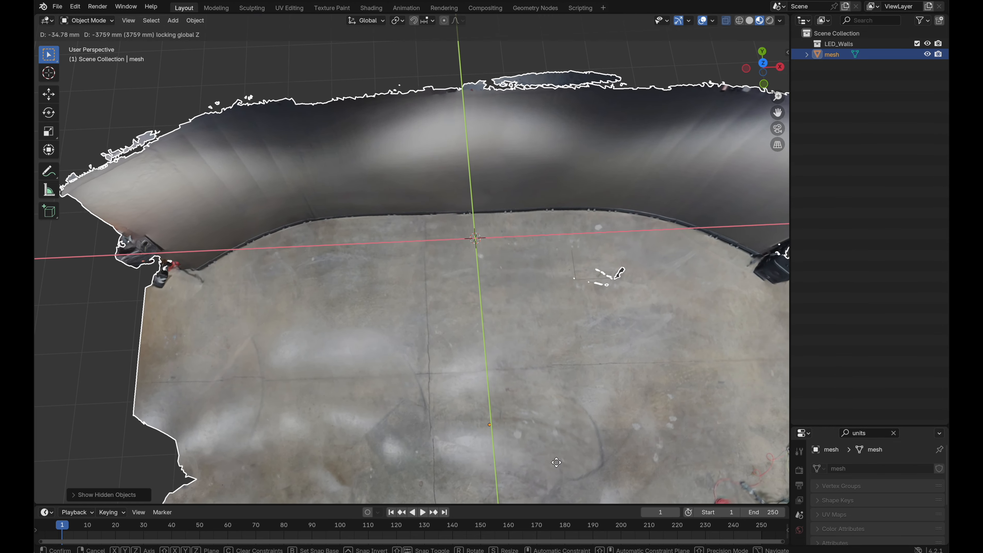
pyautogui.click(552, 484)
# - Try sliding the scan across the floor plane with the global Z axis locked
pyautogui.hscroll(-10, 463, 254)
pyautogui.hscroll(10, 464, 254)
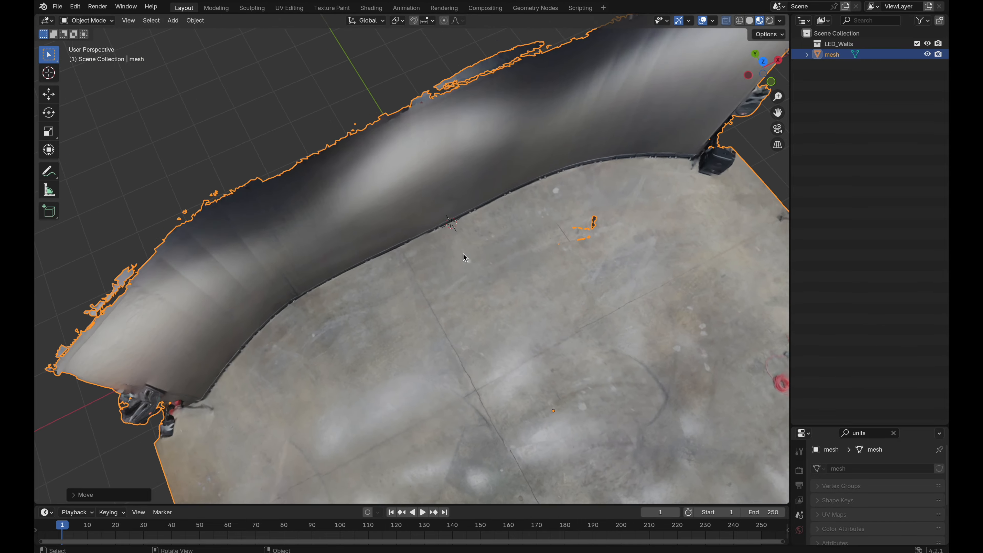
pyautogui.press('g')
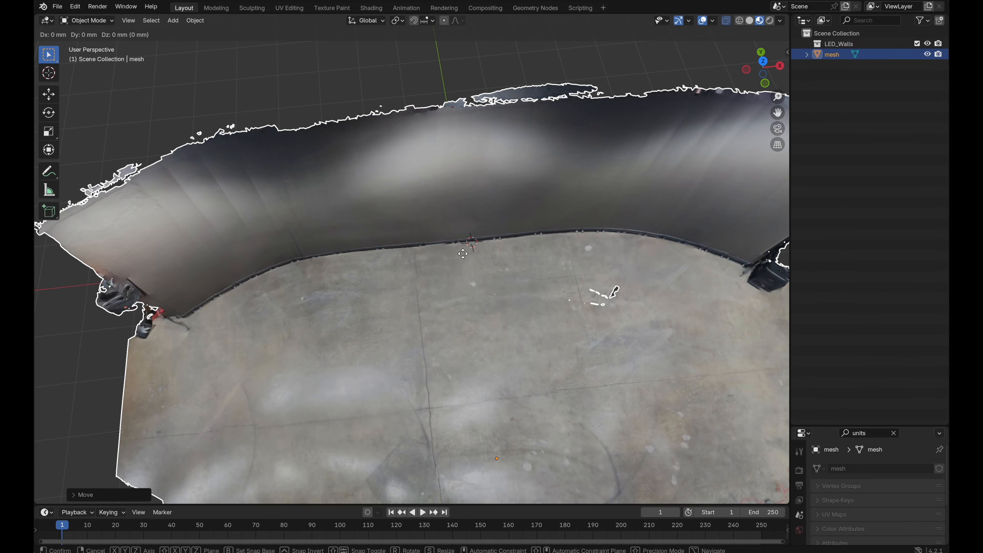
pyautogui.hotkey('shift', 'z')
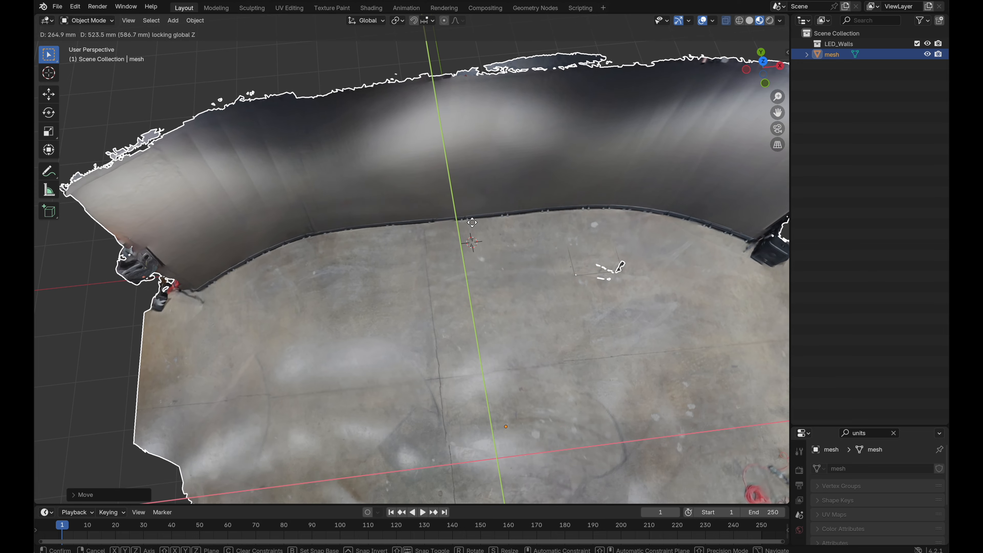
pyautogui.click(472, 222)
# - Try moving the scan along single global axes and with one axis locked at a time, and cancel the move
pyautogui.hscroll(-10, 472, 222)
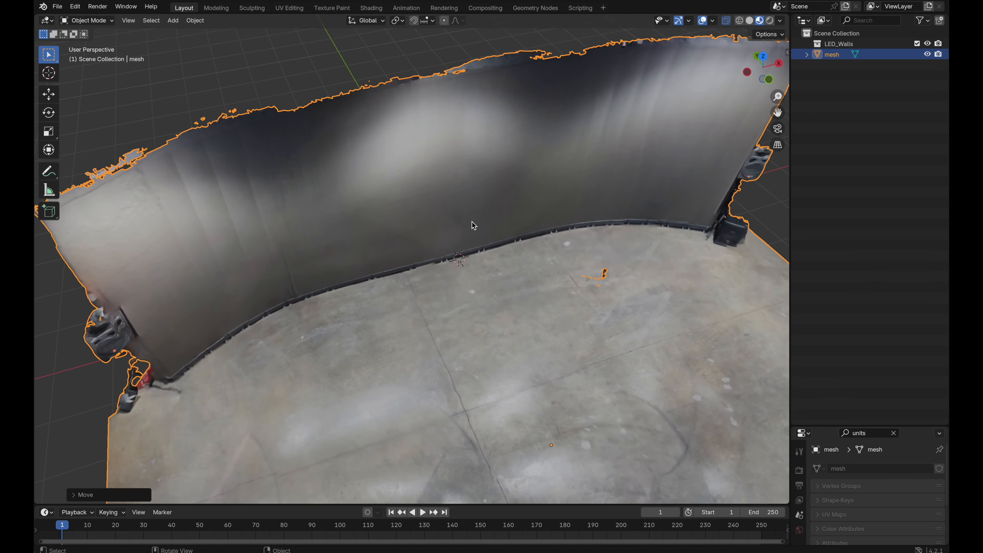
pyautogui.scroll(-5, 472, 222)
pyautogui.scroll(-5, 472, 222)
pyautogui.press('g')
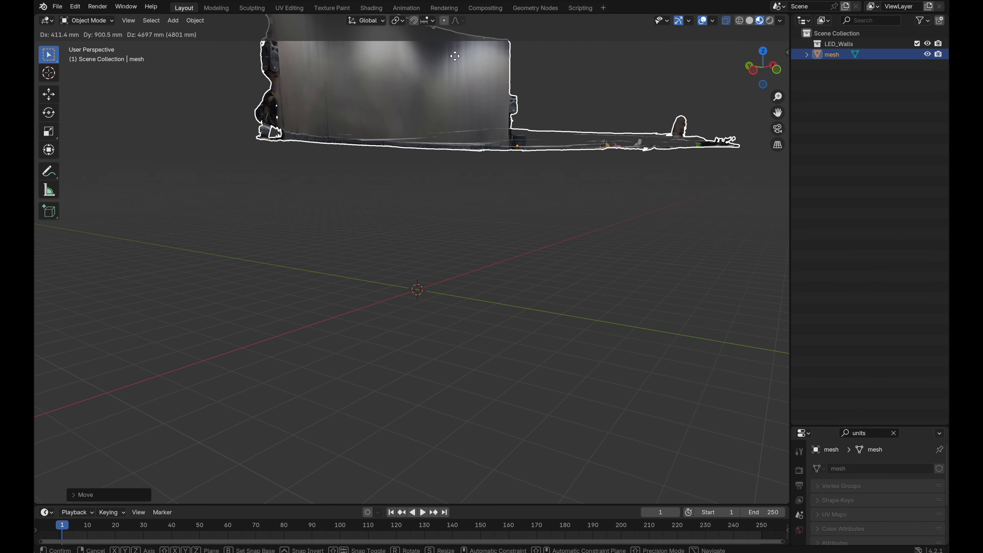
pyautogui.press('x')
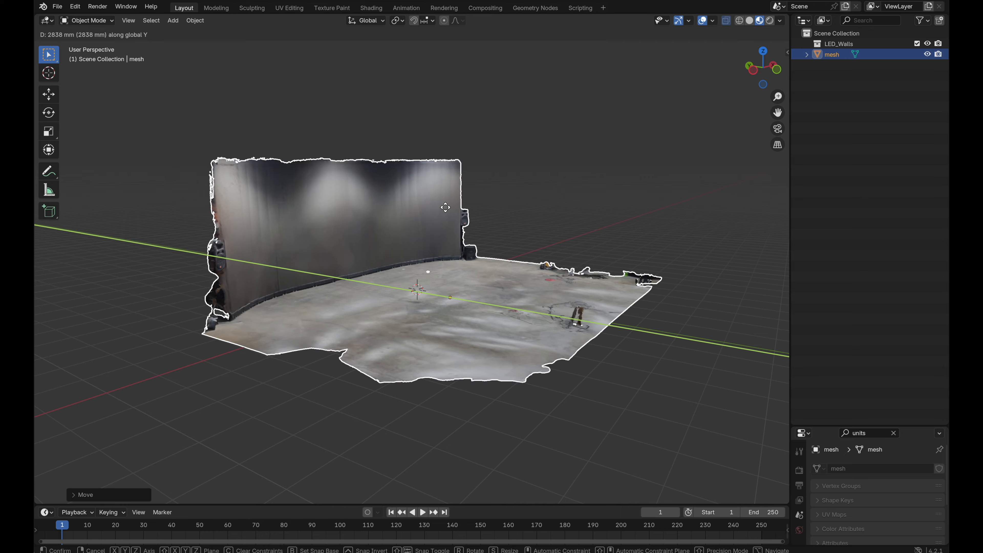
pyautogui.press('z')
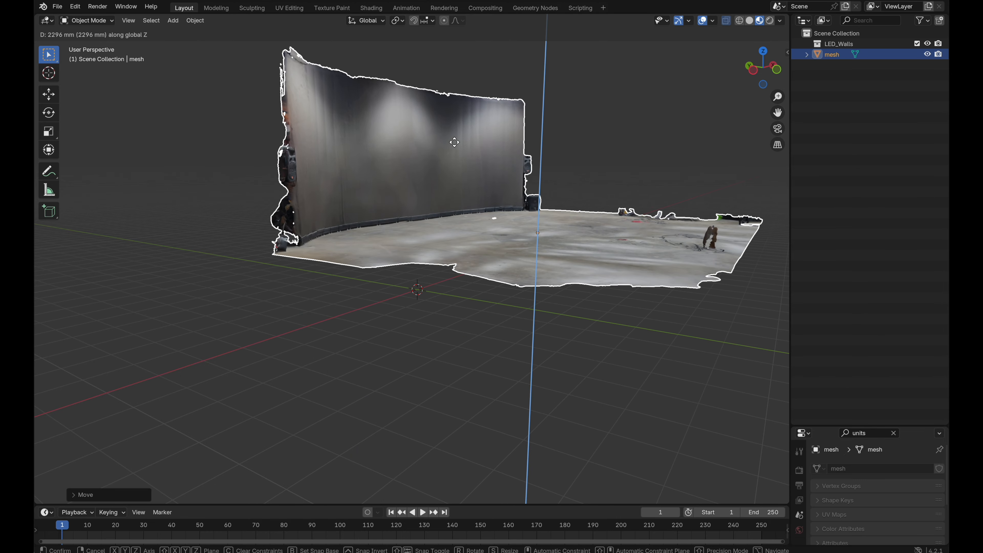
pyautogui.hotkey('shift', 'z')
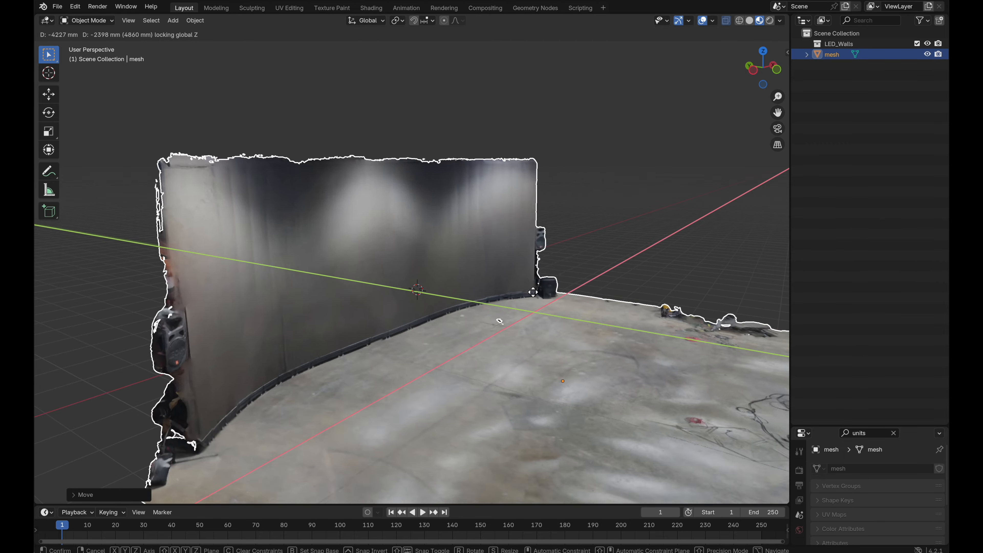
pyautogui.hotkey('shift', 'y')
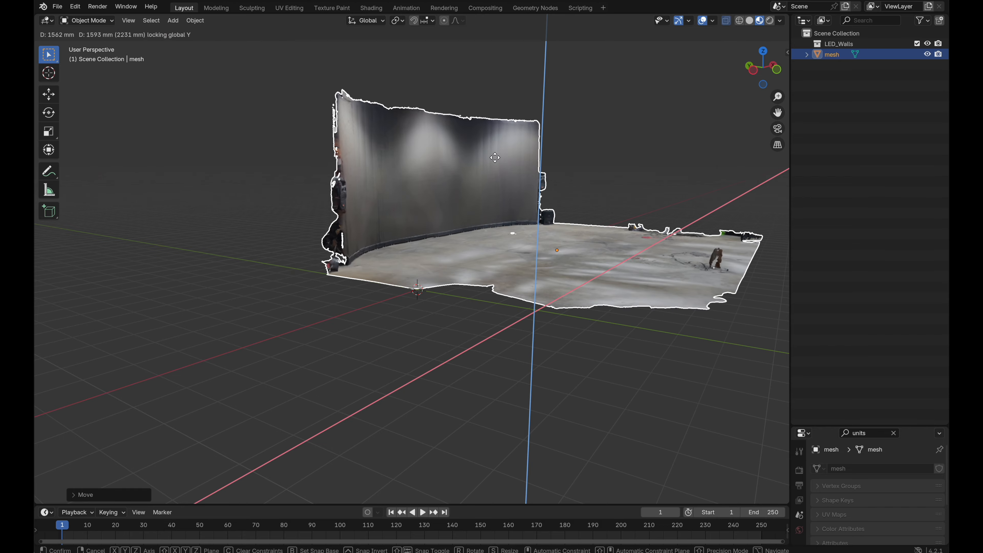
pyautogui.hotkey('shift', 'x')
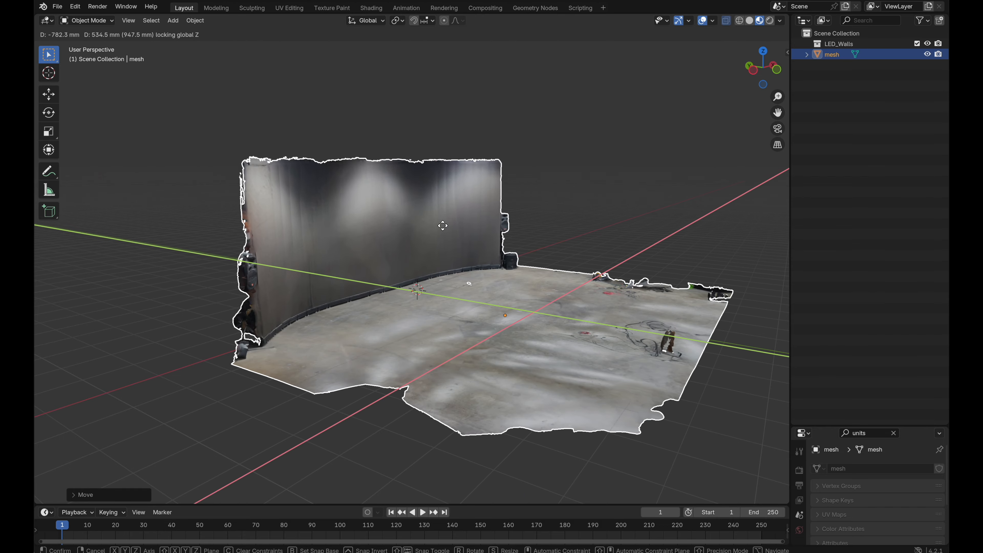
pyautogui.hotkey('shift', 'z')
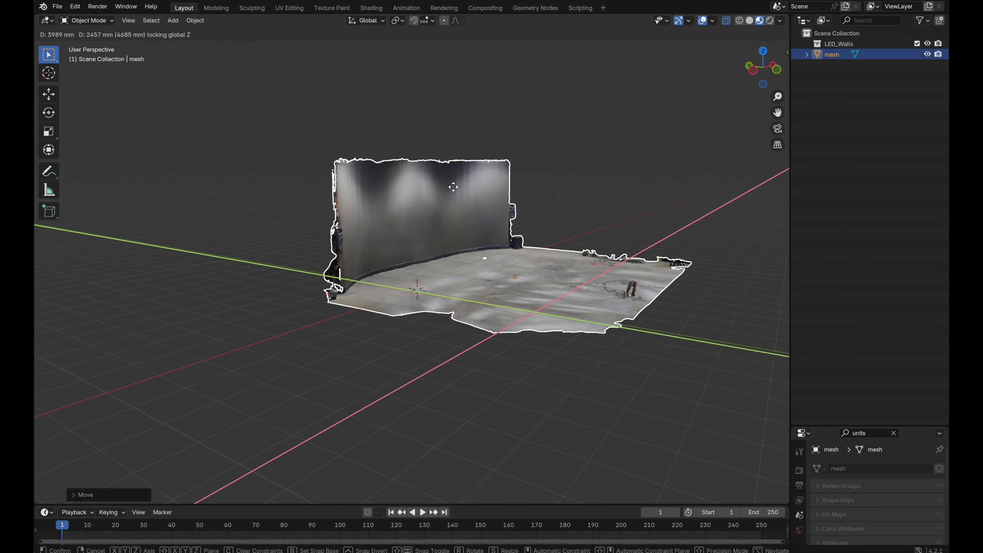
pyautogui.press('Escape')
# - Examine from above and around how the curved wall lines up with the world origin and axes
pyautogui.scroll(10, 453, 186)
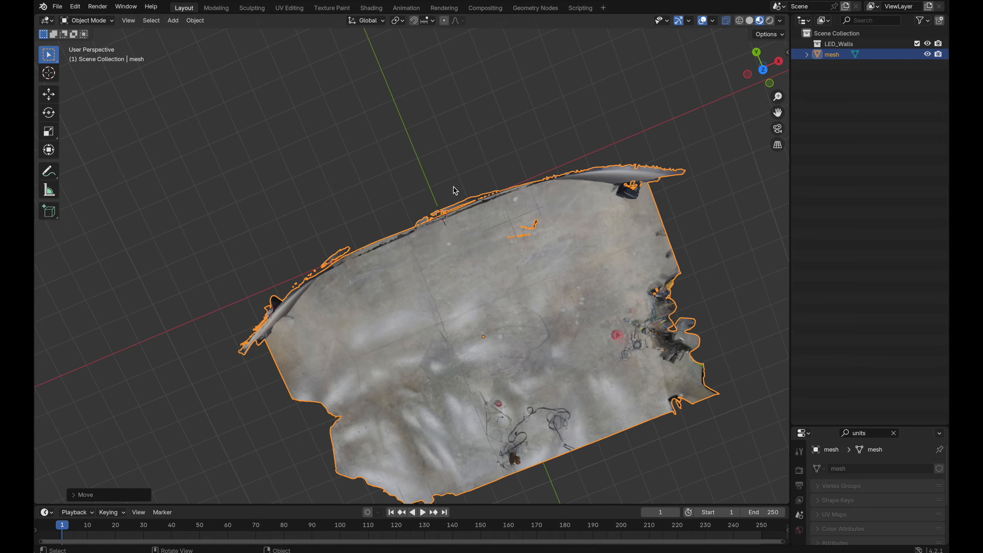
pyautogui.hscroll(-10, 453, 186)
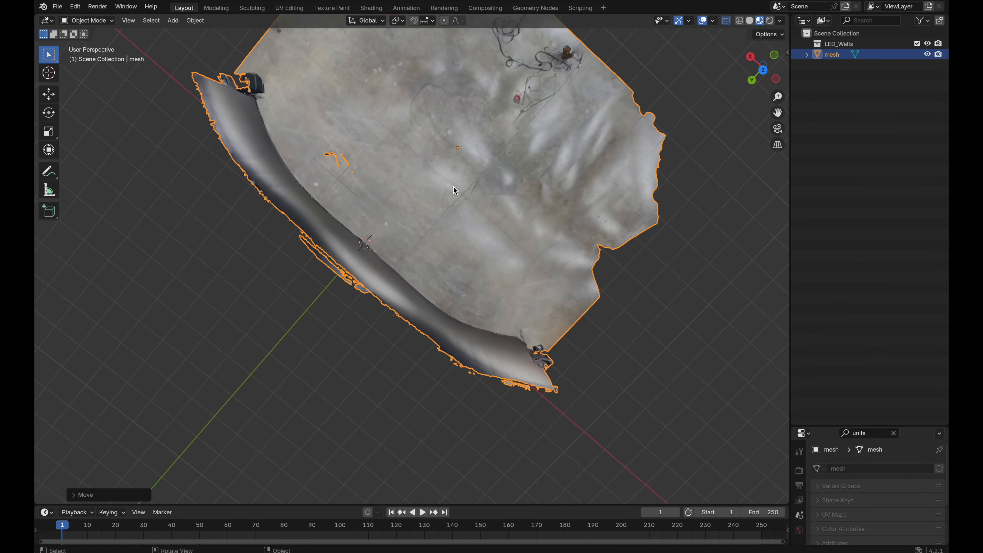
pyautogui.hscroll(-10, 453, 186)
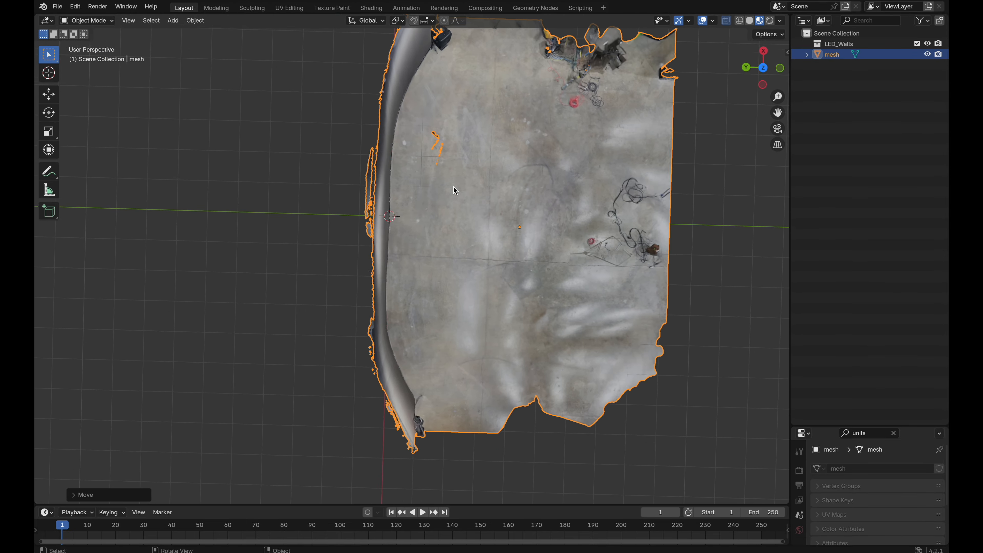
pyautogui.hscroll(-15, 453, 187)
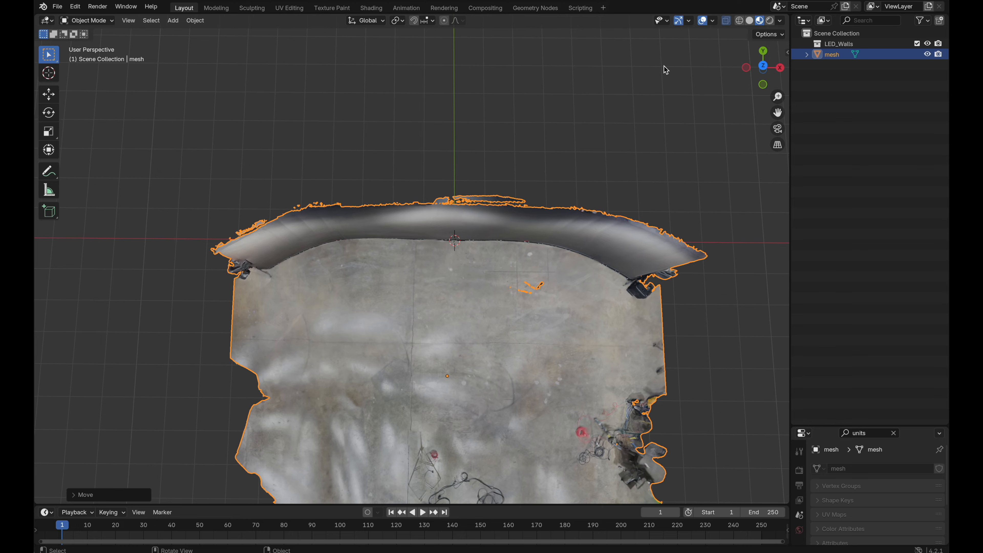
pyautogui.keyDown('ctrl'); pyautogui.scroll(4, 664, 70); pyautogui.keyUp('ctrl')
pyautogui.keyDown('ctrl'); pyautogui.scroll(3, 502, 225); pyautogui.keyUp('ctrl')
pyautogui.scroll(5, 502, 225)
pyautogui.scroll(-3, 502, 225)
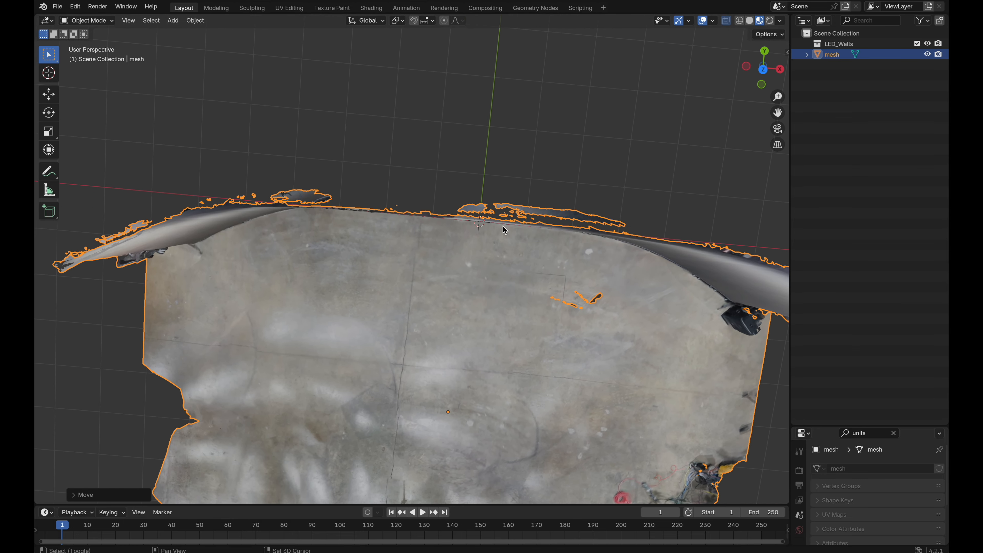
# - Nudge the scan horizontally with the Z axis locked in two small moves, aligning a panel centre at the wall's base with the origin
pyautogui.keyDown('shift'); pyautogui.hscroll(3, 502, 225); pyautogui.keyUp('shift')
pyautogui.scroll(-7, 502, 225)
pyautogui.hscroll(-4, 503, 225)
pyautogui.keyDown('ctrl'); pyautogui.scroll(4, 502, 225); pyautogui.keyUp('ctrl')
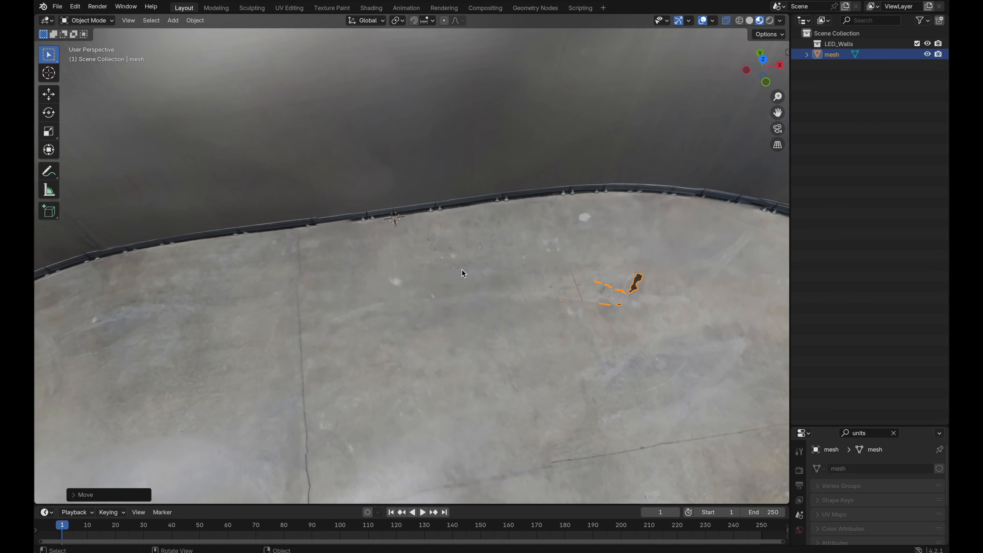
pyautogui.keyDown('ctrl'); pyautogui.scroll(4, 462, 270); pyautogui.keyUp('ctrl')
pyautogui.keyDown('shift'); pyautogui.scroll(2, 409, 221); pyautogui.keyUp('shift')
pyautogui.keyDown('ctrl'); pyautogui.scroll(2, 409, 221); pyautogui.keyUp('ctrl')
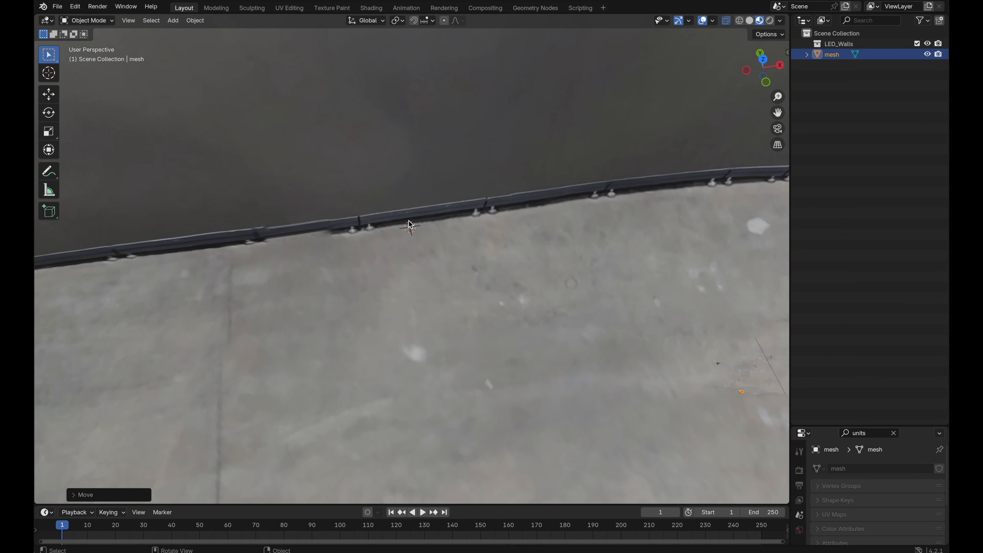
pyautogui.keyDown('ctrl'); pyautogui.scroll(3, 409, 222); pyautogui.keyUp('ctrl')
pyautogui.press('g')
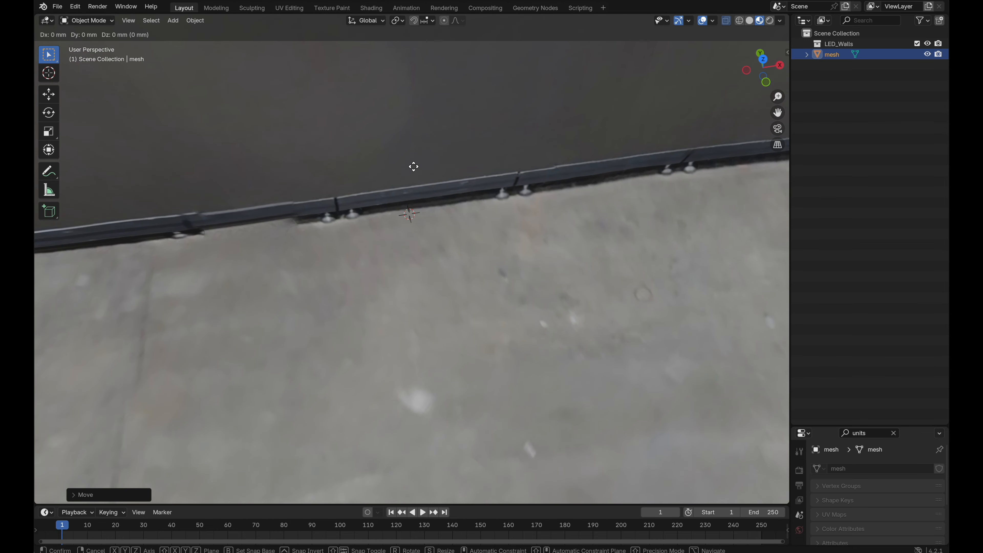
pyautogui.hotkey('shift', 'z')
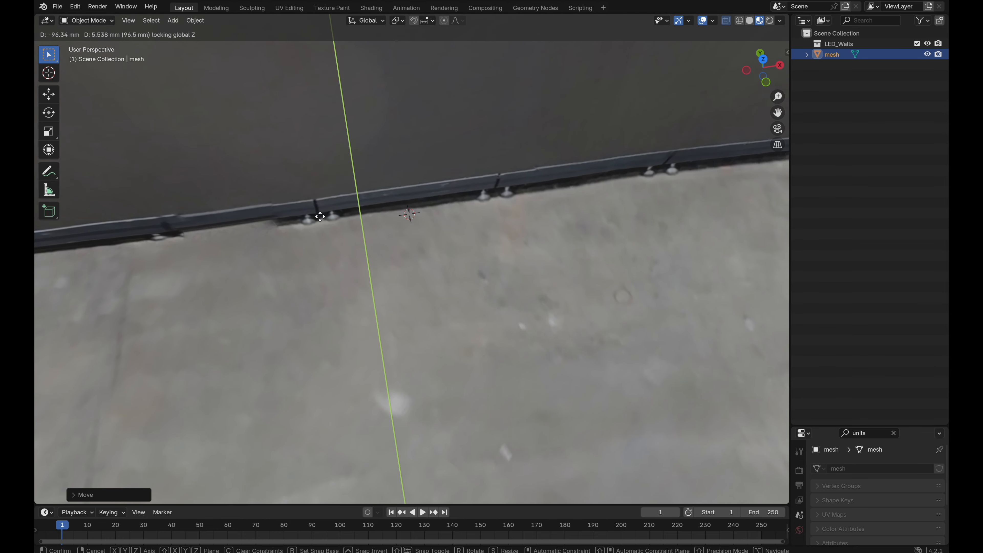
pyautogui.click(325, 250)
pyautogui.press('g')
pyautogui.hotkey('shift', 'z')
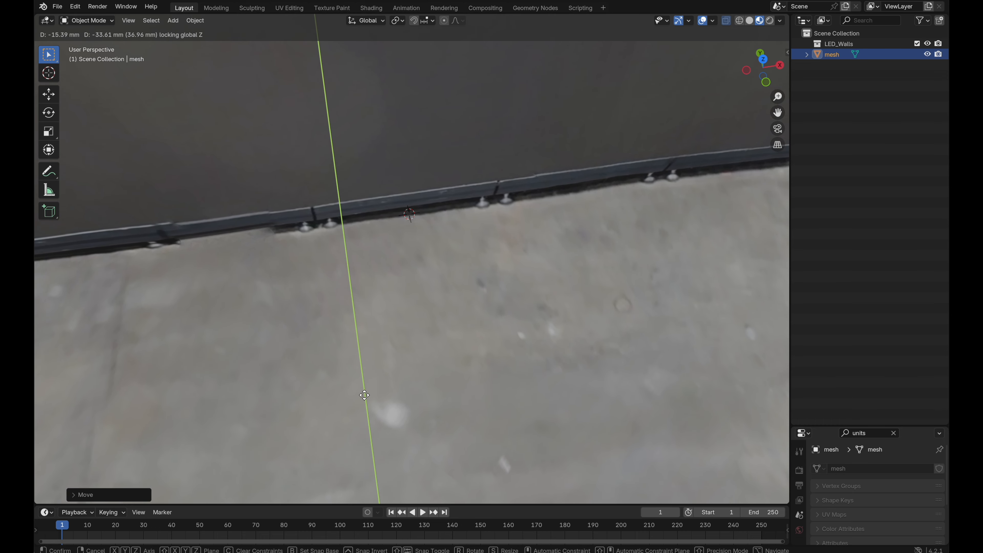
pyautogui.click(440, 315)
# - Rotate the scan slightly in the top view to square the curved wall with the X axis, and check its base near the origin
pyautogui.moveTo(440, 315); pyautogui.dragTo(483, 287, button='middle')
pyautogui.scroll(-5, 483, 287)
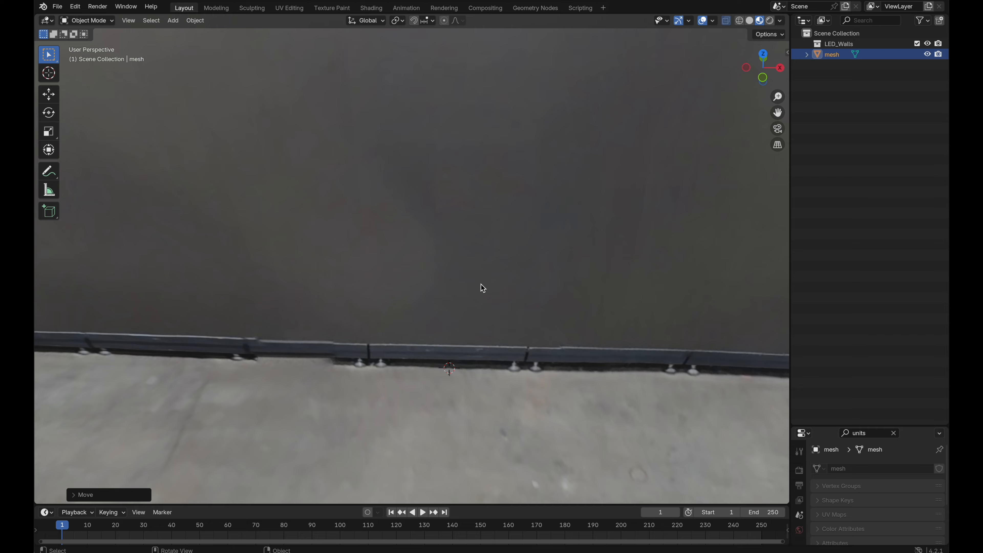
pyautogui.scroll(-6, 483, 288)
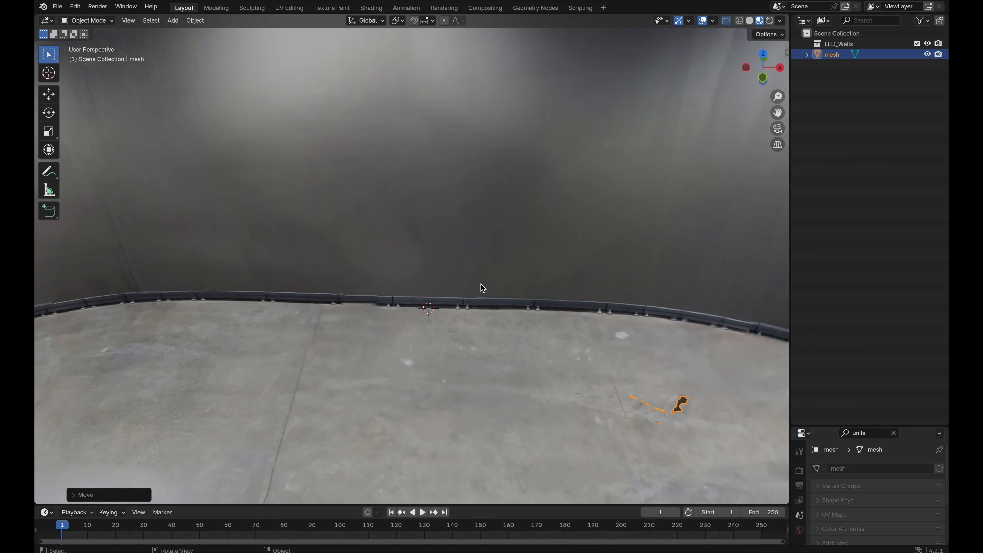
pyautogui.scroll(-8, 480, 284)
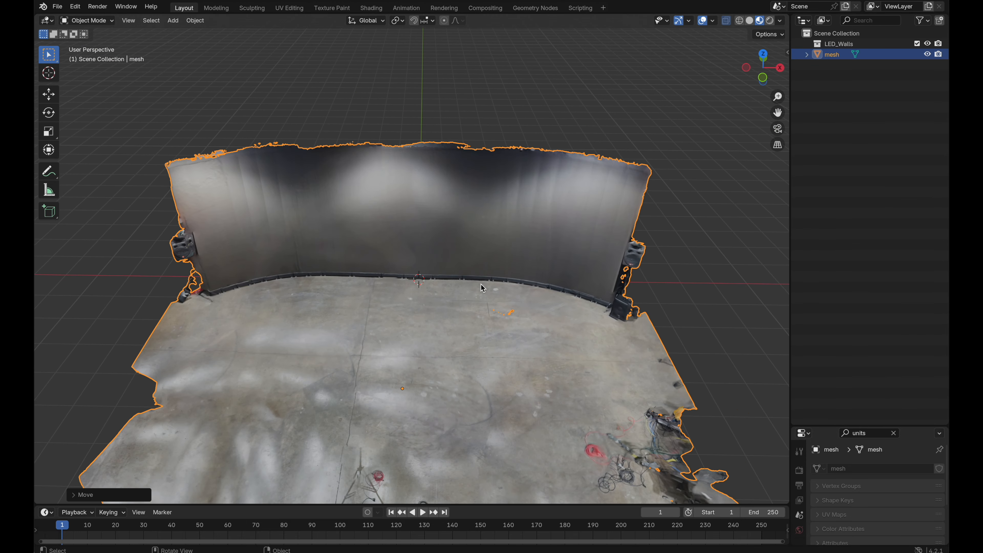
pyautogui.click(763, 51)
pyautogui.press('r')
pyautogui.click(430, 240)
pyautogui.scroll(-10, 431, 241)
pyautogui.hscroll(-3, 431, 240)
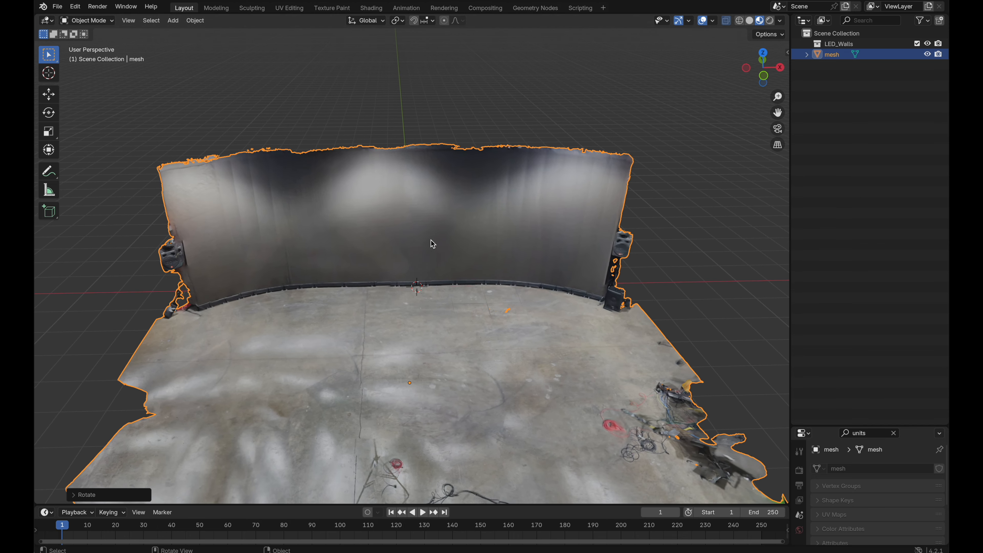
pyautogui.scroll(10, 431, 240)
pyautogui.scroll(5, 431, 241)
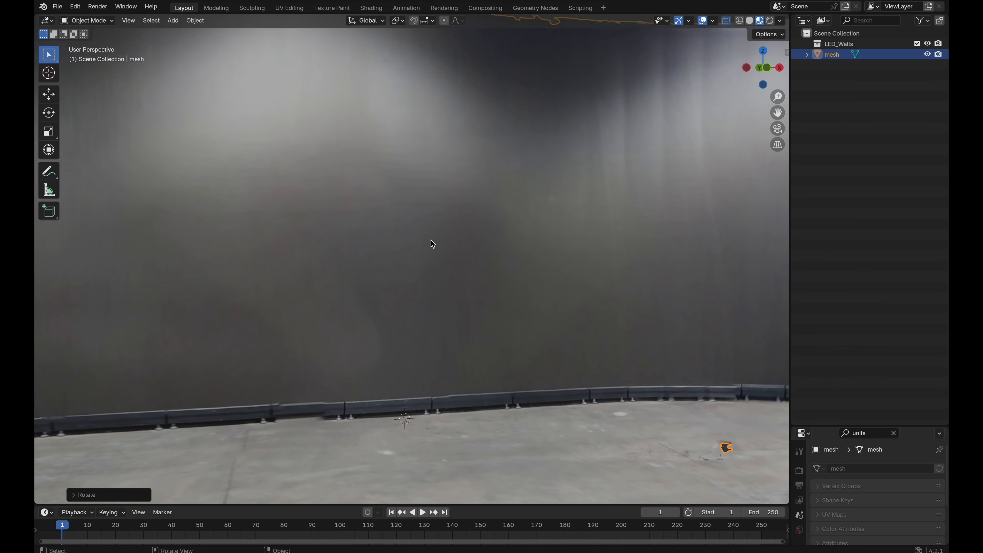
# - Move the scan horizontally with the Z axis locked, placing the crossing floor seams on the world origin, and refine with a small nudge
pyautogui.scroll(-15, 430, 240)
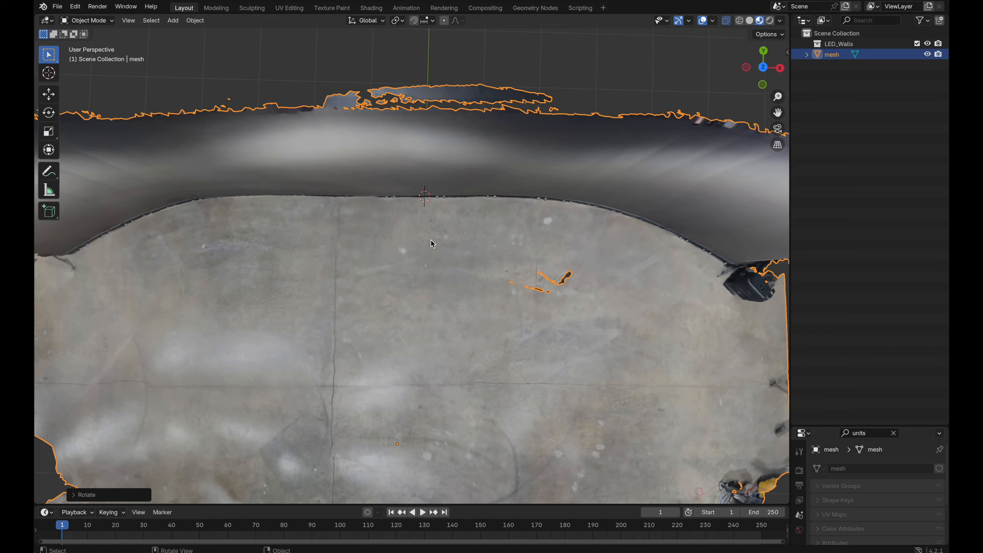
pyautogui.scroll(-4, 432, 243)
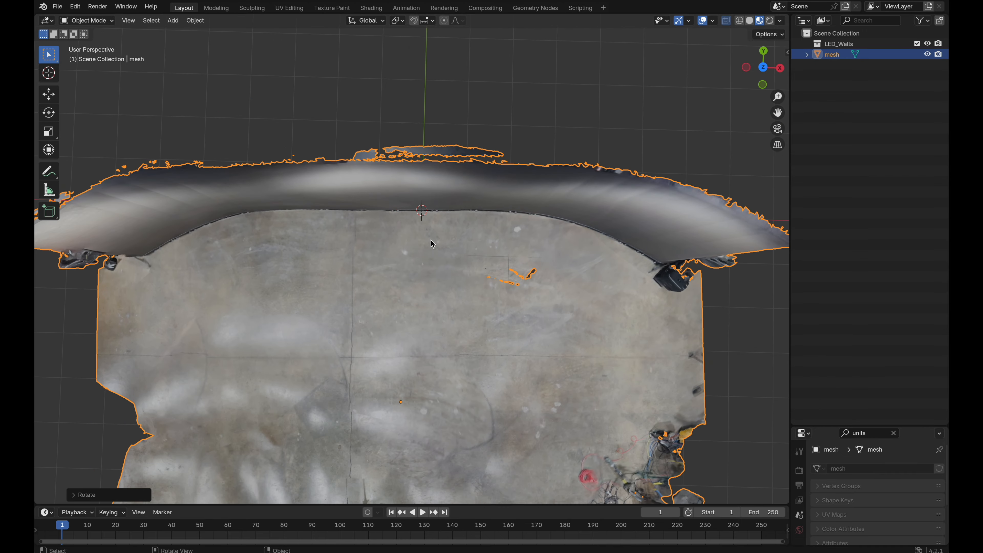
pyautogui.press('g')
pyautogui.hotkey('shift', 'z')
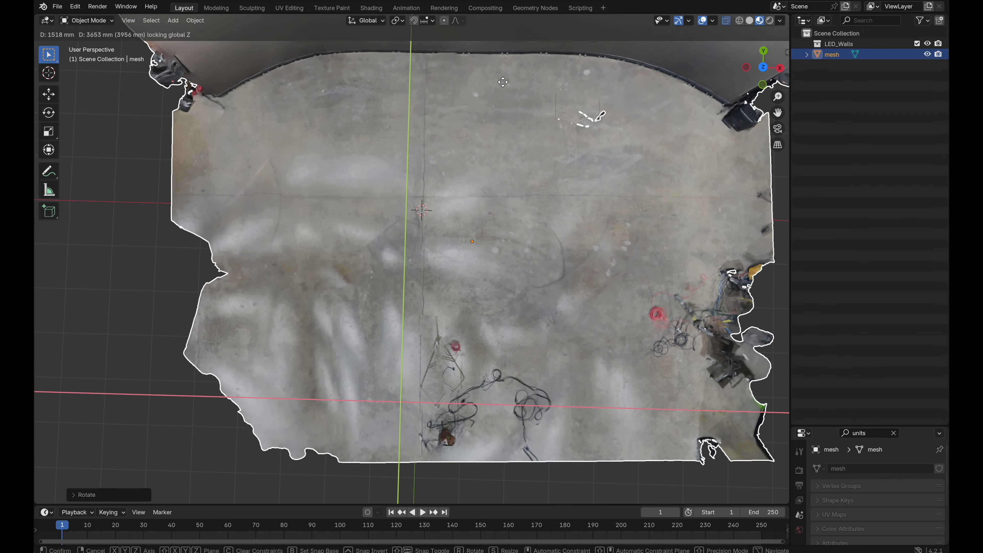
pyautogui.click(504, 89)
pyautogui.scroll(2, 505, 93)
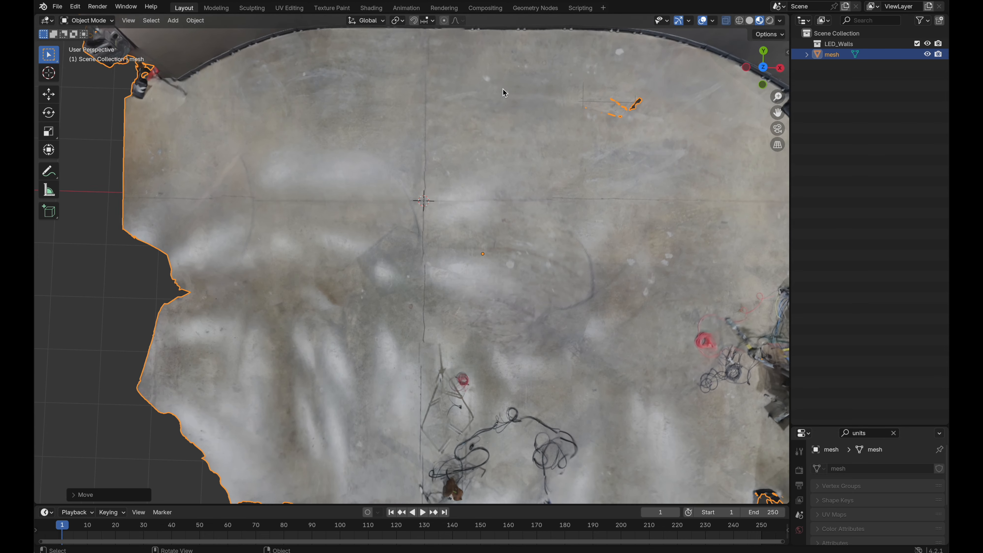
pyautogui.scroll(5, 446, 160)
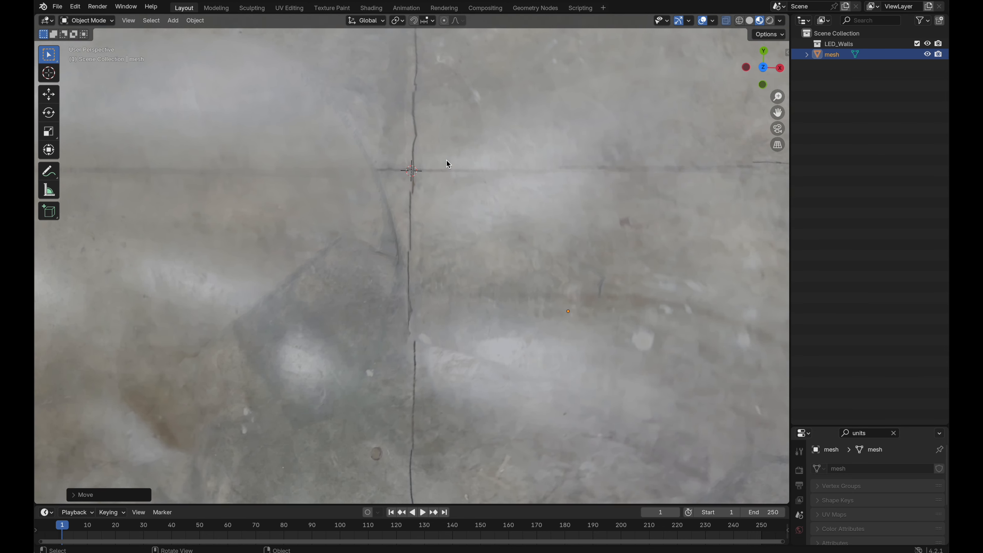
pyautogui.press('g')
pyautogui.hotkey('shift', 'z')
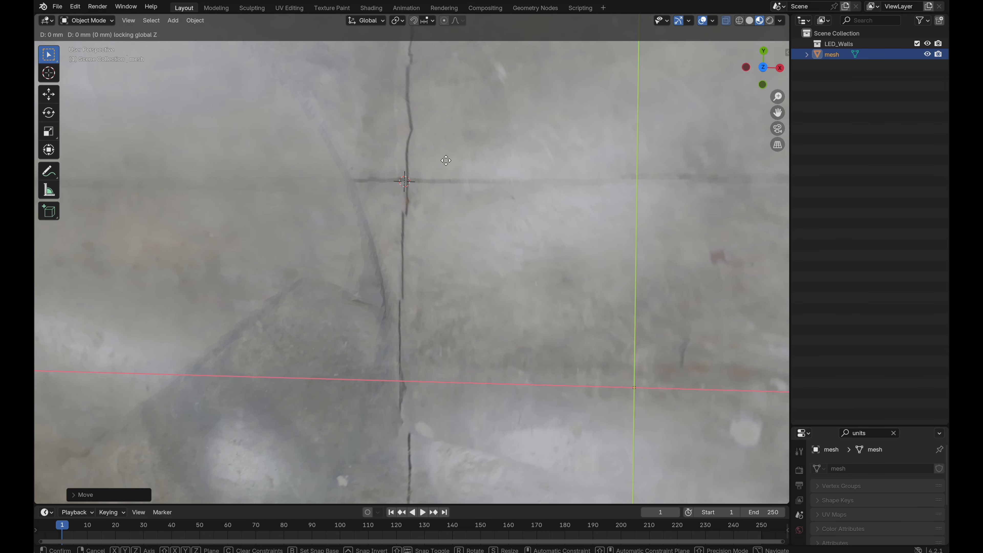
pyautogui.click(443, 160)
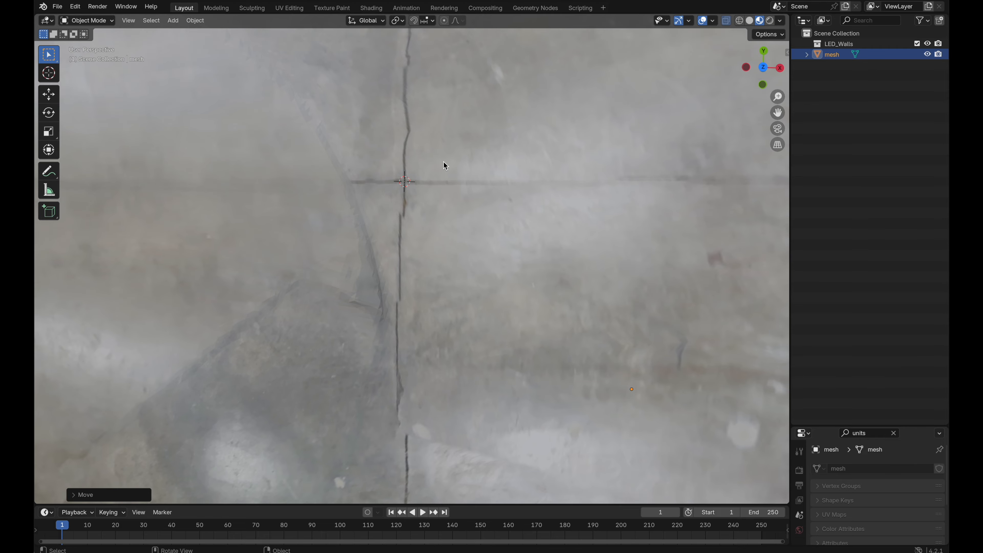
# - Examine from close up and around how the floor seams and curved wall sit relative to the world origin
pyautogui.scroll(-5, 407, 200)
pyautogui.scroll(-10, 407, 201)
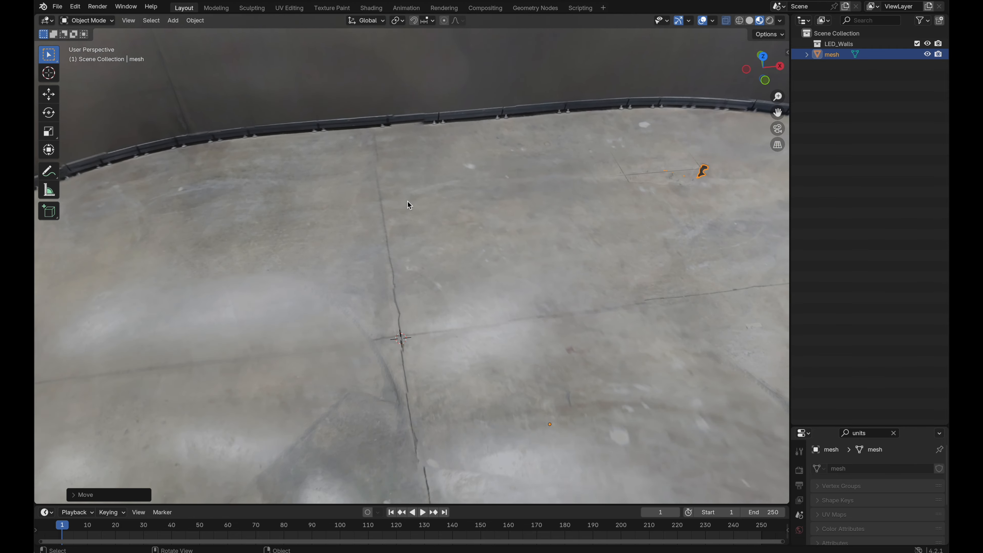
pyautogui.hscroll(-10, 407, 201)
pyautogui.hscroll(-5, 407, 200)
pyautogui.hscroll(10, 407, 200)
pyautogui.scroll(5, 407, 201)
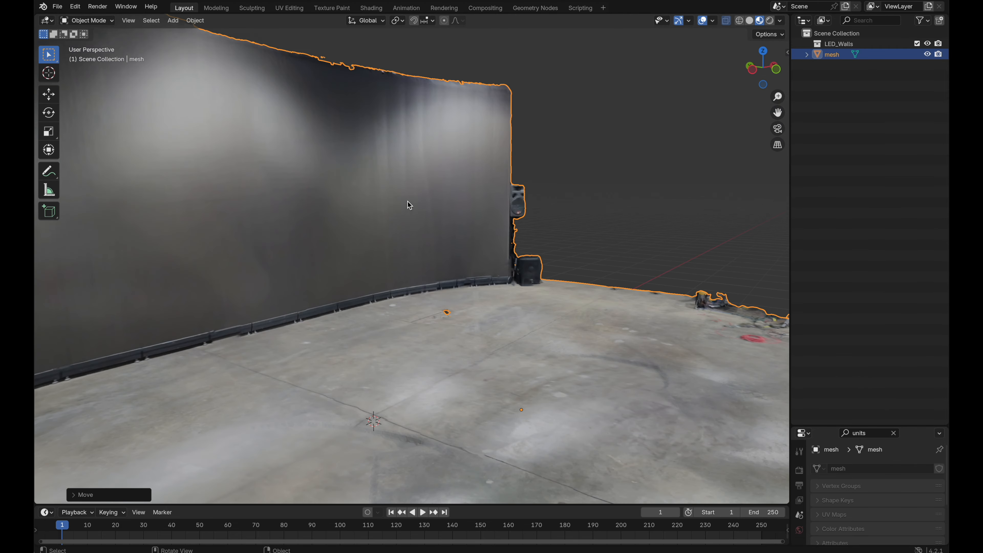
pyautogui.scroll(-5, 407, 201)
pyautogui.hscroll(10, 407, 200)
pyautogui.scroll(8, 407, 201)
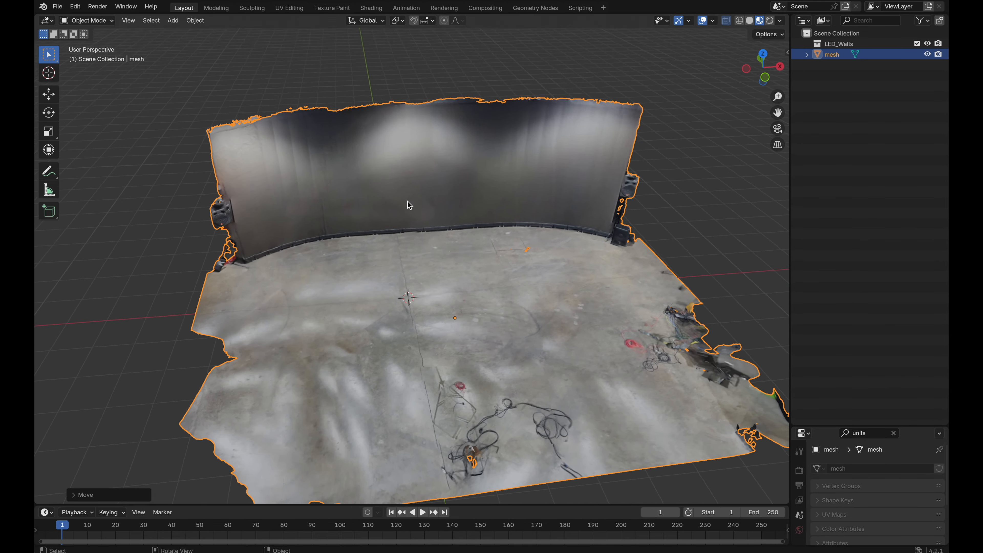
# - Move the scan with the Z axis locked in two moves, placing the centre of the curved wall's base at the world origin
pyautogui.press('g')
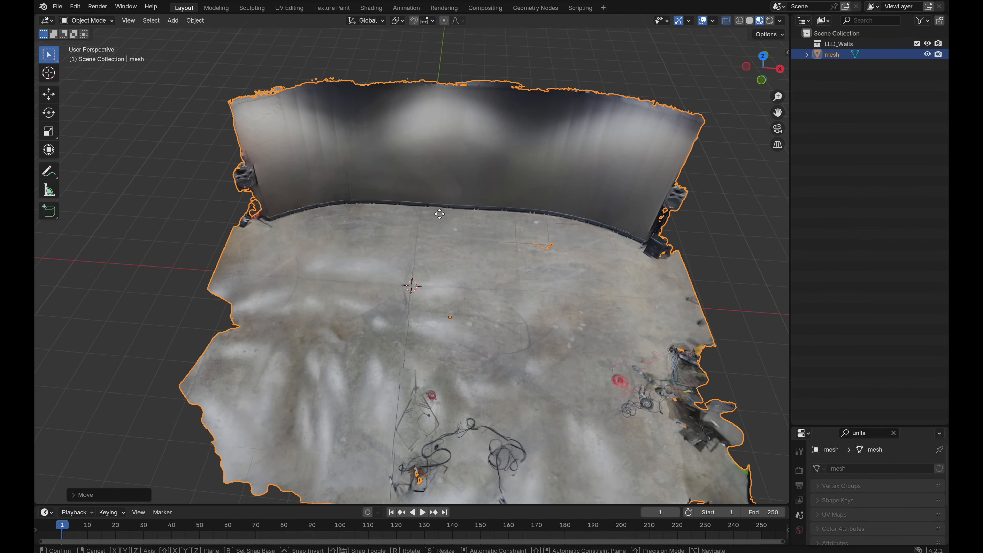
pyautogui.hotkey('shift', 'z')
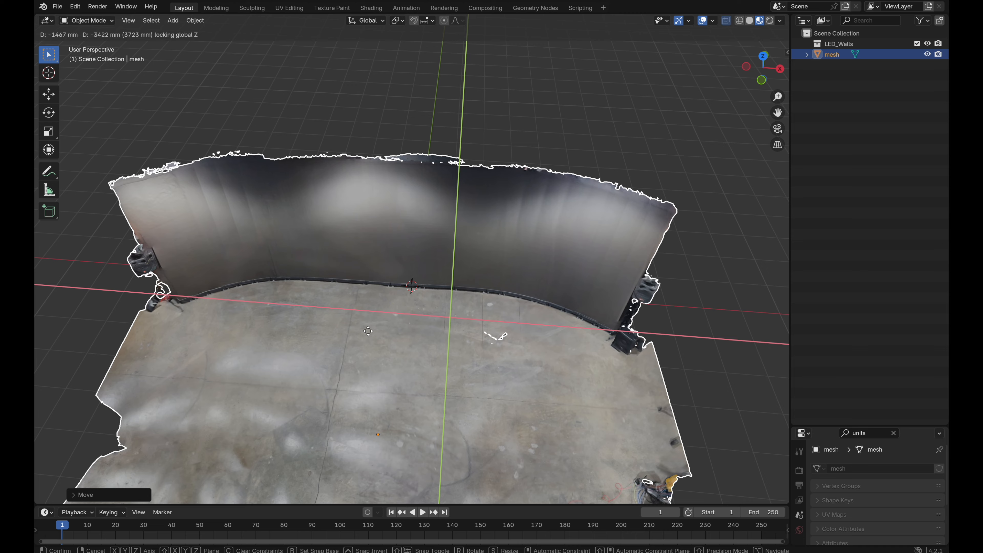
pyautogui.click(392, 355)
pyautogui.hscroll(10, 392, 356)
pyautogui.hscroll(5, 391, 357)
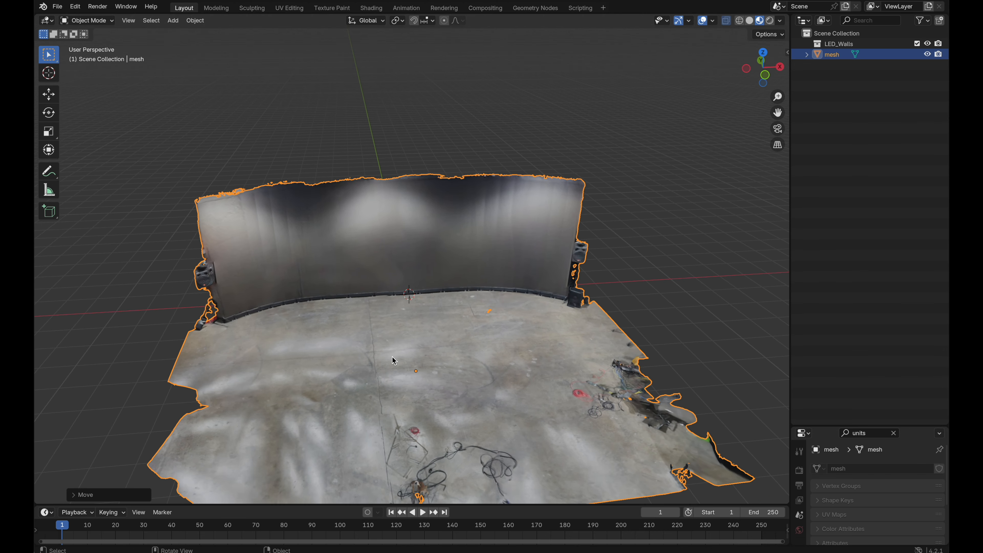
pyautogui.press('g')
pyautogui.hotkey('shift', 'z')
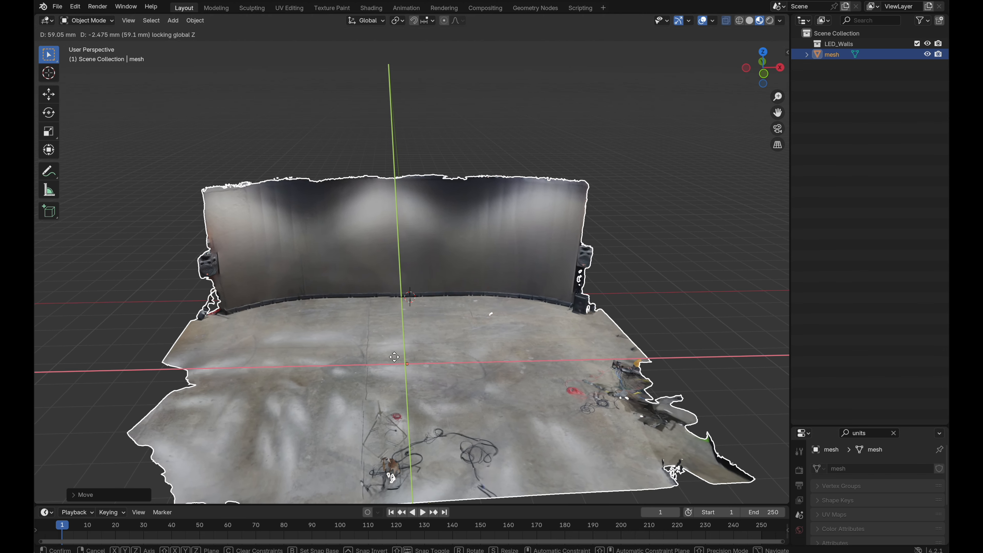
pyautogui.click(400, 357)
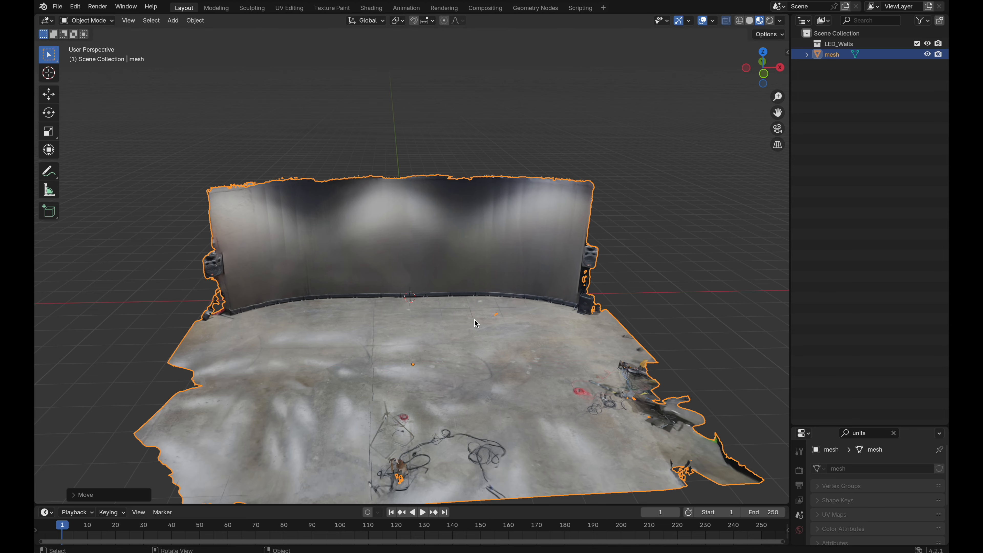
# - Show the LED Stage Configurator settings and add a new LED wall
pyautogui.scroll(-10, 473, 319)
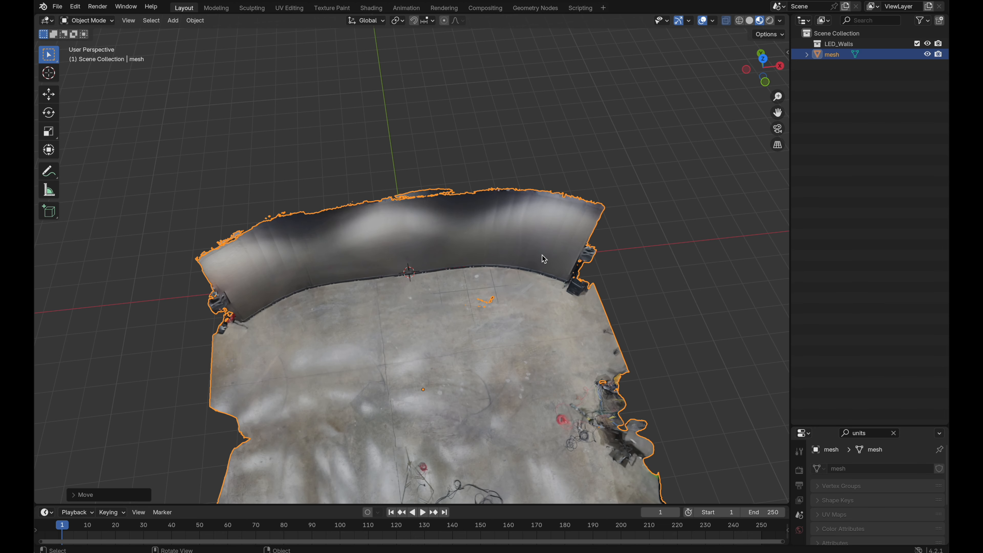
pyautogui.press('n')
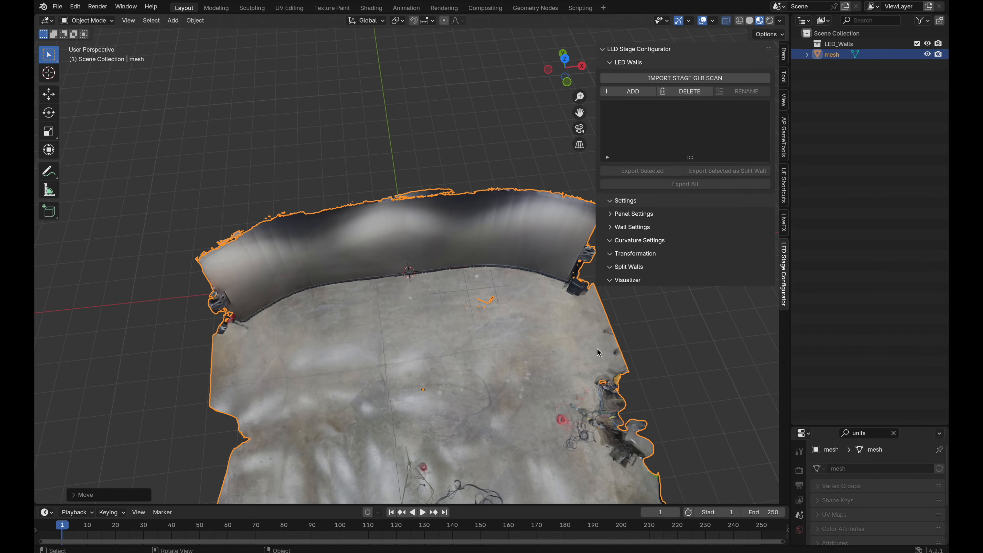
pyautogui.click(635, 91)
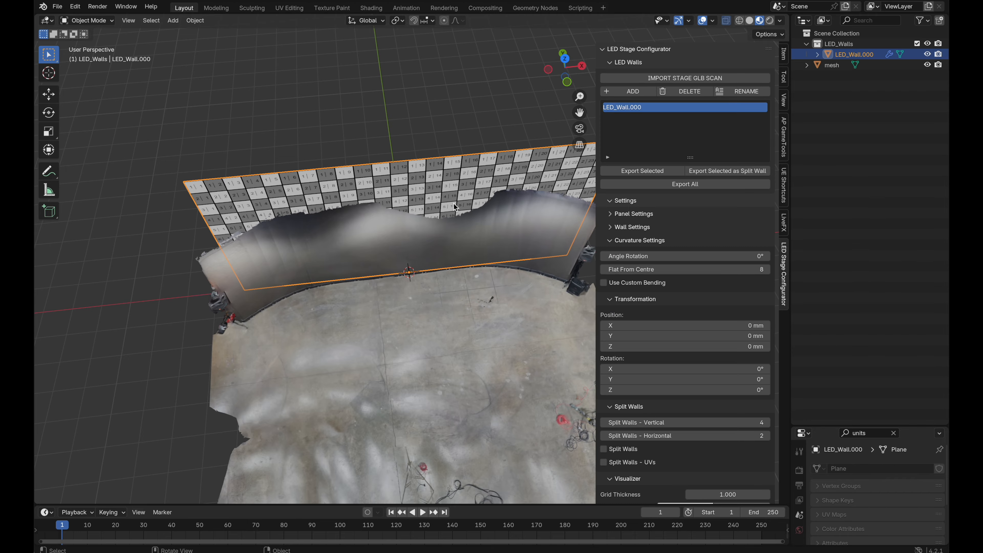
# - Examine from both sides and along the base how the flat LED wall lines up with the scanned curved wall
pyautogui.scroll(5, 453, 203)
pyautogui.scroll(-5, 453, 203)
pyautogui.hscroll(-8, 453, 203)
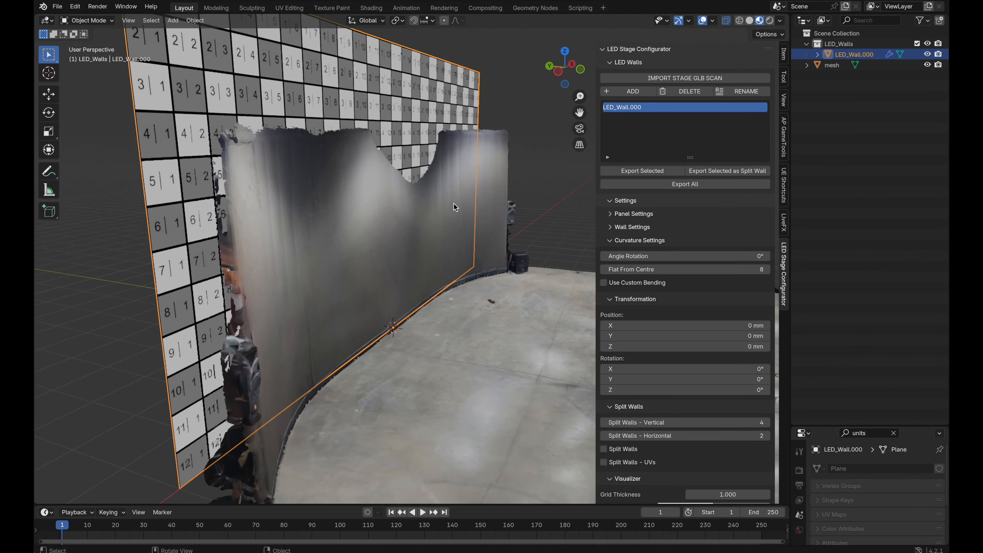
pyautogui.hscroll(-5, 453, 203)
pyautogui.hscroll(10, 453, 203)
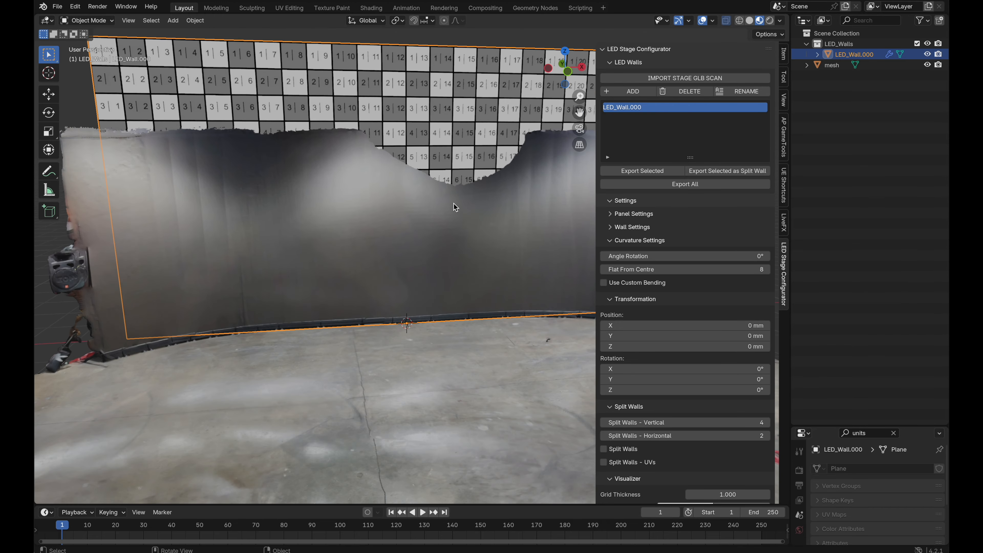
pyautogui.hscroll(5, 453, 203)
pyautogui.scroll(6, 453, 203)
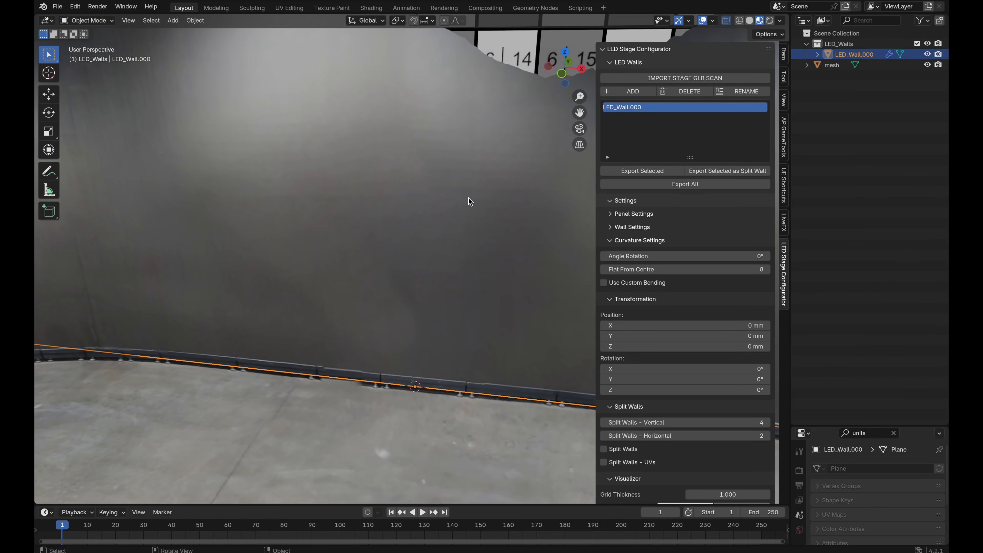
pyautogui.scroll(2, 468, 198)
pyautogui.hscroll(8, 415, 282)
pyautogui.hscroll(-4, 415, 282)
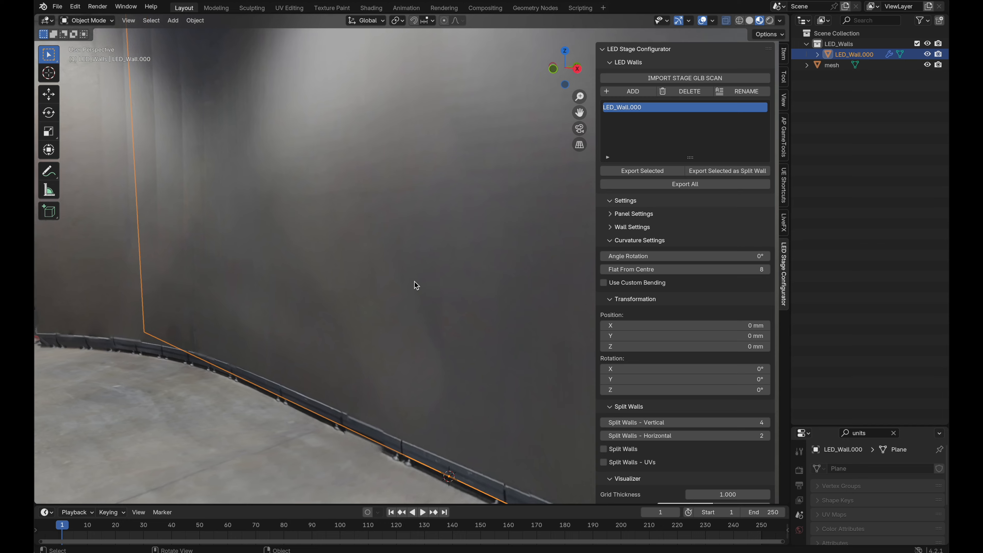
pyautogui.hscroll(-10, 415, 282)
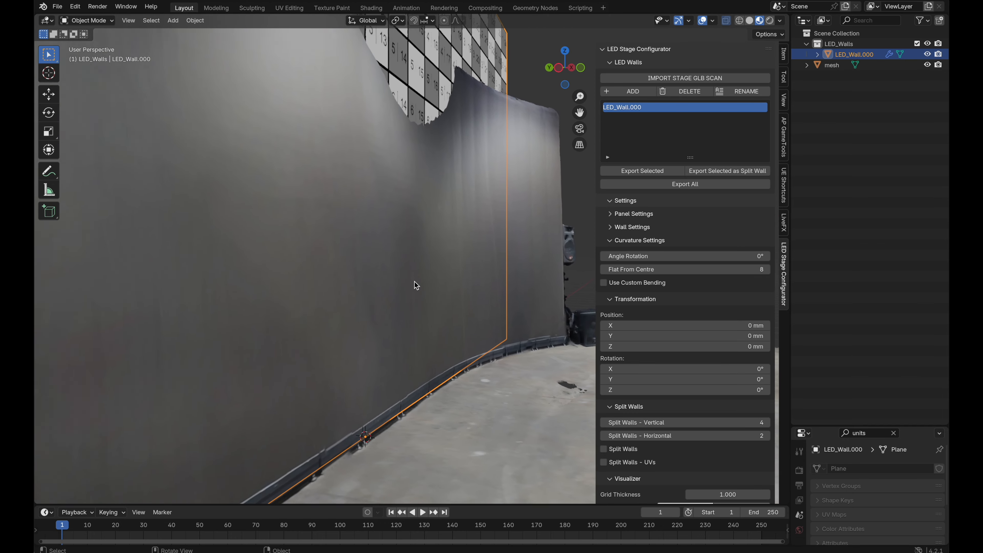
pyautogui.hscroll(8, 415, 281)
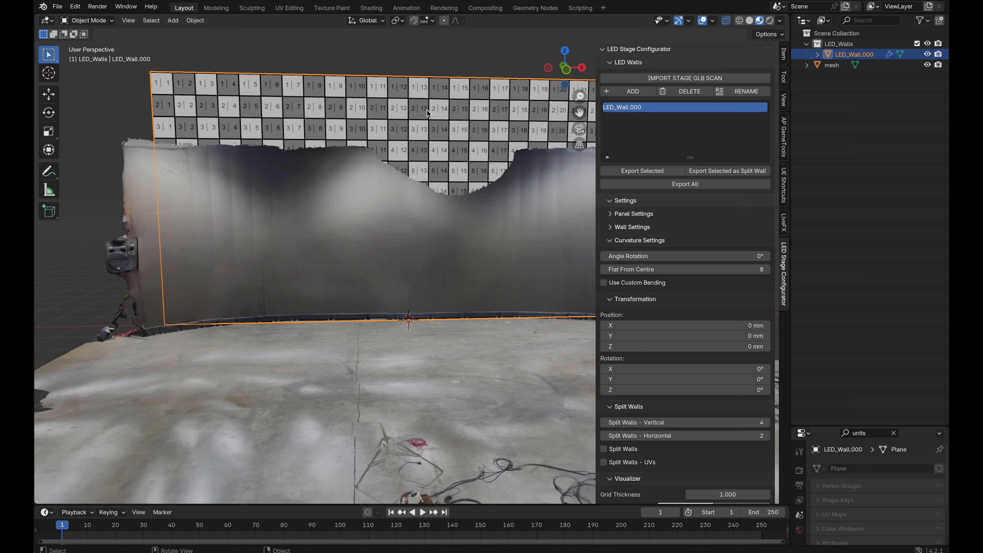
# - Set the new wall's LED panel type to Unilumin - Unano 1.8
pyautogui.click(621, 214)
pyautogui.click(714, 230)
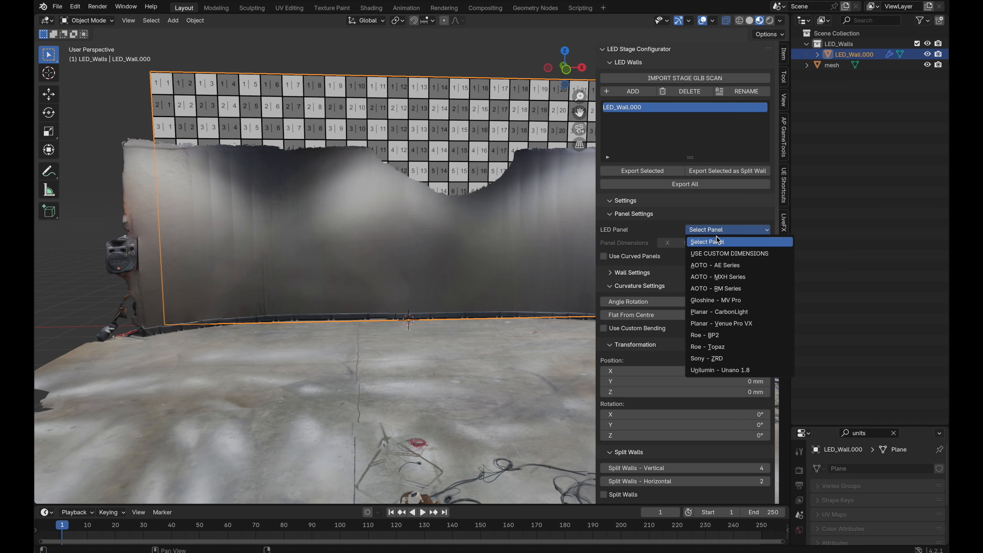
pyautogui.click(718, 345)
pyautogui.click(711, 230)
pyautogui.click(711, 374)
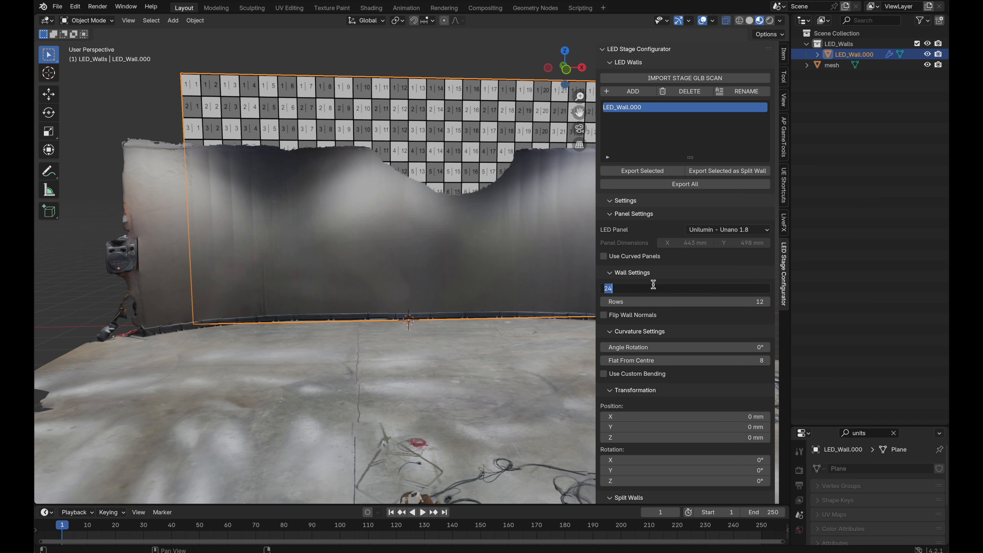
# - Set the LED wall's size to 28 columns and 8 rows
pyautogui.write('8')
pyautogui.press('Return')
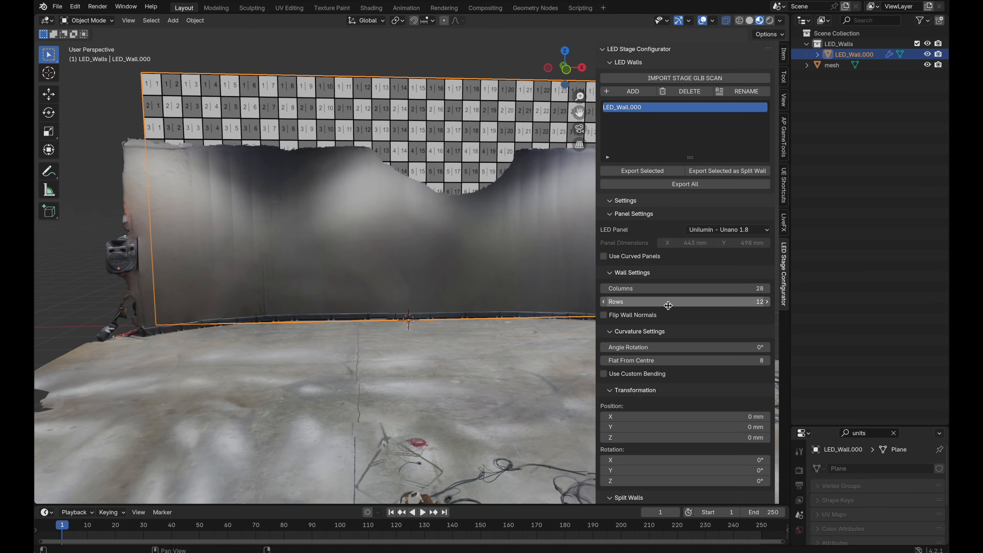
pyautogui.write('8')
pyautogui.press('Return')
# - Compare the LED wall's width and height with the scanned wall from the front, the side and above
pyautogui.moveTo(358, 248); pyautogui.dragTo(338, 250, button='middle')
pyautogui.hscroll(10, 335, 246)
pyautogui.scroll(-4, 335, 247)
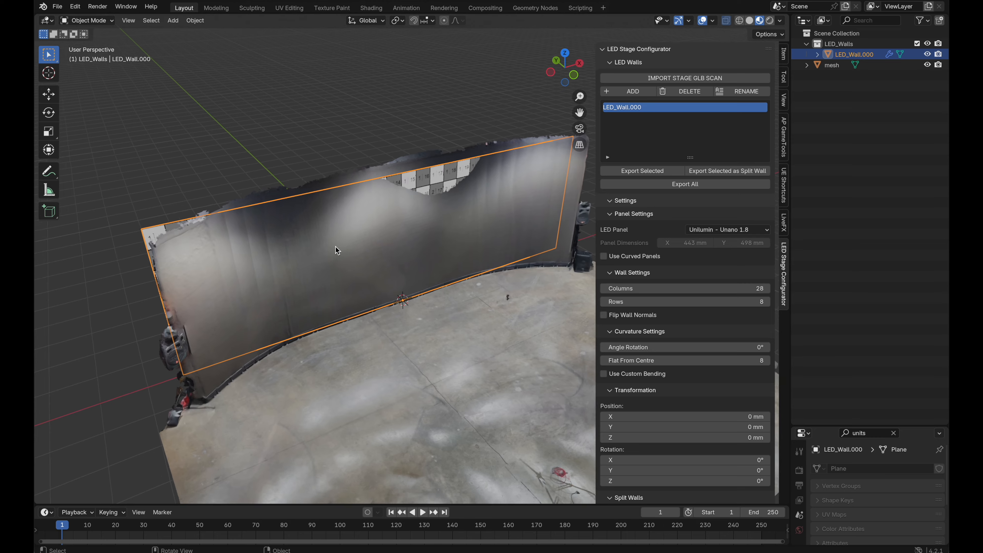
pyautogui.hscroll(5, 335, 246)
pyautogui.scroll(-6, 335, 247)
pyautogui.scroll(5, 335, 248)
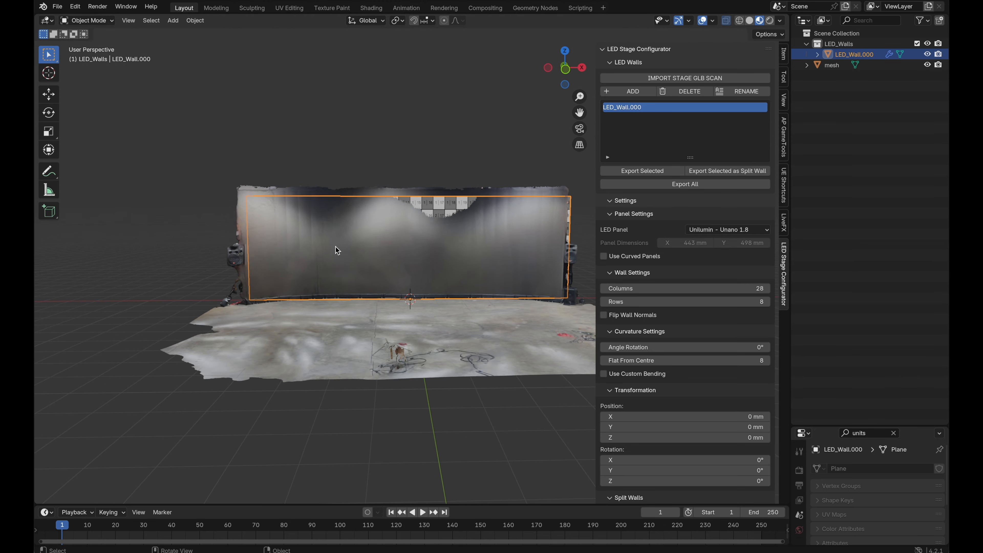
pyautogui.scroll(-2, 392, 263)
pyautogui.hscroll(-5, 391, 263)
pyautogui.hscroll(3, 392, 263)
# - Select the scan mesh and shift it about 95 mm along the global X axis to centre it on the LED wall
pyautogui.click(392, 263)
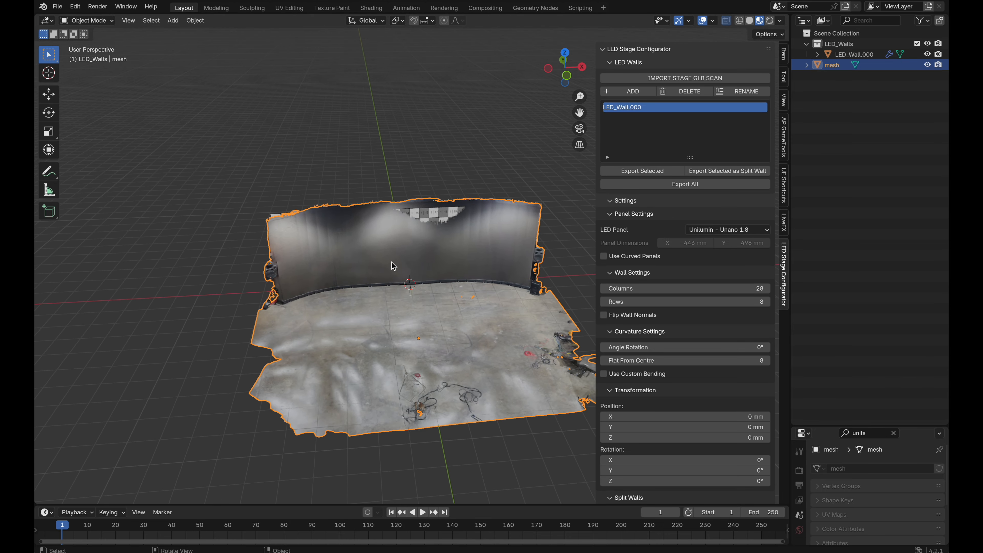
pyautogui.hscroll(5, 391, 263)
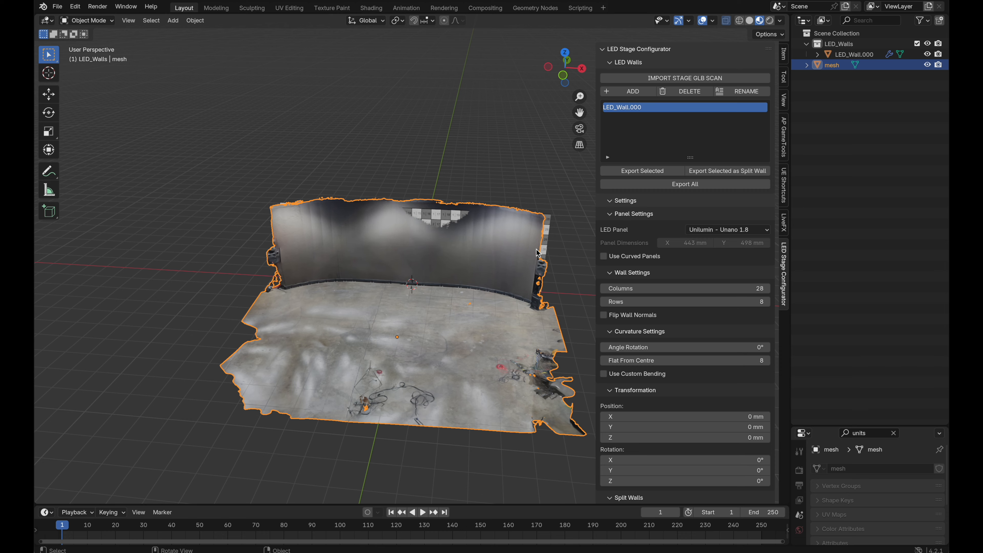
pyautogui.scroll(6, 439, 294)
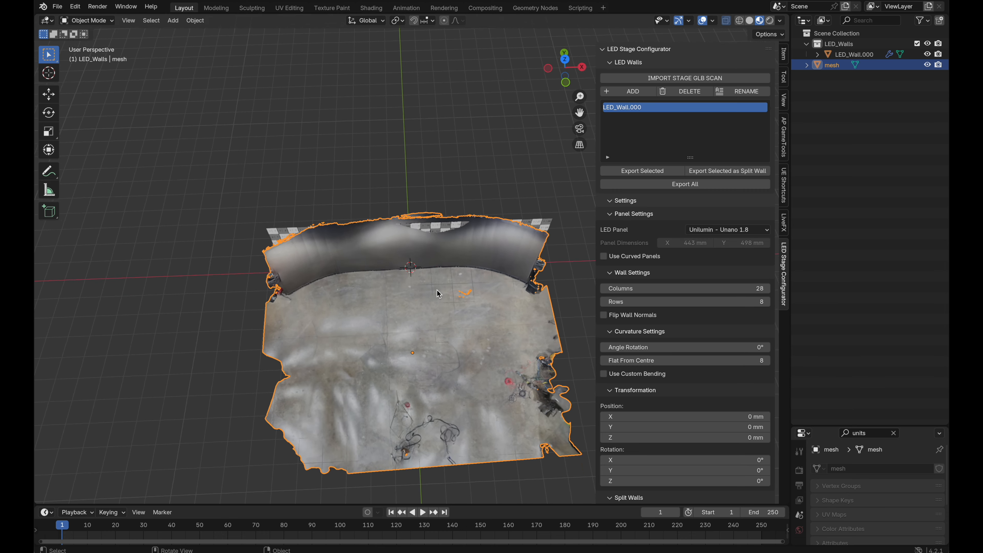
pyautogui.hscroll(-1, 438, 295)
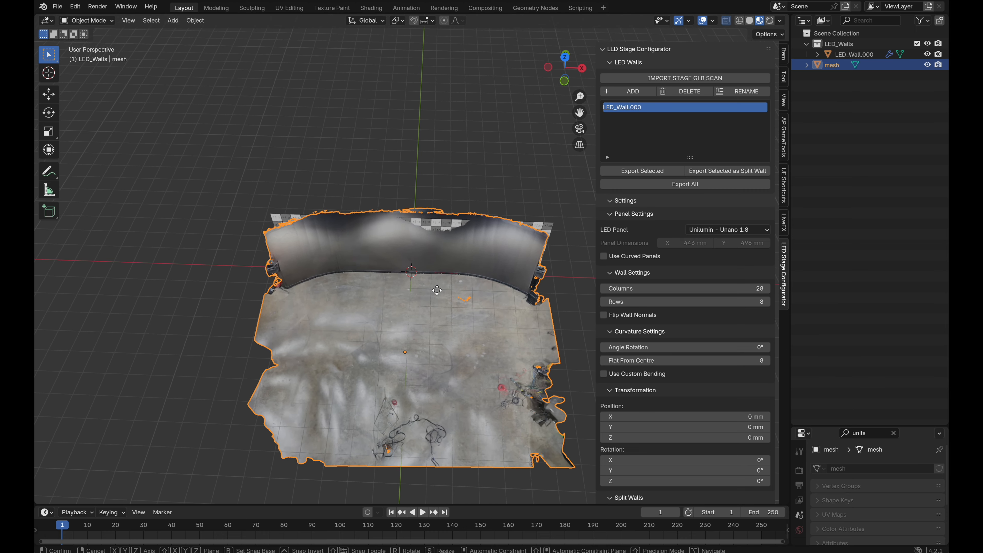
pyautogui.press('g')
pyautogui.press('x')
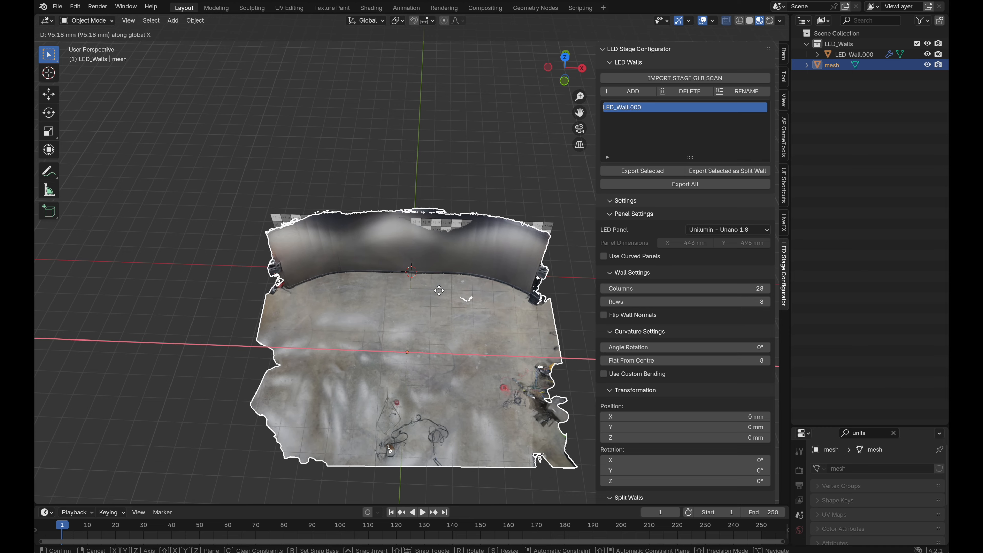
pyautogui.click(439, 290)
pyautogui.hscroll(-10, 438, 290)
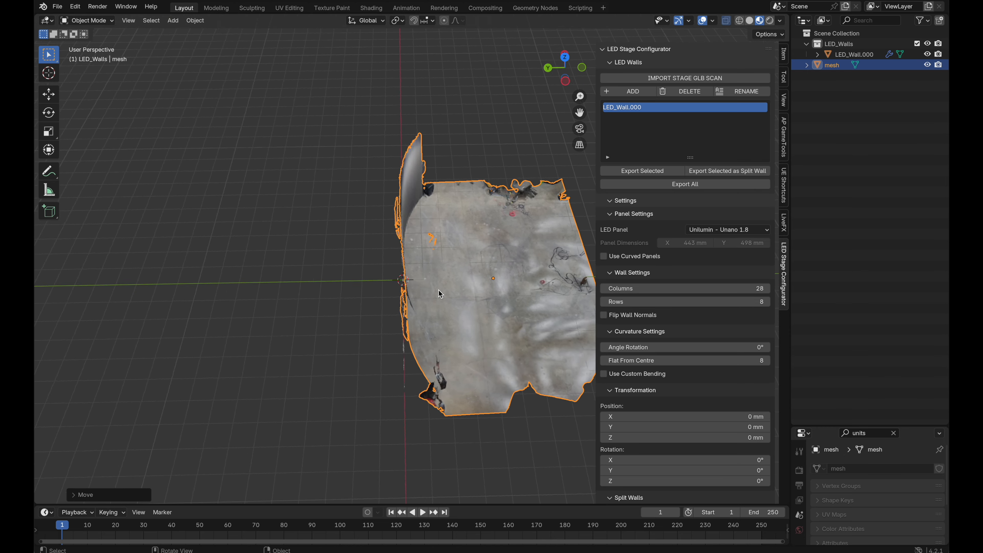
# - Compare the scanned wall's curvature with the flat LED wall from the side, the front and above
pyautogui.scroll(-5, 438, 289)
pyautogui.scroll(5, 438, 290)
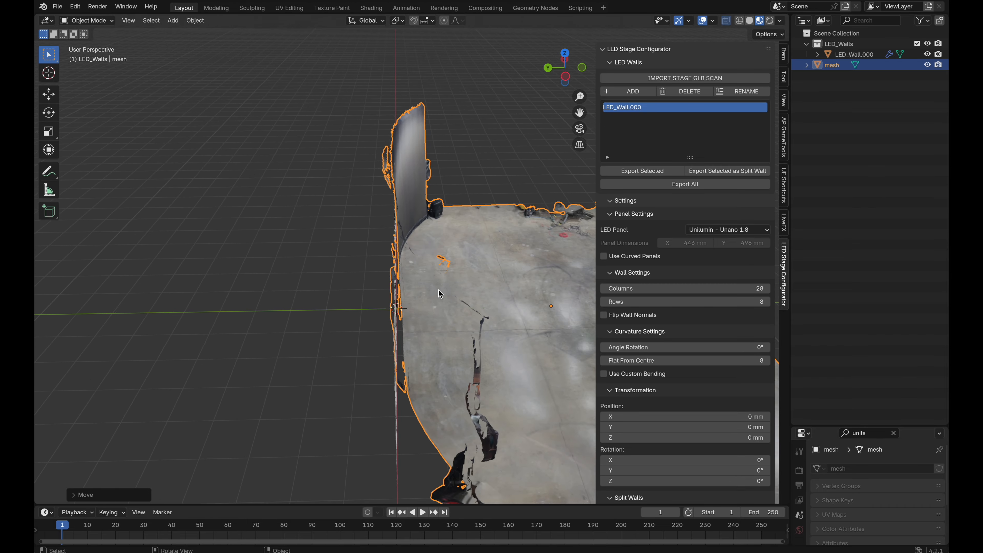
pyautogui.hscroll(5, 439, 290)
pyautogui.hscroll(-5, 438, 289)
pyautogui.hscroll(10, 439, 290)
pyautogui.scroll(-5, 438, 289)
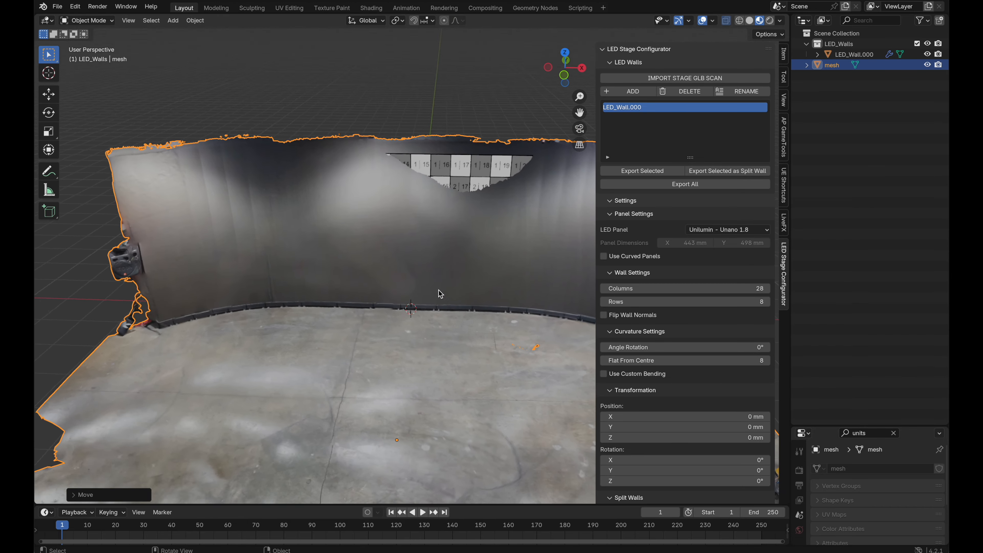
pyautogui.hscroll(5, 439, 290)
pyautogui.hscroll(-5, 439, 290)
pyautogui.scroll(-5, 437, 292)
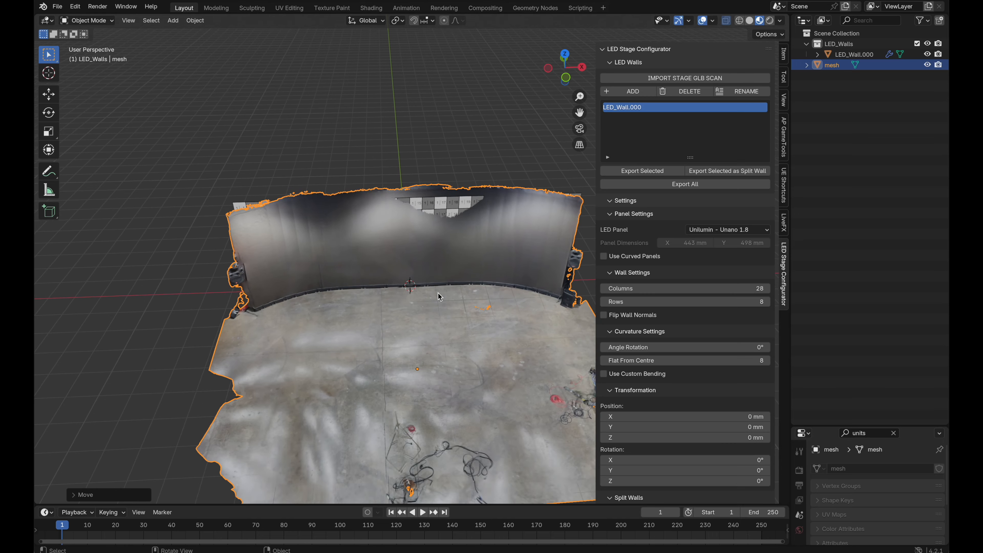
pyautogui.scroll(-3, 438, 292)
pyautogui.scroll(5, 438, 292)
pyautogui.scroll(5, 283, 263)
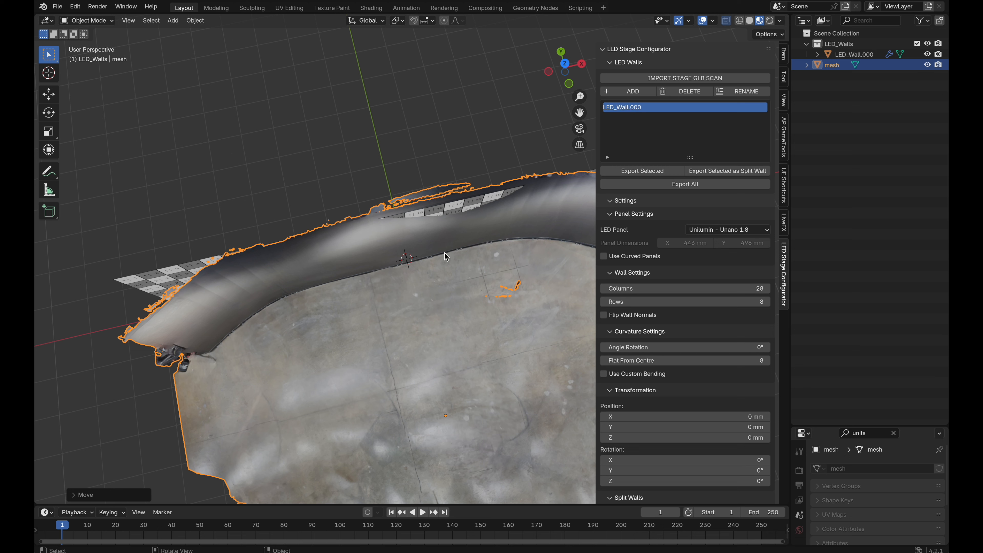
# - Select the LED wall and set its Flat From Centre to 0 and Angle Rotation to 2°
pyautogui.click(174, 271)
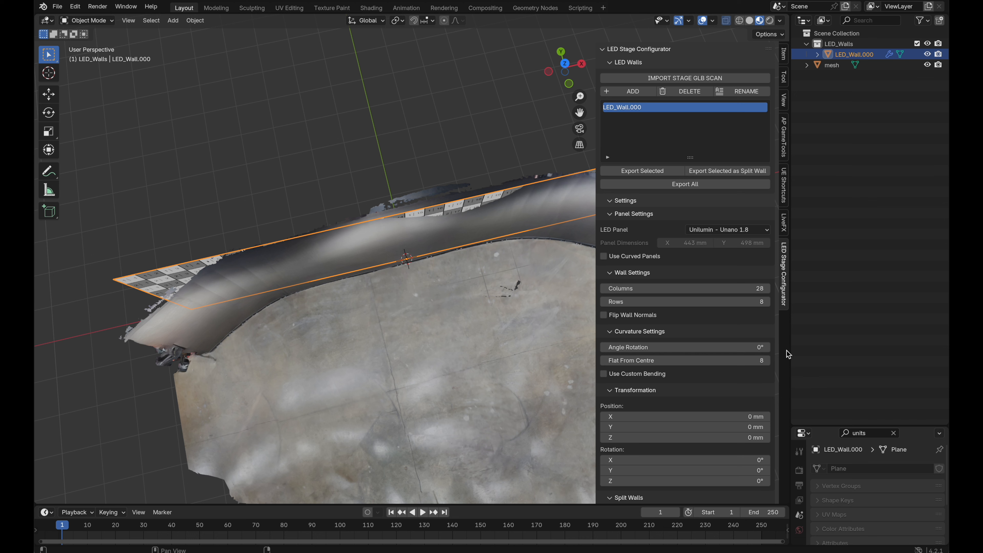
pyautogui.moveTo(692, 347)
pyautogui.mouseDown()
pyautogui.moveTo(716, 347)
pyautogui.moveTo(698, 347)
pyautogui.mouseUp()
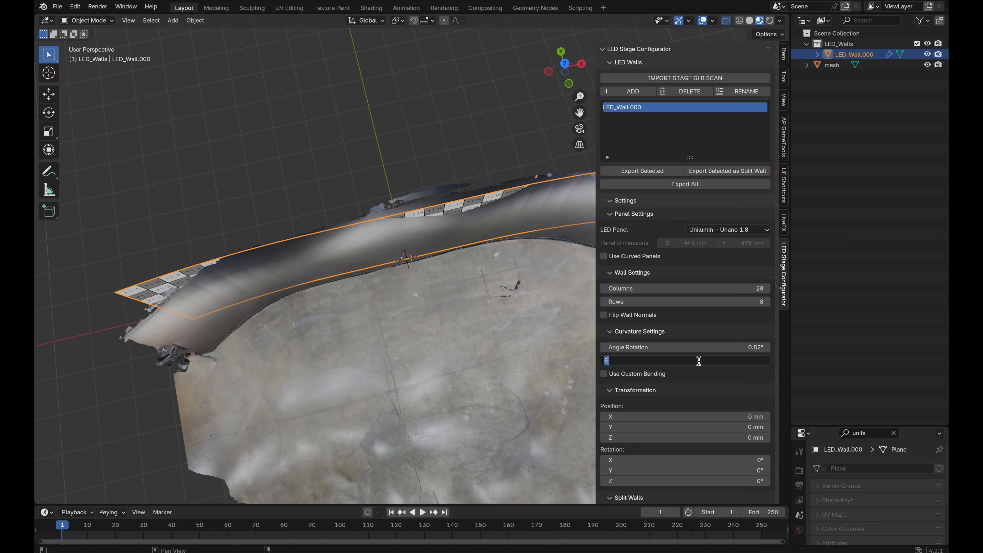
pyautogui.write('0')
pyautogui.press('Return')
pyautogui.moveTo(692, 347); pyautogui.dragTo(718, 347)
pyautogui.click(677, 350)
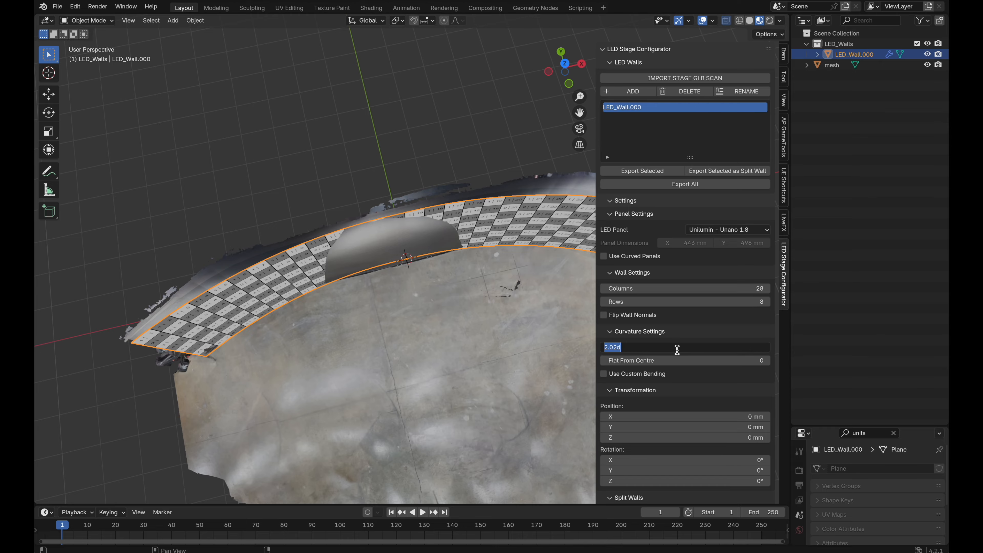
pyautogui.write('2')
pyautogui.press('Return')
# - Examine how closely the evenly curved LED wall follows the scanned wall from above and the front
pyautogui.hscroll(-10, 238, 310)
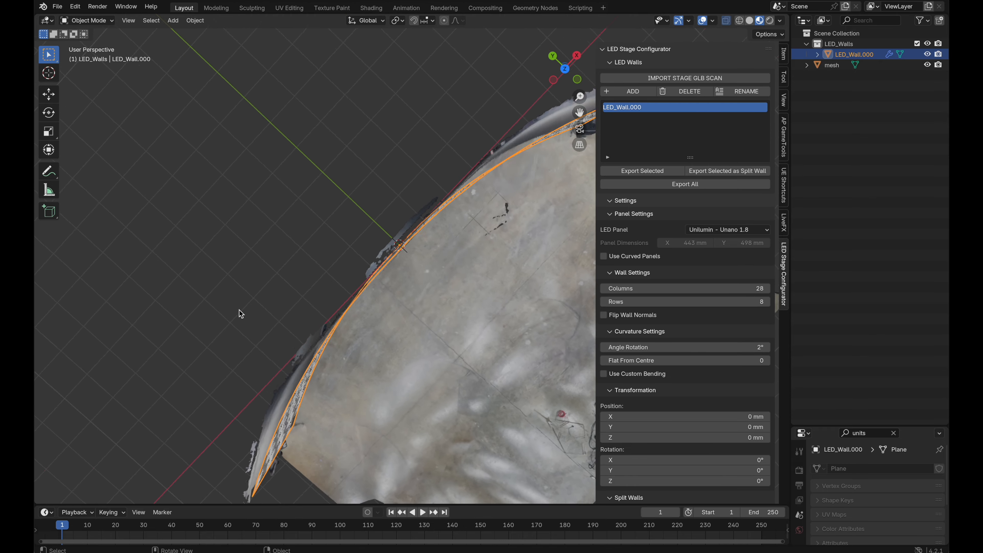
pyautogui.hscroll(5, 239, 310)
pyautogui.hscroll(-5, 239, 311)
pyautogui.hscroll(5, 239, 311)
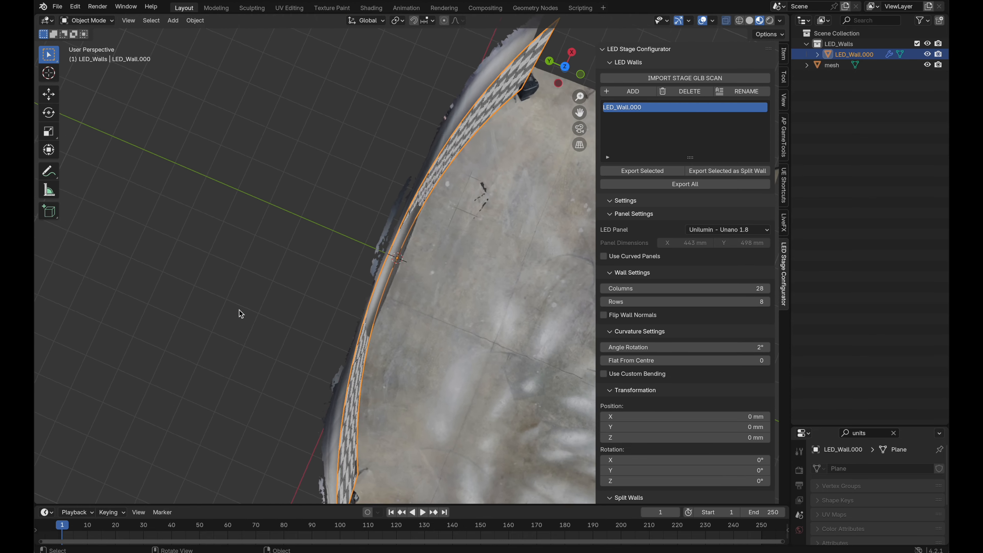
pyautogui.hscroll(-5, 238, 311)
pyautogui.hscroll(10, 239, 310)
pyautogui.hscroll(5, 239, 311)
pyautogui.scroll(3, 239, 310)
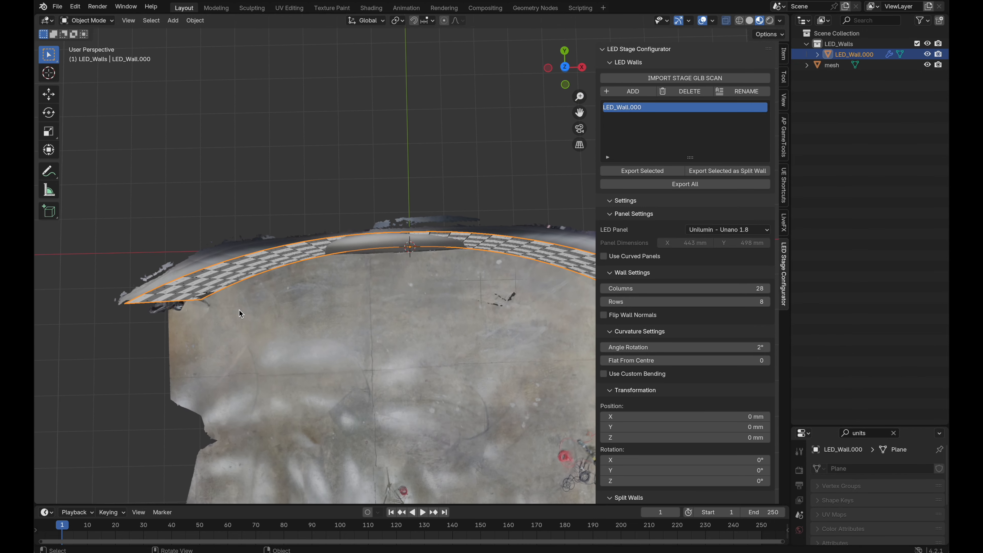
pyautogui.scroll(-10, 362, 267)
pyautogui.scroll(-5, 363, 270)
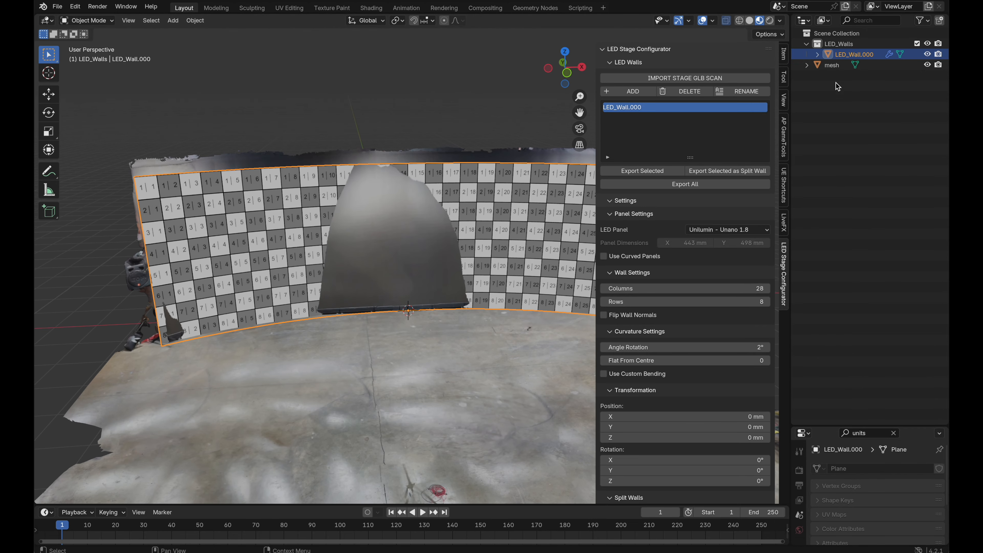
# - Hide LED_Wall.000 and examine the panel seams along the base of the scanned wall near its centre
pyautogui.click(928, 54)
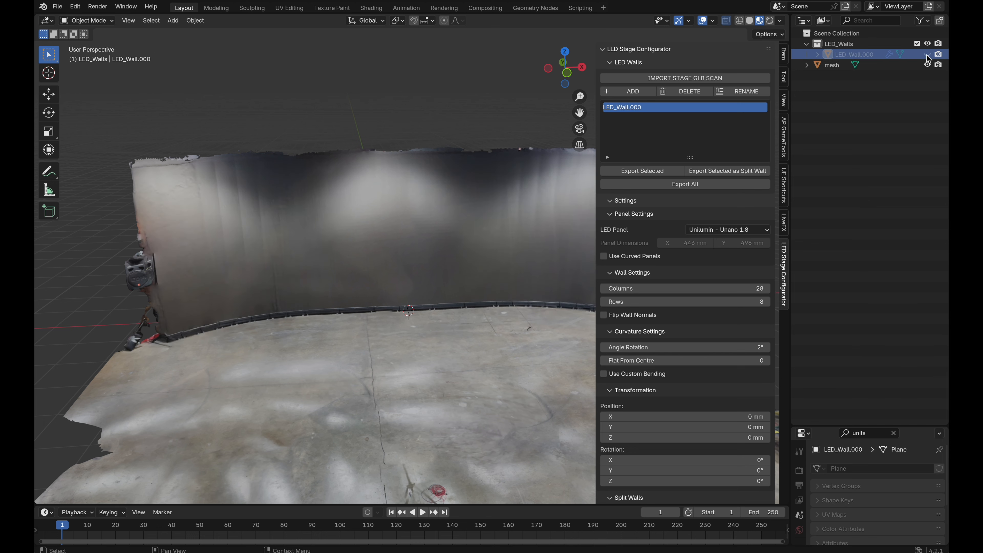
pyautogui.click(928, 54)
pyautogui.press('h')
pyautogui.scroll(6, 314, 312)
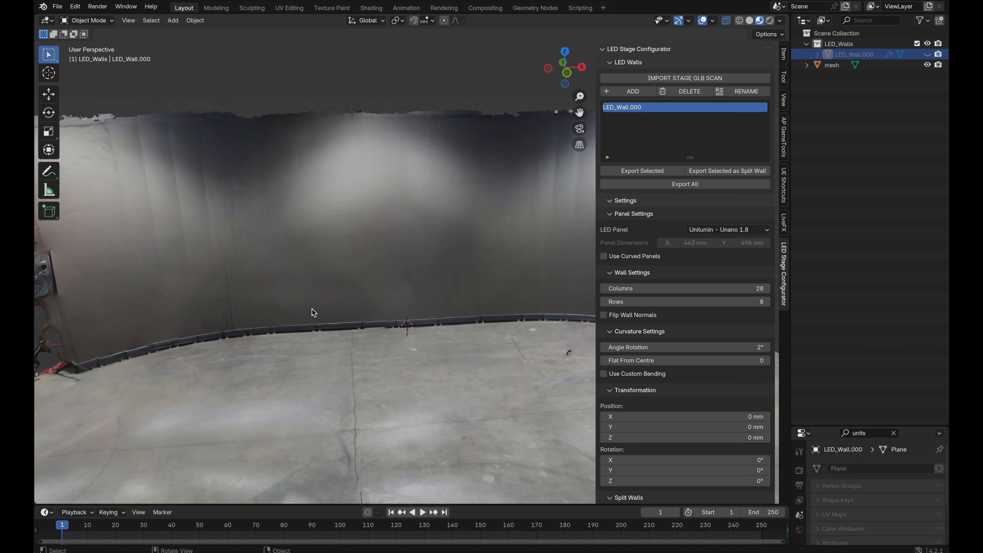
pyautogui.hscroll(8, 314, 312)
pyautogui.scroll(3, 314, 313)
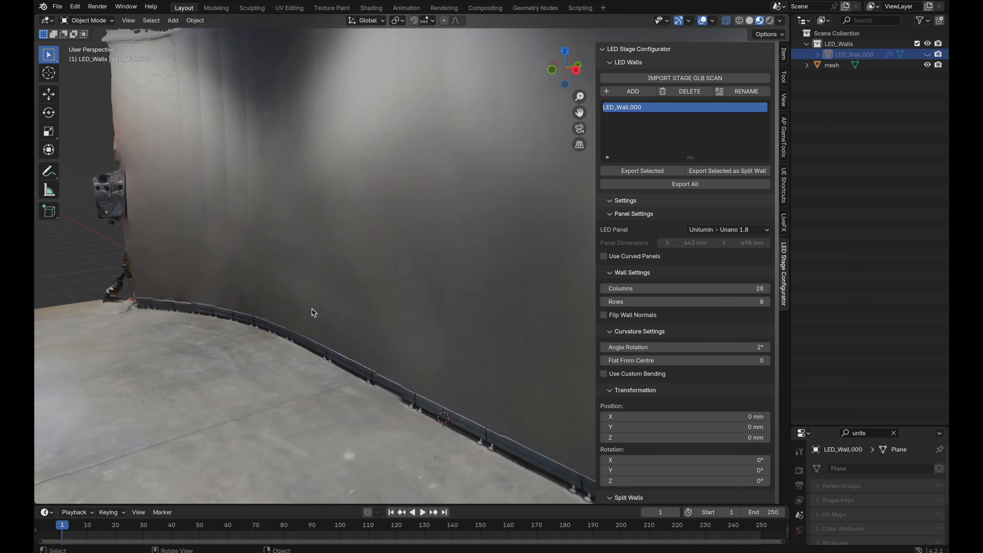
pyautogui.keyDown('shift'); pyautogui.hscroll(5, 314, 313); pyautogui.keyUp('shift')
pyautogui.keyDown('shift'); pyautogui.scroll(-3, 314, 312); pyautogui.keyUp('shift')
pyautogui.hscroll(-8, 314, 312)
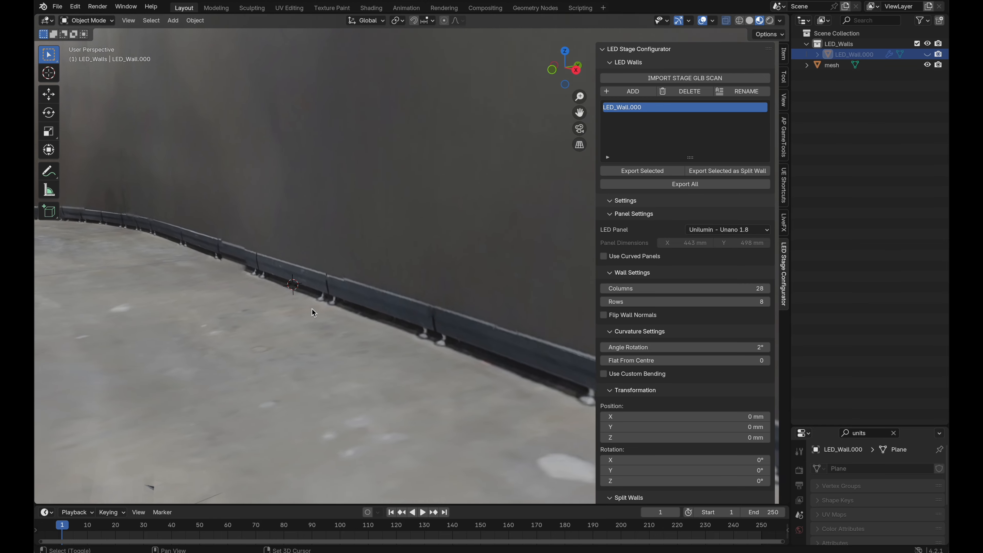
pyautogui.scroll(-6, 314, 312)
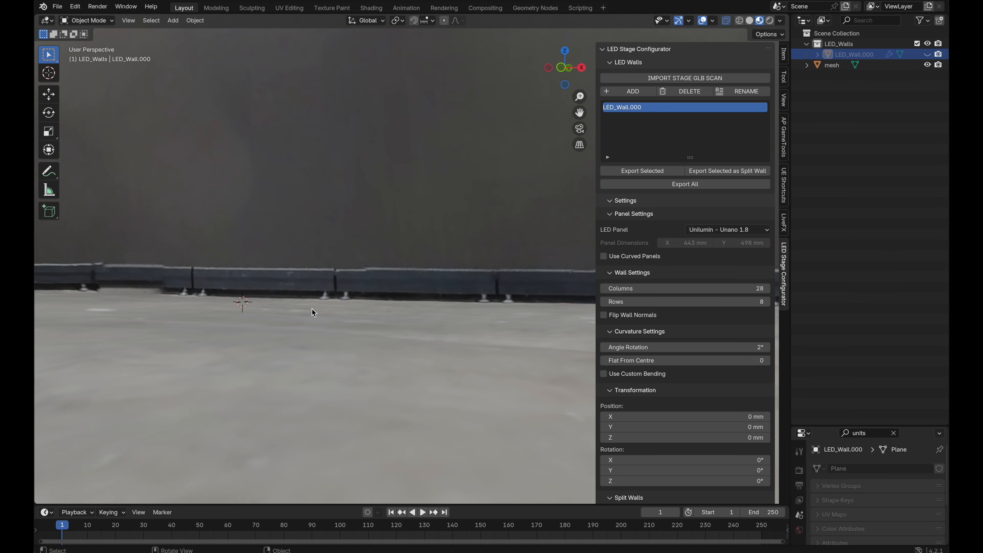
pyautogui.scroll(2, 314, 313)
pyautogui.scroll(-2, 314, 313)
pyautogui.scroll(-3, 313, 312)
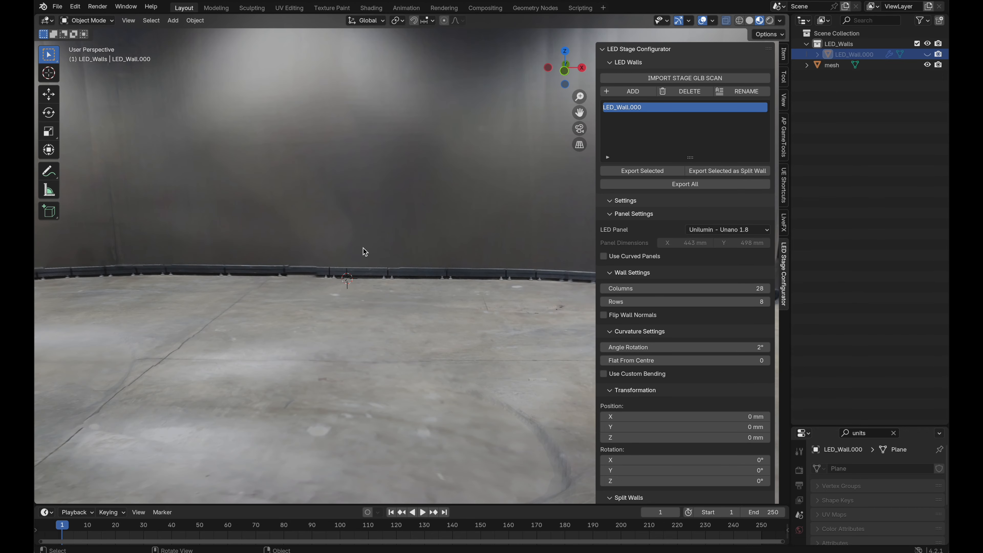
# - Trace the scanned wall's base towards both ends to find where the straight section turns into the curve
pyautogui.hscroll(-10, 520, 268)
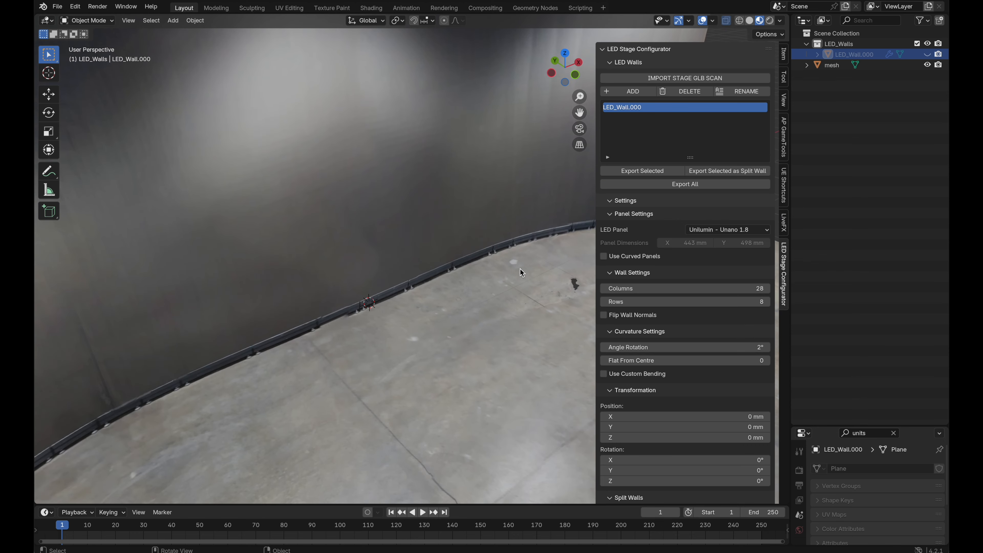
pyautogui.keyDown('shift'); pyautogui.hscroll(5, 520, 268); pyautogui.keyUp('shift')
pyautogui.hscroll(10, 519, 268)
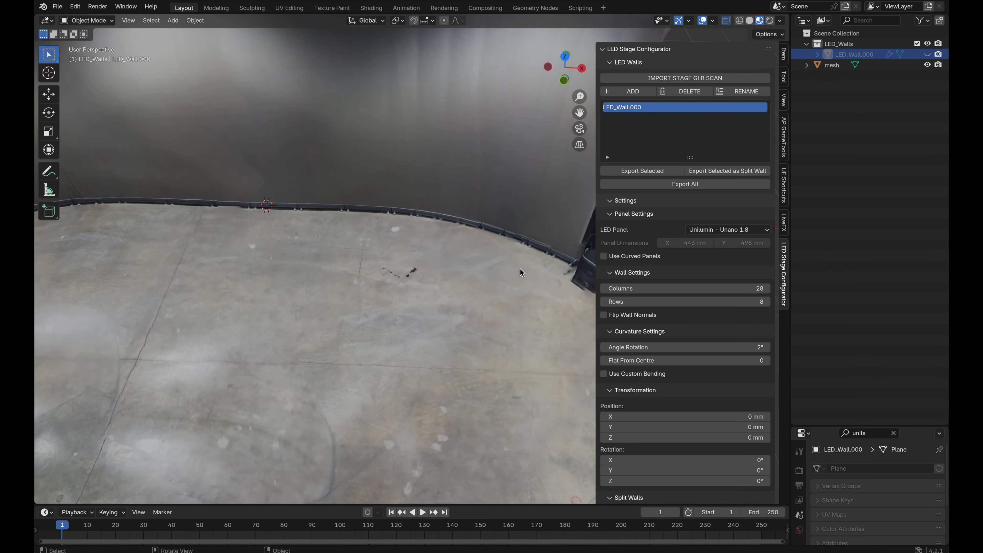
pyautogui.keyDown('shift'); pyautogui.hscroll(-10, 520, 272); pyautogui.keyUp('shift')
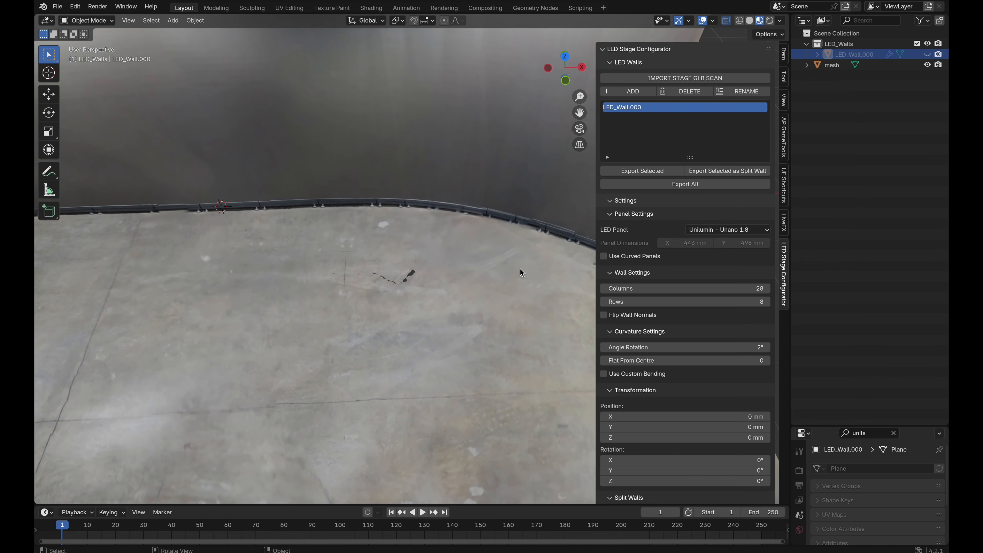
pyautogui.keyDown('shift'); pyautogui.hscroll(-5, 520, 276); pyautogui.keyUp('shift')
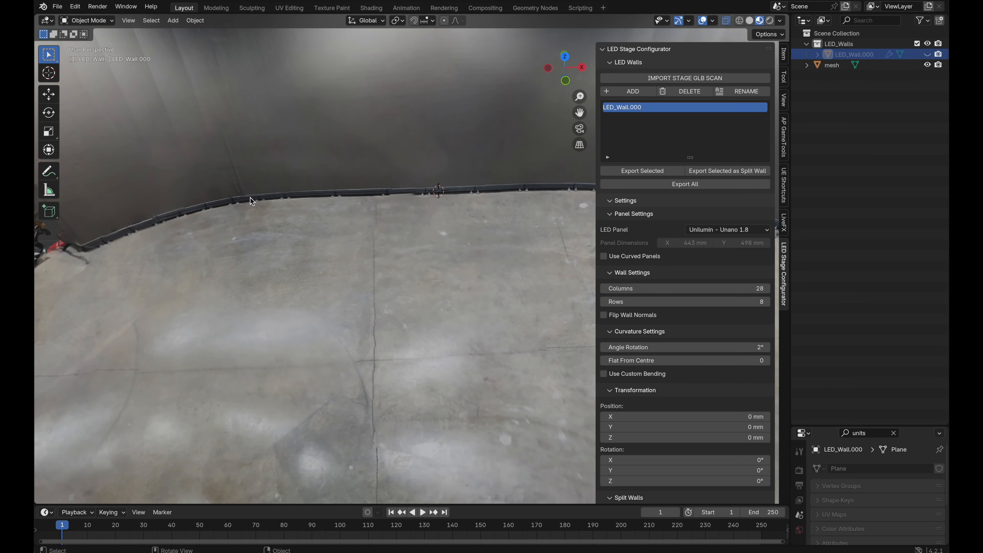
pyautogui.keyDown('shift'); pyautogui.hscroll(5, 427, 216); pyautogui.keyUp('shift')
pyautogui.keyDown('shift'); pyautogui.hscroll(-2, 426, 216); pyautogui.keyUp('shift')
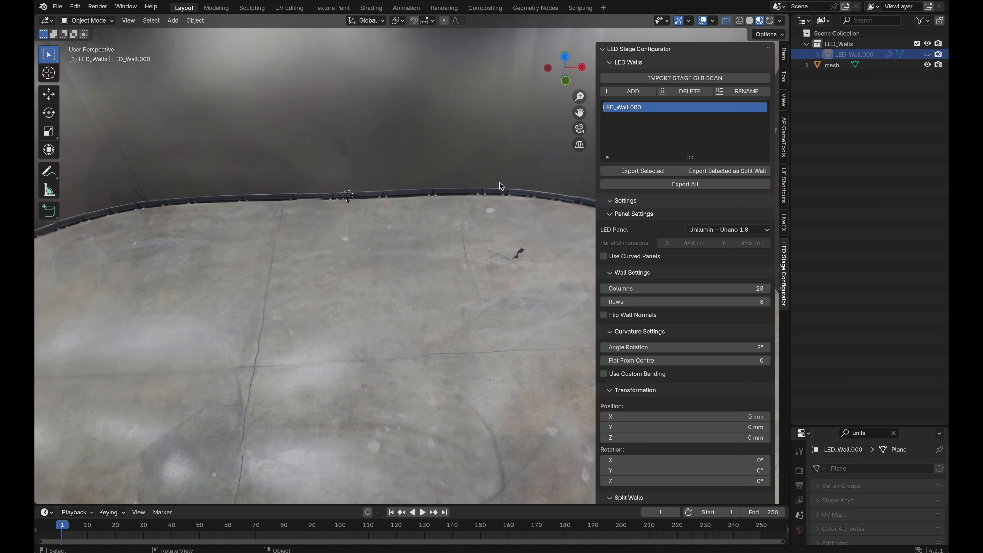
pyautogui.scroll(-10, 502, 191)
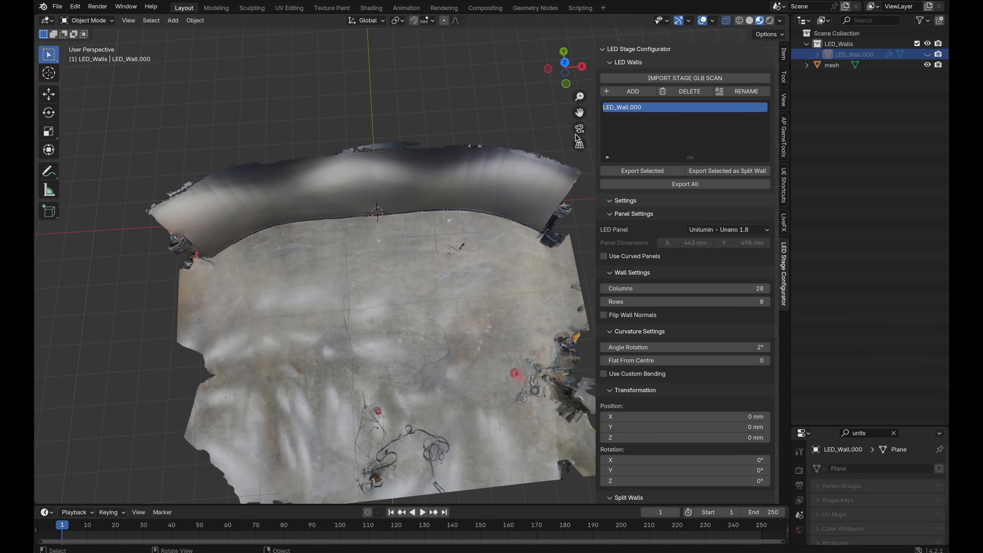
# - Show the LED wall again and curve it with Flat From Centre 7 and Angle Rotation 3.34°
pyautogui.click(927, 54)
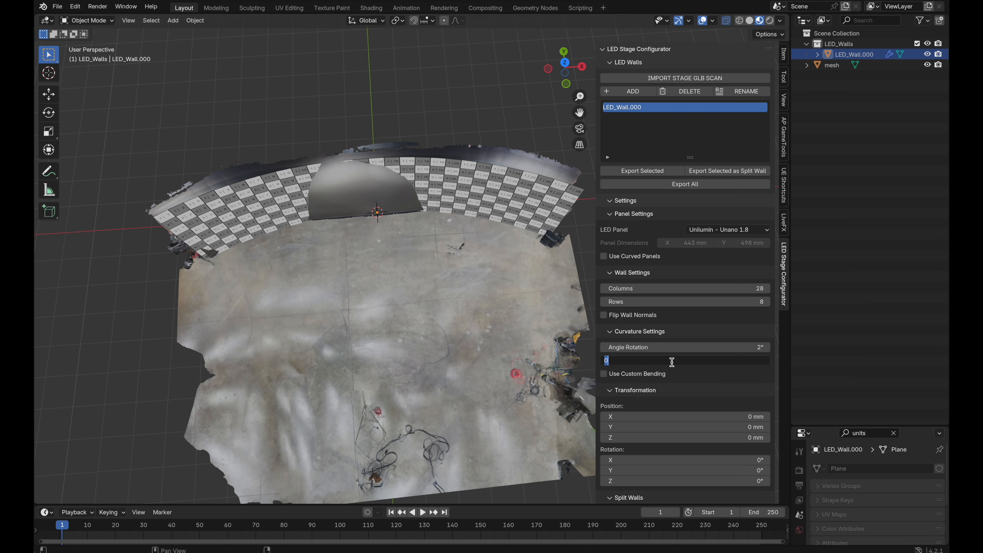
pyautogui.press('Return')
pyautogui.scroll(10, 470, 215)
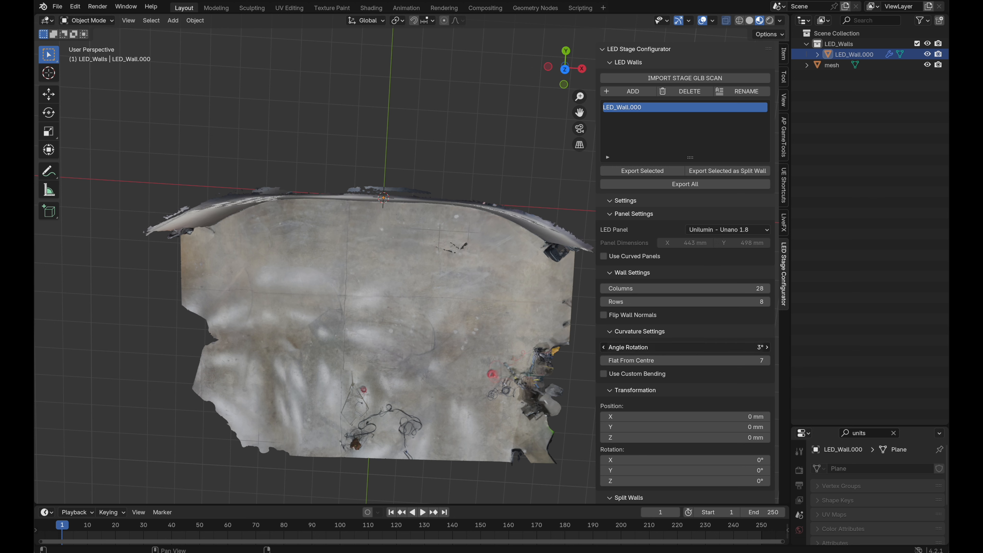
pyautogui.moveTo(685, 348); pyautogui.dragTo(695, 347)
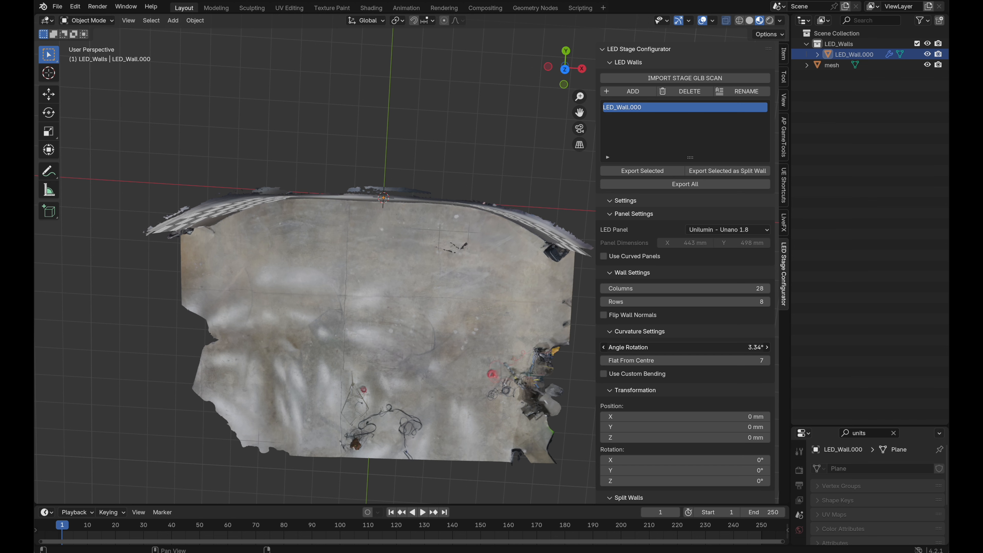
# - Set the LED wall's Flat From Centre to 8
pyautogui.scroll(-5, 409, 299)
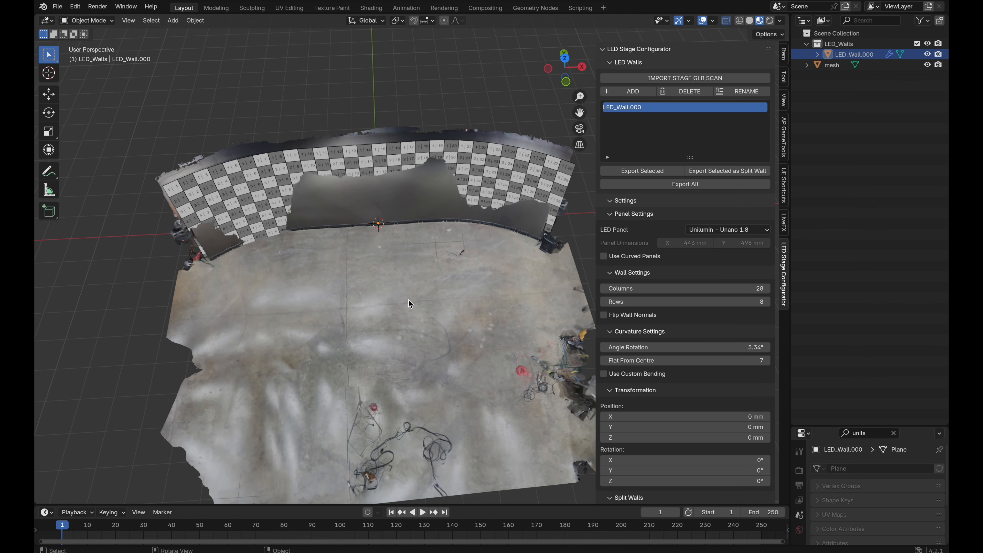
pyautogui.write('8')
pyautogui.press('Return')
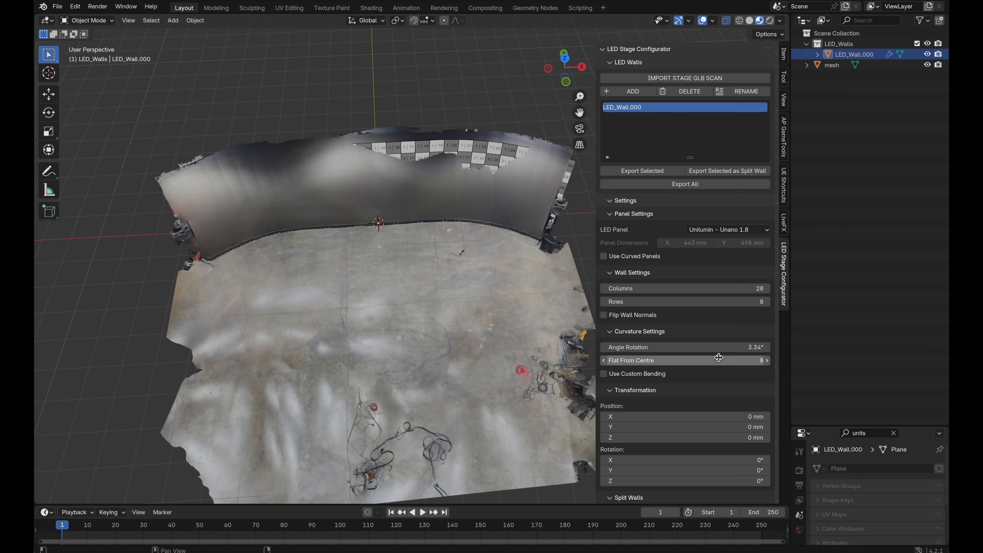
pyautogui.scroll(8, 467, 270)
pyautogui.scroll(-5, 468, 270)
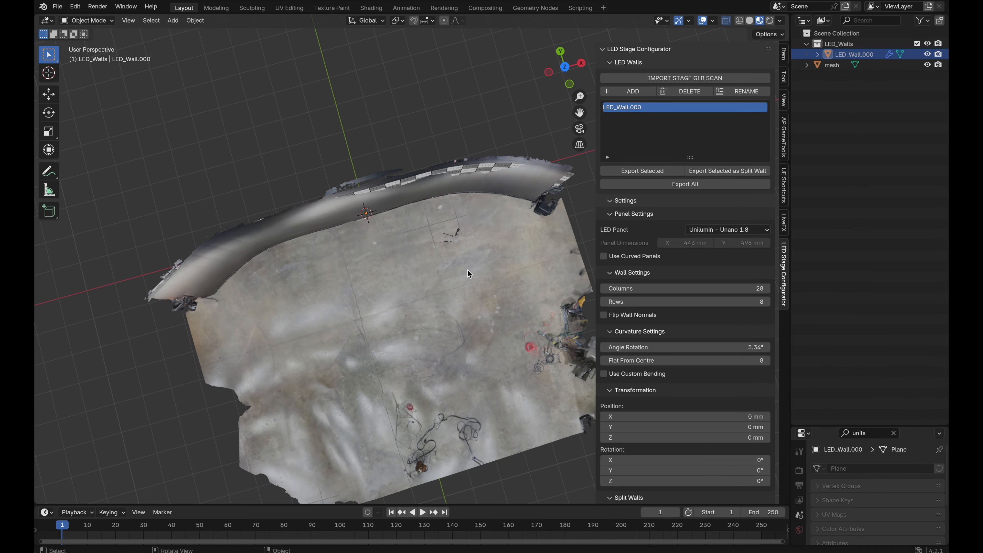
# - Compare the adjusted LED wall's curve with the scanned wall from above
pyautogui.keyDown('shift'); pyautogui.hscroll(-4, 468, 270); pyautogui.keyUp('shift')
pyautogui.scroll(3, 467, 270)
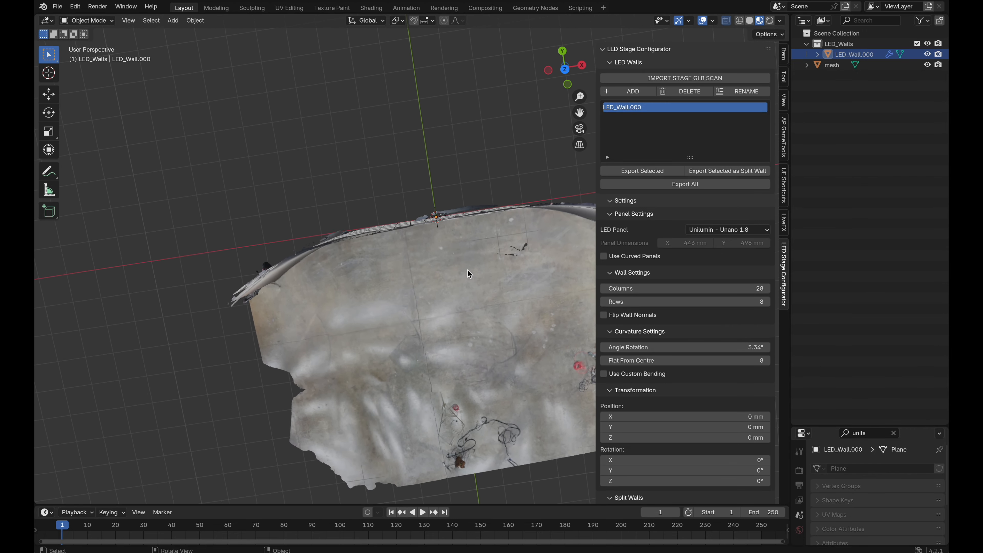
pyautogui.keyDown('shift'); pyautogui.hscroll(4, 468, 269); pyautogui.keyUp('shift')
pyautogui.hscroll(-4, 468, 269)
pyautogui.scroll(-3, 467, 270)
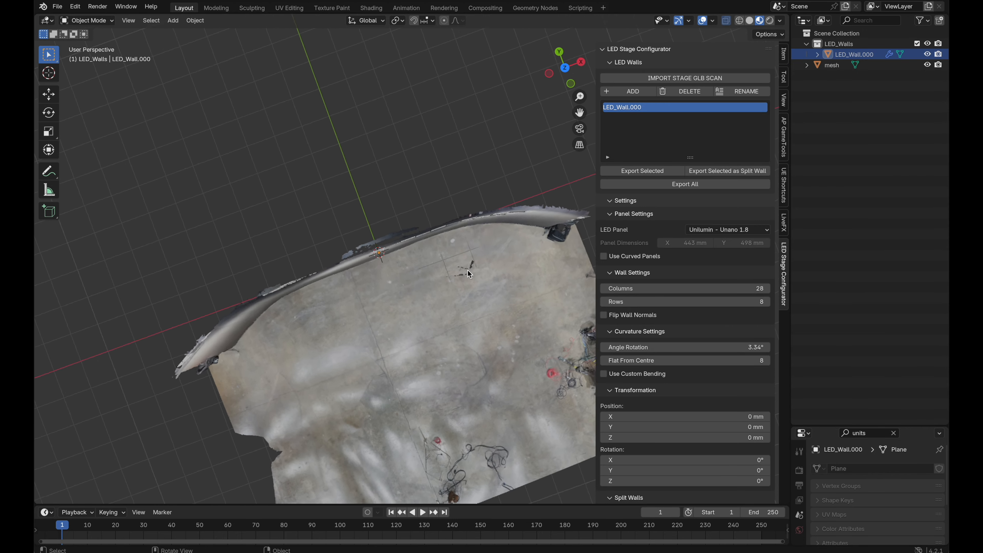
pyautogui.hscroll(-5, 467, 270)
pyautogui.hscroll(5, 467, 270)
pyautogui.scroll(-5, 467, 270)
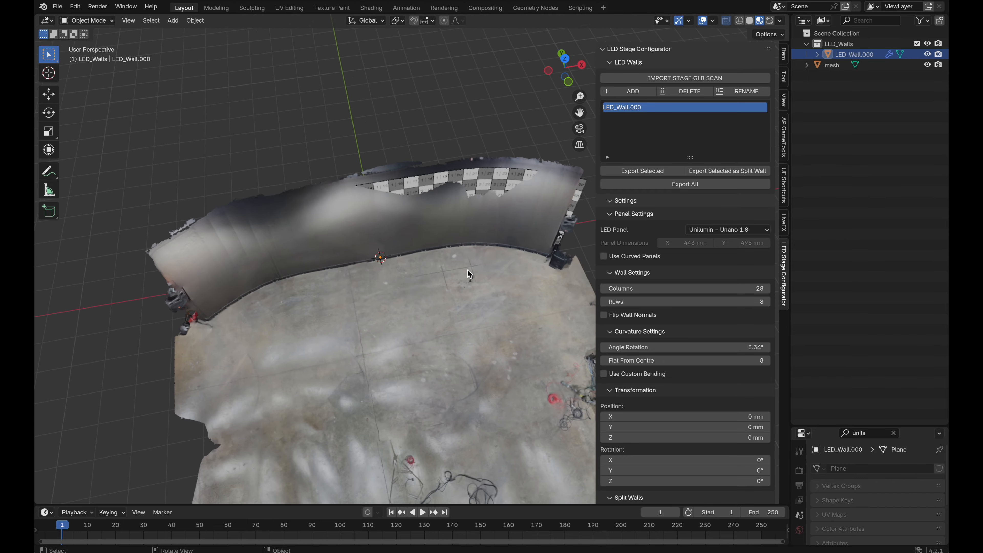
# - Check the LED wall's fit against the scanned wall from both ends and the front
pyautogui.keyDown('shift'); pyautogui.hscroll(2, 467, 270); pyautogui.keyUp('shift')
pyautogui.hscroll(6, 467, 270)
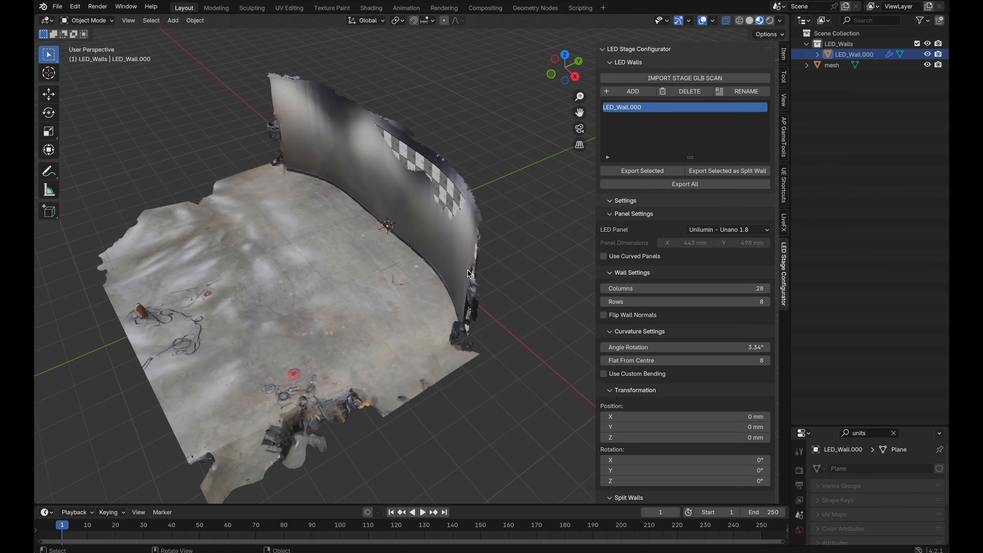
pyautogui.hscroll(-5, 468, 270)
pyautogui.scroll(-4, 467, 270)
pyautogui.hscroll(-12, 242, 253)
pyautogui.scroll(4, 242, 253)
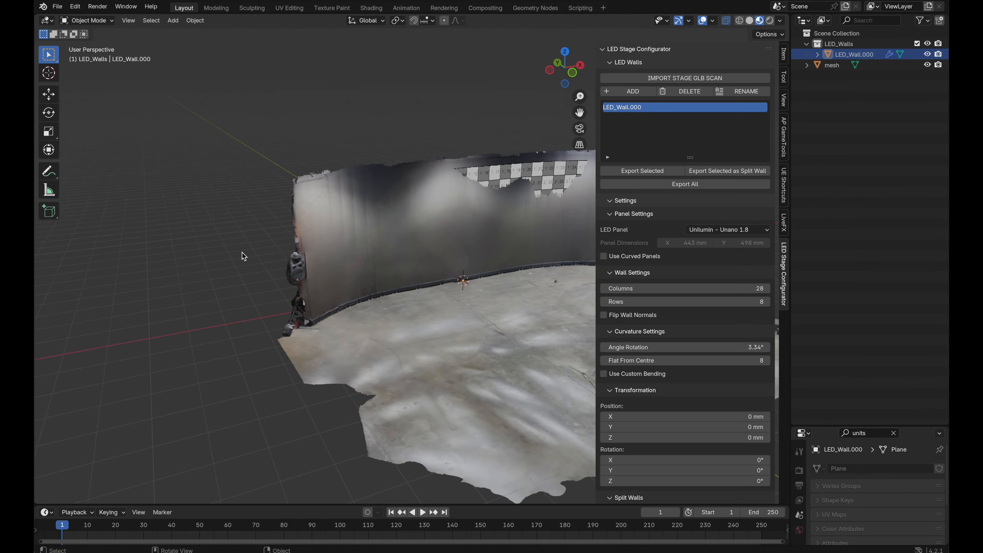
pyautogui.hscroll(12, 242, 253)
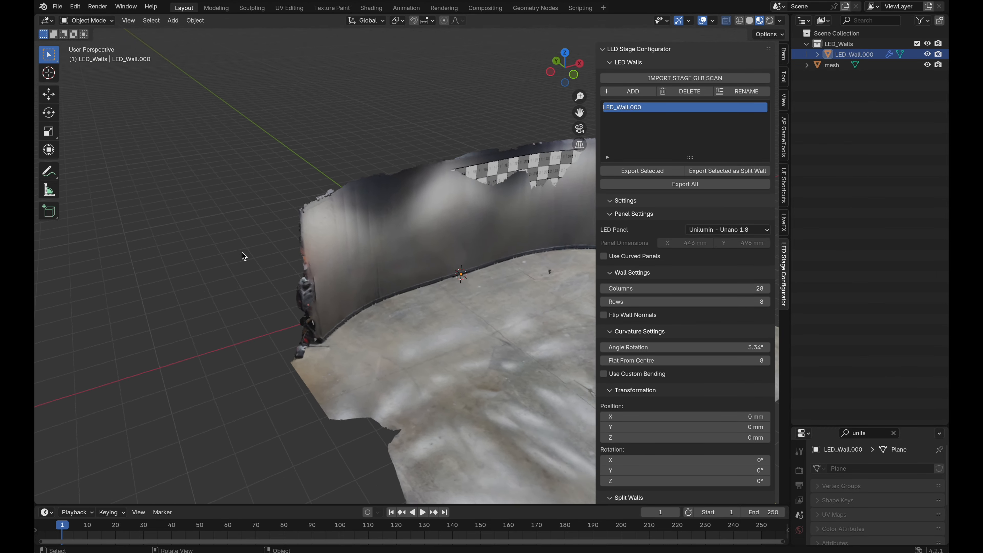
pyautogui.scroll(3, 312, 278)
pyautogui.scroll(3, 312, 278)
pyautogui.keyDown('shift'); pyautogui.hscroll(4, 389, 282); pyautogui.keyUp('shift')
pyautogui.keyDown('shift'); pyautogui.scroll(-2, 389, 282); pyautogui.keyUp('shift')
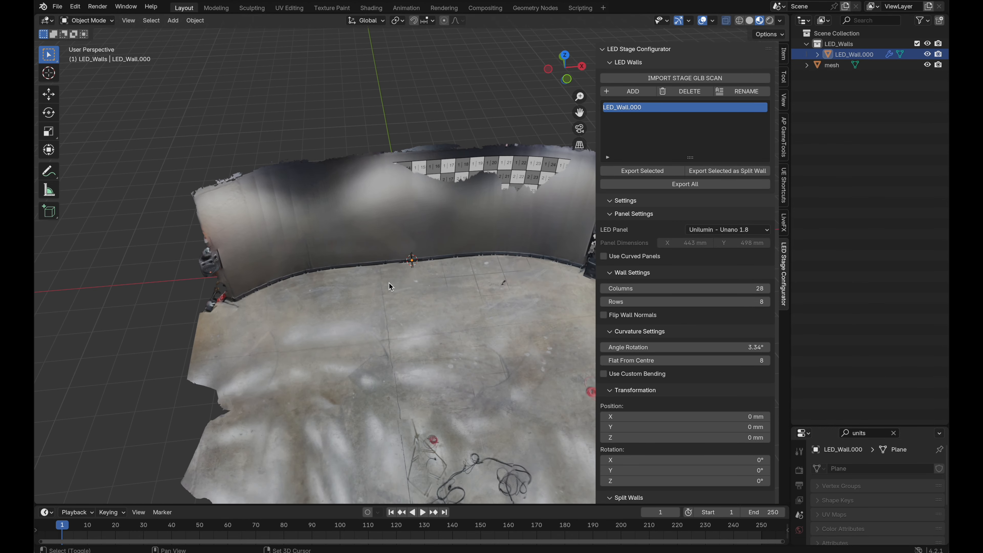
# - Move the stage scan mesh slightly along the X axis to line it up with the LED wall
pyautogui.hscroll(3, 471, 284)
pyautogui.hscroll(-4, 472, 283)
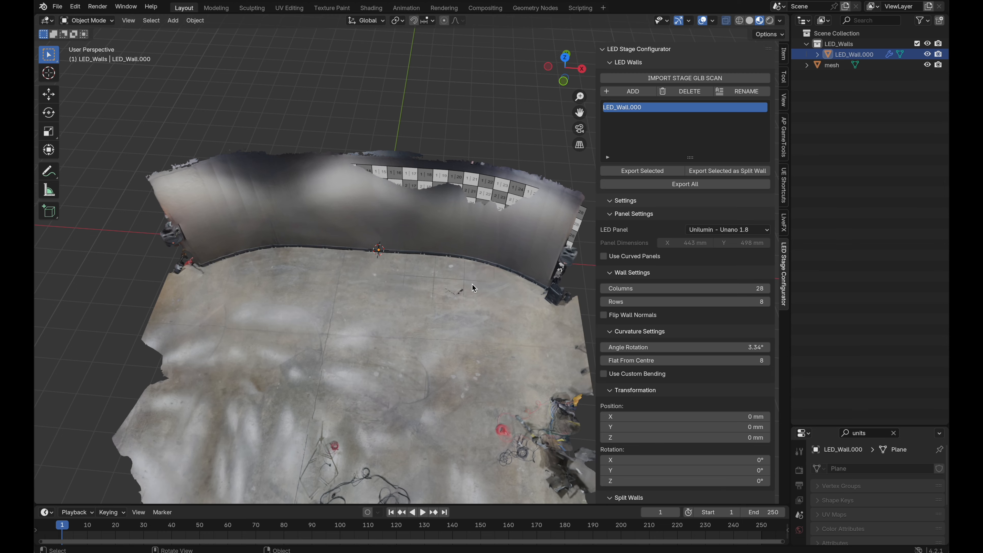
pyautogui.click(471, 284)
pyautogui.press('g')
pyautogui.press('x')
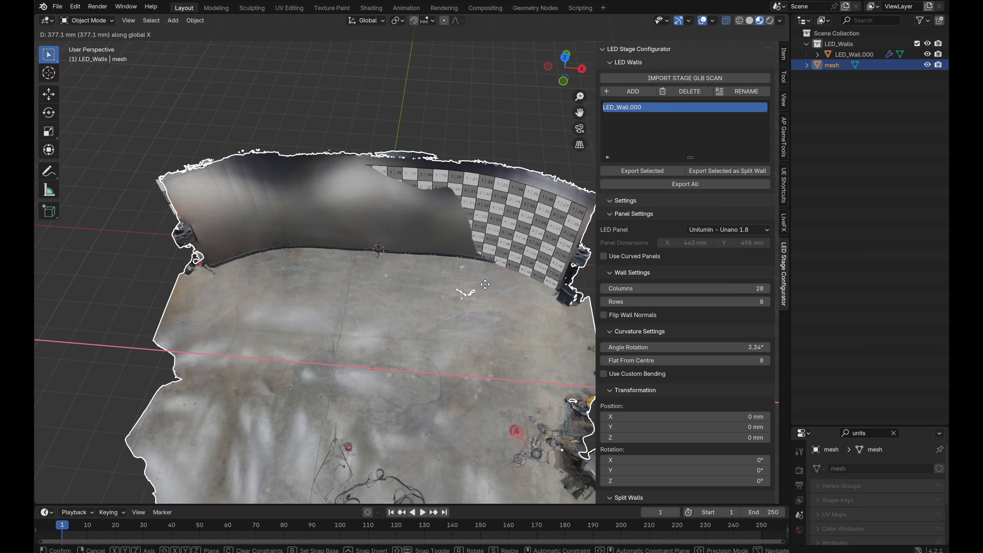
pyautogui.click(479, 288)
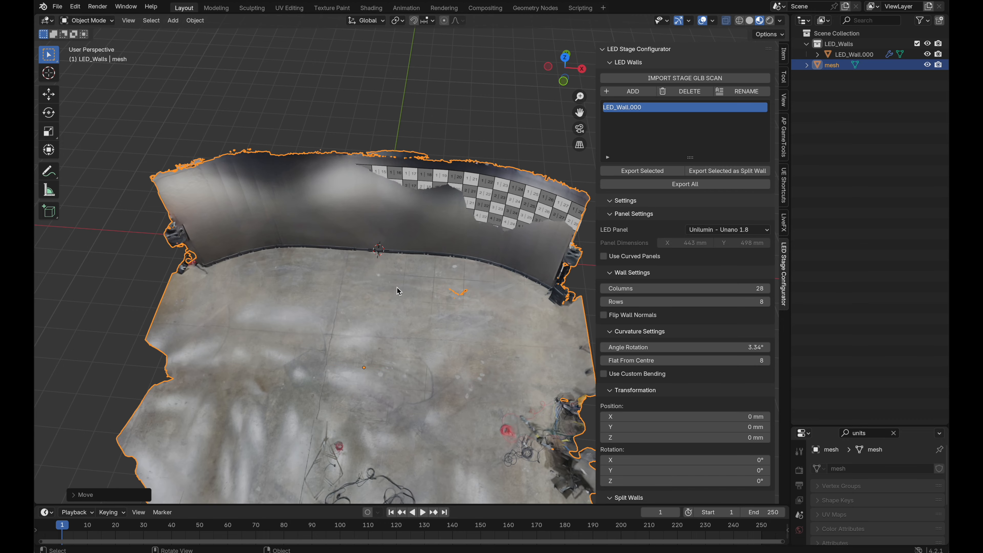
# - Select the LED wall and raise its Z position to 176 mm to match the scanned wall's base
pyautogui.scroll(-6, 396, 286)
pyautogui.keyDown('shift'); pyautogui.hscroll(-4, 396, 287); pyautogui.keyUp('shift')
pyautogui.scroll(5, 396, 286)
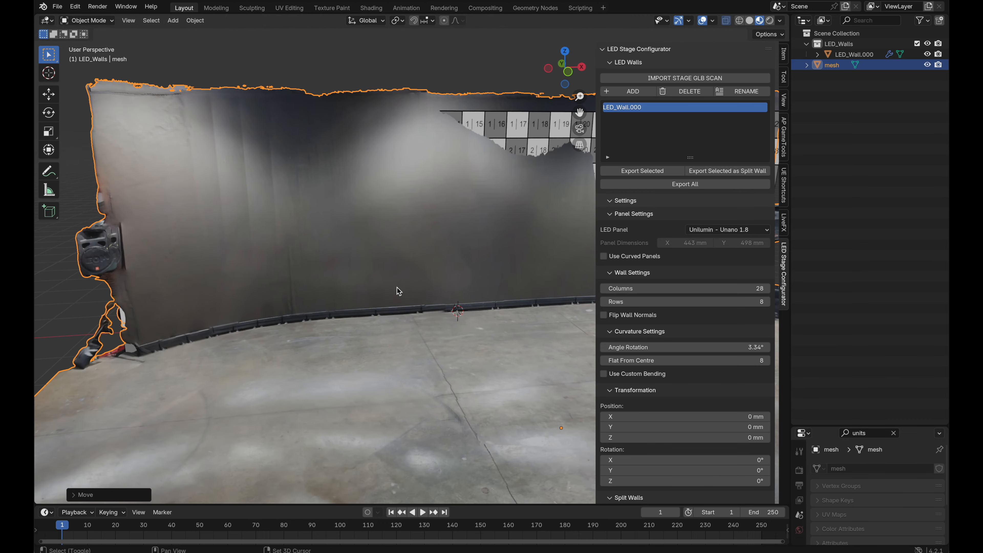
pyautogui.keyDown('shift'); pyautogui.hscroll(-4, 396, 287); pyautogui.keyUp('shift')
pyautogui.scroll(3, 397, 286)
pyautogui.keyDown('shift'); pyautogui.hscroll(10, 397, 287); pyautogui.keyUp('shift')
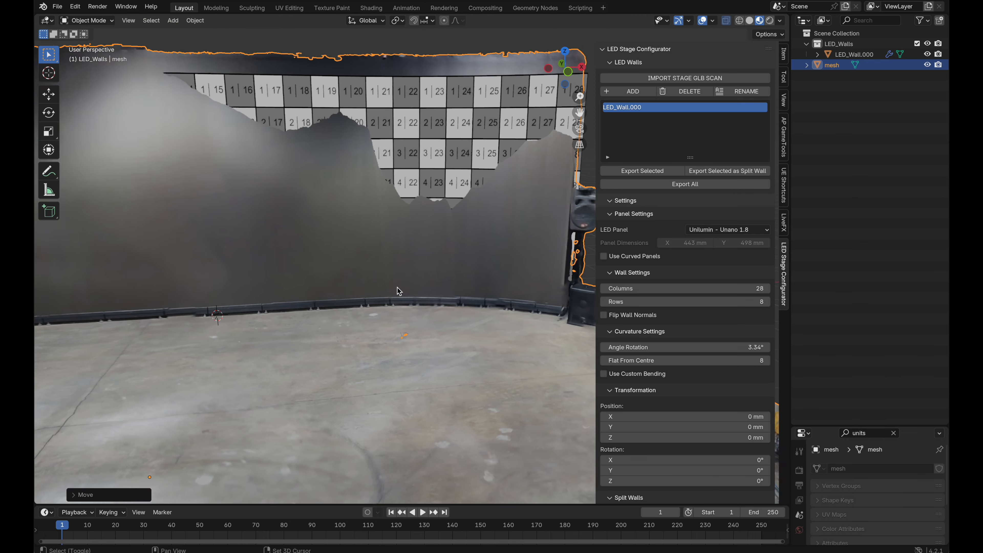
pyautogui.keyDown('shift'); pyautogui.hscroll(4, 399, 290); pyautogui.keyUp('shift')
pyautogui.scroll(3, 398, 290)
pyautogui.click(363, 77)
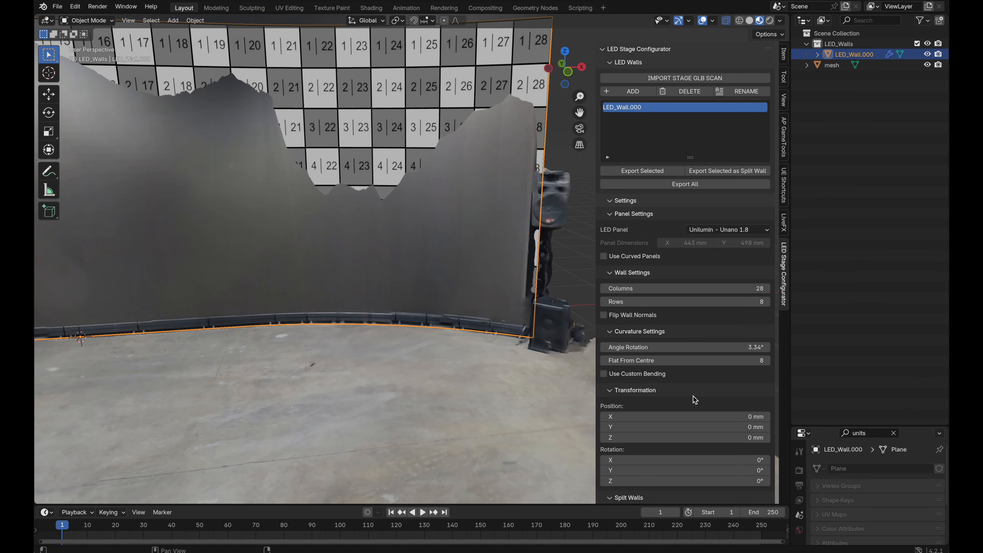
pyautogui.moveTo(701, 429); pyautogui.dragTo(745, 438)
pyautogui.hotkey('ctrl', 'z')
pyautogui.scroll(-3, 353, 320)
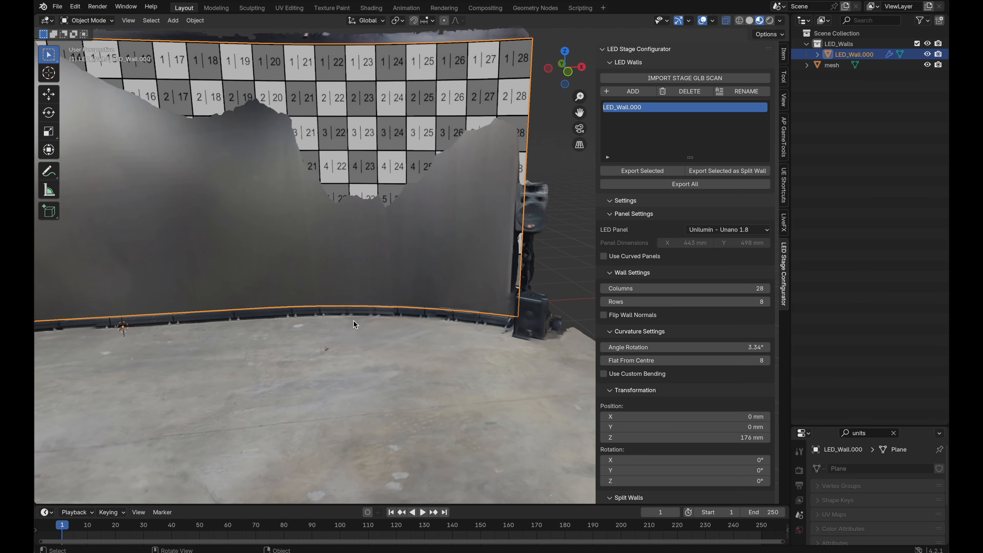
# - Lower the LED wall's Z position to 164 mm to fit the scan at the wall's far end
pyautogui.keyDown('shift'); pyautogui.hscroll(-5, 353, 320); pyautogui.keyUp('shift')
pyautogui.keyDown('shift'); pyautogui.hscroll(-10, 353, 320); pyautogui.keyUp('shift')
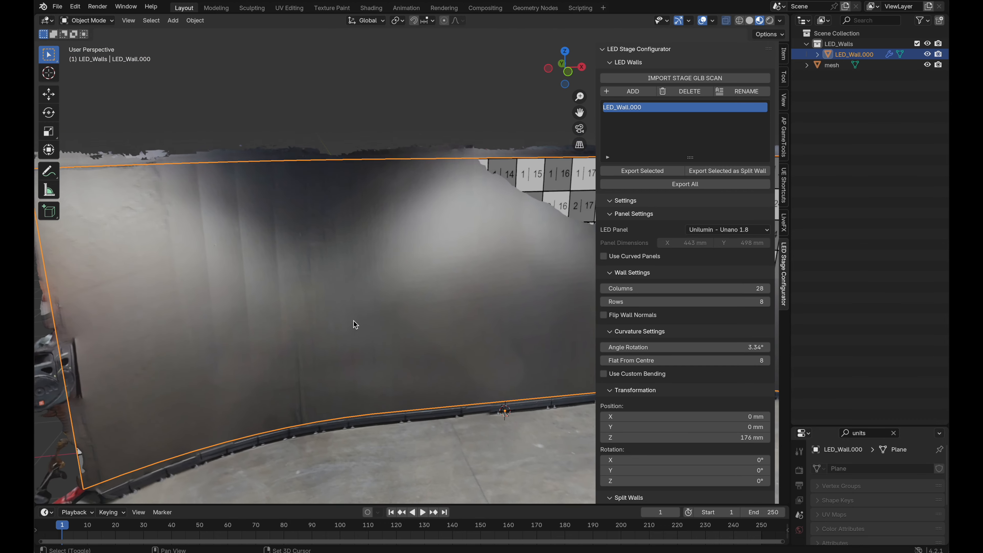
pyautogui.hscroll(-10, 353, 320)
pyautogui.keyDown('shift'); pyautogui.hscroll(-7, 353, 320); pyautogui.keyUp('shift')
pyautogui.hscroll(-8, 354, 320)
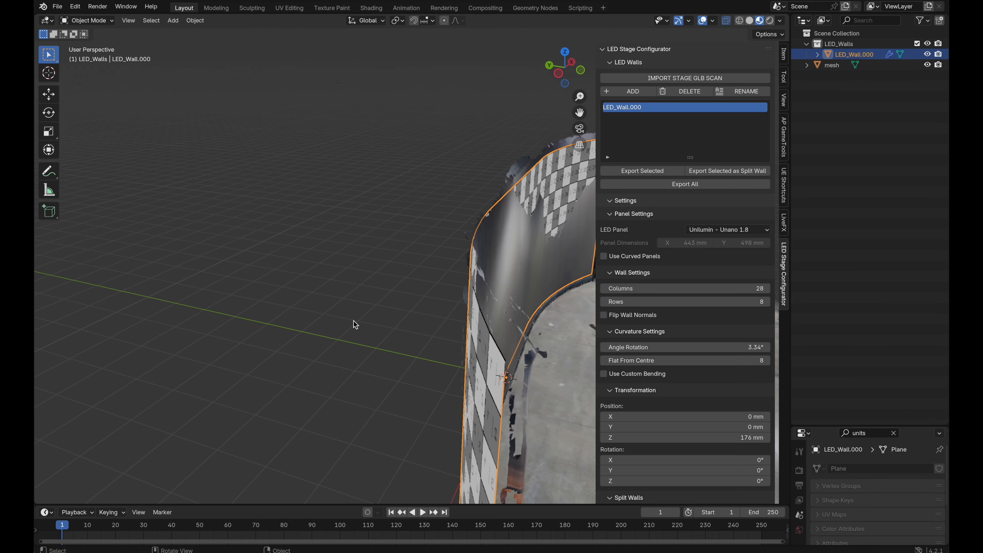
pyautogui.keyDown('shift'); pyautogui.hscroll(8, 353, 320); pyautogui.keyUp('shift')
pyautogui.hscroll(10, 353, 322)
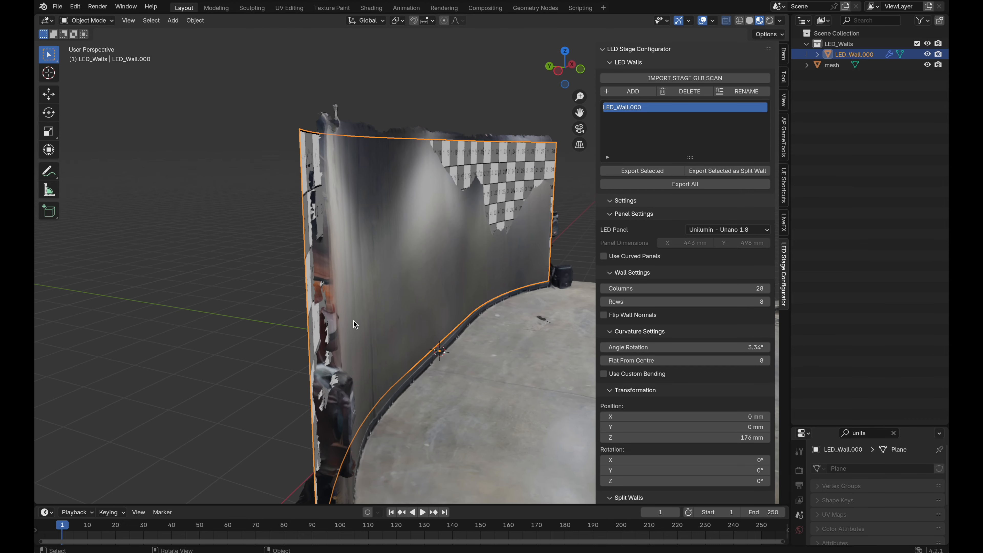
pyautogui.moveTo(719, 438)
pyautogui.mouseDown()
pyautogui.moveTo(743, 438)
pyautogui.moveTo(710, 441)
pyautogui.mouseUp()
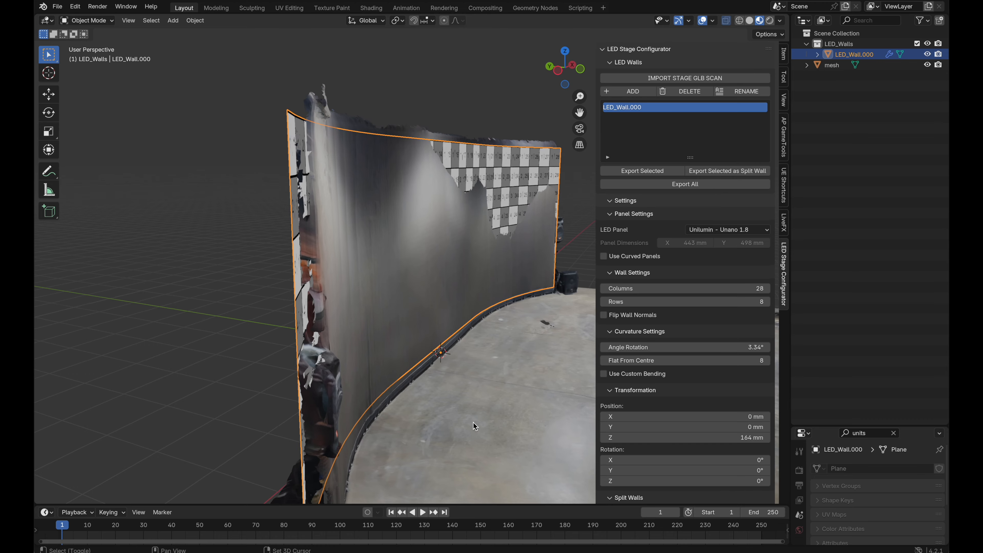
# - Set the LED wall's curvature angle rotation to 4° so its curve follows the scanned wall
pyautogui.keyDown('shift'); pyautogui.scroll(-10, 472, 421); pyautogui.keyUp('shift')
pyautogui.keyDown('shift'); pyautogui.scroll(2, 473, 422); pyautogui.keyUp('shift')
pyautogui.hscroll(10, 401, 284)
pyautogui.hscroll(-15, 400, 284)
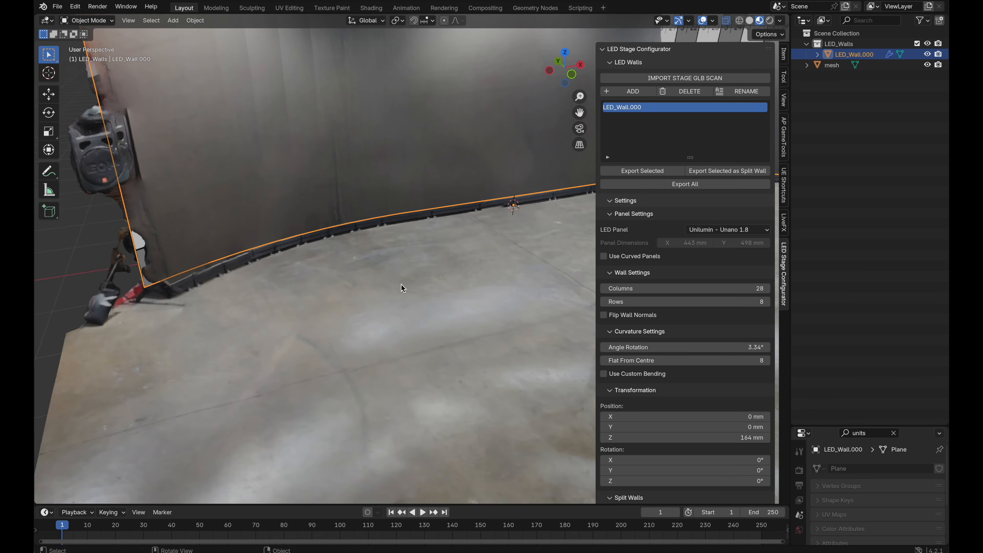
pyautogui.scroll(10, 401, 283)
pyautogui.hscroll(-12, 401, 284)
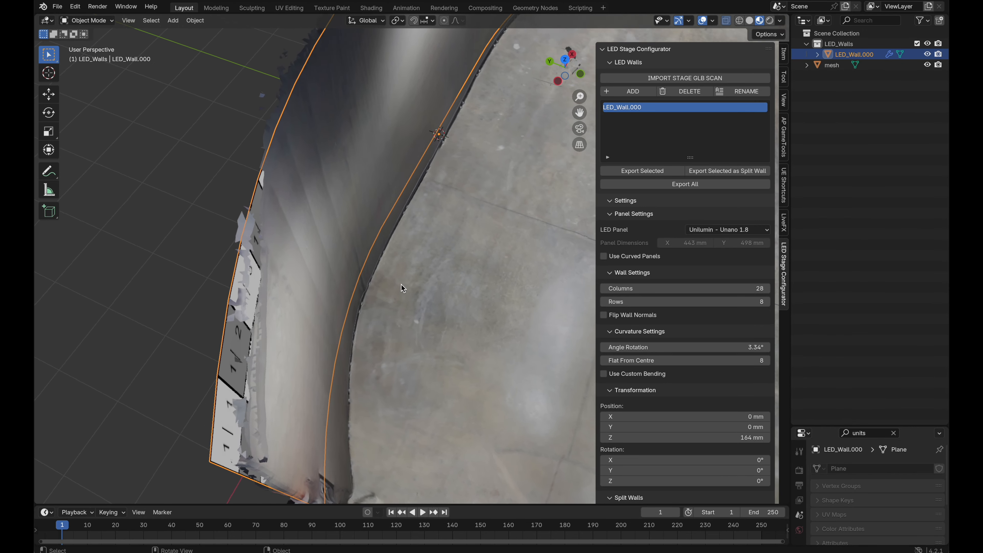
pyautogui.keyDown('shift'); pyautogui.scroll(-5, 401, 283); pyautogui.keyUp('shift')
pyautogui.keyDown('shift'); pyautogui.hscroll(4, 401, 283); pyautogui.keyUp('shift')
pyautogui.keyDown('shift'); pyautogui.hscroll(1, 401, 283); pyautogui.keyUp('shift')
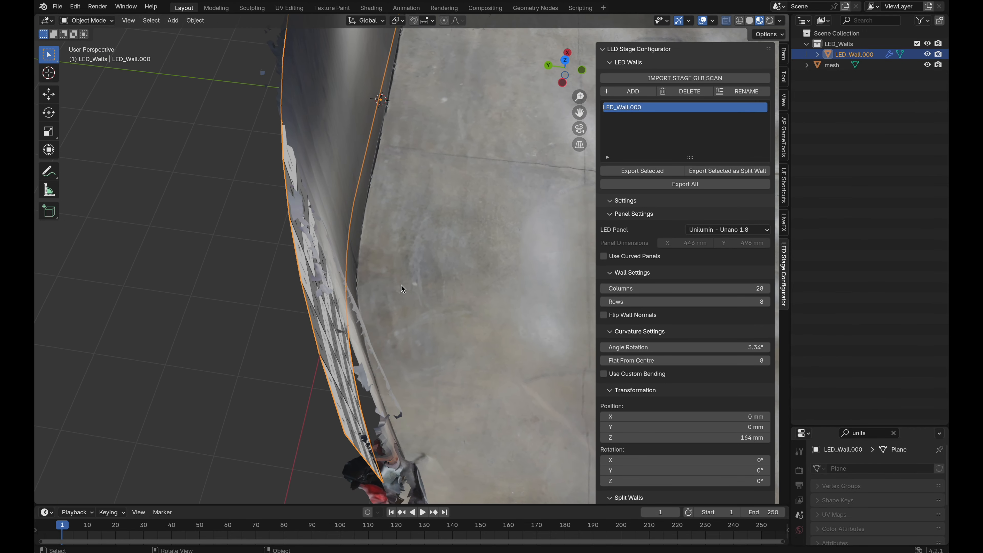
pyautogui.moveTo(685, 348); pyautogui.dragTo(716, 348)
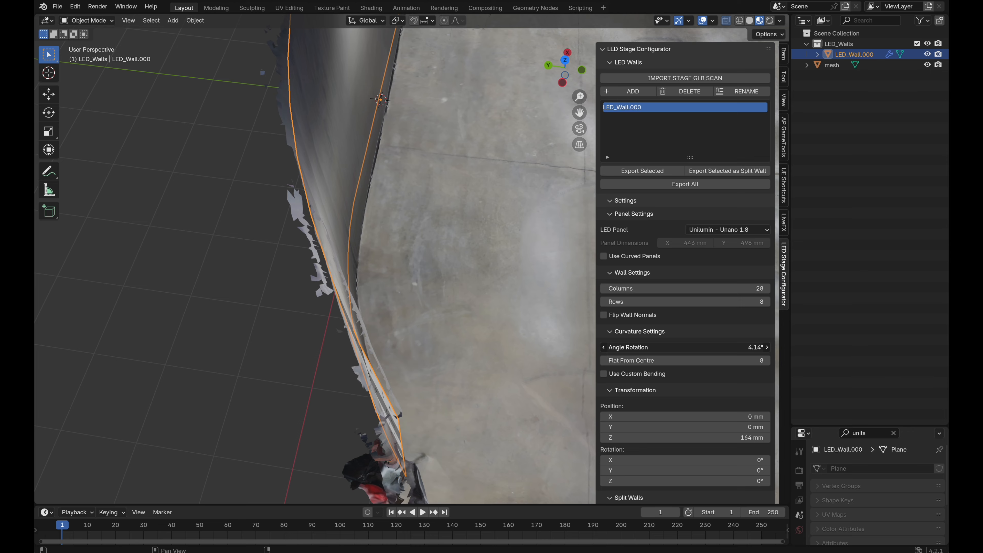
pyautogui.press('Return')
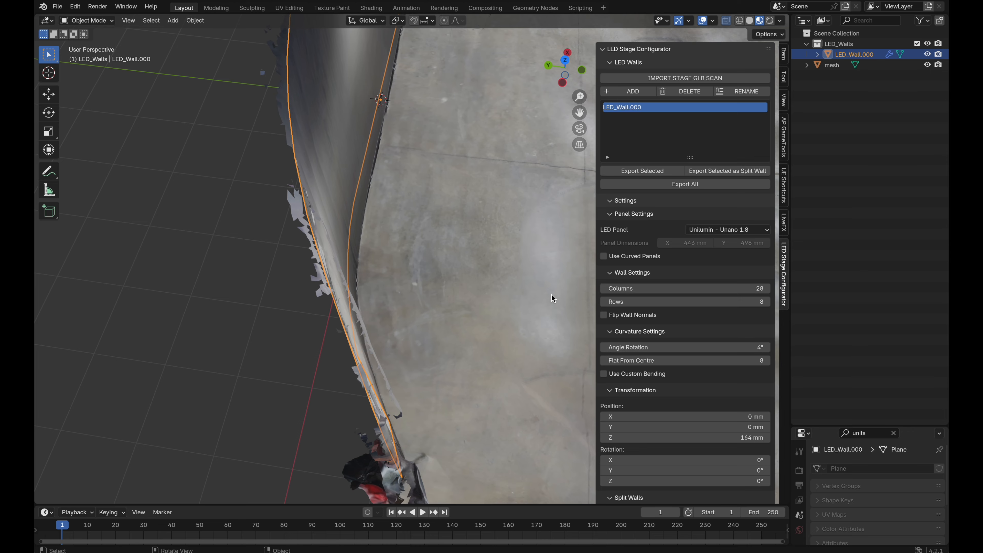
# - Examine from above how the LED wall's curve lines up with the scanned wall at its ends
pyautogui.scroll(-5, 525, 282)
pyautogui.keyDown('shift'); pyautogui.scroll(10, 490, 146); pyautogui.keyUp('shift')
pyautogui.keyDown('shift'); pyautogui.scroll(4, 489, 146); pyautogui.keyUp('shift')
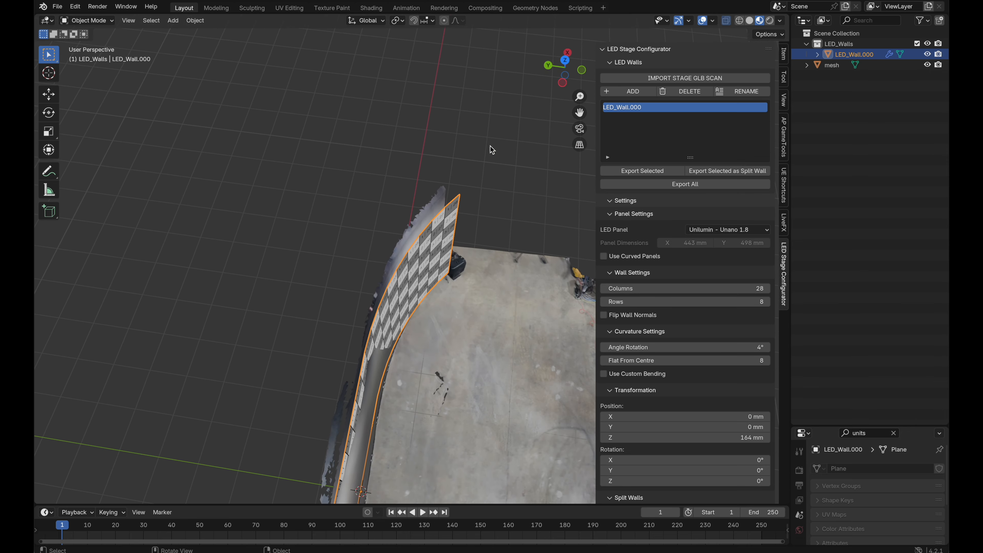
pyautogui.hscroll(5, 469, 208)
pyautogui.hscroll(-8, 469, 208)
pyautogui.hscroll(5, 469, 207)
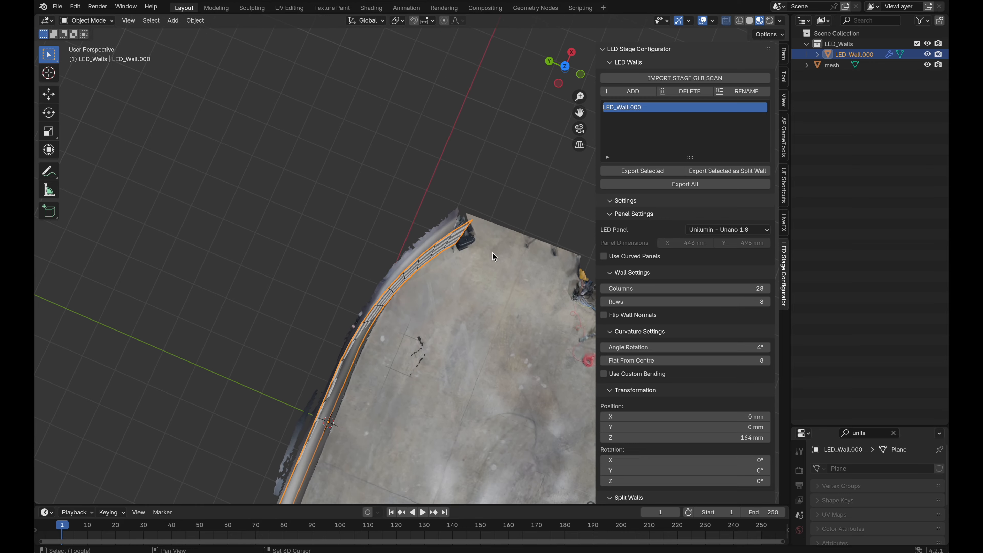
pyautogui.keyDown('shift'); pyautogui.hscroll(4, 461, 292); pyautogui.keyUp('shift')
pyautogui.scroll(5, 462, 292)
pyautogui.hscroll(-3, 462, 292)
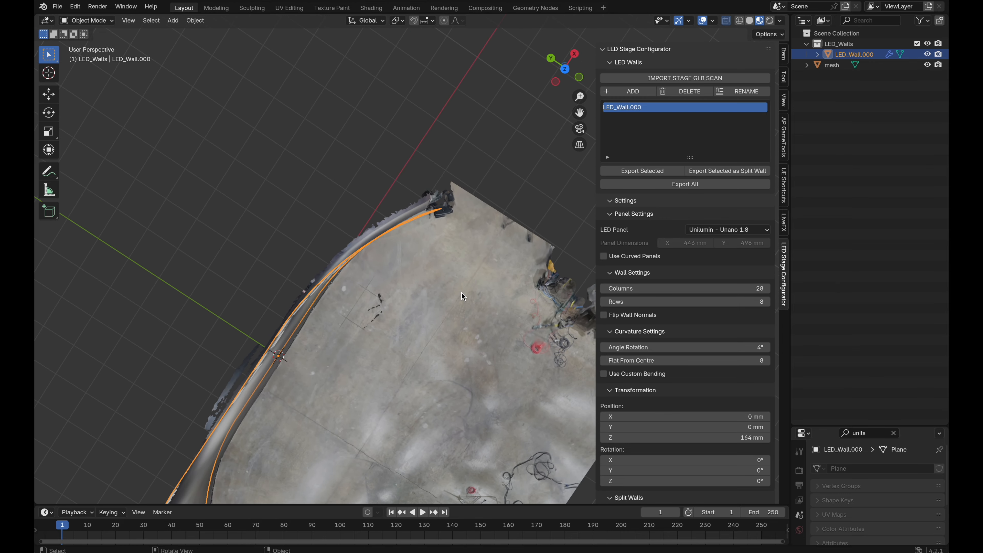
pyautogui.hscroll(-6, 462, 292)
pyautogui.hscroll(-10, 462, 292)
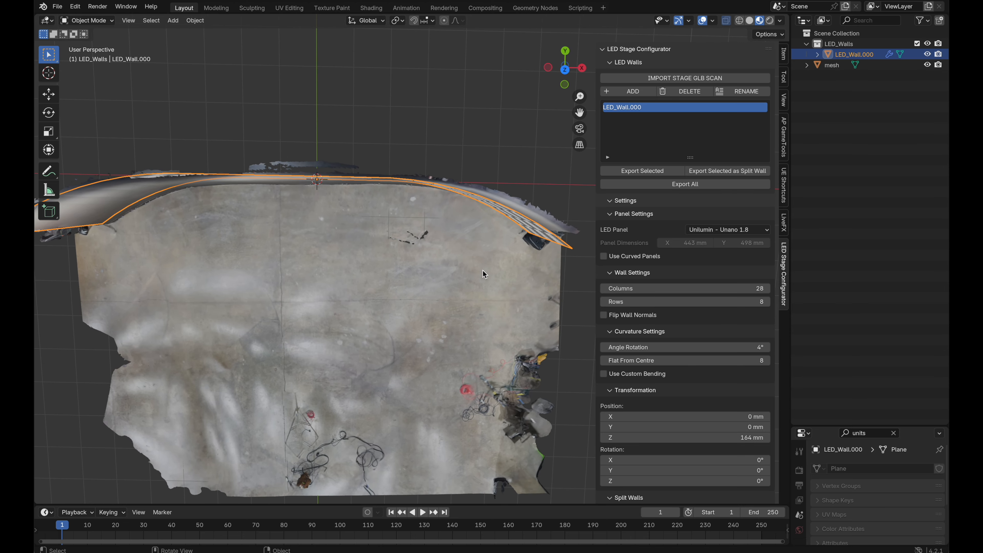
# - Rotate the LED wall about the Z axis to 1.06° to even out its alignment with the scan
pyautogui.click(517, 206)
pyautogui.click(511, 214)
pyautogui.keyDown('shift'); pyautogui.moveTo(423, 220); pyautogui.dragTo(485, 198, button='middle'); pyautogui.keyUp('shift')
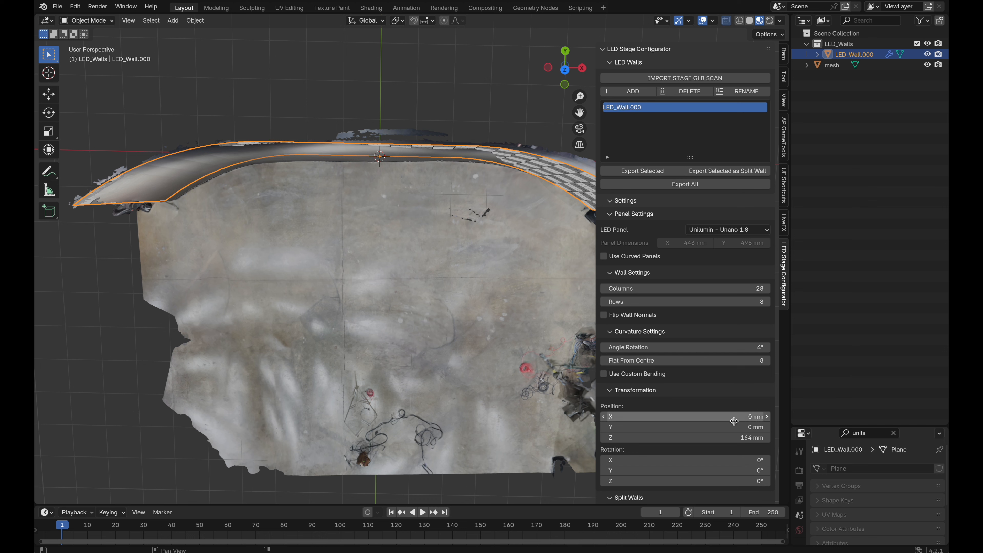
pyautogui.moveTo(693, 480); pyautogui.dragTo(712, 481)
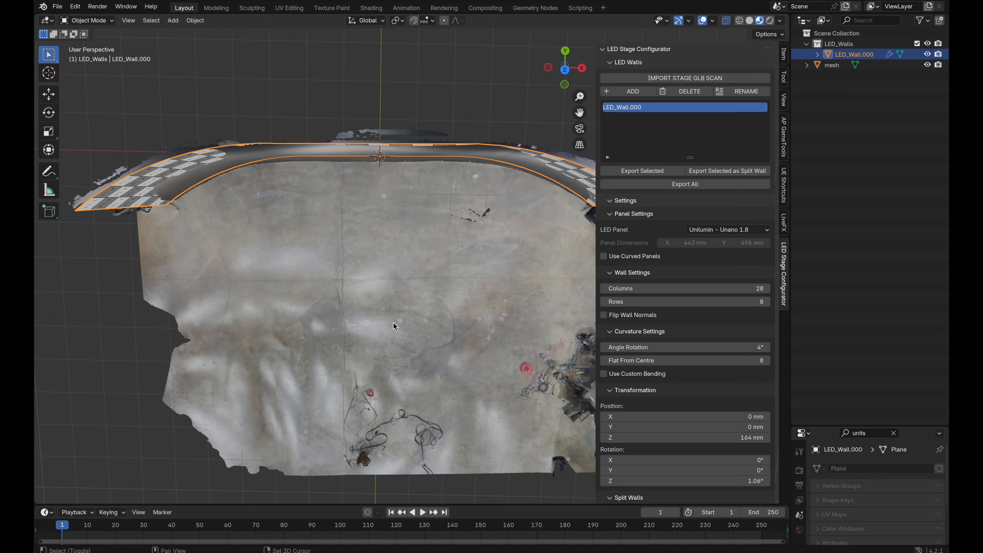
# - Check the rotated LED wall against the scan at both ends and along its base
pyautogui.keyDown('shift'); pyautogui.hscroll(5, 393, 321); pyautogui.keyUp('shift')
pyautogui.keyDown('shift'); pyautogui.hscroll(3, 393, 321); pyautogui.keyUp('shift')
pyautogui.keyDown('shift'); pyautogui.hscroll(-10, 394, 321); pyautogui.keyUp('shift')
pyautogui.keyDown('shift'); pyautogui.hscroll(7, 393, 322); pyautogui.keyUp('shift')
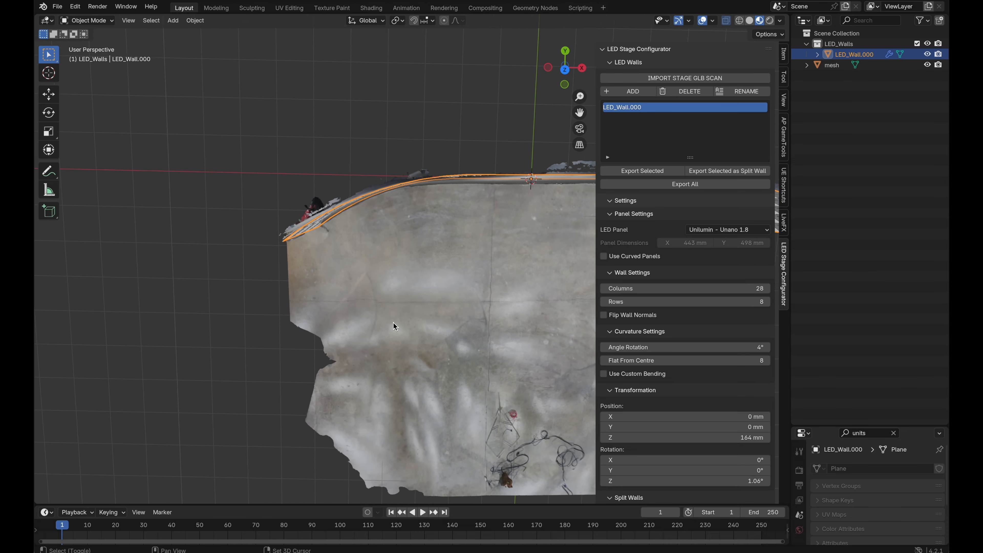
pyautogui.keyDown('shift'); pyautogui.hscroll(5, 393, 322); pyautogui.keyUp('shift')
pyautogui.scroll(-10, 394, 322)
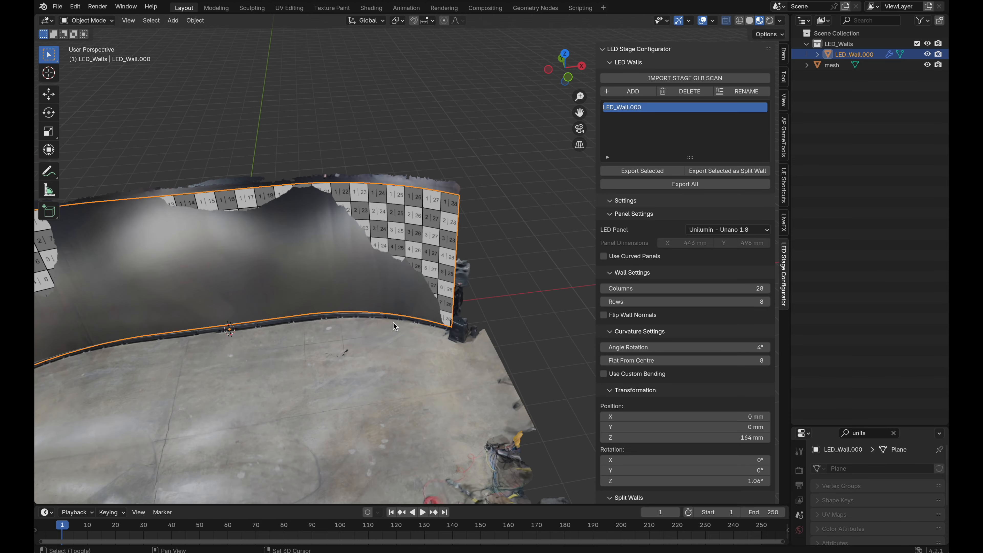
pyautogui.keyDown('shift'); pyautogui.hscroll(-3, 393, 321); pyautogui.keyUp('shift')
pyautogui.keyDown('shift'); pyautogui.scroll(-3, 394, 322); pyautogui.keyUp('shift')
pyautogui.keyDown('shift'); pyautogui.scroll(-2, 393, 321); pyautogui.keyUp('shift')
pyautogui.keyDown('shift'); pyautogui.hscroll(-3, 393, 322); pyautogui.keyUp('shift')
pyautogui.scroll(-5, 393, 322)
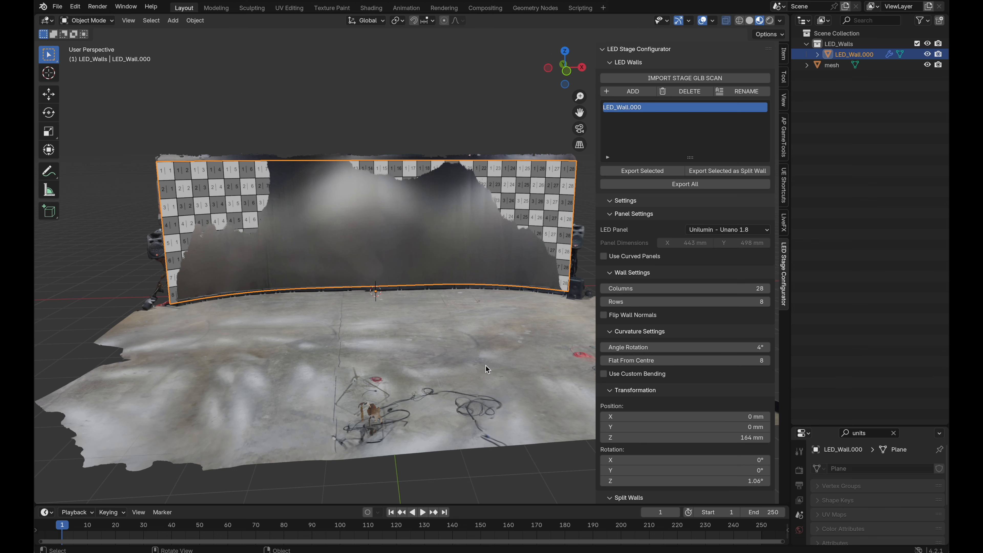
# - Review the overall fit between the LED wall and the stage scan from raised, angled and frontal views
pyautogui.scroll(5, 485, 365)
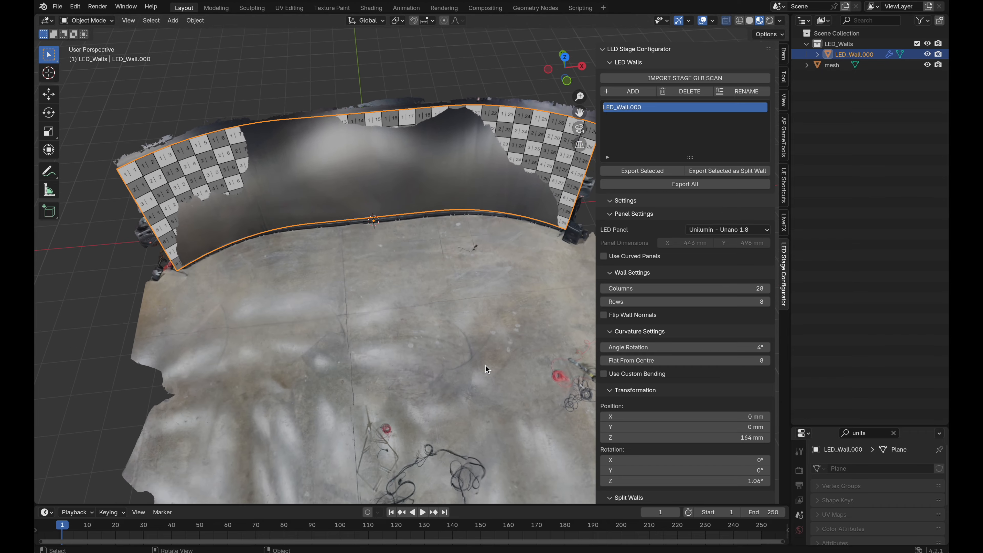
pyautogui.moveTo(485, 365); pyautogui.dragTo(466, 254, button='middle')
pyautogui.scroll(-5, 466, 254)
pyautogui.hscroll(-10, 465, 255)
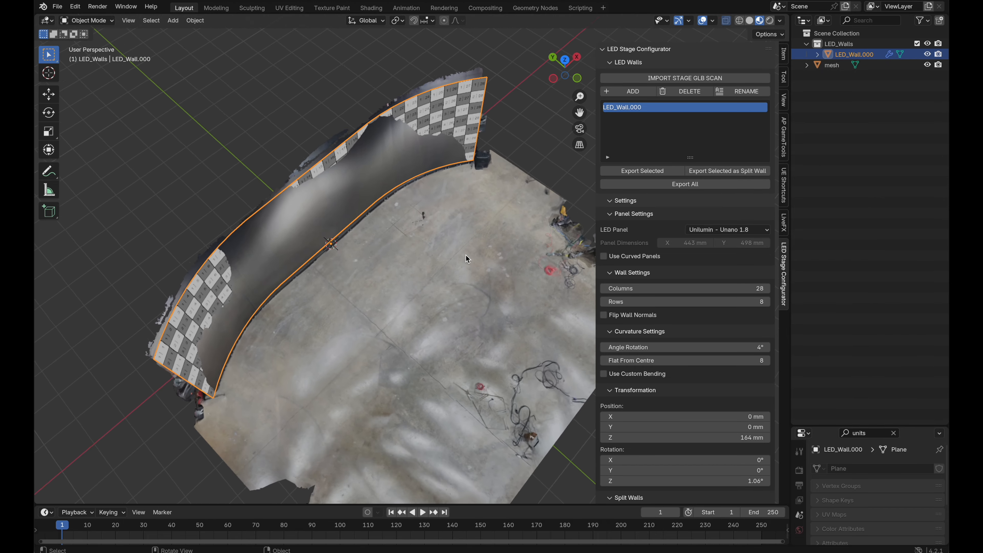
pyautogui.hscroll(10, 466, 254)
pyautogui.hscroll(10, 466, 254)
pyautogui.scroll(-10, 465, 255)
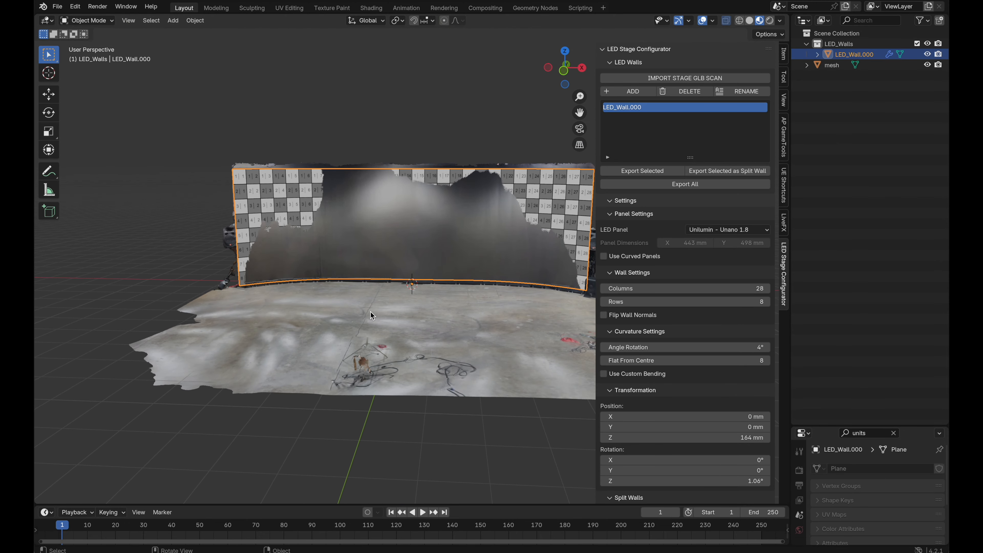
pyautogui.scroll(10, 370, 312)
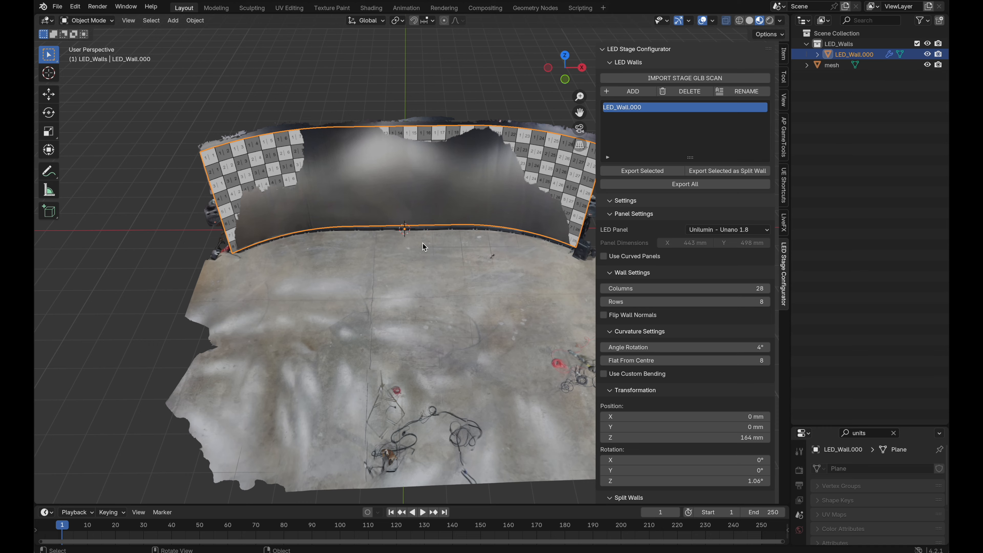
pyautogui.hscroll(-10, 422, 243)
pyautogui.scroll(-5, 423, 243)
pyautogui.scroll(8, 422, 243)
pyautogui.hscroll(10, 422, 243)
pyautogui.hscroll(6, 422, 242)
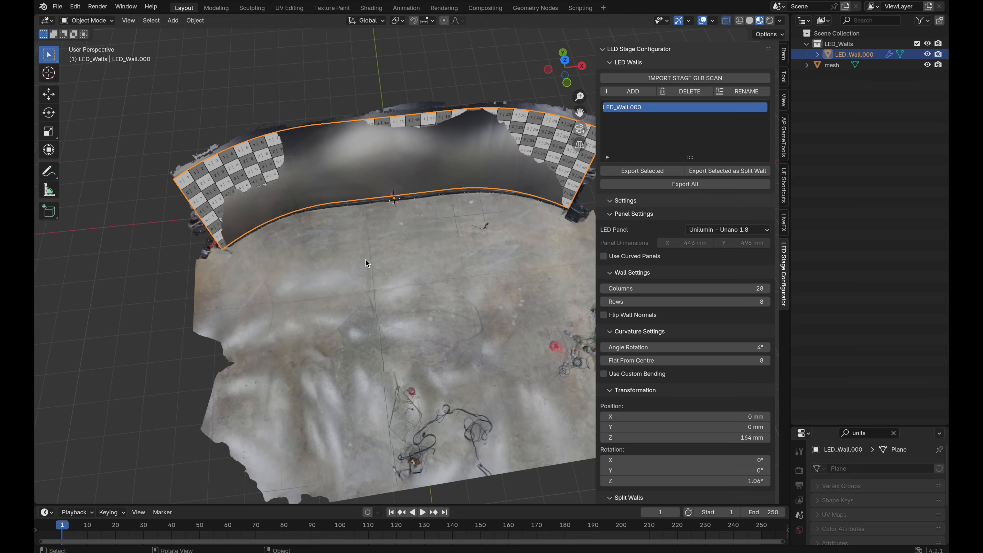
# - Hide the stage scan mesh and select the LED wall
pyautogui.click(404, 271)
pyautogui.press('h')
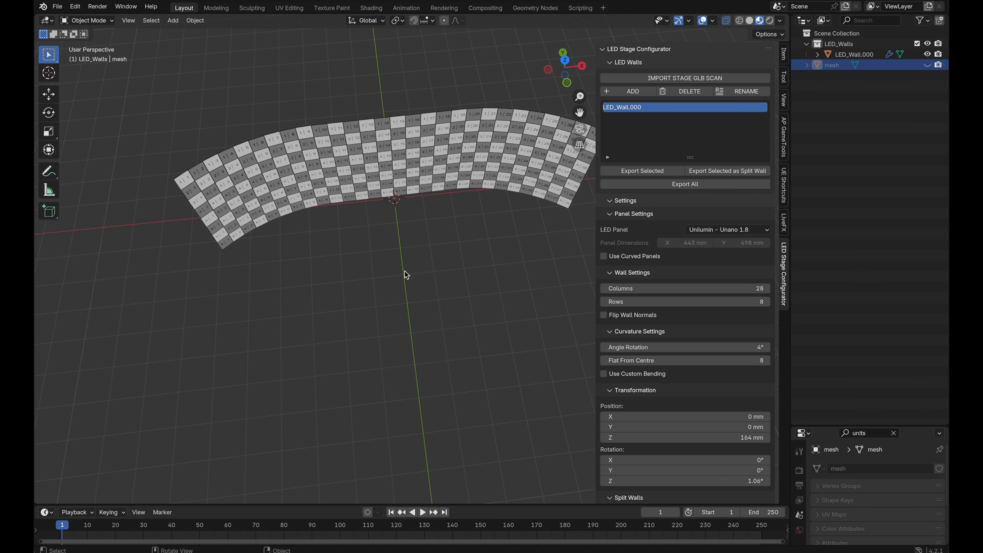
pyautogui.click(409, 188)
# - Inspect the isolated LED wall's flat centre and curved panels from its side and from above
pyautogui.scroll(-8, 420, 149)
pyautogui.scroll(8, 420, 150)
pyautogui.keyDown('ctrl'); pyautogui.scroll(5, 420, 150); pyautogui.keyUp('ctrl')
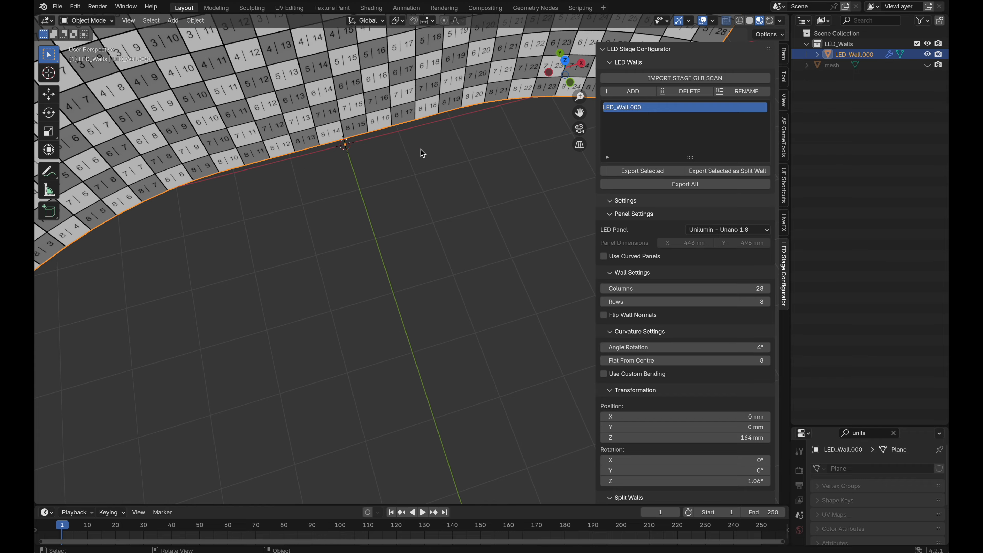
pyautogui.hscroll(-10, 421, 149)
pyautogui.keyDown('shift'); pyautogui.hscroll(-5, 349, 201); pyautogui.keyUp('shift')
pyautogui.scroll(-10, 351, 205)
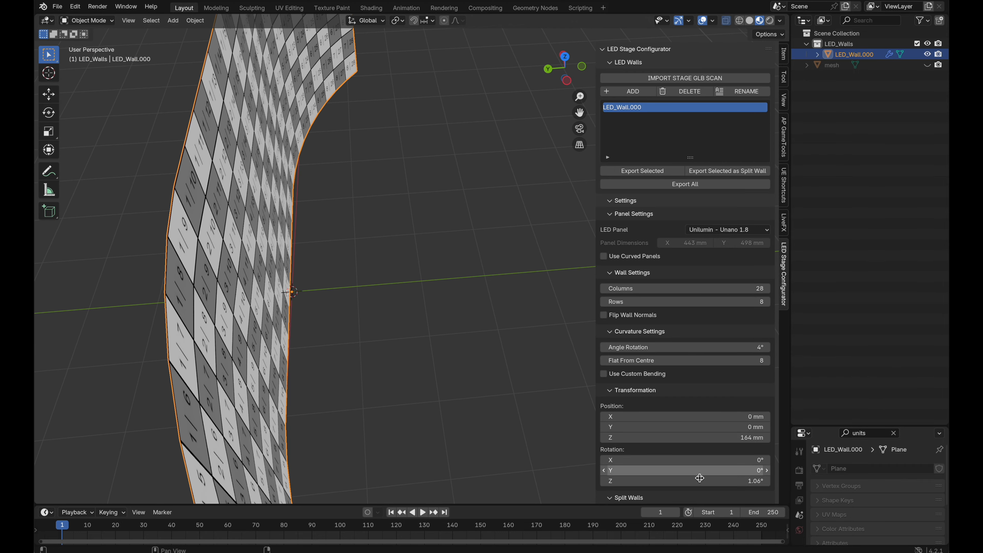
pyautogui.keyDown('shift'); pyautogui.scroll(-5, 323, 401); pyautogui.keyUp('shift')
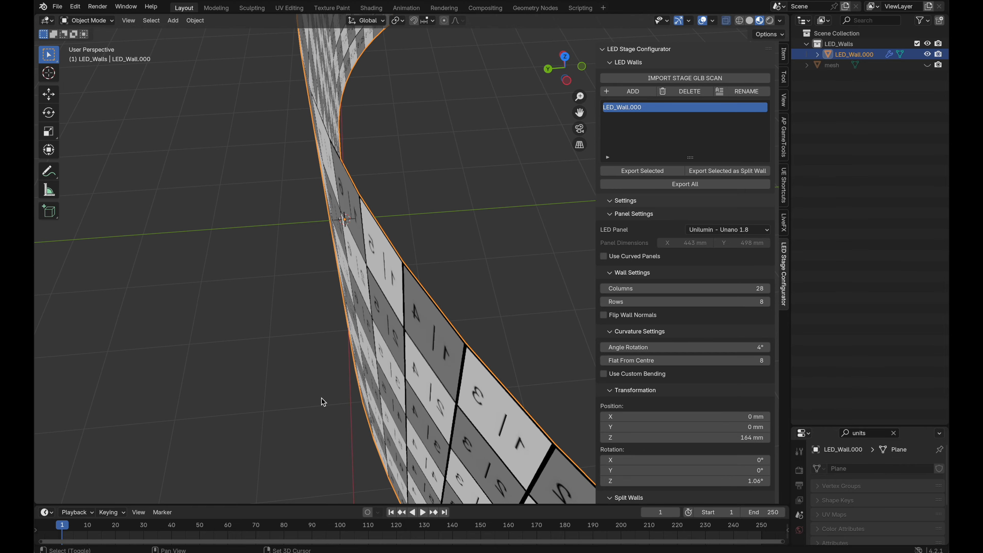
pyautogui.scroll(-5, 323, 401)
pyautogui.scroll(10, 323, 402)
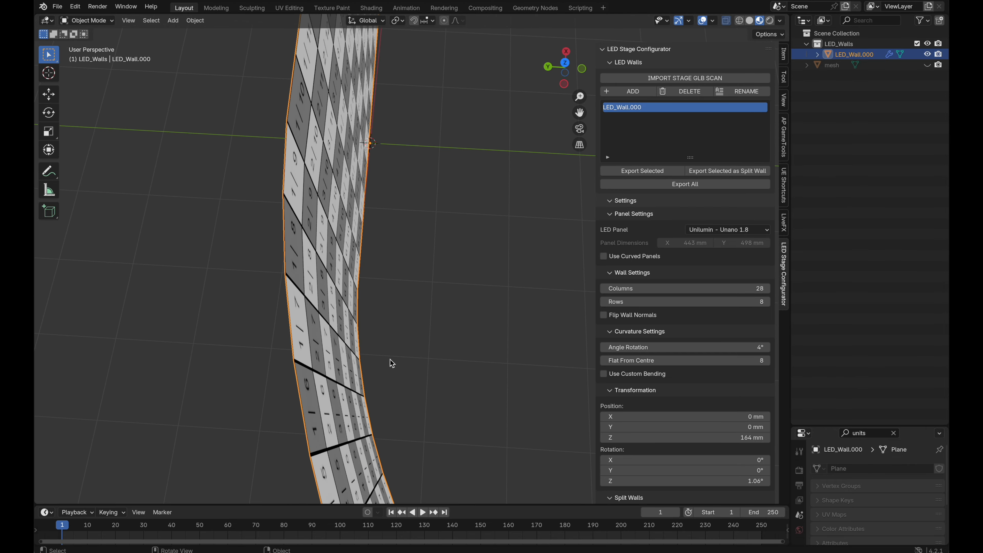
# - Review the whole LED wall's curvature from above and from angled frontal views
pyautogui.hscroll(15, 456, 248)
pyautogui.keyDown('ctrl'); pyautogui.scroll(-5, 456, 248); pyautogui.keyUp('ctrl')
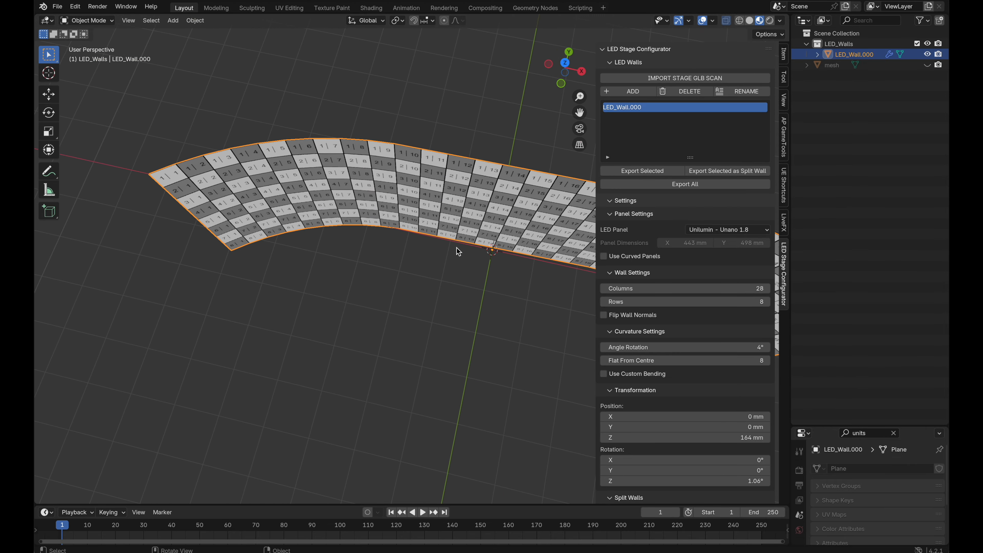
pyautogui.keyDown('shift'); pyautogui.hscroll(10, 456, 248); pyautogui.keyUp('shift')
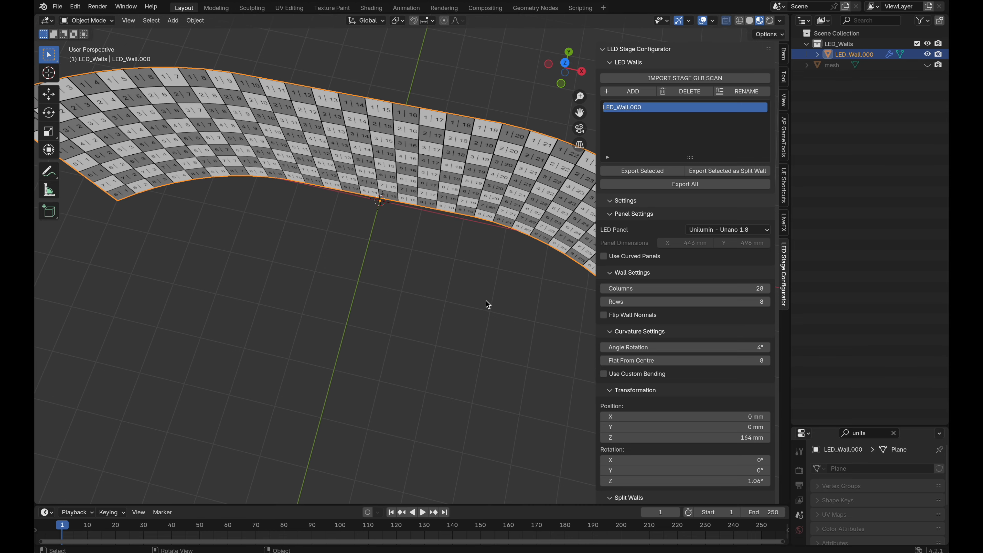
pyautogui.hscroll(-5, 478, 313)
pyautogui.keyDown('ctrl'); pyautogui.scroll(-6, 478, 314); pyautogui.keyUp('ctrl')
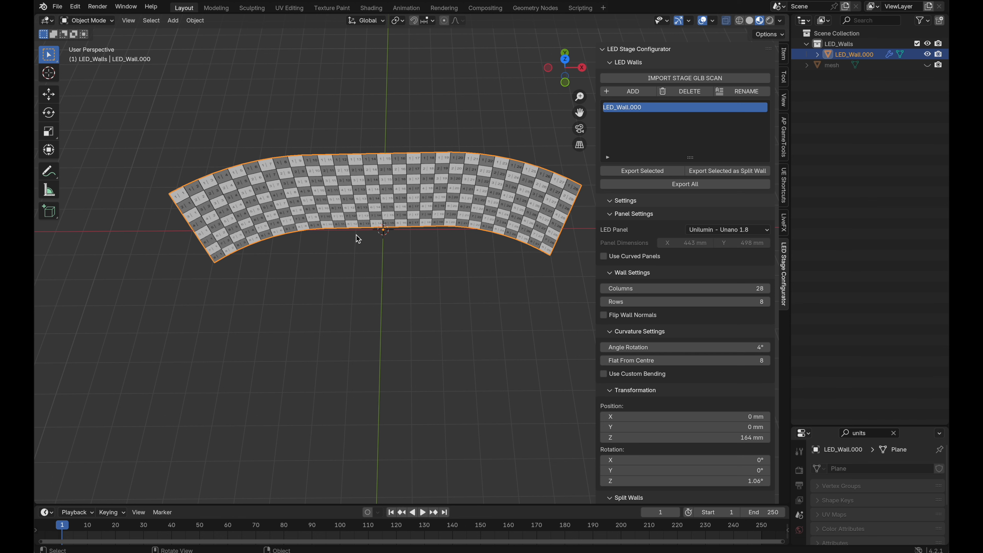
pyautogui.moveTo(479, 286); pyautogui.dragTo(448, 217, button='middle')
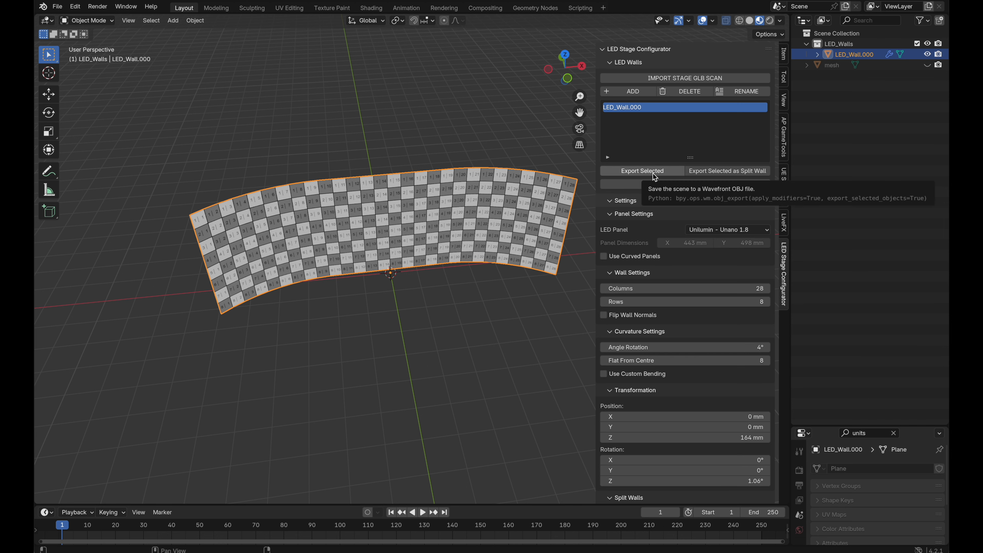
# - Export the selected LED wall to the Desktop as a Wavefront OBJ named CurvedExampl
pyautogui.click(643, 171)
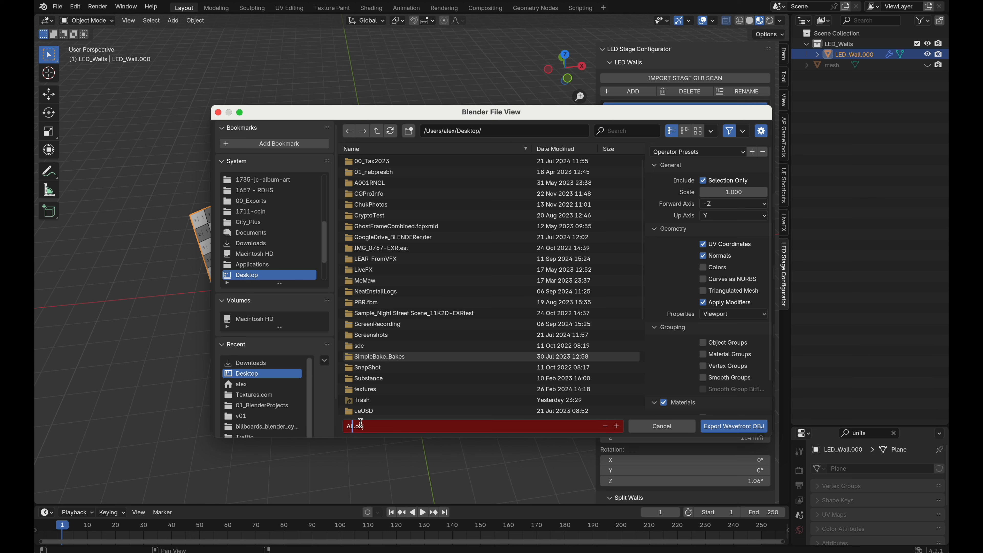
pyautogui.press('BackSpace')
pyautogui.press('BackSpace')
pyautogui.press('BackSpace')
pyautogui.write('CurvedExampl')
pyautogui.click(745, 425)
pyautogui.click(744, 426)
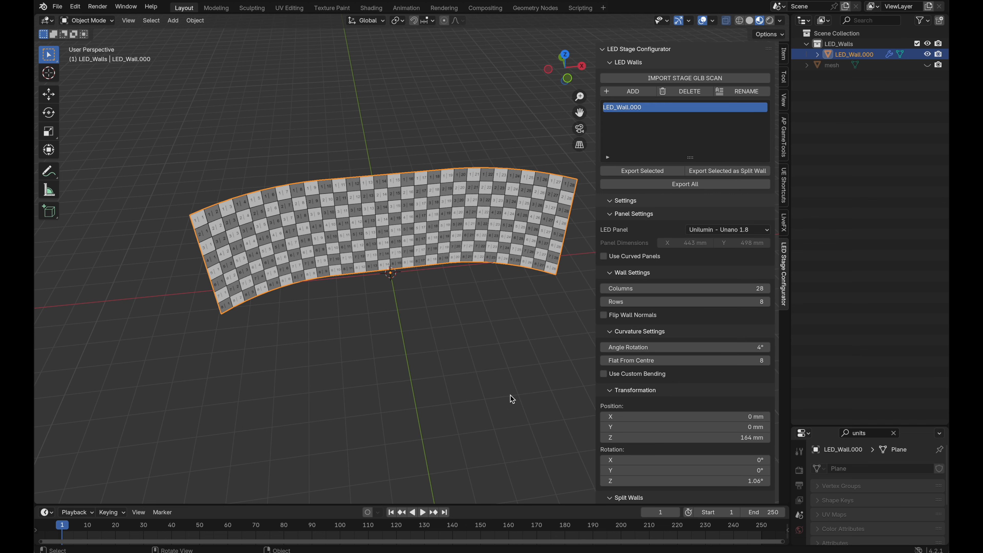
# - Delete the LED wall and import another stage GLB scan into the scene
pyautogui.click(691, 95)
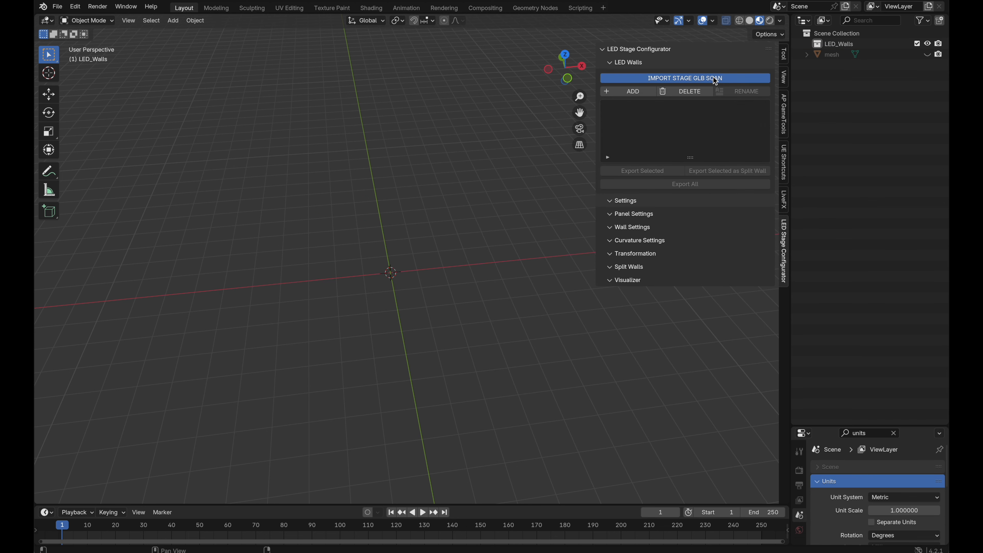
pyautogui.click(713, 79)
pyautogui.scroll(-3, 452, 335)
pyautogui.scroll(3, 453, 335)
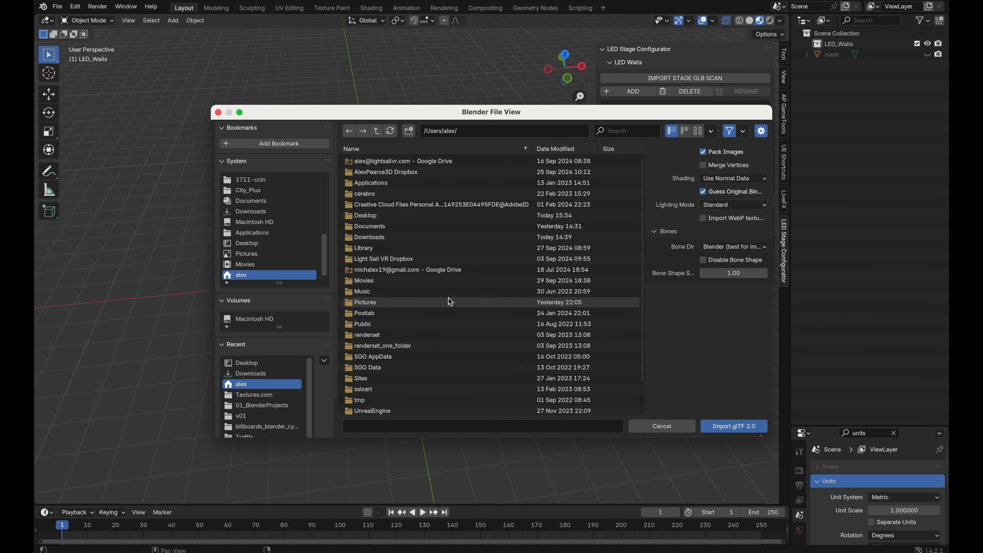
pyautogui.doubleClick(386, 213)
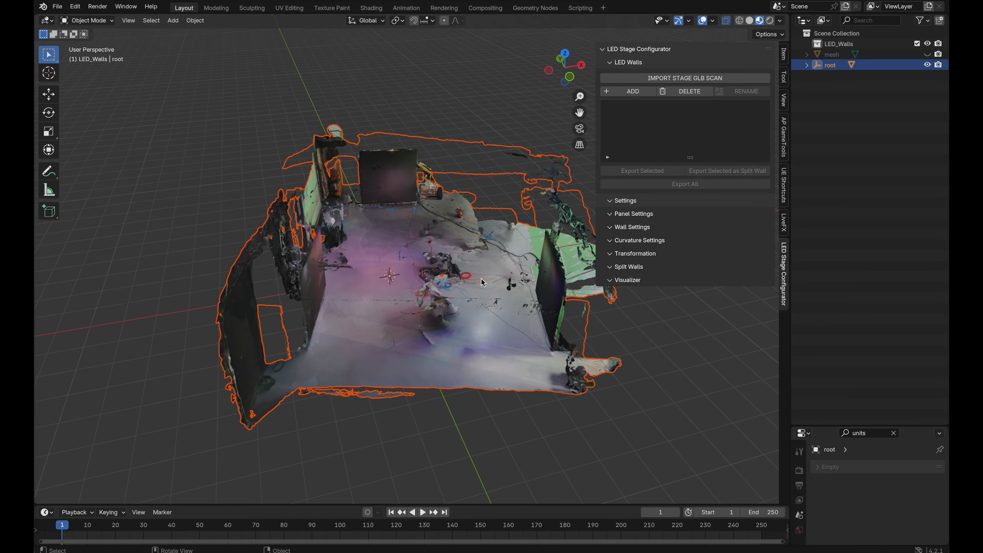
# - Hide the sidebar and examine the newly imported stage scan from several sides
pyautogui.hscroll(10, 481, 278)
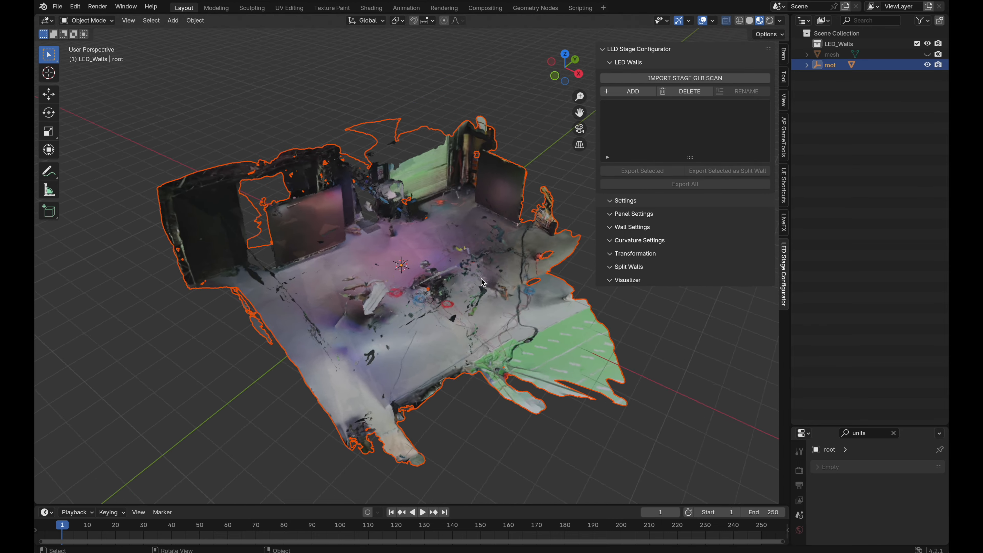
pyautogui.scroll(5, 480, 278)
pyautogui.scroll(-5, 480, 278)
pyautogui.hscroll(3, 483, 282)
pyautogui.press('n')
pyautogui.hscroll(10, 480, 277)
pyautogui.scroll(5, 481, 278)
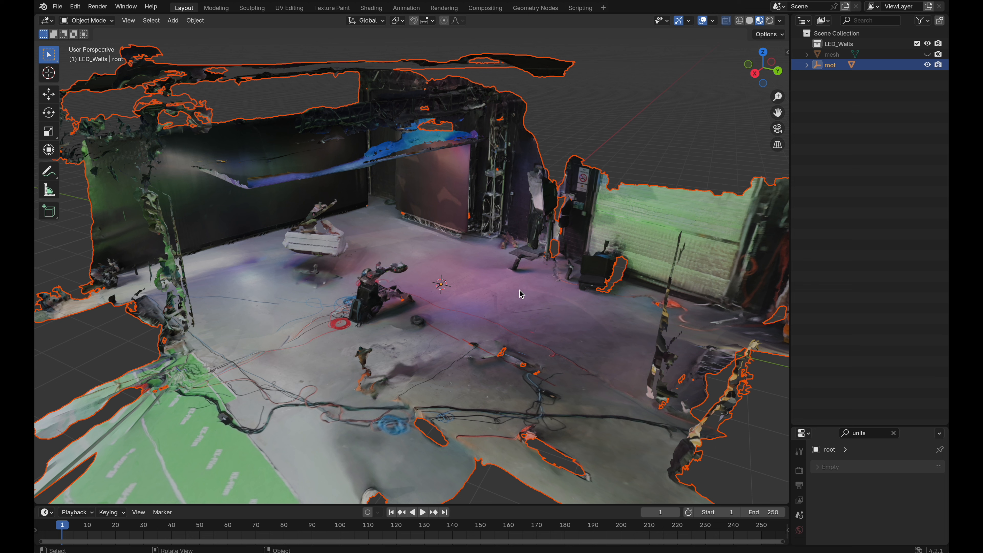
# - Detach mesh.001 from its root empty, delete the empty and select the mesh
pyautogui.click(806, 65)
pyautogui.click(842, 74)
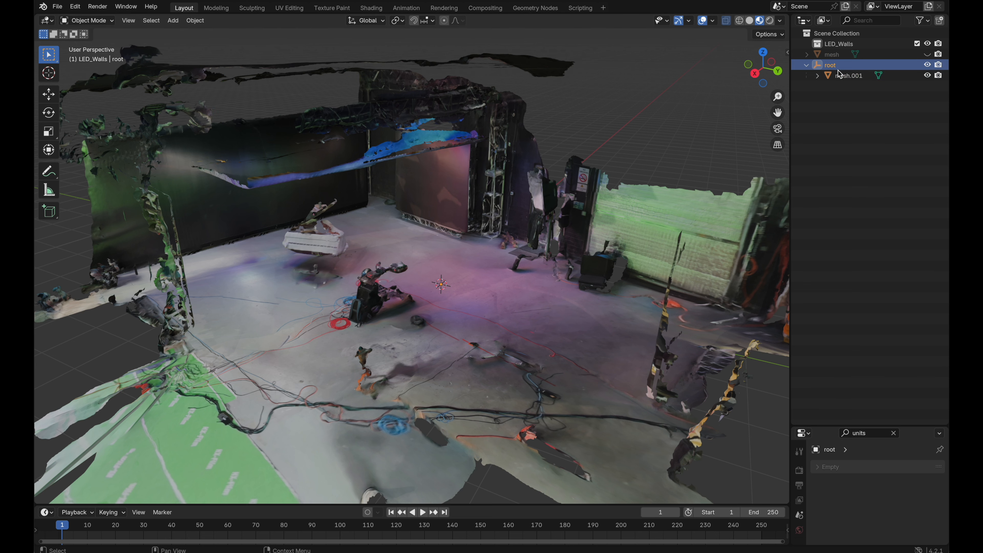
pyautogui.press('Up')
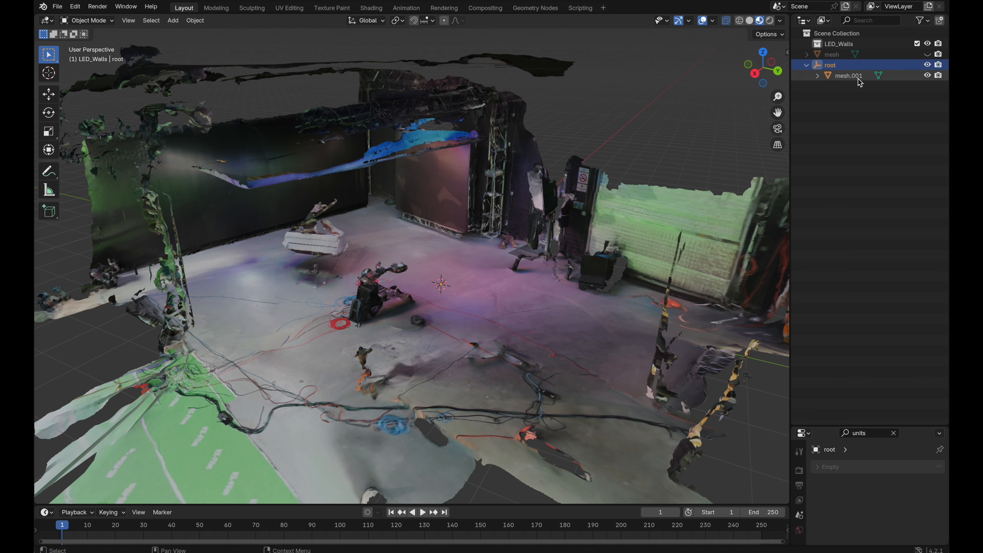
pyautogui.press('x')
pyautogui.click(838, 65)
# - Enter Edit Mode on mesh.001 and delete the vertices of two overhead sections of the scan
pyautogui.press('Tab')
pyautogui.scroll(-2, 657, 135)
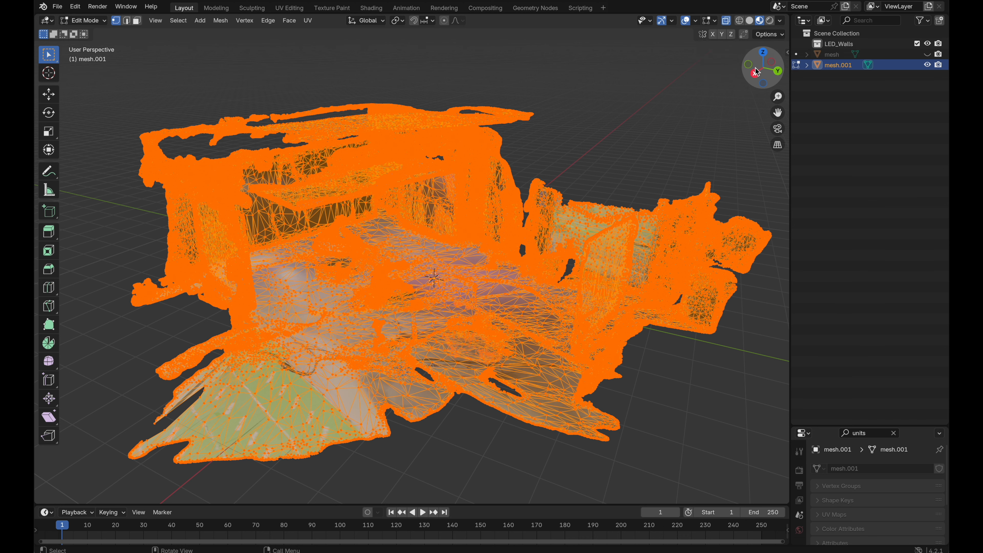
pyautogui.click(757, 72)
pyautogui.click(537, 86)
pyautogui.moveTo(539, 81); pyautogui.dragTo(415, 138)
pyautogui.press('x')
pyautogui.click(416, 139)
pyautogui.moveTo(430, 104); pyautogui.dragTo(308, 126)
pyautogui.press('x')
pyautogui.click(309, 129)
# - Delete the long strip of overhead vertices above the large dark stage wall
pyautogui.scroll(-10, 349, 115)
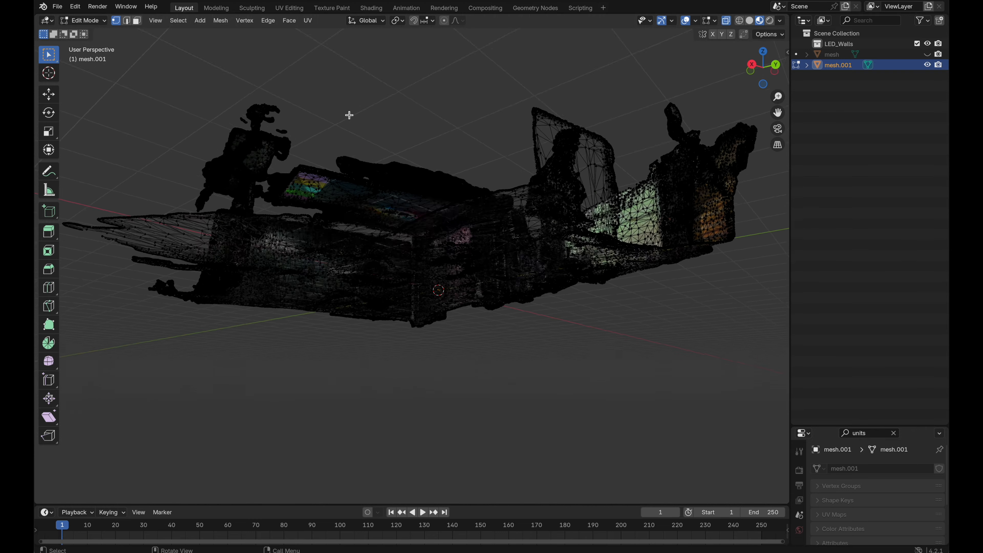
pyautogui.scroll(10, 349, 115)
pyautogui.scroll(-10, 349, 116)
pyautogui.hscroll(-8, 345, 164)
pyautogui.scroll(10, 343, 171)
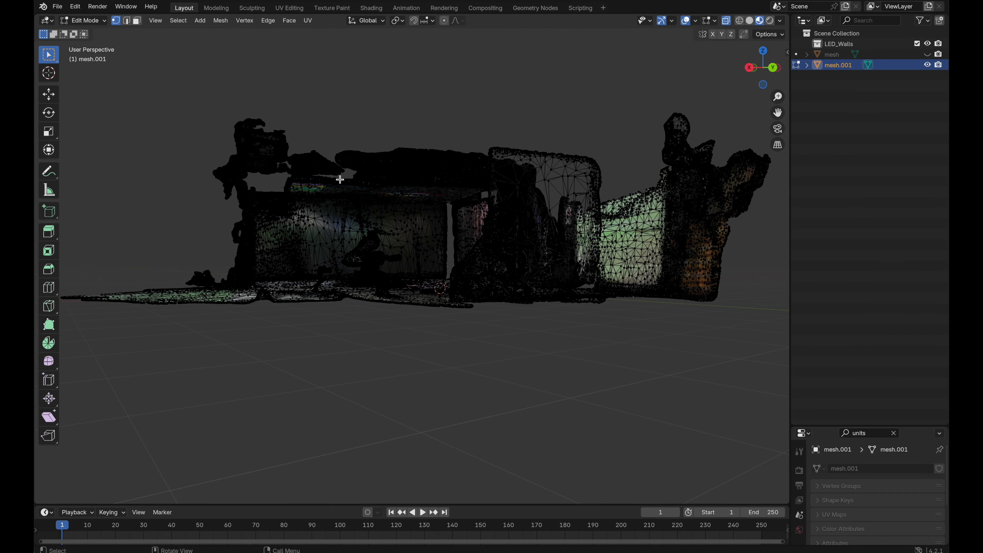
pyautogui.scroll(10, 367, 193)
pyautogui.scroll(-10, 367, 160)
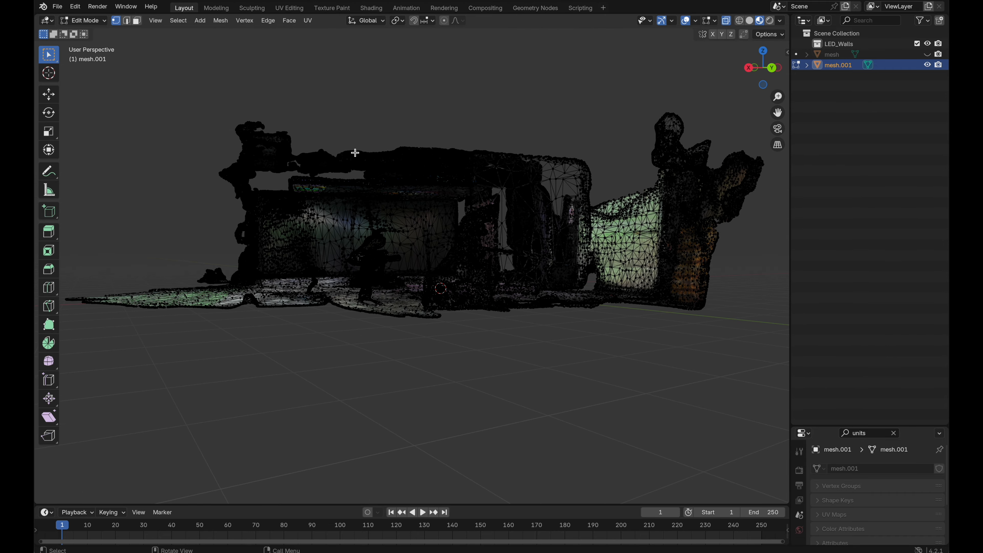
pyautogui.press('c')
pyautogui.moveTo(309, 126); pyautogui.dragTo(503, 170)
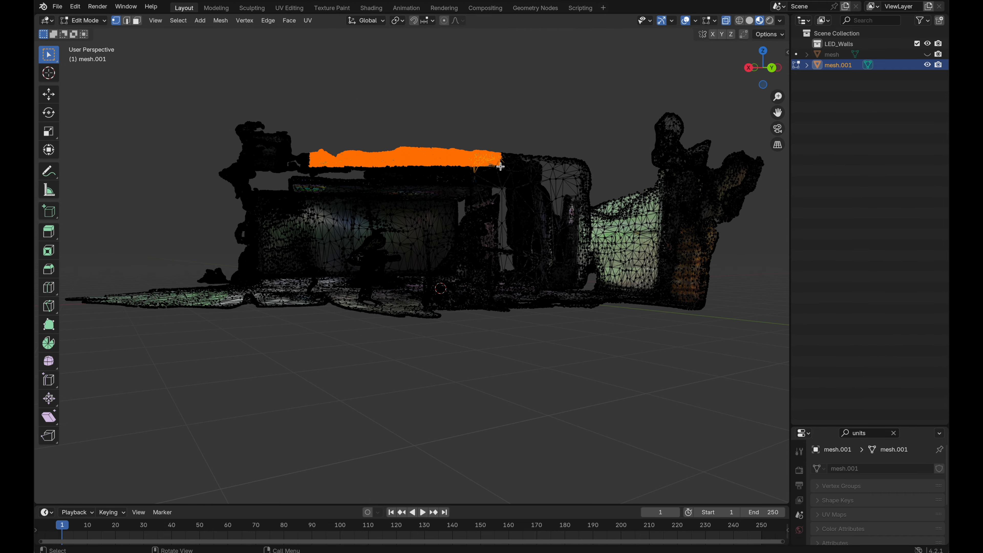
pyautogui.press('x')
pyautogui.click(502, 167)
# - Delete the remaining raised fragments above the stage walls and return to Object Mode
pyautogui.hscroll(-10, 381, 157)
pyautogui.scroll(5, 381, 156)
pyautogui.moveTo(179, 110); pyautogui.dragTo(415, 149)
pyautogui.press('x')
pyautogui.click(414, 149)
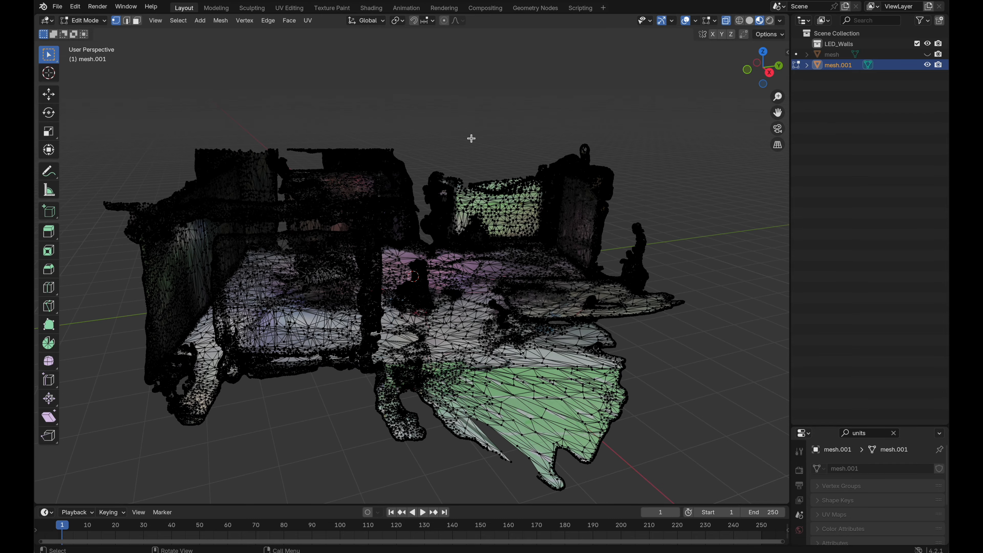
pyautogui.hscroll(10, 472, 138)
pyautogui.hscroll(-10, 471, 138)
pyautogui.scroll(8, 472, 138)
pyautogui.scroll(-5, 471, 139)
pyautogui.press('Tab')
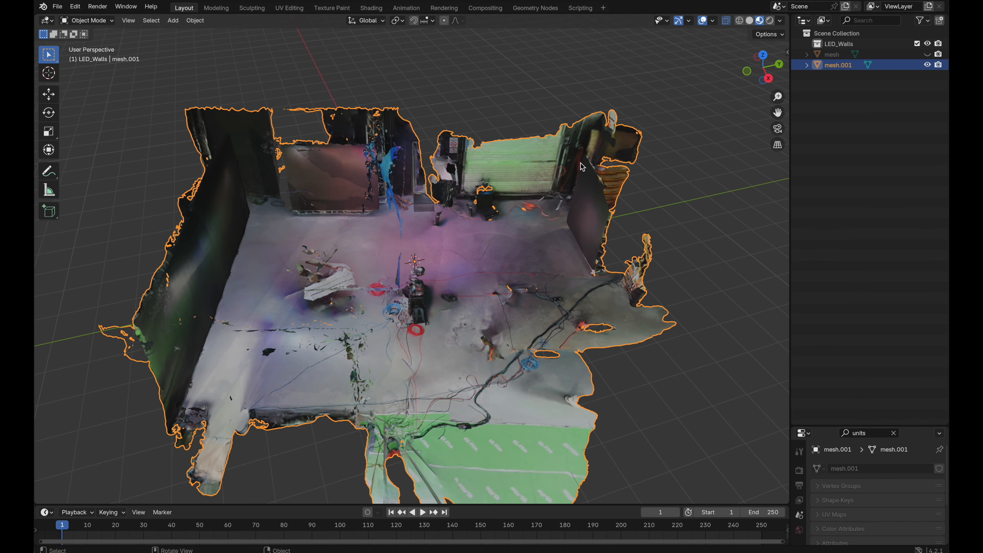
# - Inspect the trimmed scan's walls, floor, white piano and the equipment standing on the stage
pyautogui.scroll(-10, 606, 197)
pyautogui.scroll(5, 543, 199)
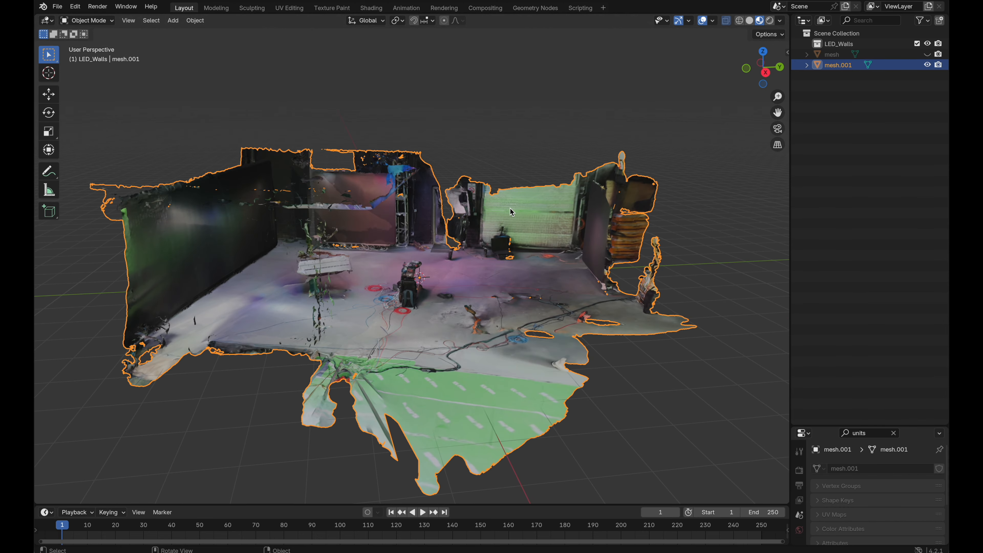
pyautogui.scroll(5, 510, 208)
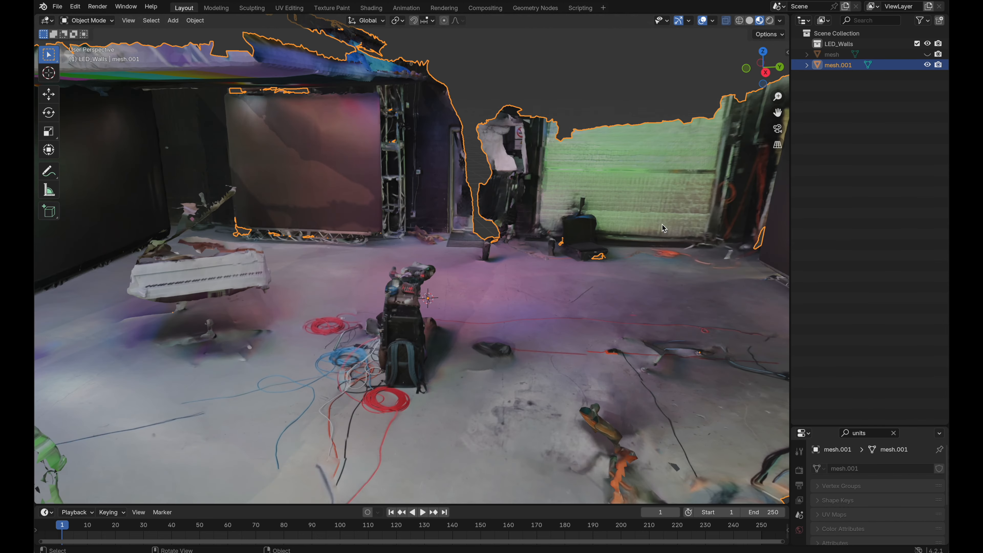
pyautogui.hscroll(-10, 630, 251)
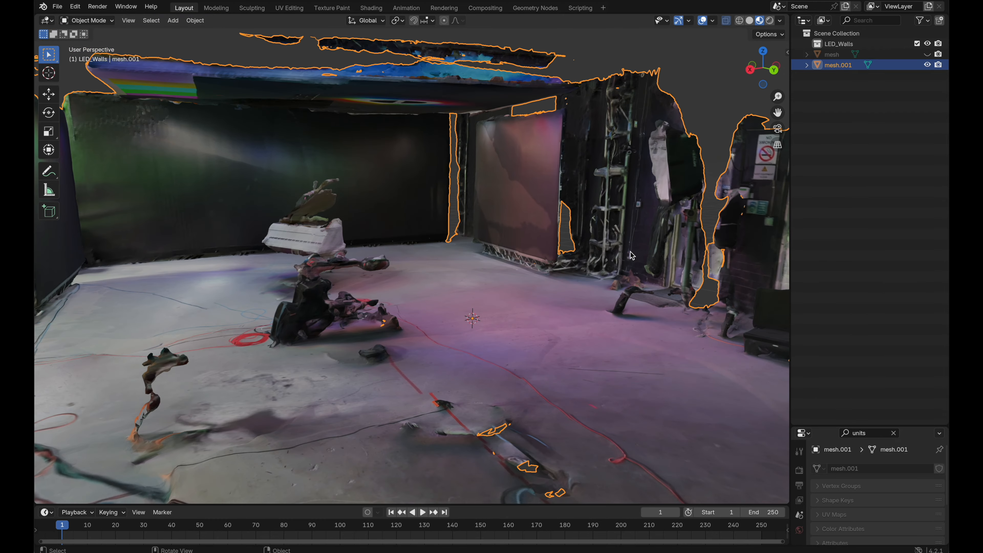
pyautogui.scroll(5, 629, 254)
pyautogui.keyDown('shift'); pyautogui.hscroll(-5, 630, 254); pyautogui.keyUp('shift')
pyautogui.scroll(4, 349, 344)
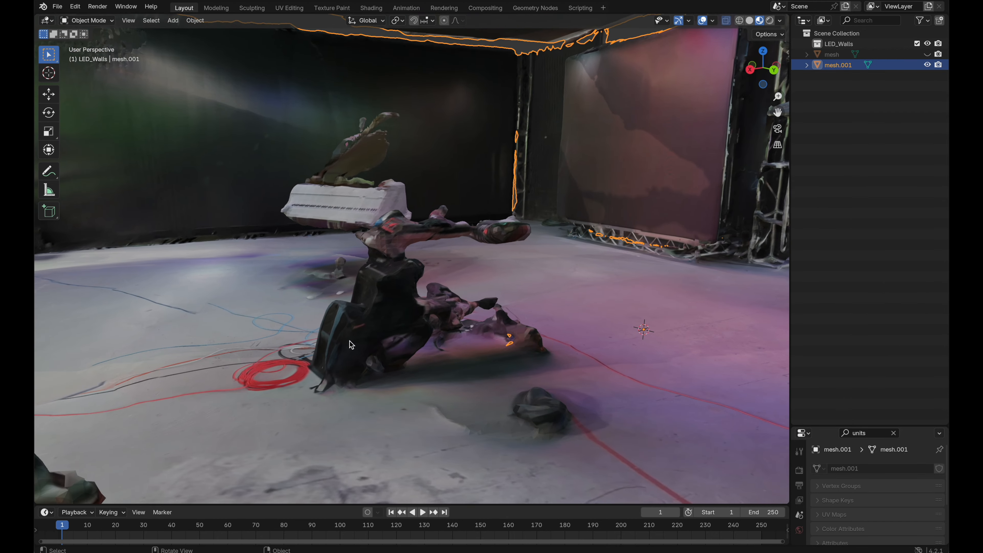
pyautogui.scroll(3, 349, 341)
pyautogui.hscroll(-8, 349, 341)
pyautogui.hscroll(3, 349, 340)
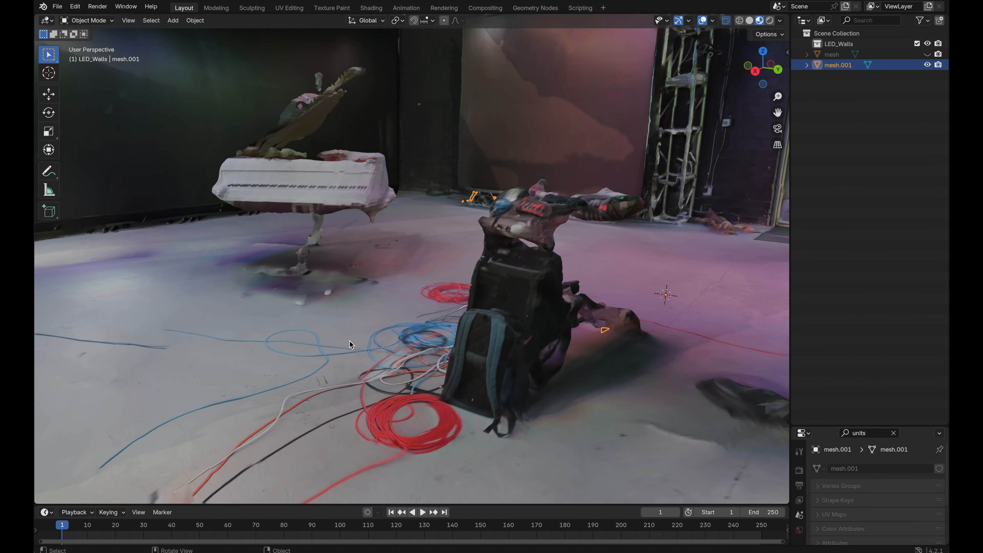
# - Enter Edit Mode with X-ray off and try selecting the linked geometry around the white piano
pyautogui.press('Tab')
pyautogui.hotkey('alt', 'z')
pyautogui.hscroll(-5, 479, 371)
pyautogui.press('l')
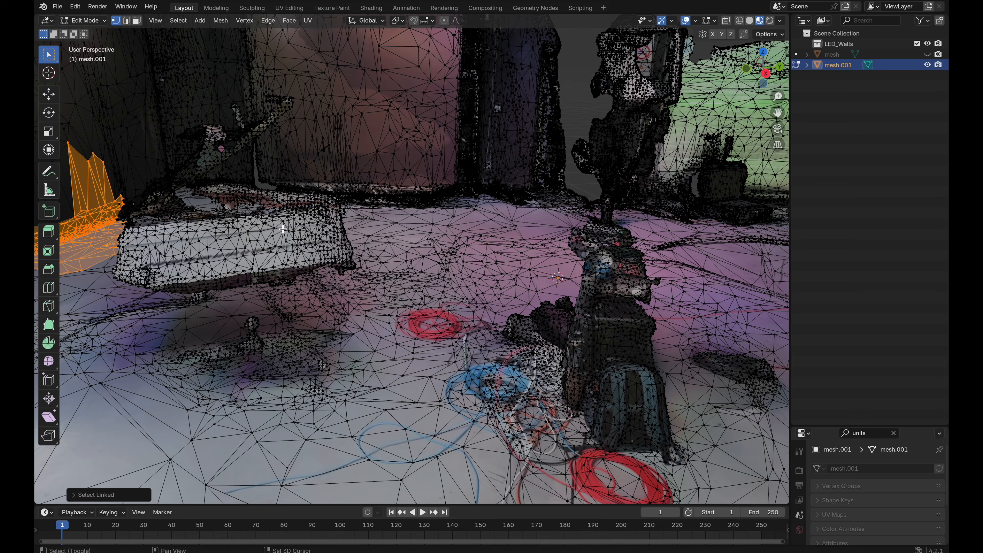
pyautogui.hscroll(-5, 321, 242)
pyautogui.hotkey('ctrl', 'z')
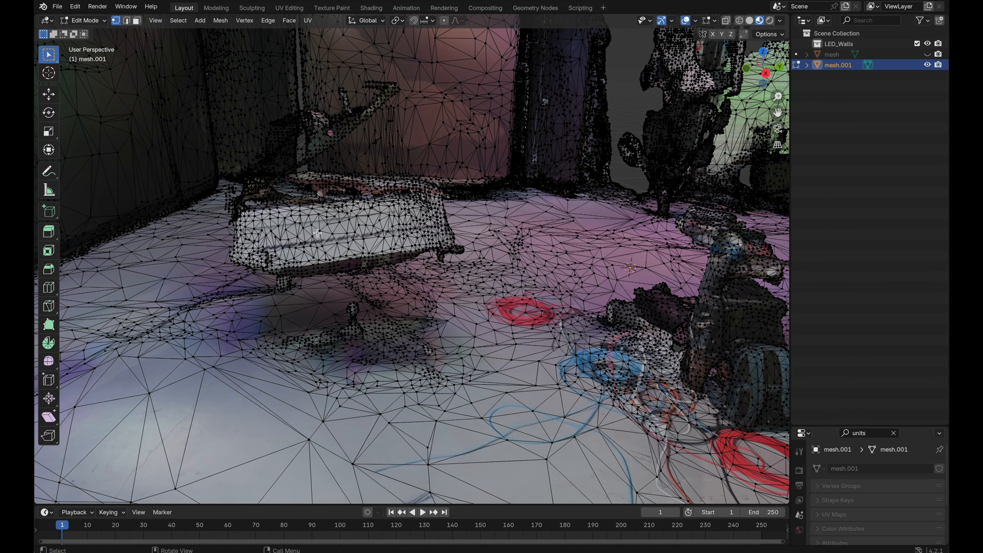
# - Try to select the white piano's body by adding its linked mesh sections, then clear the selection
pyautogui.press('l')
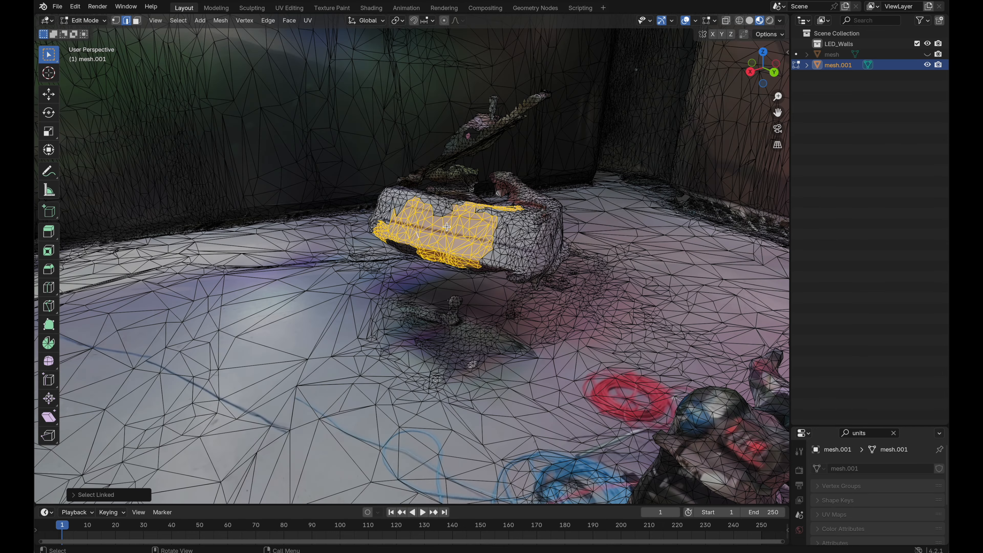
pyautogui.scroll(5, 480, 190)
pyautogui.press('l')
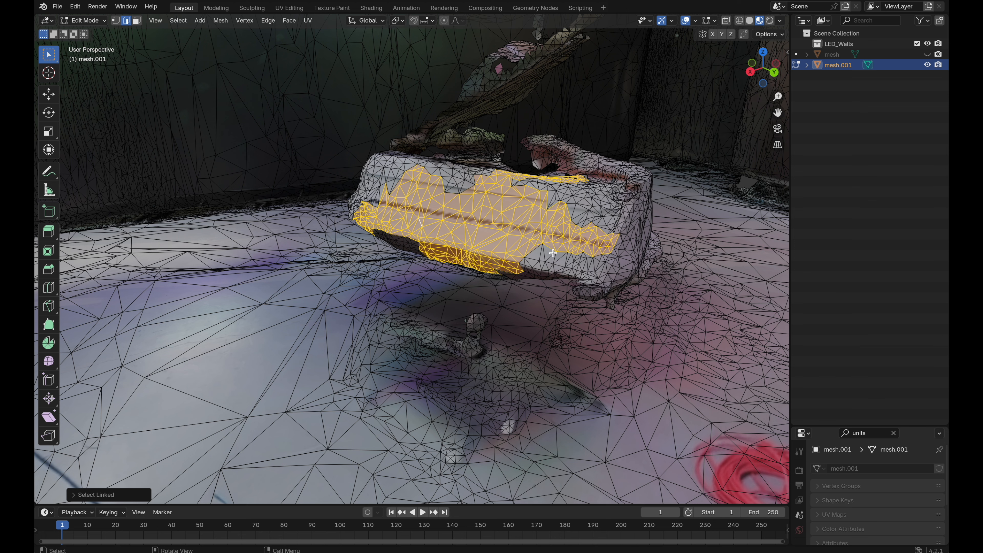
pyautogui.hotkey('alt', 'a')
pyautogui.press('l')
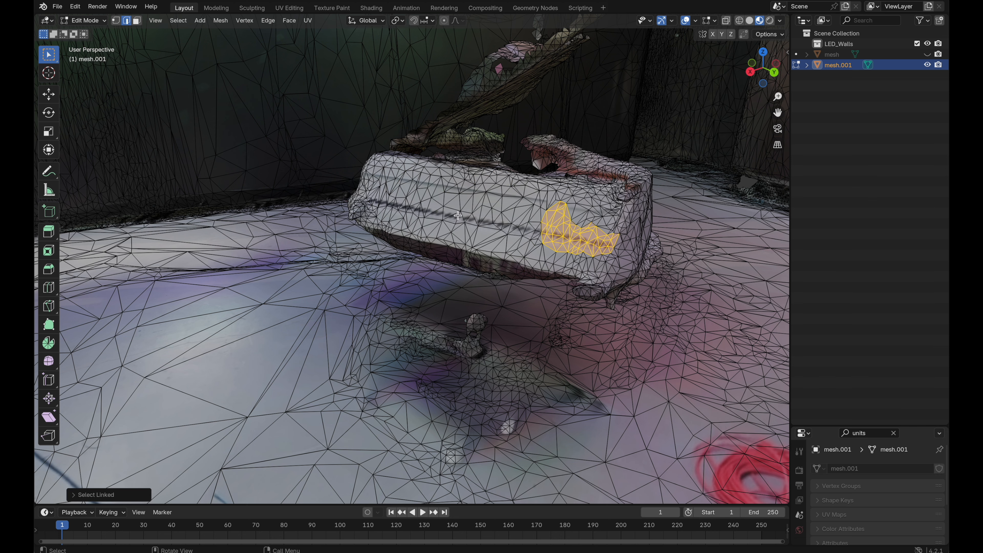
pyautogui.press('l')
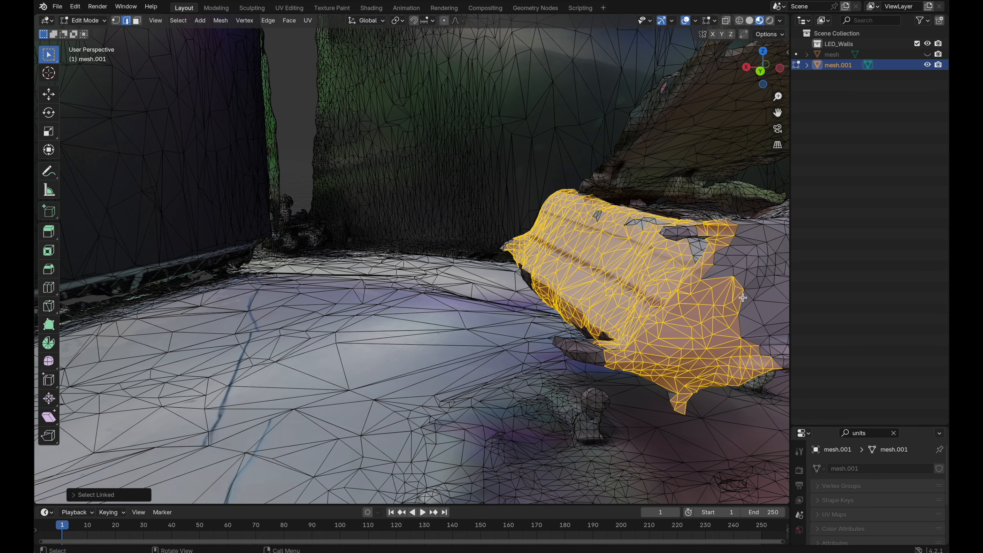
pyautogui.hotkey('alt', 'a')
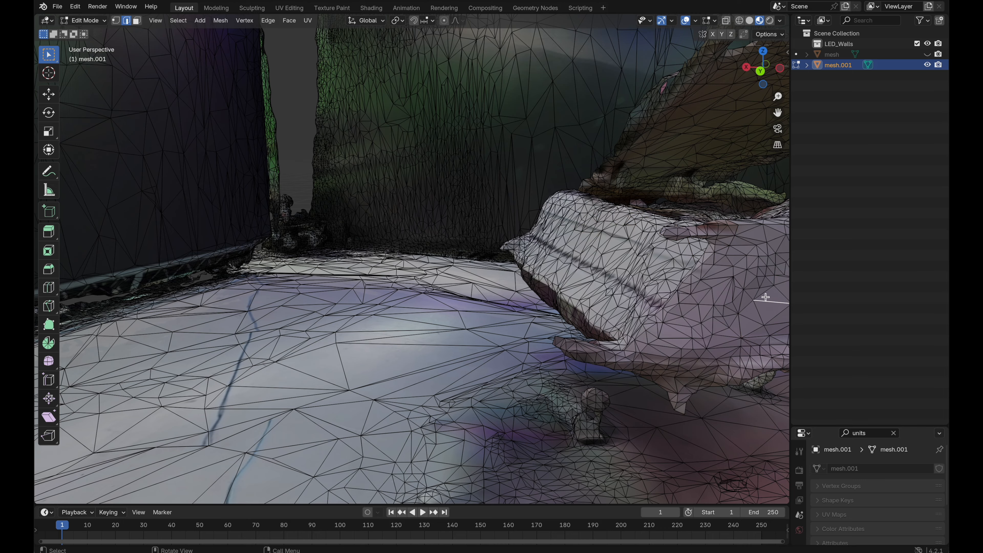
# - Select the linked mesh section on the front of the white piano's body and delete it
pyautogui.scroll(-3, 722, 302)
pyautogui.moveTo(720, 301); pyautogui.dragTo(703, 305, button='middle')
pyautogui.press('l')
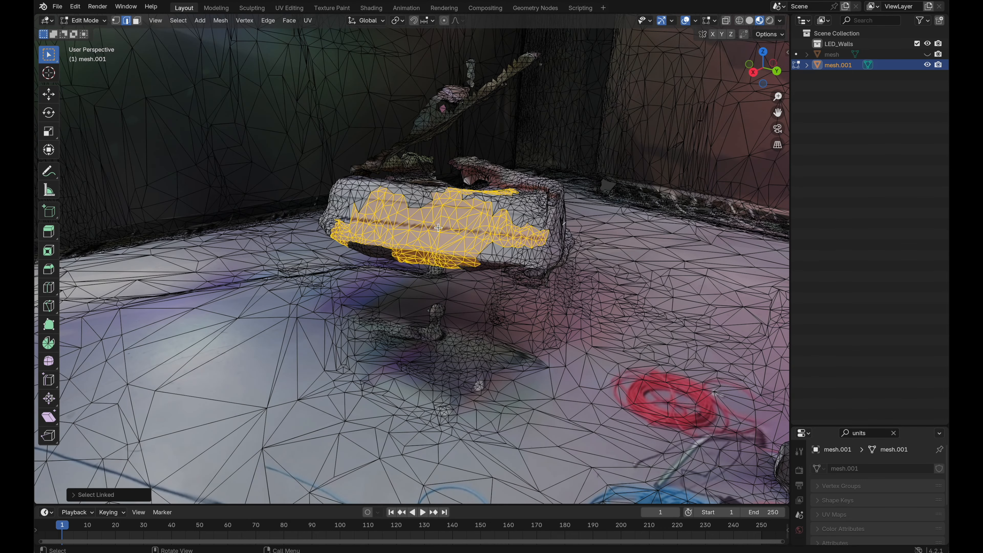
pyautogui.press('x')
pyautogui.click(362, 204)
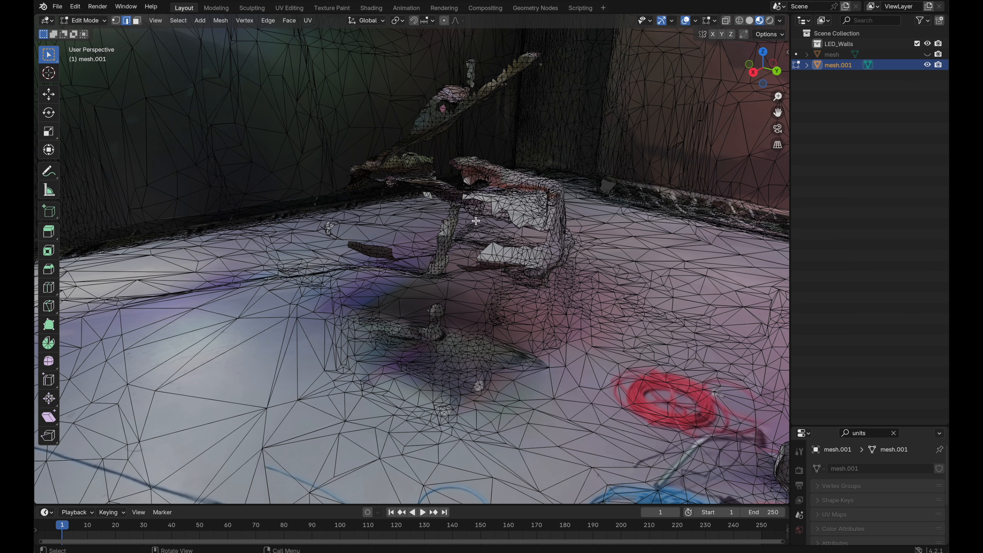
# - Turn on X-ray, circle-select the piano's remaining lid, body and floating fragments, and delete their vertices
pyautogui.press('l')
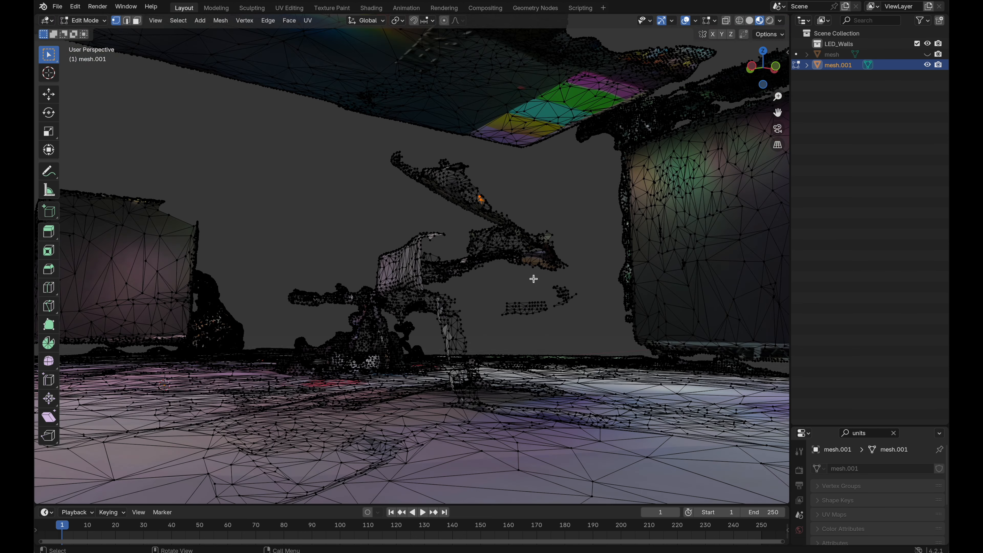
pyautogui.scroll(2, 533, 278)
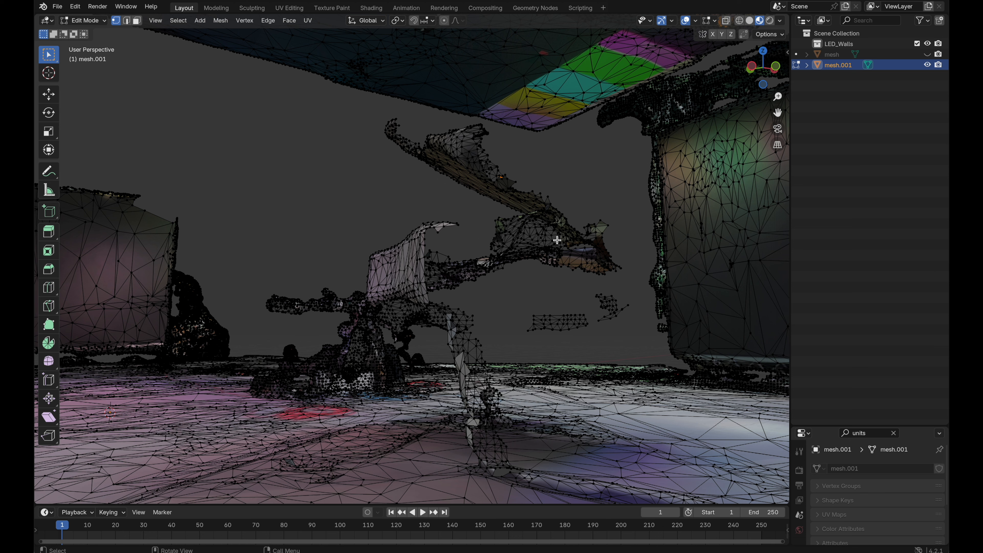
pyautogui.click(684, 199)
pyautogui.click(726, 21)
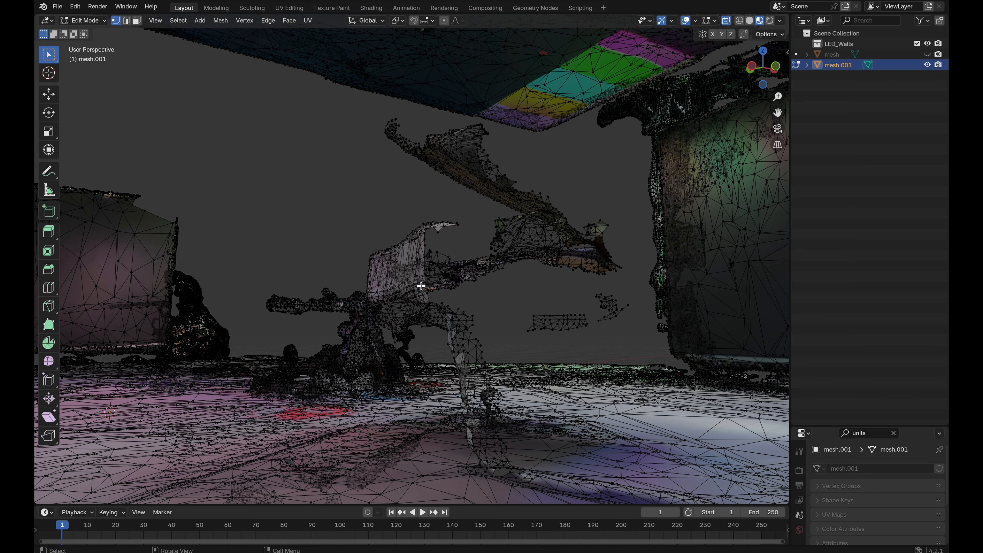
pyautogui.press('c')
pyautogui.moveTo(443, 270)
pyautogui.mouseDown()
pyautogui.moveTo(428, 268)
pyautogui.moveTo(428, 208)
pyautogui.moveTo(396, 175)
pyautogui.moveTo(449, 175)
pyautogui.mouseUp()
pyautogui.scroll(-3, 431, 267)
pyautogui.moveTo(462, 175)
pyautogui.mouseDown()
pyautogui.moveTo(548, 219)
pyautogui.moveTo(570, 281)
pyautogui.moveTo(553, 293)
pyautogui.mouseUp()
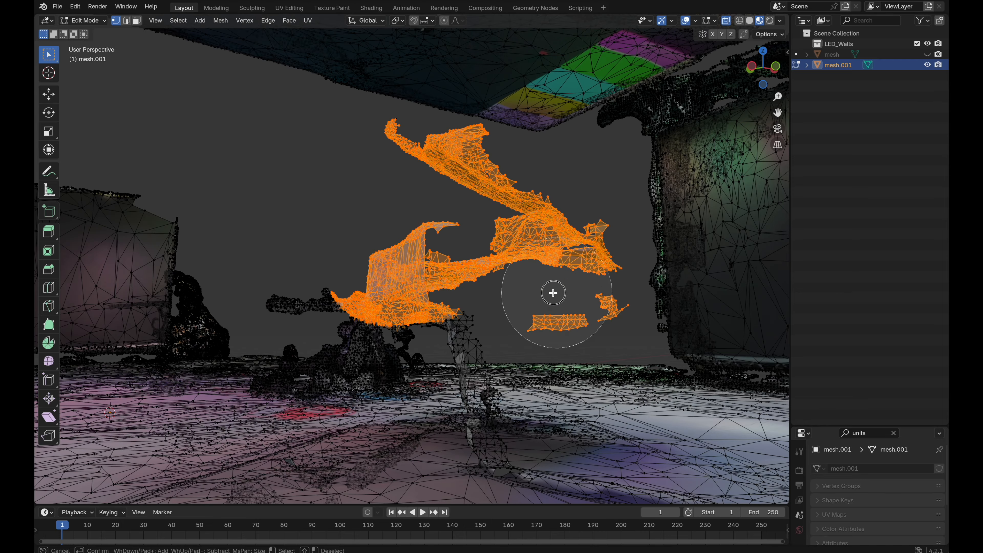
pyautogui.press('Escape')
pyautogui.press('x')
pyautogui.click(436, 235)
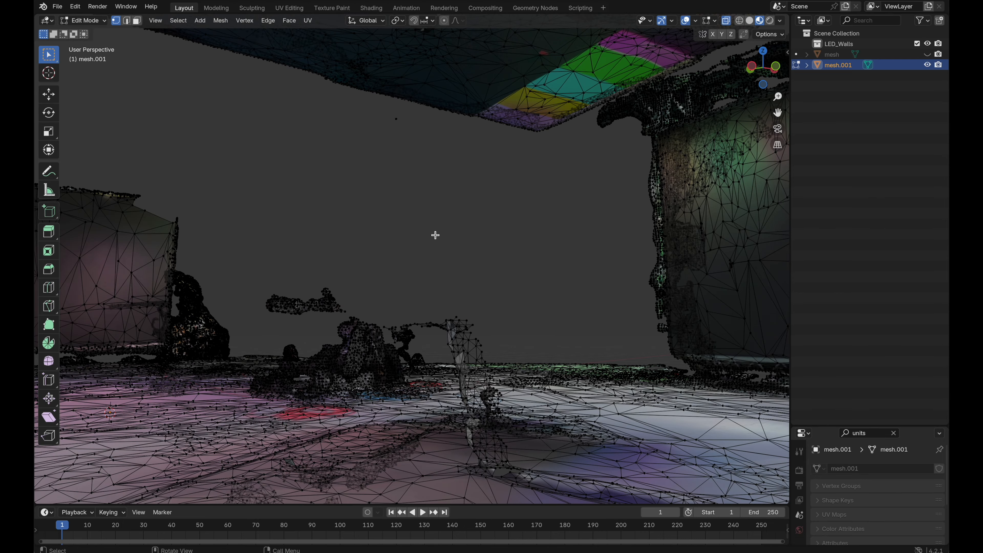
# - Delete the piano's leftover leg and the loose fragments beside it, and return to Object Mode
pyautogui.hscroll(-5, 449, 322)
pyautogui.hscroll(5, 449, 322)
pyautogui.scroll(-4, 449, 322)
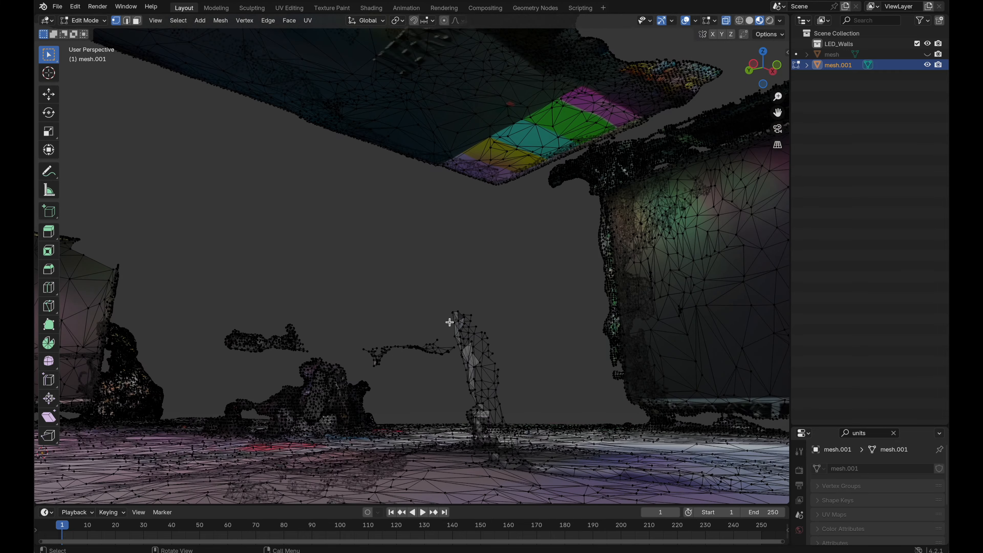
pyautogui.scroll(6, 450, 322)
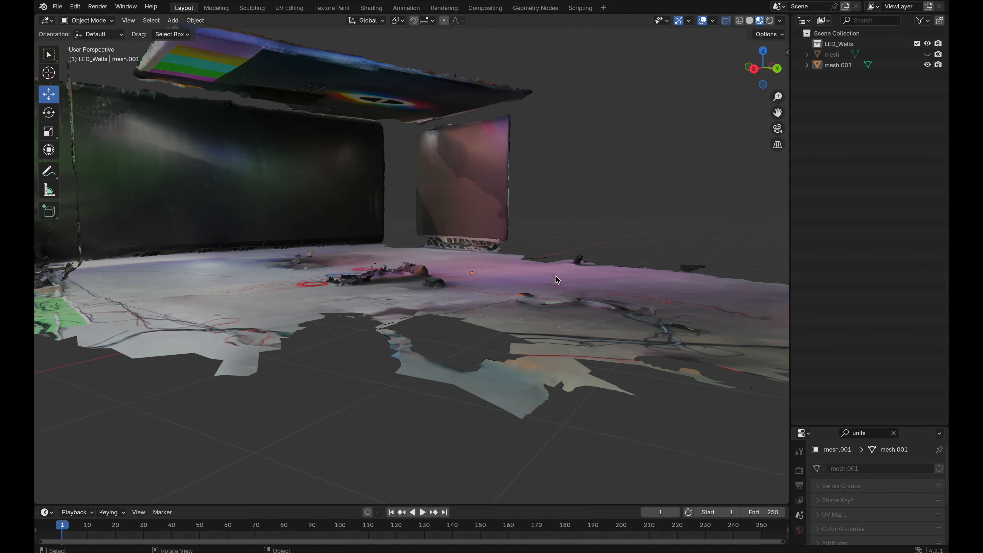
# - Inspect the cleaned scan's walls, ceiling and floor from several sides
pyautogui.hscroll(-5, 556, 276)
pyautogui.hscroll(12, 556, 276)
pyautogui.scroll(4, 556, 277)
pyautogui.scroll(-6, 556, 276)
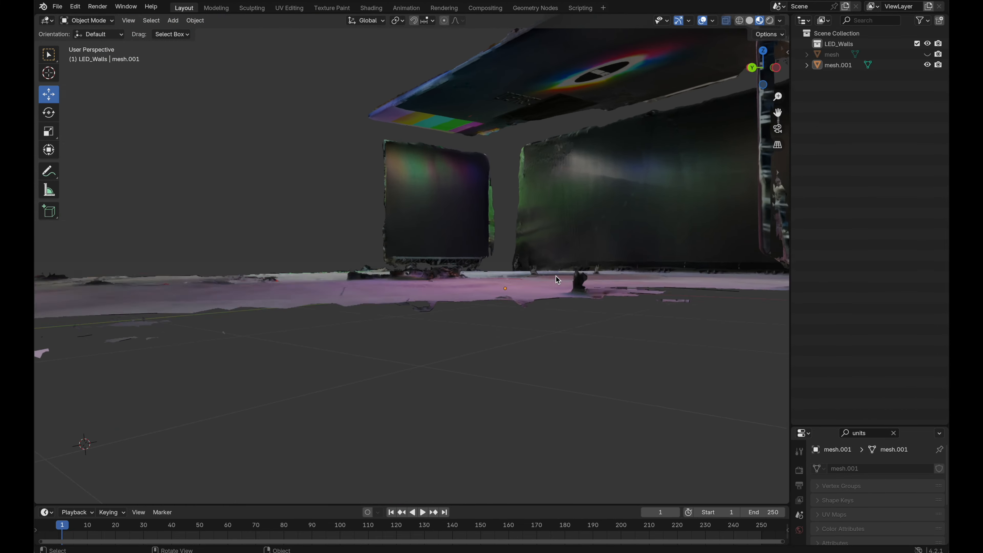
pyautogui.hscroll(-12, 556, 277)
pyautogui.scroll(5, 556, 277)
pyautogui.scroll(-5, 556, 276)
pyautogui.hscroll(5, 555, 276)
pyautogui.scroll(5, 556, 276)
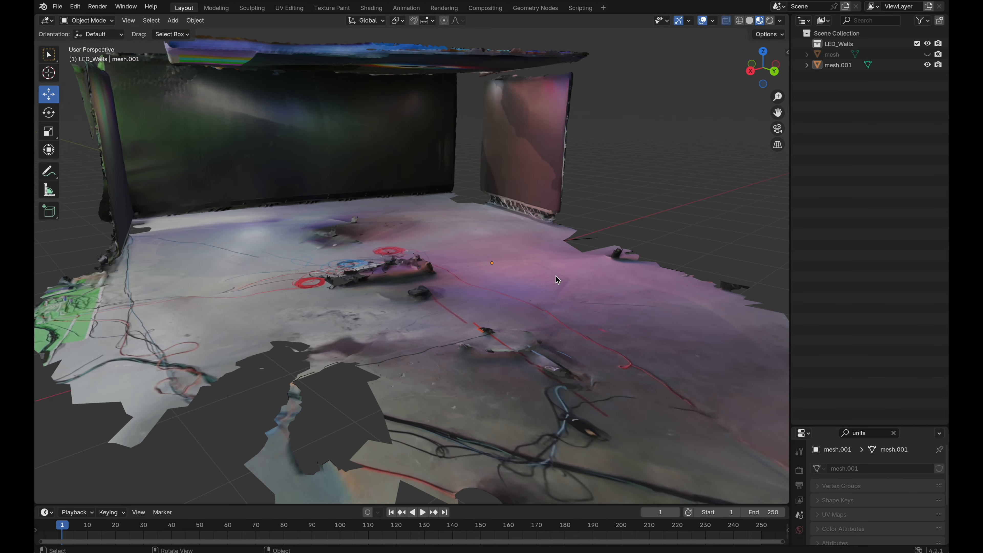
pyautogui.keyDown('ctrl'); pyautogui.scroll(-5, 555, 275); pyautogui.keyUp('ctrl')
pyautogui.keyDown('shift'); pyautogui.hscroll(-5, 556, 276); pyautogui.keyUp('shift')
pyautogui.keyDown('shift'); pyautogui.scroll(3, 555, 275); pyautogui.keyUp('shift')
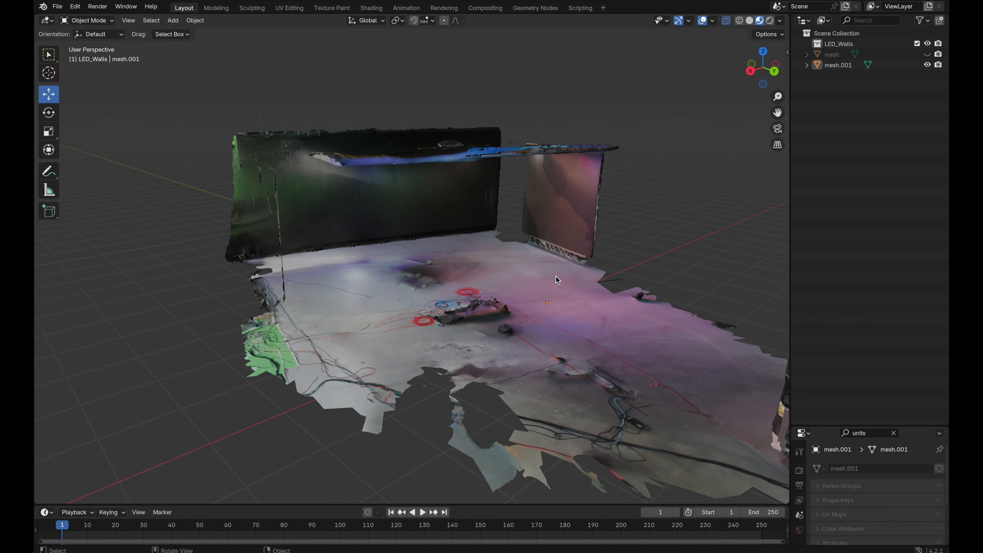
pyautogui.hscroll(-3, 556, 276)
pyautogui.scroll(2, 555, 276)
# - Select the stage scan and examine its overall layout from above and around its sides
pyautogui.click(549, 279)
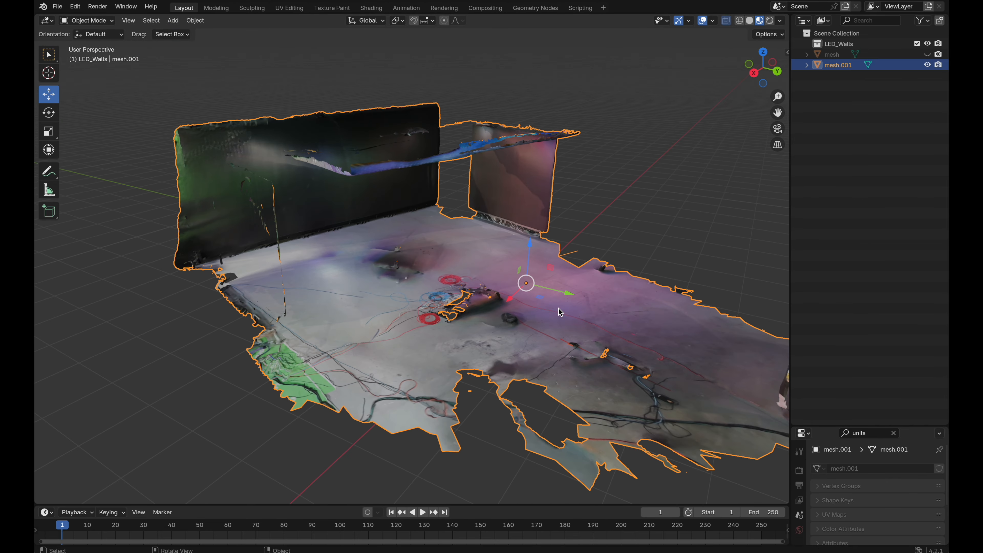
pyautogui.keyDown('ctrl'); pyautogui.scroll(-2, 501, 281); pyautogui.keyUp('ctrl')
pyautogui.scroll(8, 503, 286)
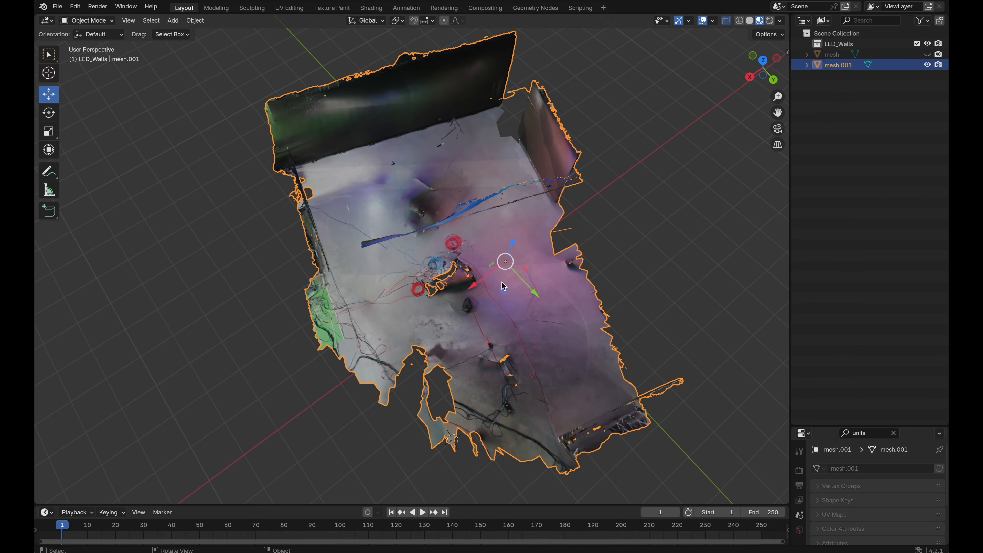
pyautogui.hscroll(5, 502, 282)
pyautogui.scroll(4, 501, 282)
pyautogui.scroll(-6, 501, 283)
pyautogui.hscroll(5, 501, 283)
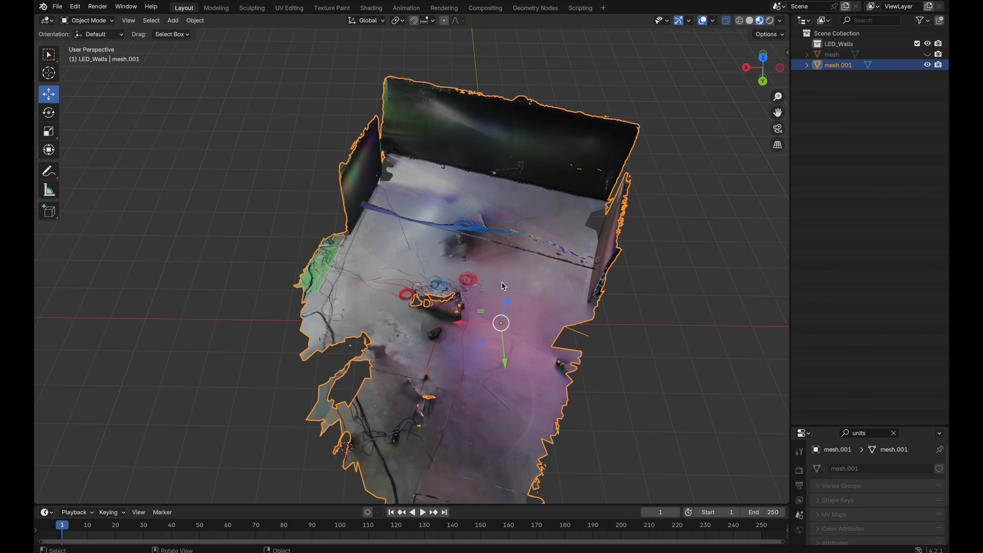
pyautogui.hscroll(10, 503, 286)
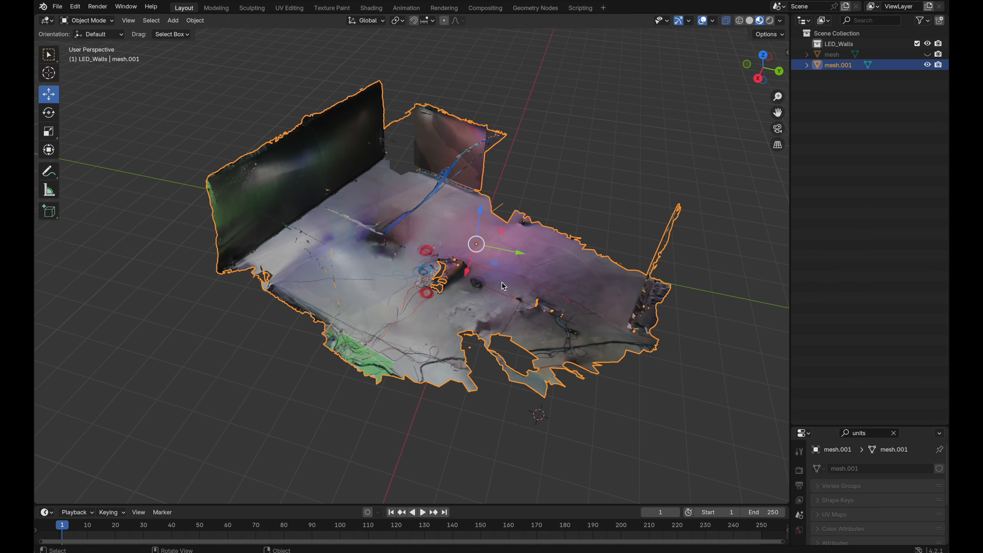
pyautogui.hscroll(3, 503, 286)
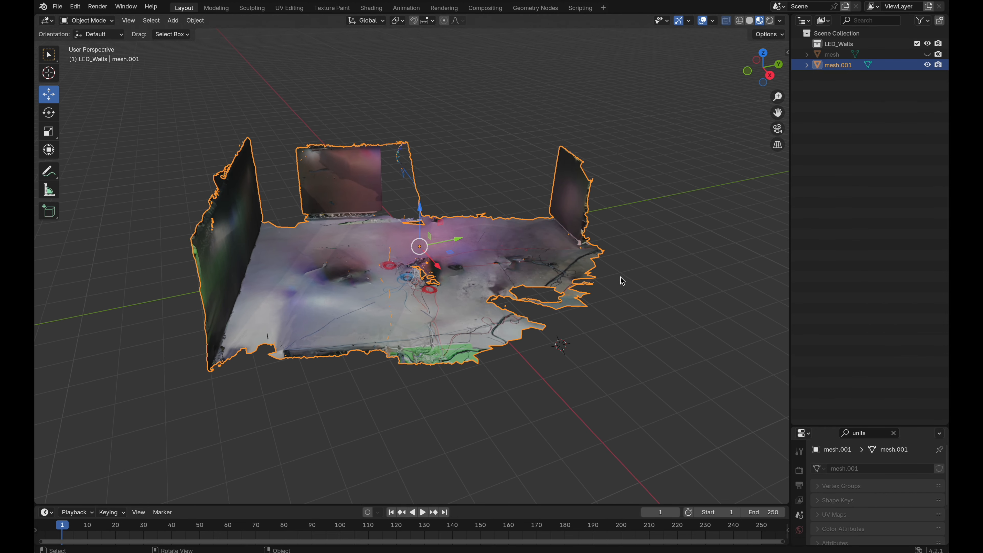
# - Add a new LED wall with the LED Stage Configurator and compare its placement with the scanned stage
pyautogui.press('n')
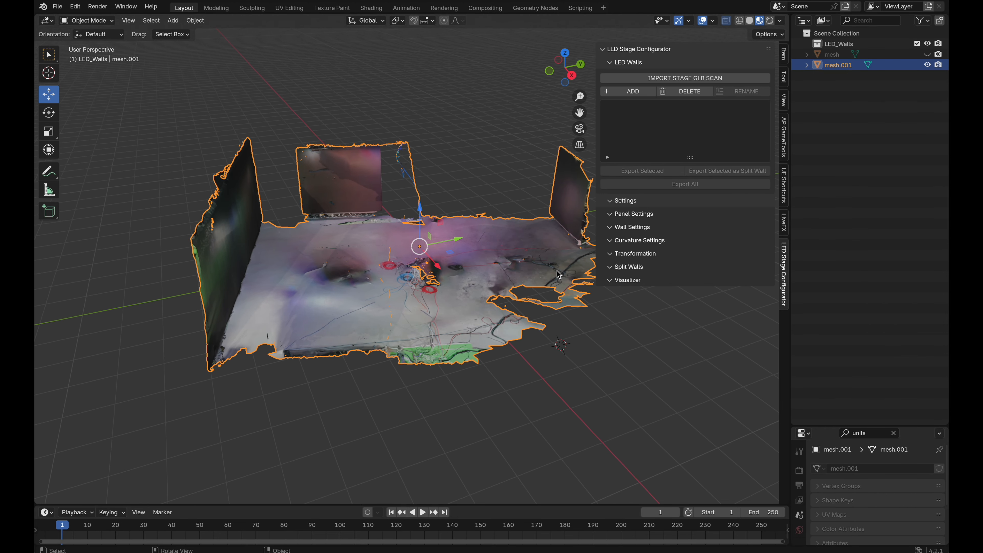
pyautogui.click(634, 93)
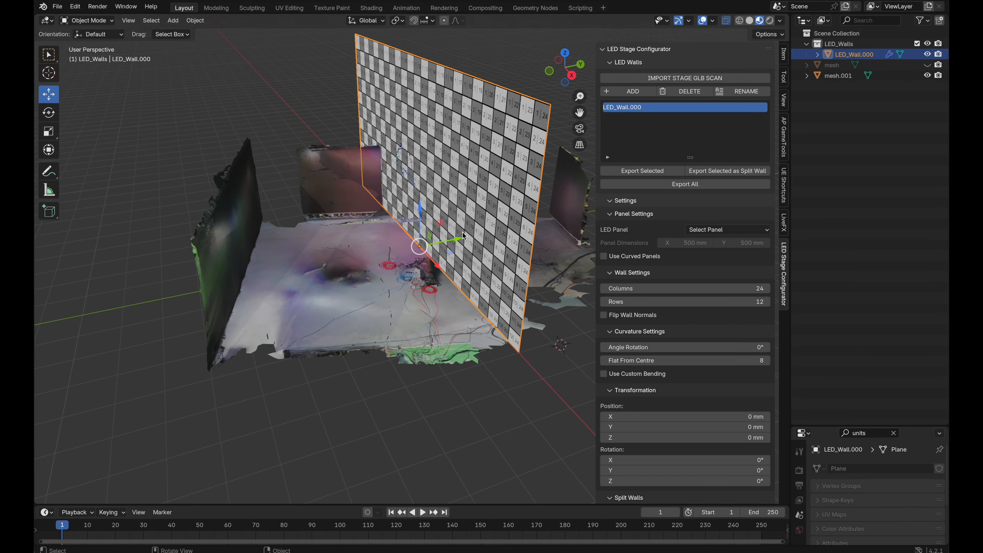
pyautogui.hscroll(5, 464, 237)
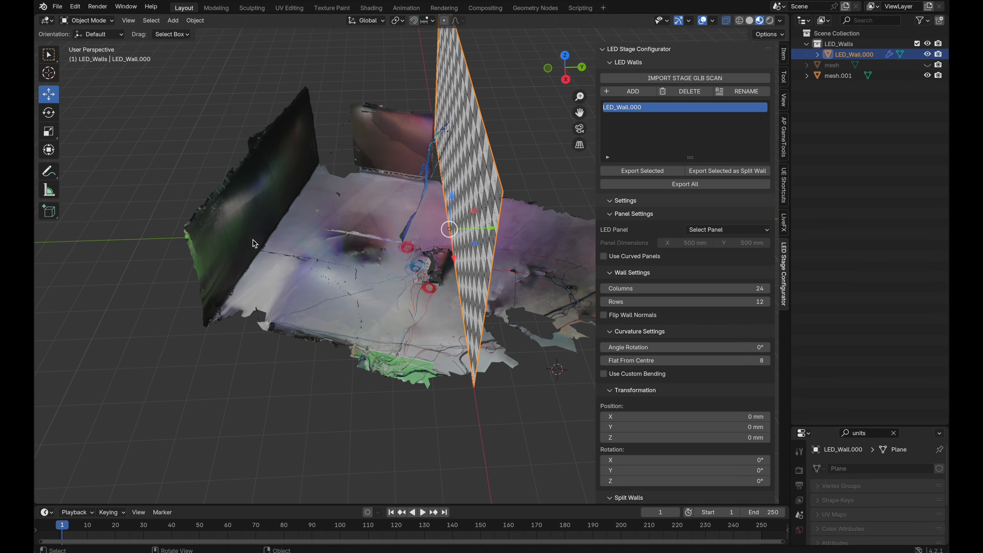
pyautogui.hscroll(-5, 436, 341)
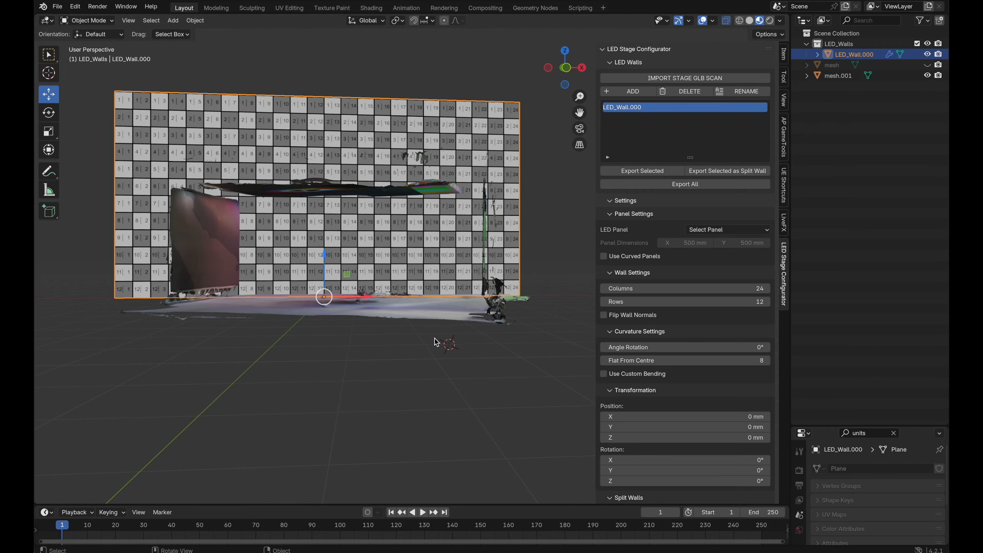
pyautogui.hscroll(10, 437, 341)
pyautogui.hscroll(-10, 436, 342)
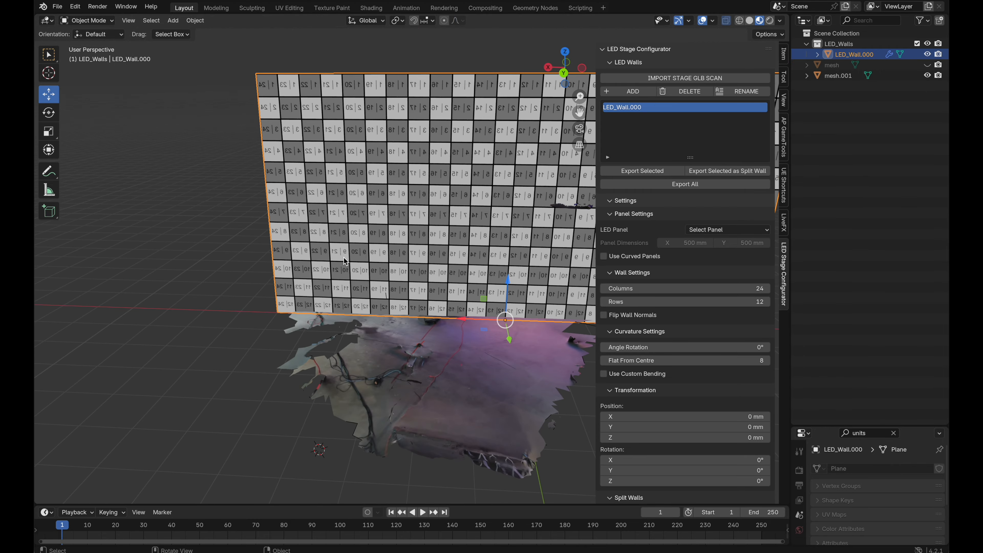
# - Set the new LED wall to 16 columns and 6 rows
pyautogui.hscroll(-15, 343, 256)
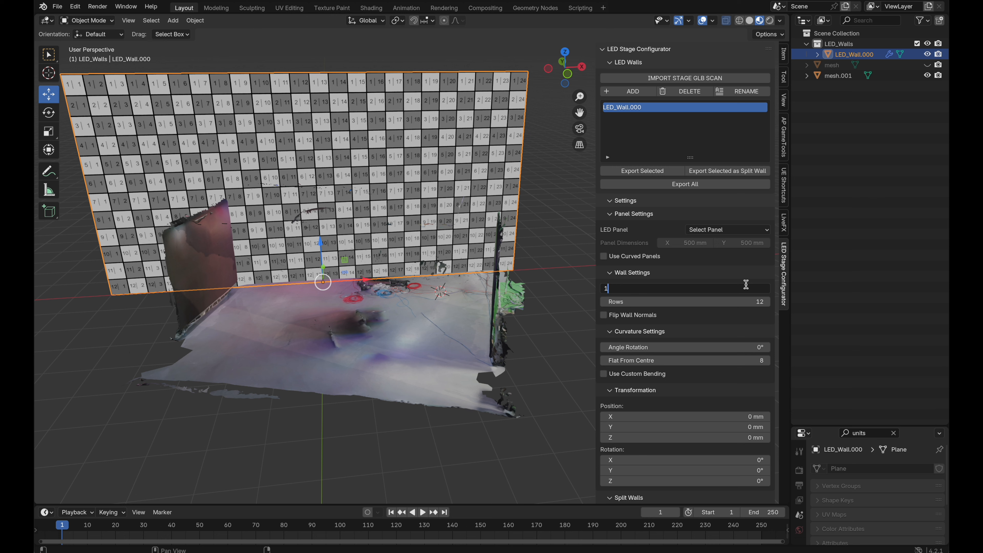
pyautogui.press('Return')
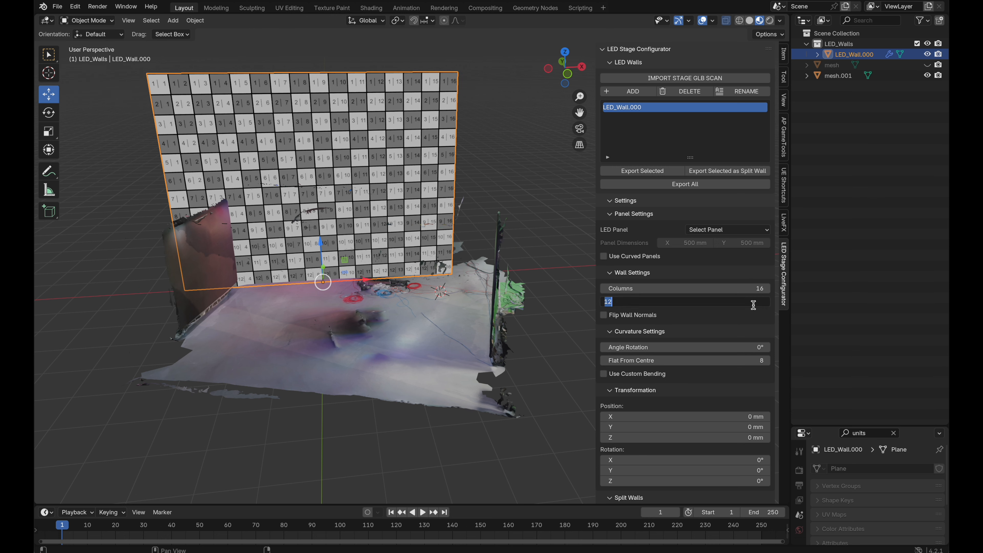
pyautogui.write('6')
pyautogui.press('Return')
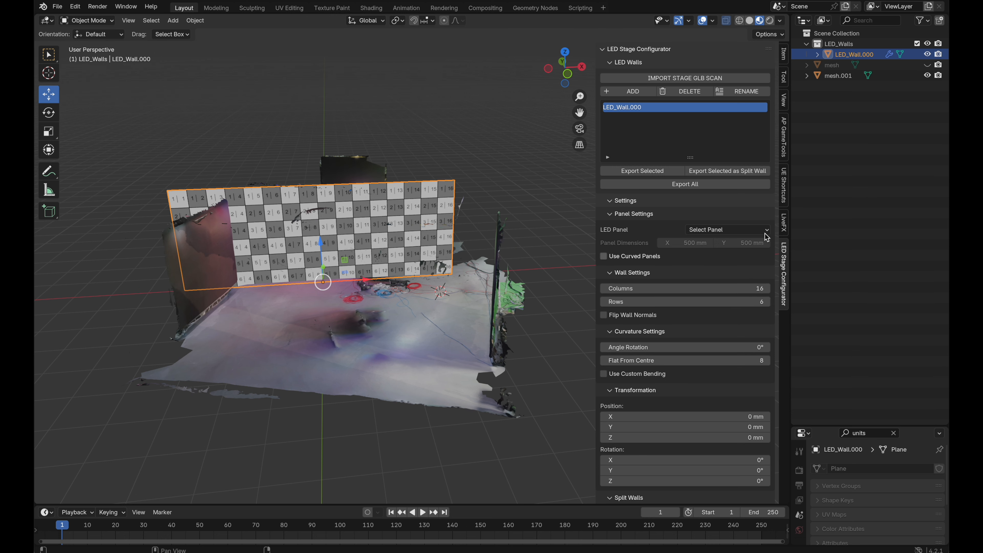
# - Switch the LED panel type to custom dimensions and set each panel to 480 mm by 480 mm
pyautogui.click(717, 230)
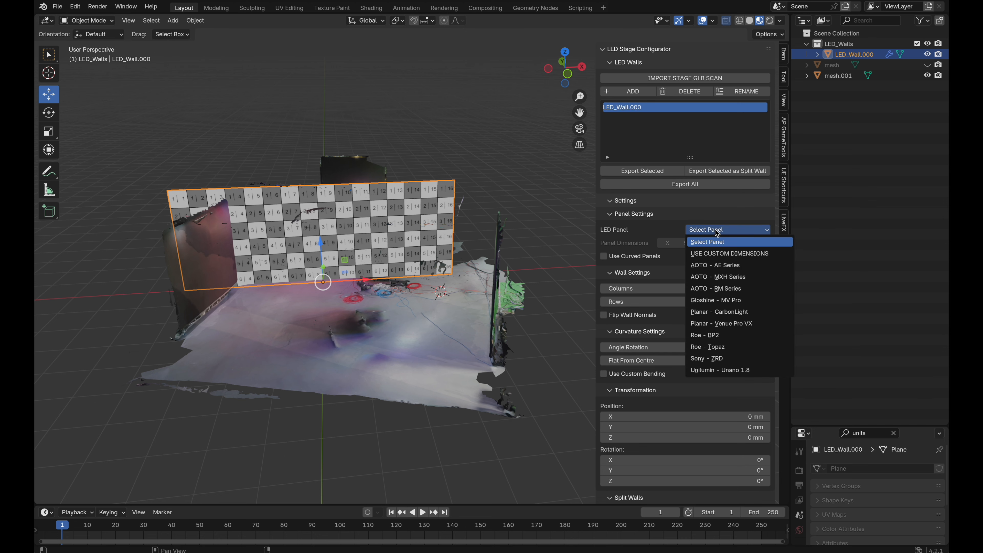
pyautogui.click(717, 253)
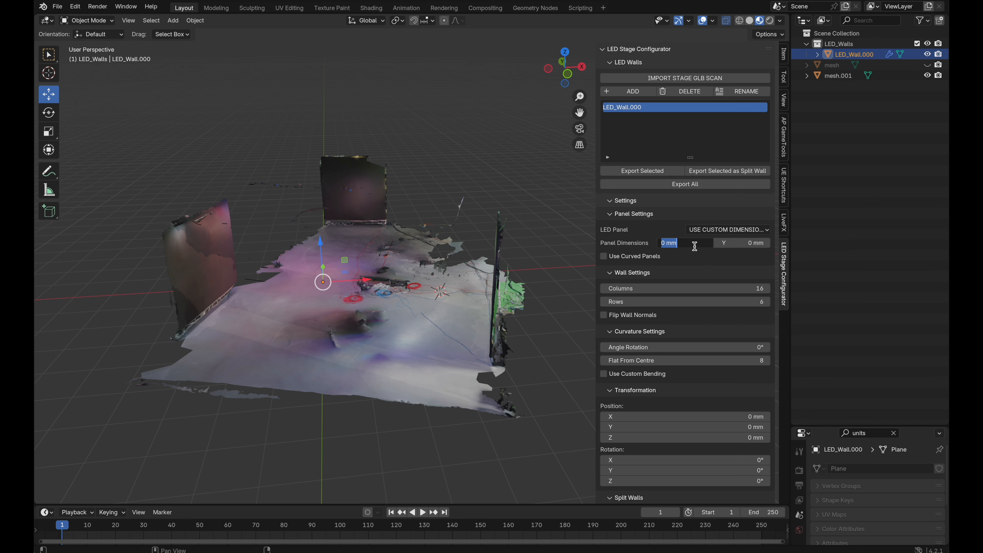
pyautogui.write('480')
pyautogui.press('Tab')
pyautogui.write('480')
pyautogui.press('Return')
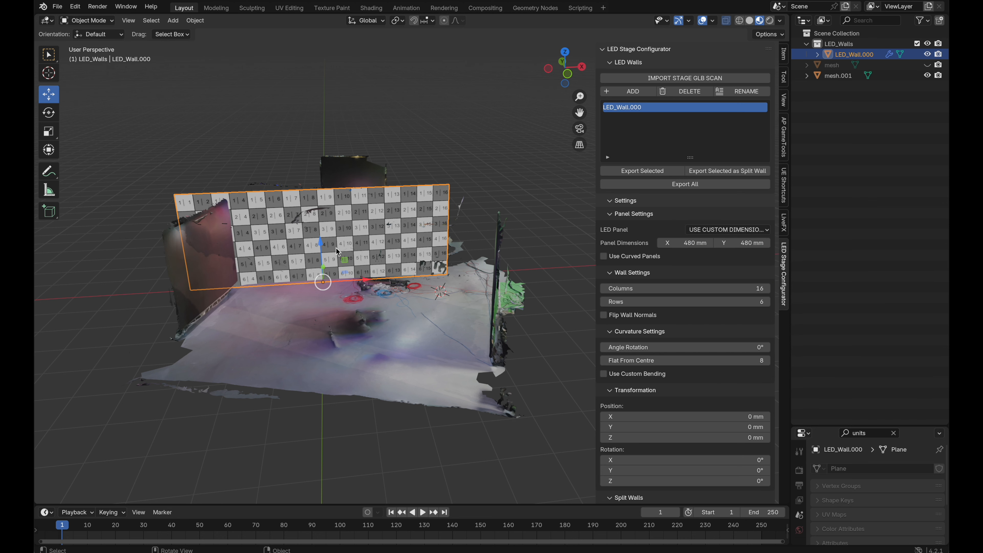
# - Select the stage scan and rotate it about the global Z axis until its back wall runs parallel to the LED wall
pyautogui.scroll(5, 336, 248)
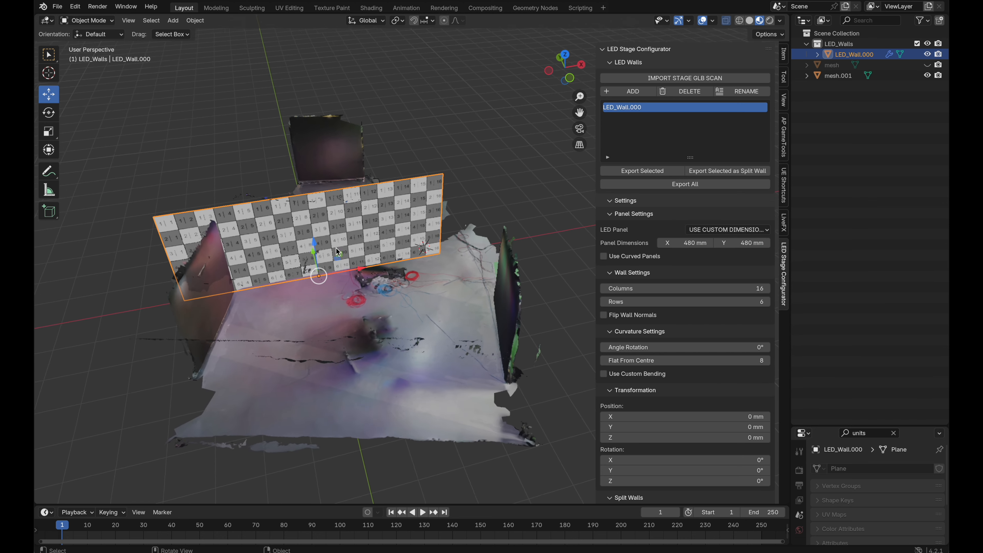
pyautogui.keyDown('ctrl'); pyautogui.scroll(4, 335, 248); pyautogui.keyUp('ctrl')
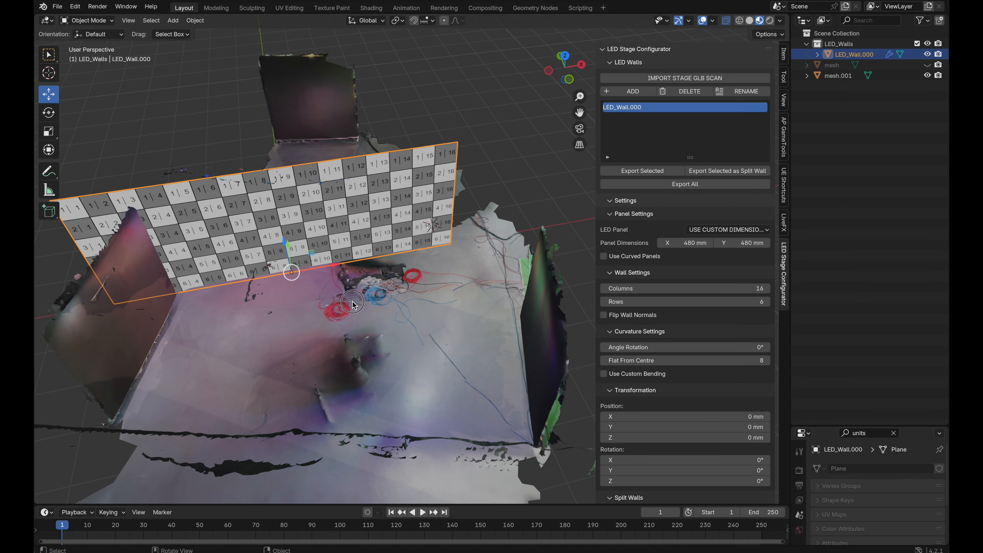
pyautogui.click(353, 302)
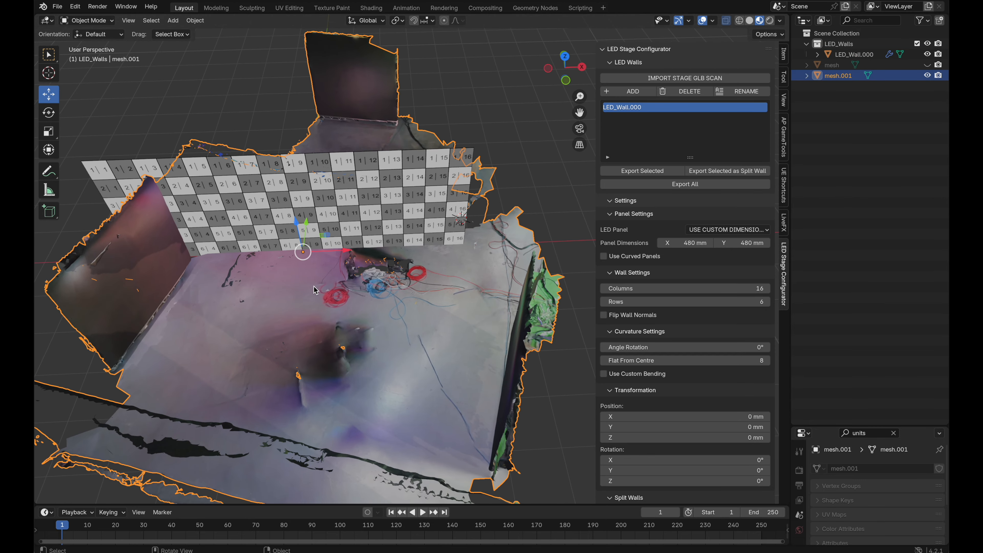
pyautogui.scroll(-3, 375, 343)
pyautogui.press('r')
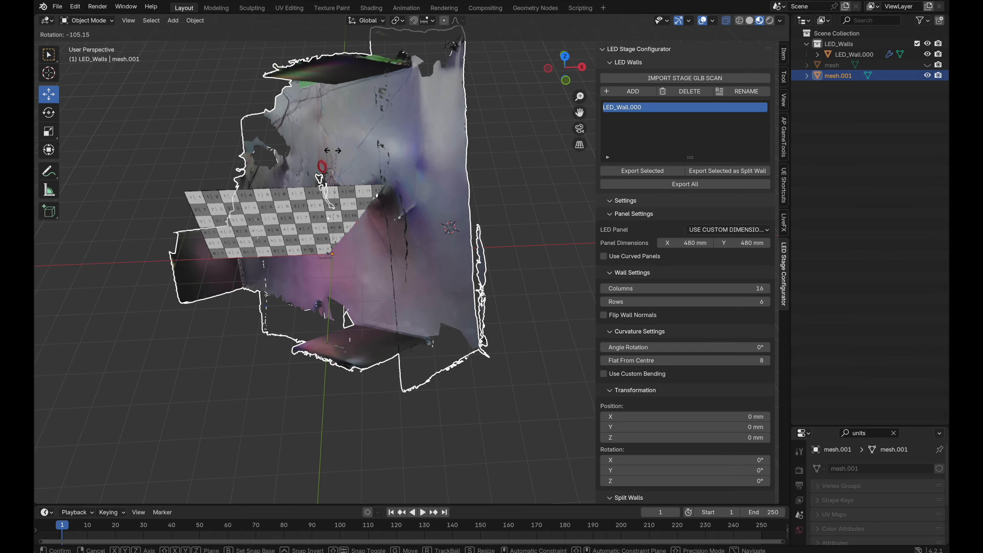
pyautogui.press('z')
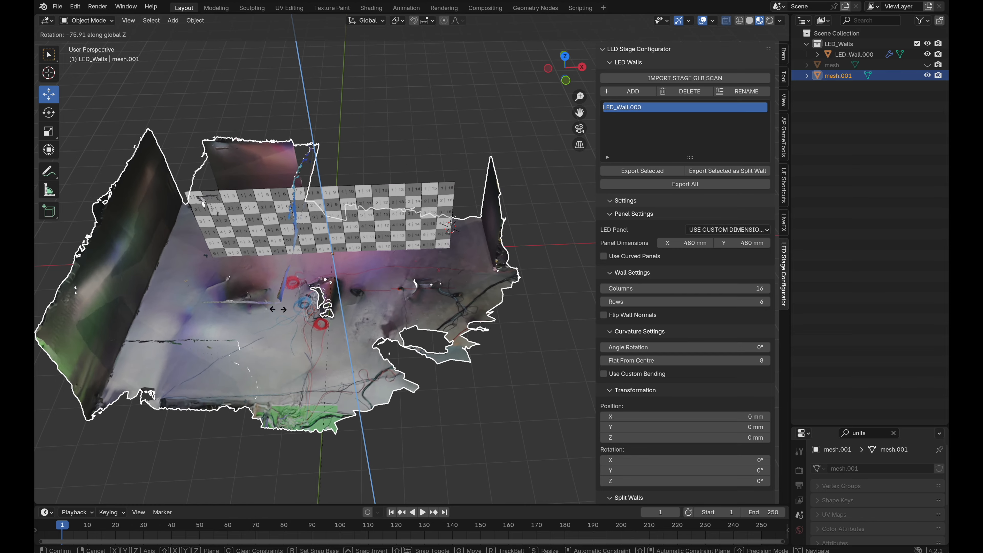
pyautogui.click(382, 199)
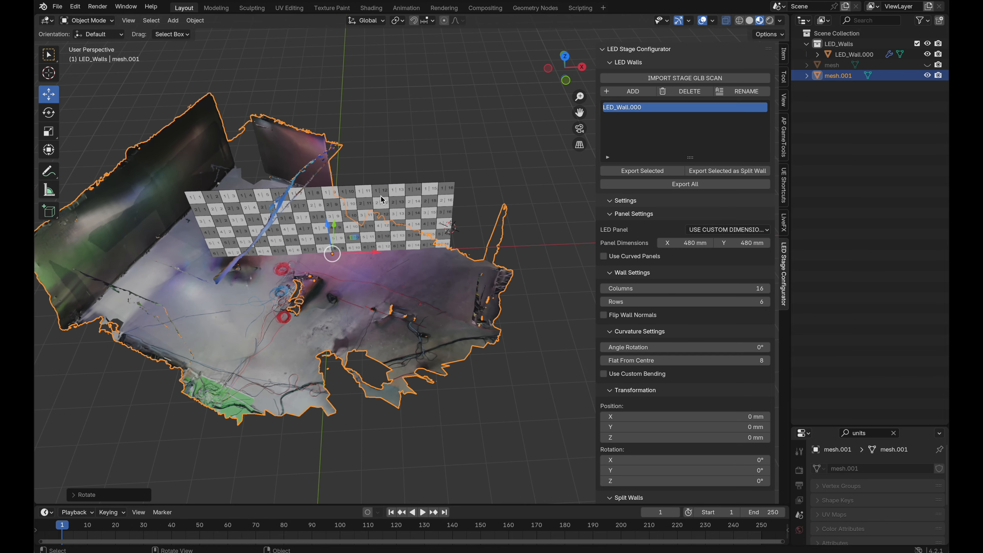
pyautogui.press('r')
pyautogui.press('z')
pyautogui.click(493, 312)
# - Move the stage scan horizontally, locked to the global XY plane, until its back wall lines up with the LED wall
pyautogui.press('g')
pyautogui.hotkey('shift', 'z')
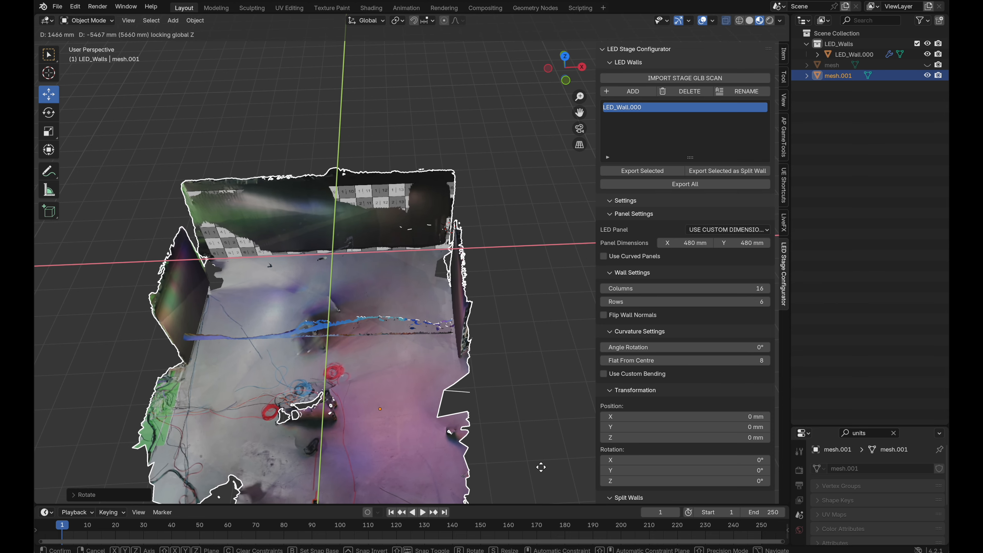
pyautogui.click(541, 466)
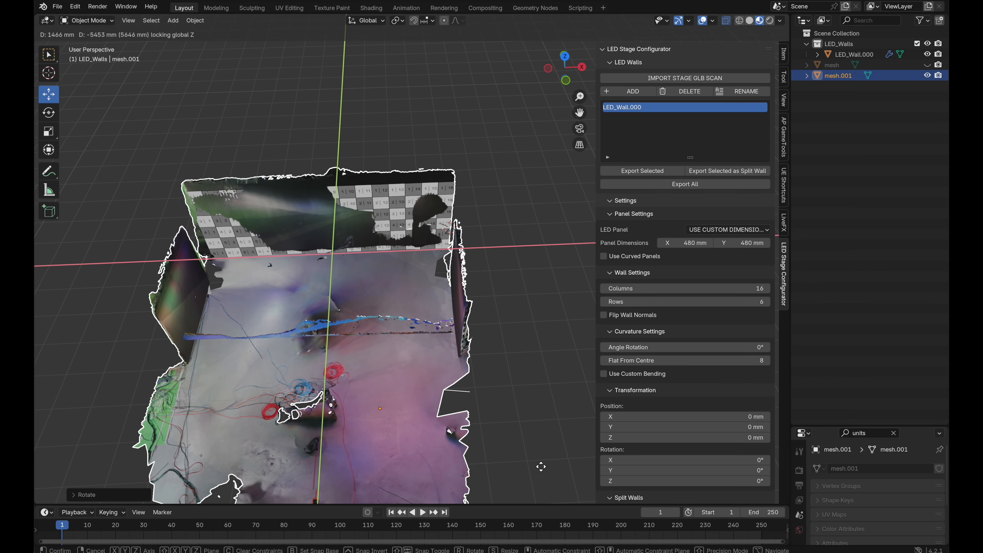
pyautogui.moveTo(341, 315); pyautogui.dragTo(338, 311, button='middle')
pyautogui.press('g')
pyautogui.hotkey('shift', 'z')
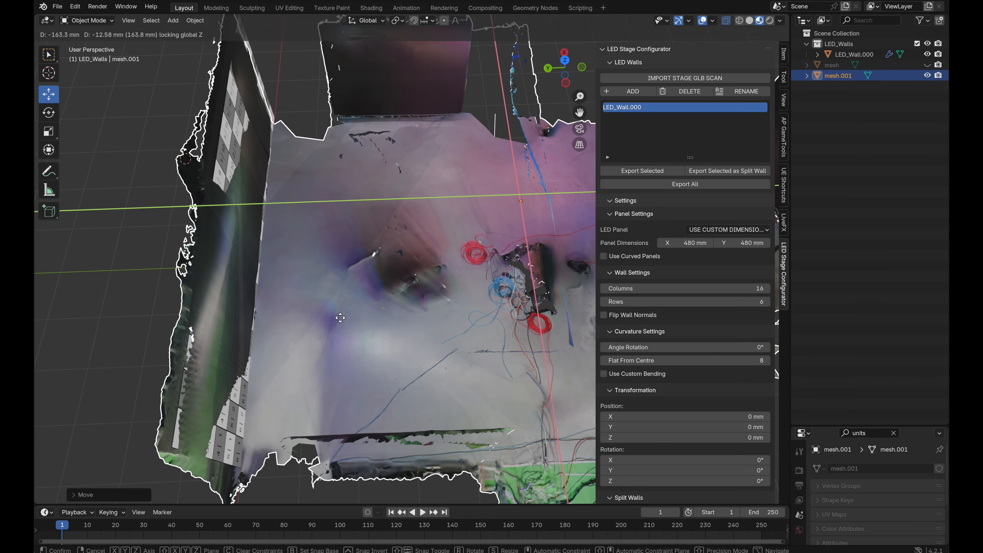
pyautogui.click(341, 317)
# - Nudge the scan again in the horizontal plane so its back wall sits just behind the LED wall panels
pyautogui.moveTo(341, 317); pyautogui.dragTo(342, 321, button='middle')
pyautogui.hscroll(10, 341, 316)
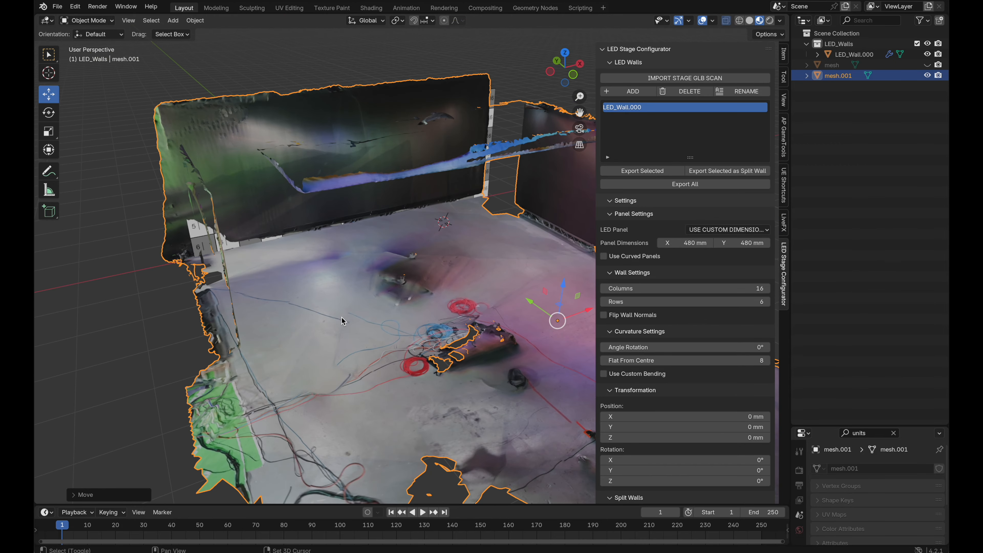
pyautogui.keyDown('shift'); pyautogui.hscroll(-10, 341, 317); pyautogui.keyUp('shift')
pyautogui.hscroll(-10, 341, 316)
pyautogui.scroll(-10, 341, 319)
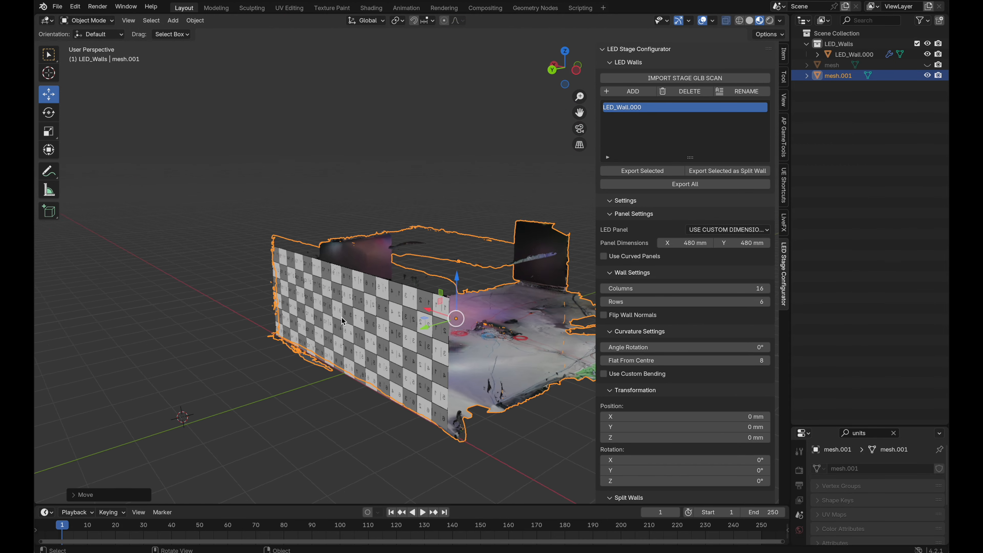
pyautogui.press('g')
pyautogui.hotkey('shift', 'z')
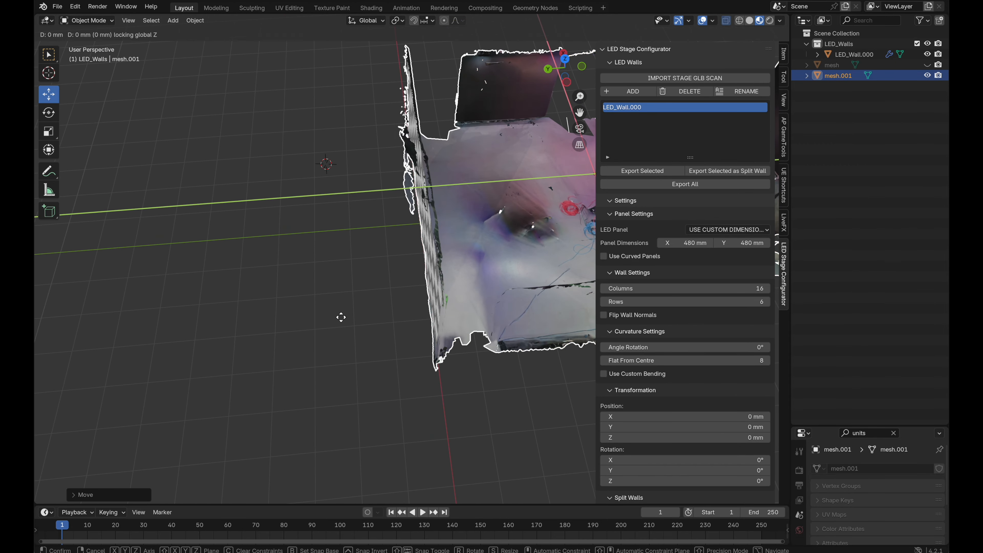
pyautogui.click(338, 318)
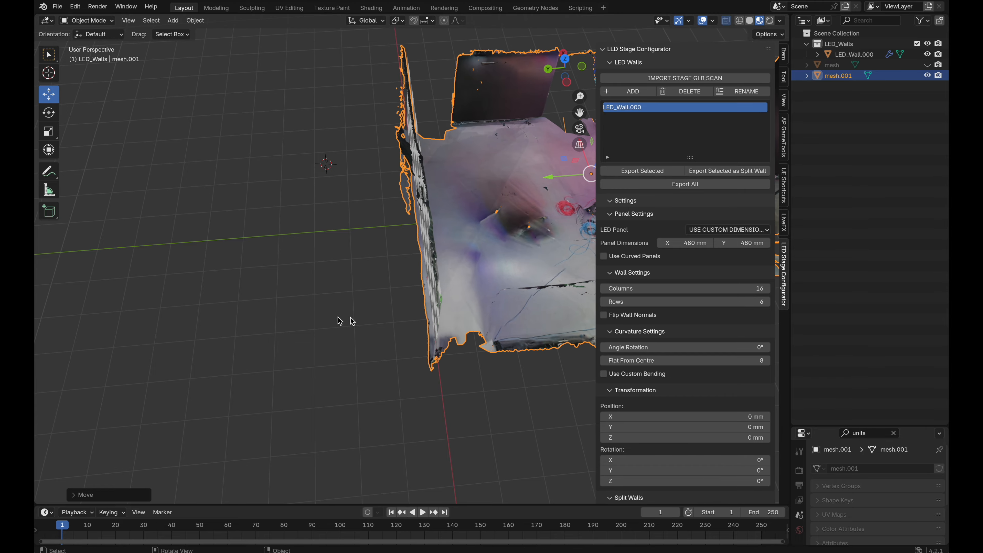
# - Select the LED wall and raise its Z position to 282 mm to match the screen height in the scan
pyautogui.hscroll(10, 337, 318)
pyautogui.scroll(10, 425, 307)
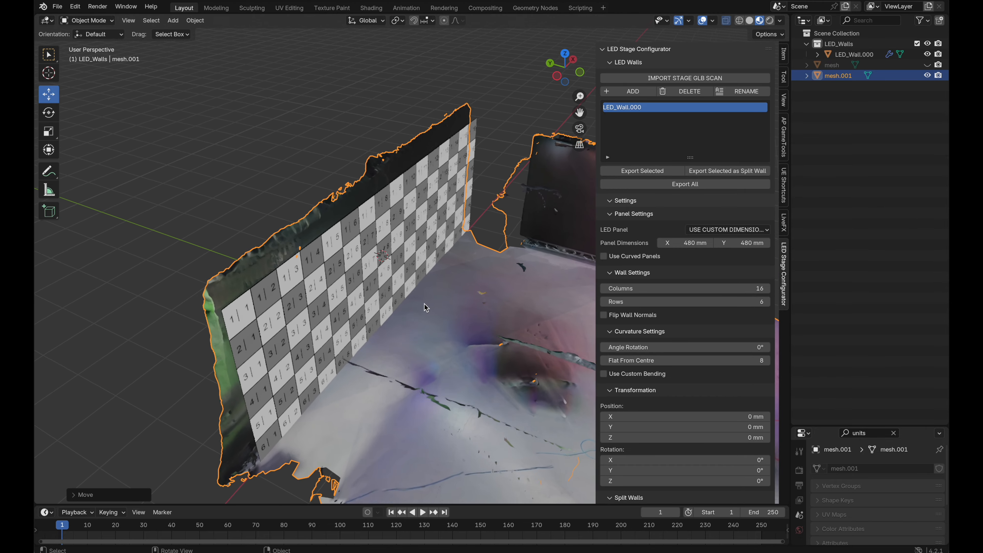
pyautogui.scroll(-10, 425, 307)
pyautogui.scroll(10, 426, 307)
pyautogui.hscroll(-8, 423, 303)
pyautogui.hscroll(10, 423, 303)
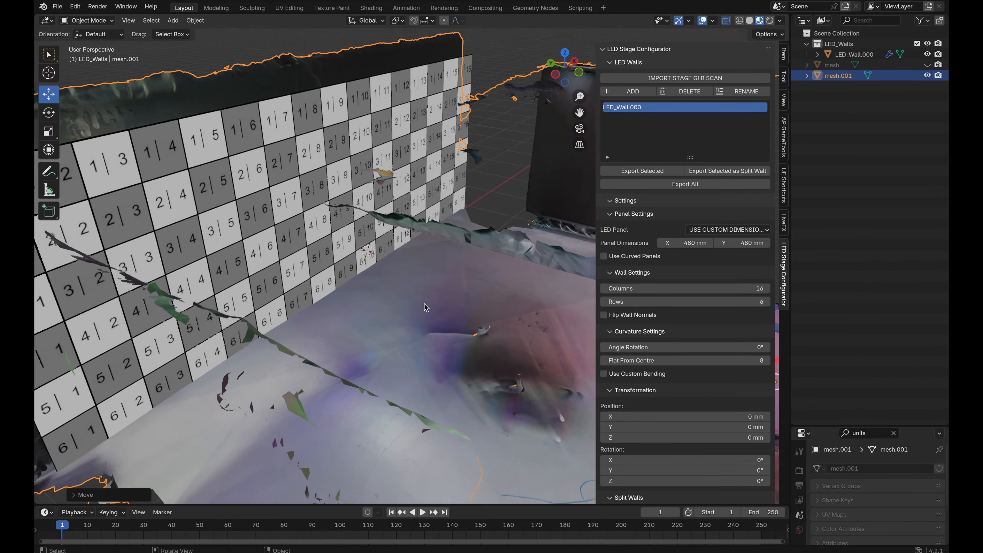
pyautogui.click(357, 256)
pyautogui.scroll(5, 219, 292)
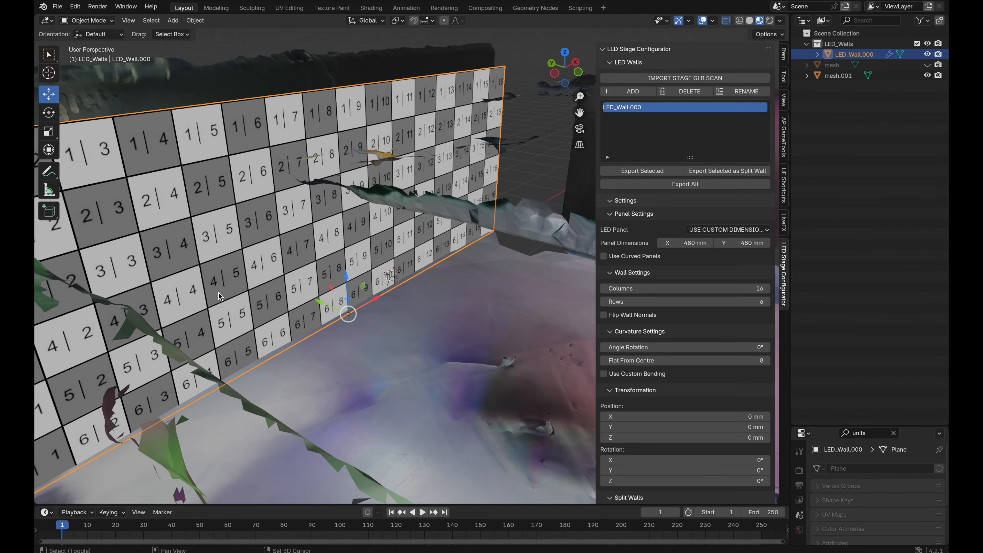
pyautogui.keyDown('shift'); pyautogui.hscroll(-6, 219, 293); pyautogui.keyUp('shift')
pyautogui.keyDown('shift'); pyautogui.scroll(-4, 218, 292); pyautogui.keyUp('shift')
pyautogui.scroll(-5, 218, 292)
pyautogui.keyDown('shift'); pyautogui.scroll(-5, 218, 292); pyautogui.keyUp('shift')
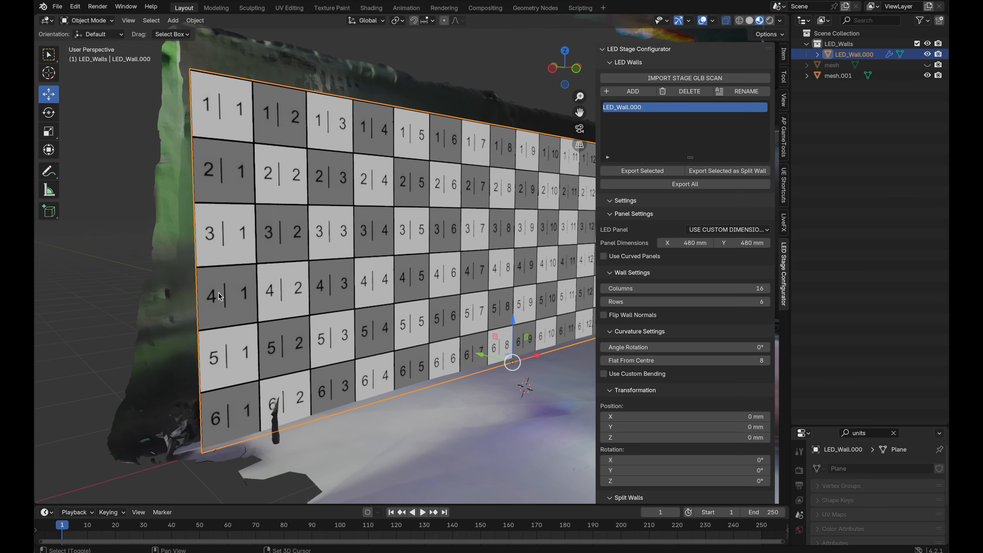
pyautogui.moveTo(685, 427); pyautogui.dragTo(745, 437)
pyautogui.hotkey('ctrl', 'z')
pyautogui.keyDown('shift'); pyautogui.moveTo(515, 379); pyautogui.dragTo(490, 352, button='middle'); pyautogui.keyUp('shift')
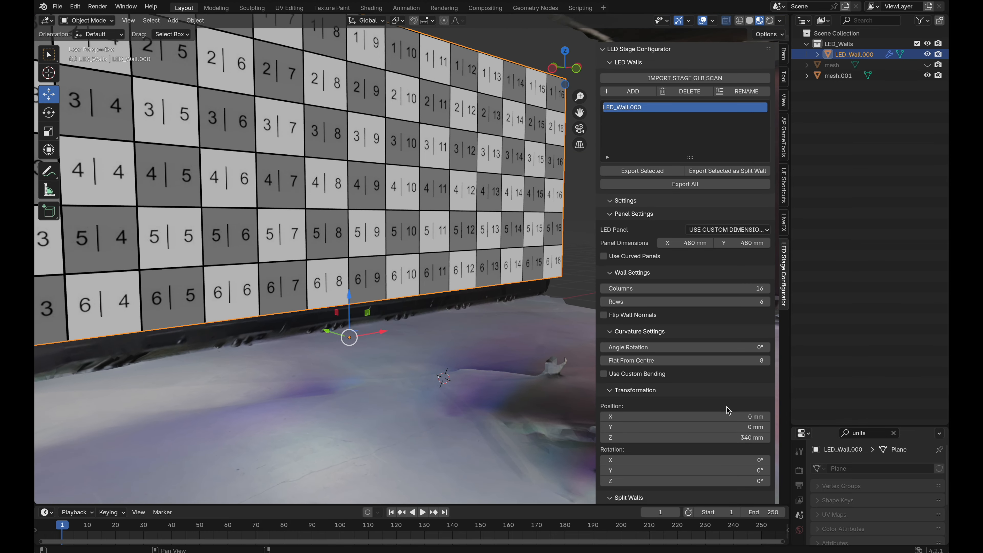
pyautogui.moveTo(720, 438); pyautogui.dragTo(740, 438)
# - Examine the scanned stage floor in front of the LED wall, especially the red line and the orange-taped marker
pyautogui.keyDown('shift'); pyautogui.moveTo(381, 435); pyautogui.dragTo(471, 372, button='middle'); pyautogui.keyUp('shift')
pyautogui.scroll(-10, 472, 375)
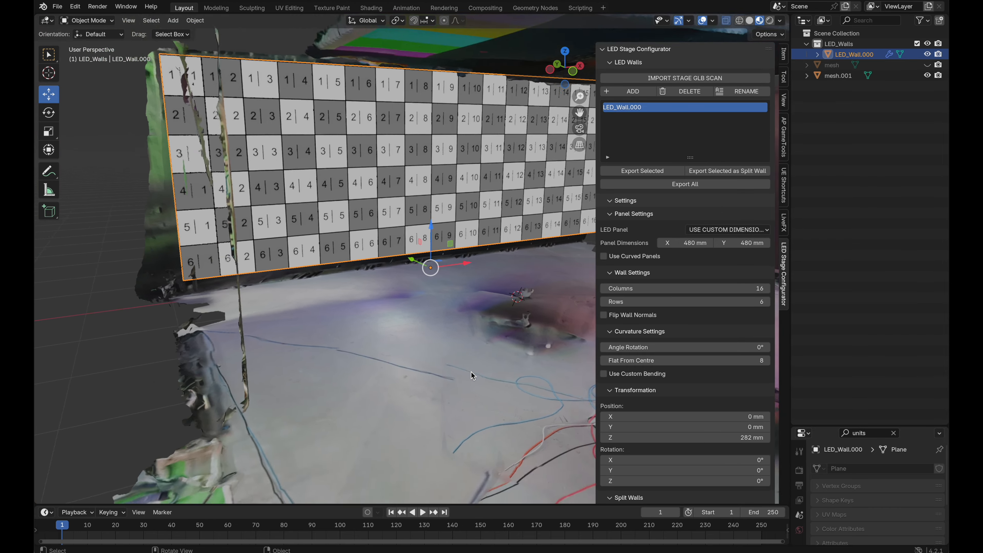
pyautogui.moveTo(472, 376); pyautogui.dragTo(451, 293, button='middle')
pyautogui.hscroll(10, 444, 290)
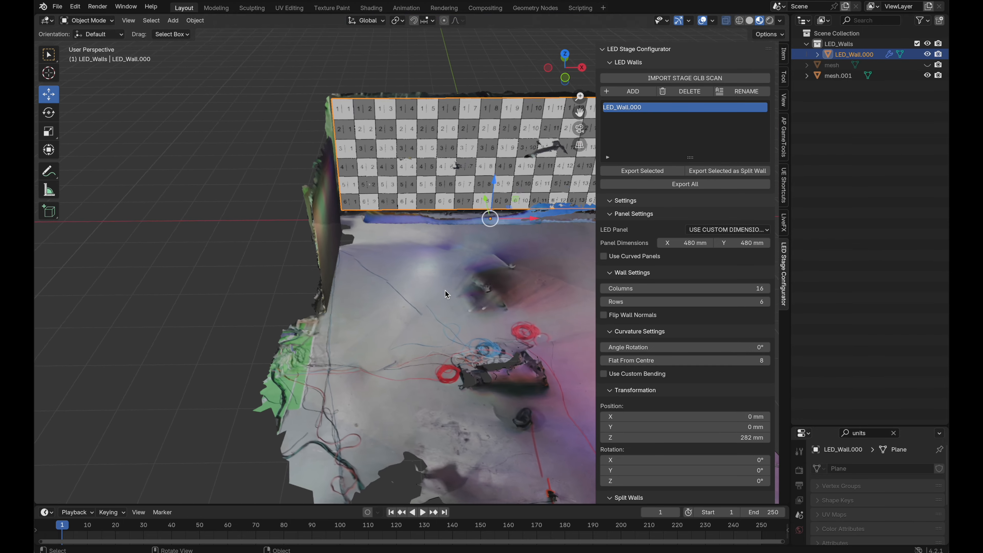
pyautogui.keyDown('shift'); pyautogui.hscroll(5, 444, 290); pyautogui.keyUp('shift')
pyautogui.scroll(10, 445, 289)
pyautogui.keyDown('shift'); pyautogui.scroll(-10, 444, 289); pyautogui.keyUp('shift')
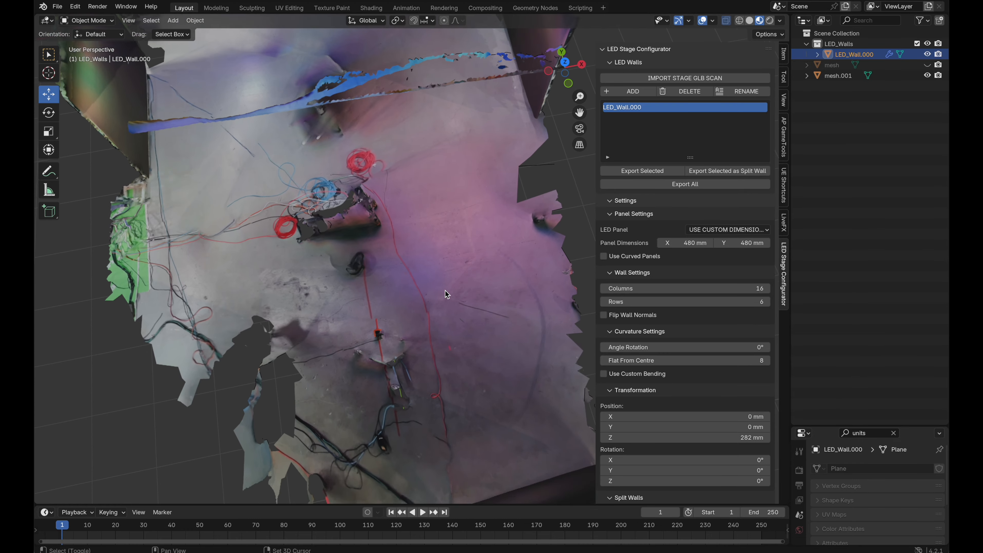
pyautogui.scroll(10, 395, 292)
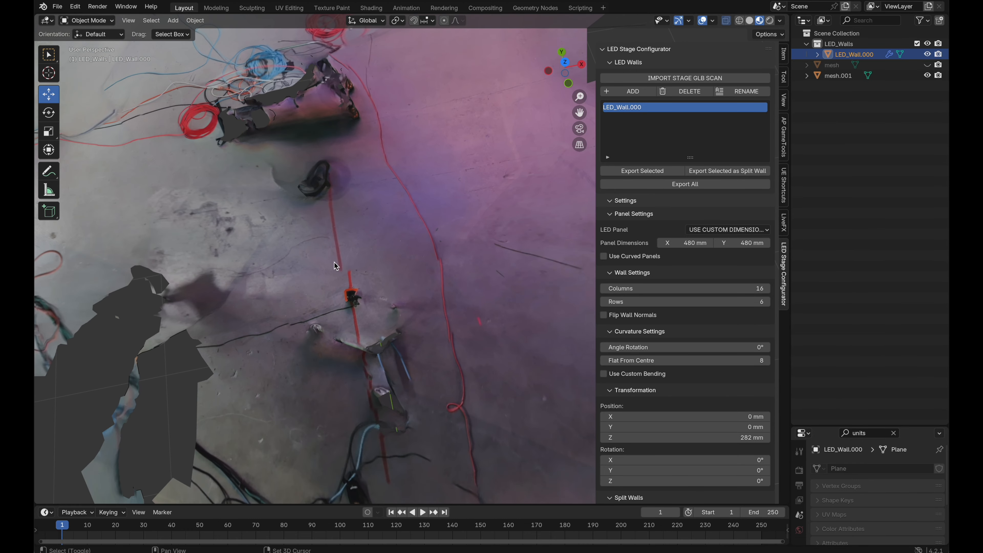
pyautogui.scroll(8, 337, 259)
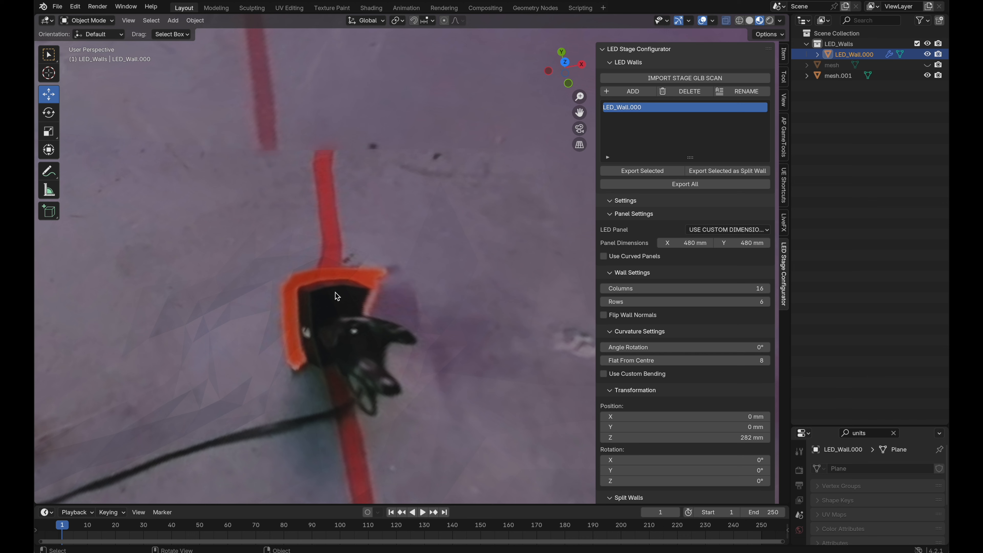
pyautogui.rightClick(338, 263)
pyautogui.scroll(-5, 449, 244)
pyautogui.scroll(-10, 449, 242)
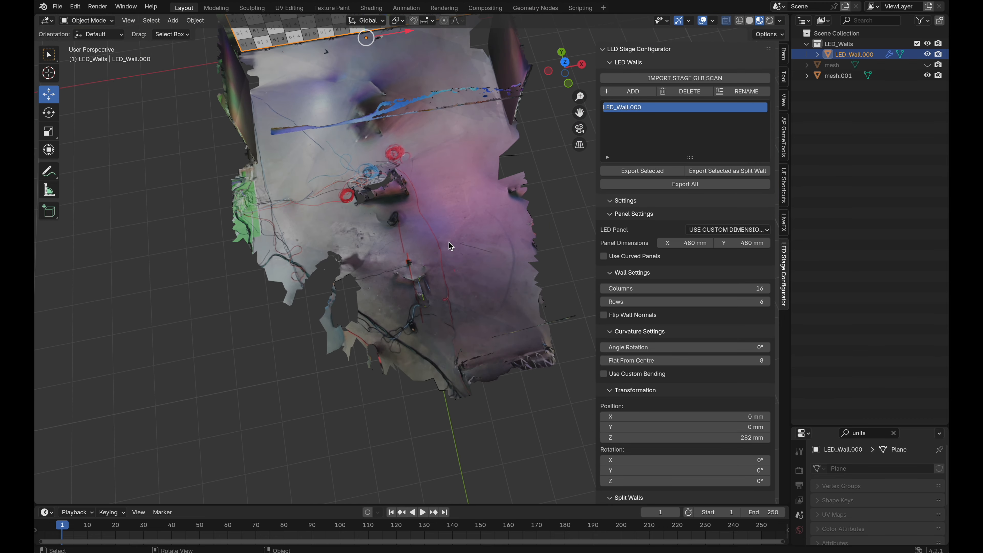
pyautogui.scroll(5, 449, 242)
pyautogui.scroll(-5, 449, 242)
pyautogui.scroll(5, 449, 242)
pyautogui.scroll(-5, 449, 242)
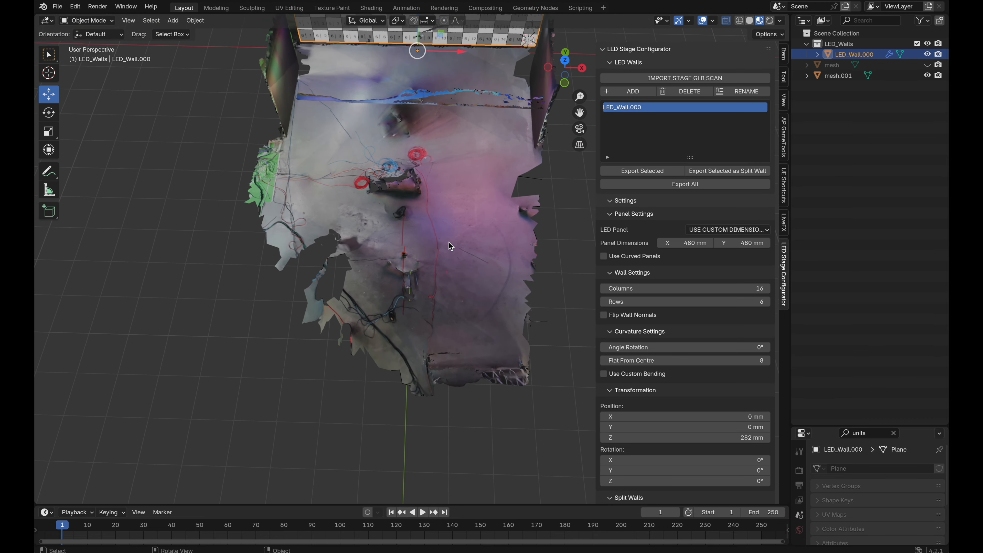
pyautogui.scroll(-3, 450, 245)
# - Select the stage scan and move it along the global Y axis to bring the taped floor marker near the world origin
pyautogui.click(416, 231)
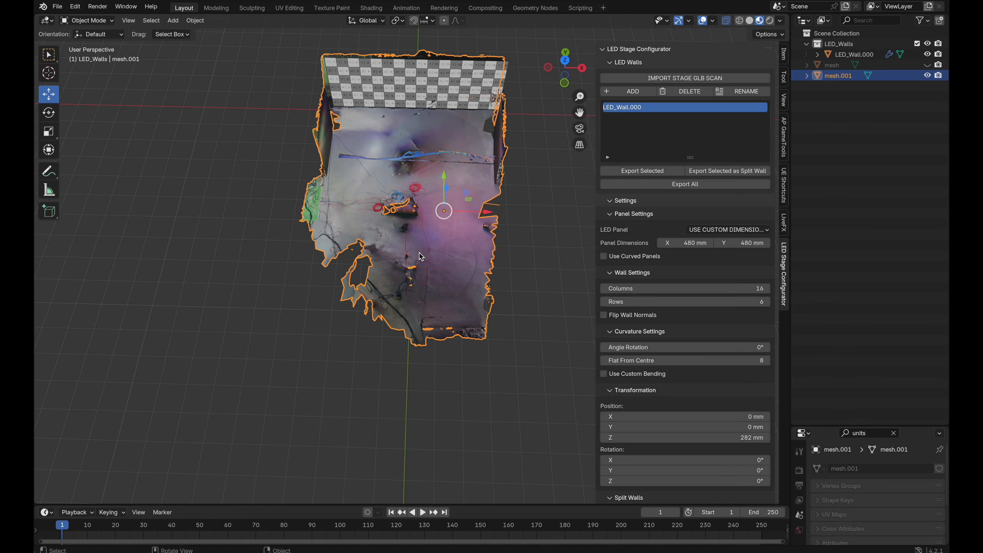
pyautogui.press('g')
pyautogui.press('y')
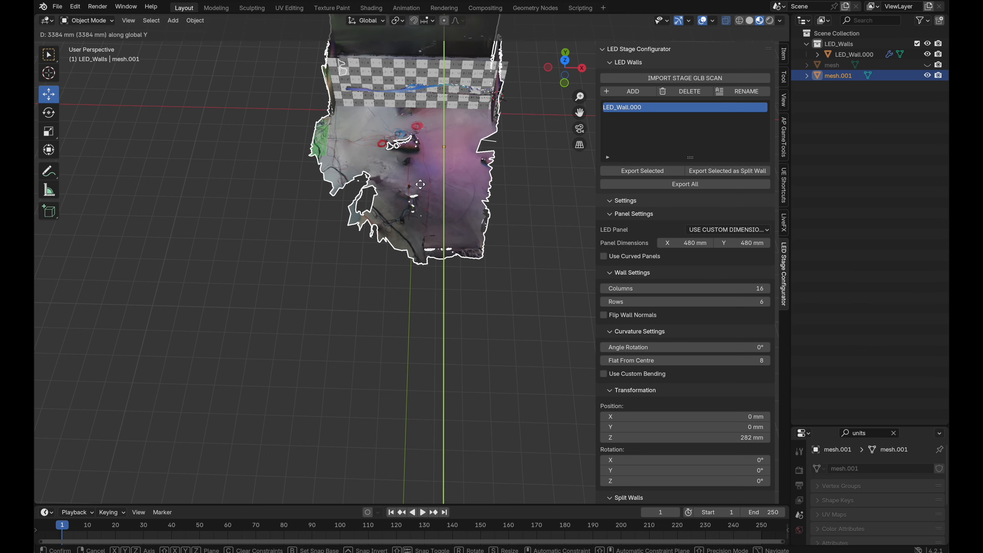
pyautogui.click(429, 142)
pyautogui.scroll(6, 412, 86)
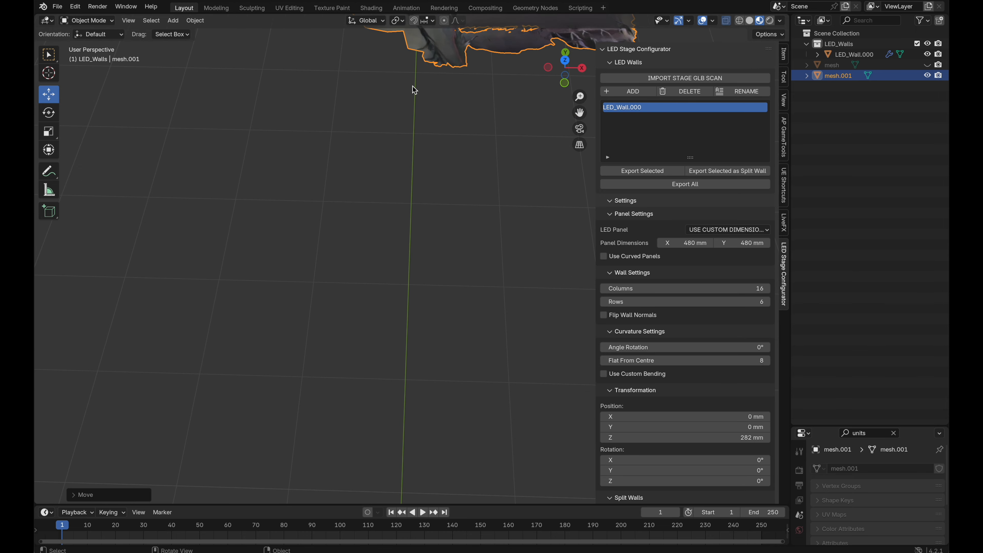
pyautogui.keyDown('shift'); pyautogui.scroll(10, 413, 86); pyautogui.keyUp('shift')
pyautogui.scroll(5, 413, 89)
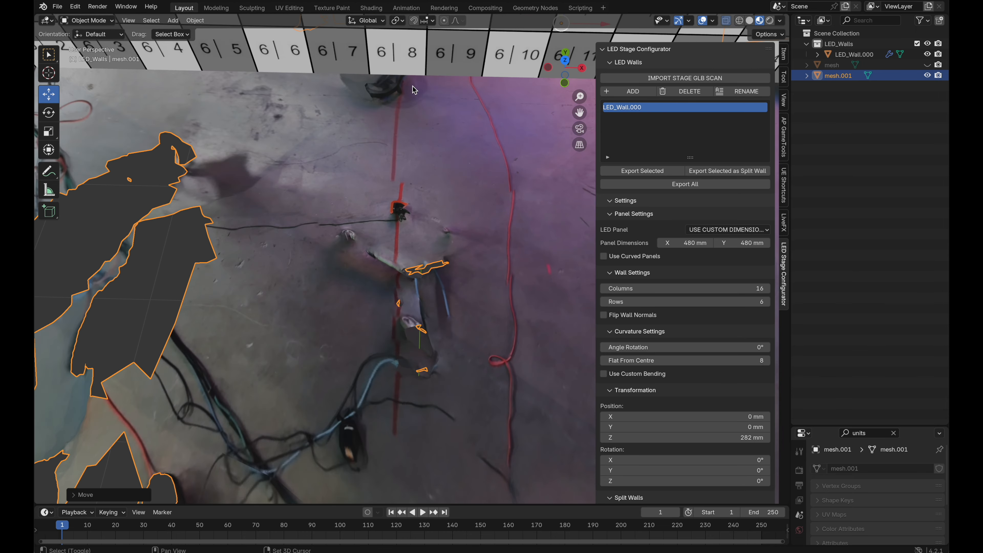
pyautogui.scroll(-3, 433, 191)
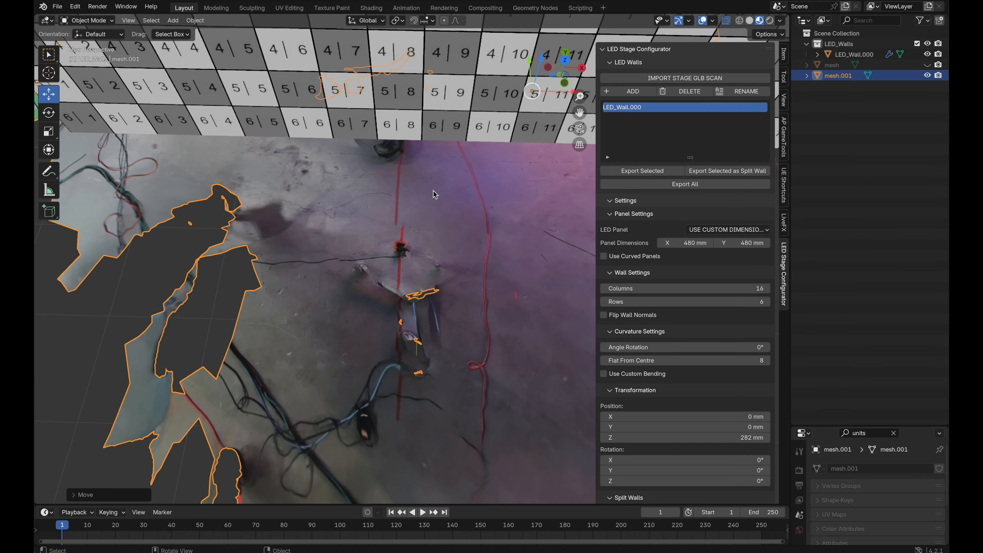
pyautogui.scroll(-10, 436, 234)
pyautogui.scroll(10, 436, 234)
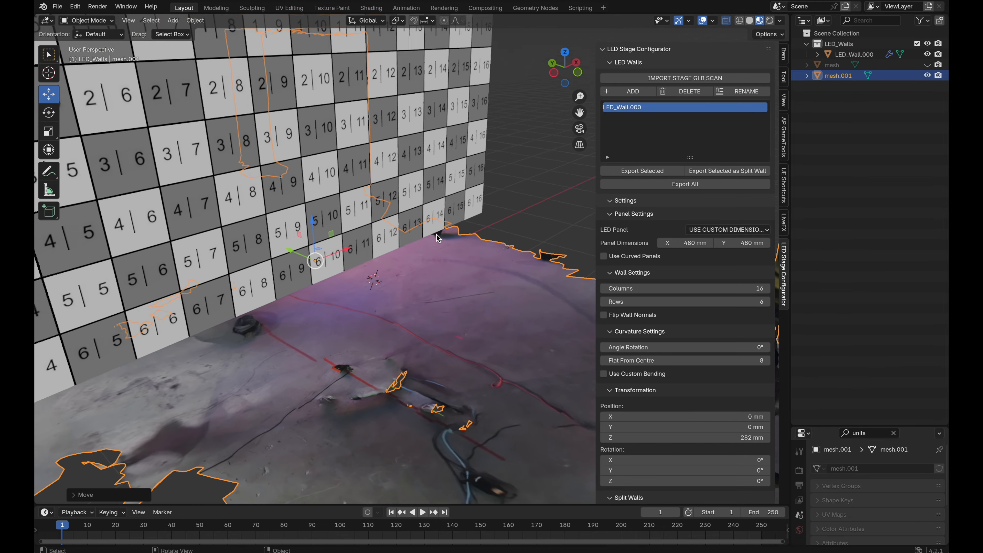
pyautogui.scroll(-8, 436, 235)
pyautogui.scroll(8, 436, 234)
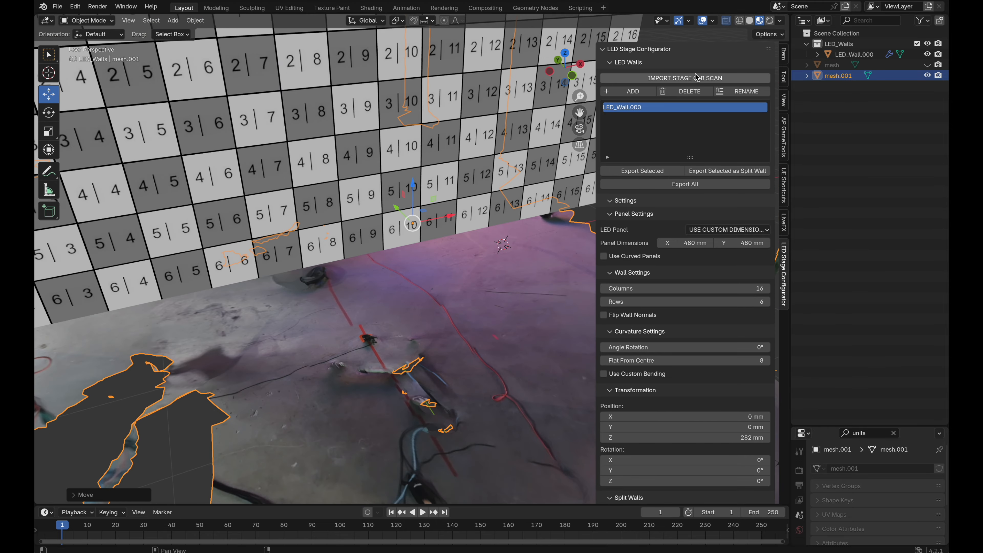
# - Hide the LED wall so only the stage scan and its floor marker remain in view
pyautogui.click(927, 54)
pyautogui.scroll(8, 476, 268)
pyautogui.scroll(-8, 476, 267)
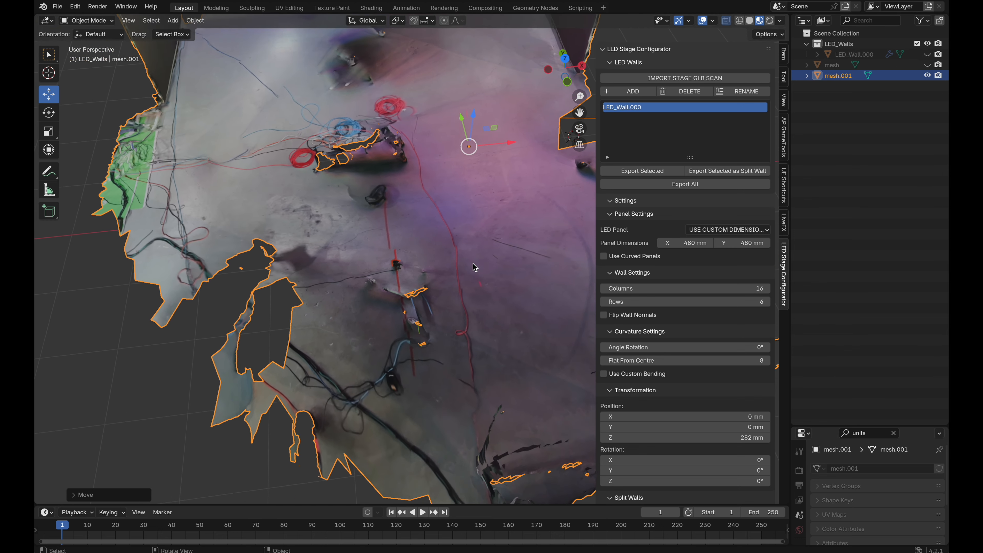
pyautogui.scroll(-2, 475, 268)
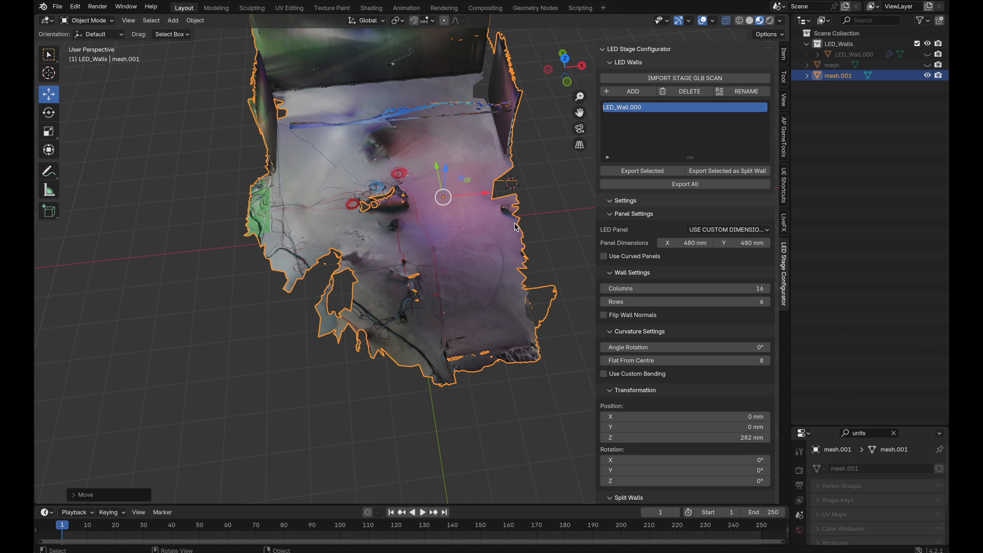
# - Hide the stage scan temporarily to locate the world origin on the grid, and show the scan again
pyautogui.click(927, 76)
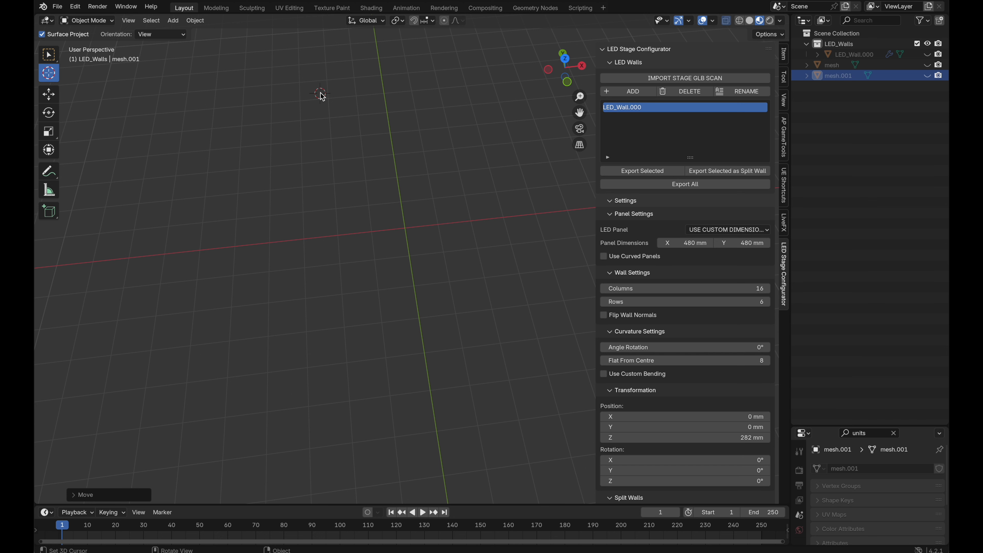
pyautogui.scroll(-5, 406, 229)
pyautogui.scroll(3, 406, 230)
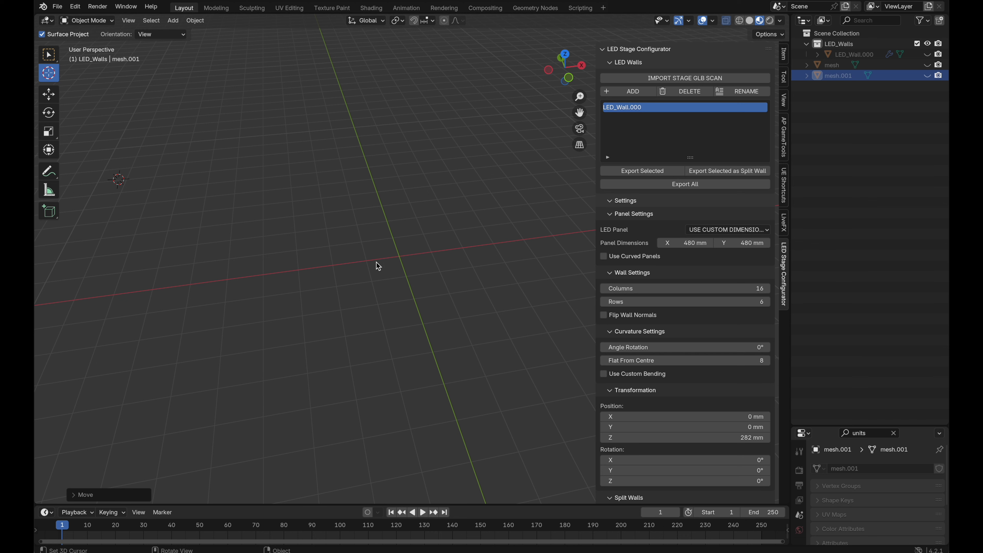
pyautogui.click(925, 76)
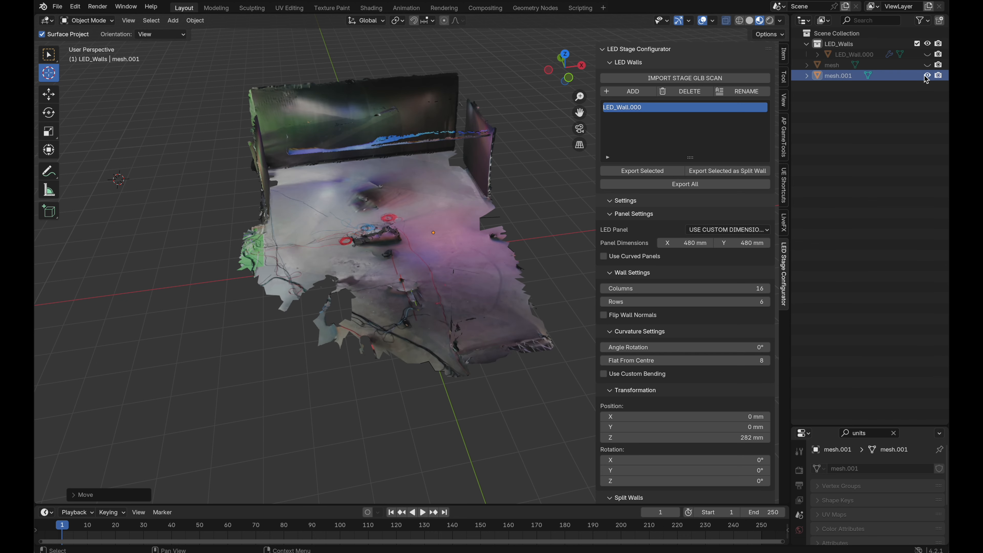
# - Snap the 3D cursor to the world origin to mark it on the stage floor
pyautogui.press('F3')
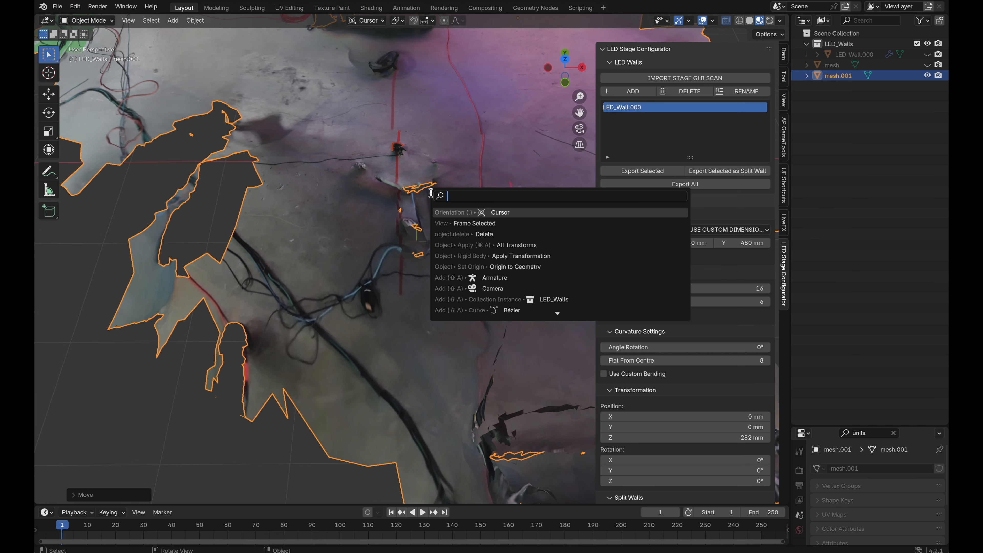
pyautogui.write('cursor')
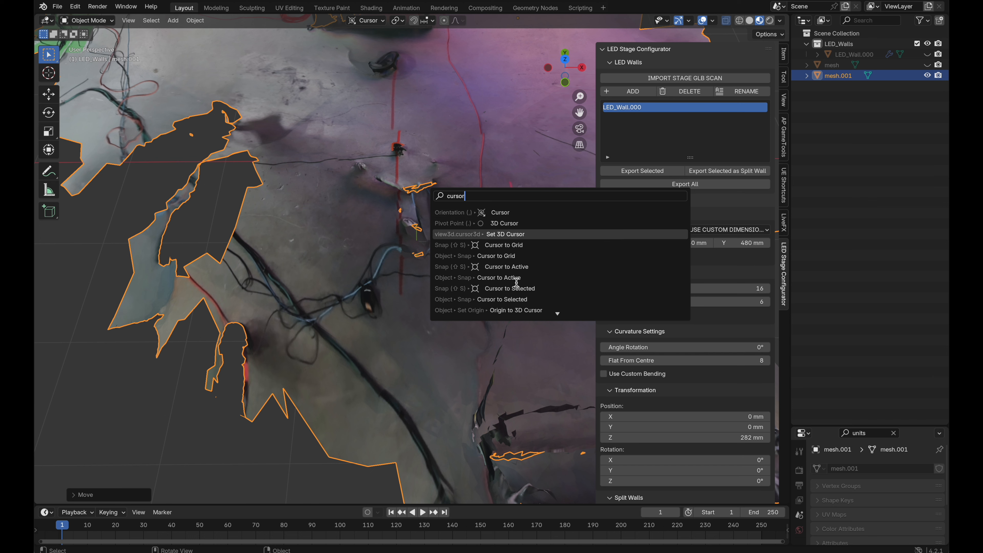
pyautogui.write('to worl')
pyautogui.press('Return')
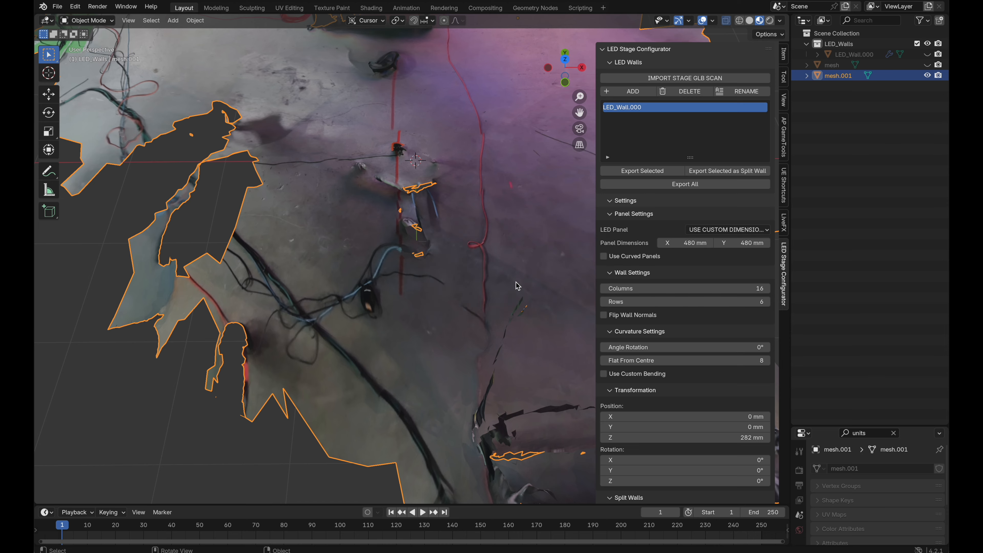
pyautogui.scroll(-5, 408, 179)
pyautogui.scroll(10, 408, 180)
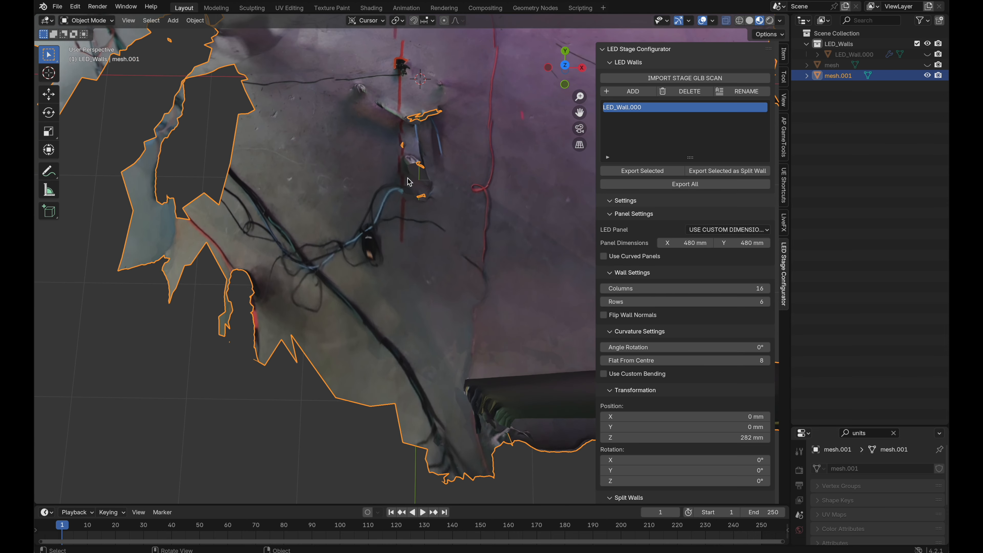
# - Move the stage scan horizontally with Z locked so the taped floor marker sits on the 3D cursor at the world origin
pyautogui.keyDown('shift'); pyautogui.scroll(2, 422, 127); pyautogui.keyUp('shift')
pyautogui.scroll(8, 424, 126)
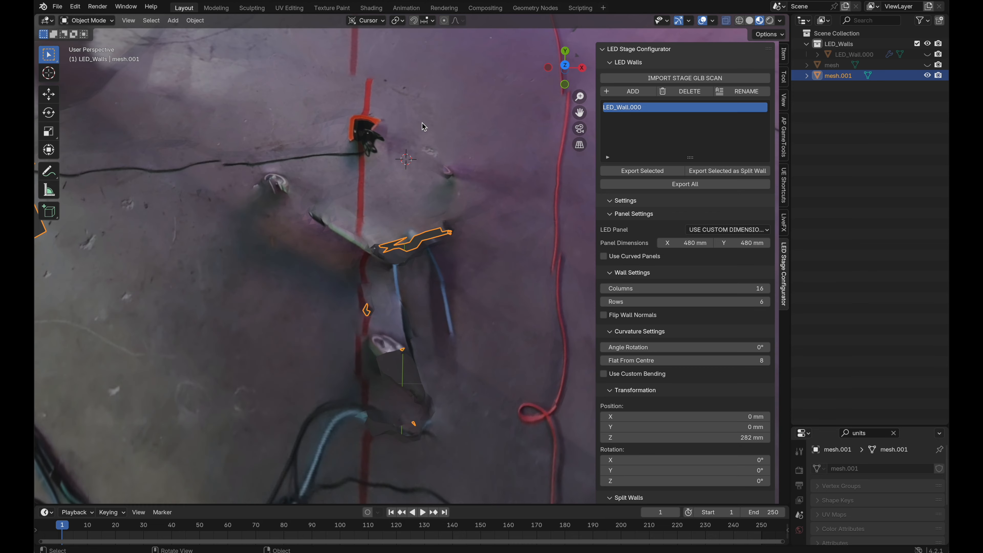
pyautogui.press('g')
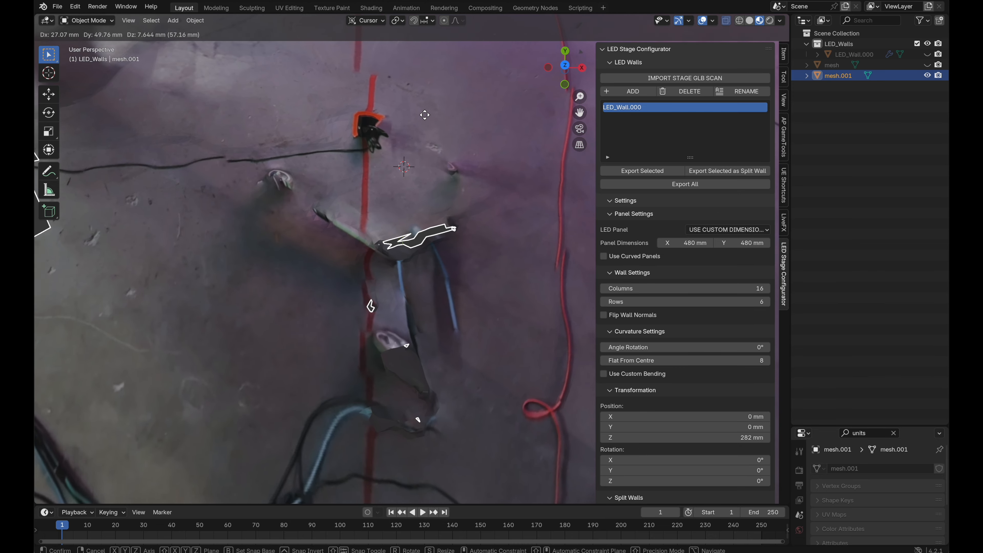
pyautogui.hotkey('shift', 'z')
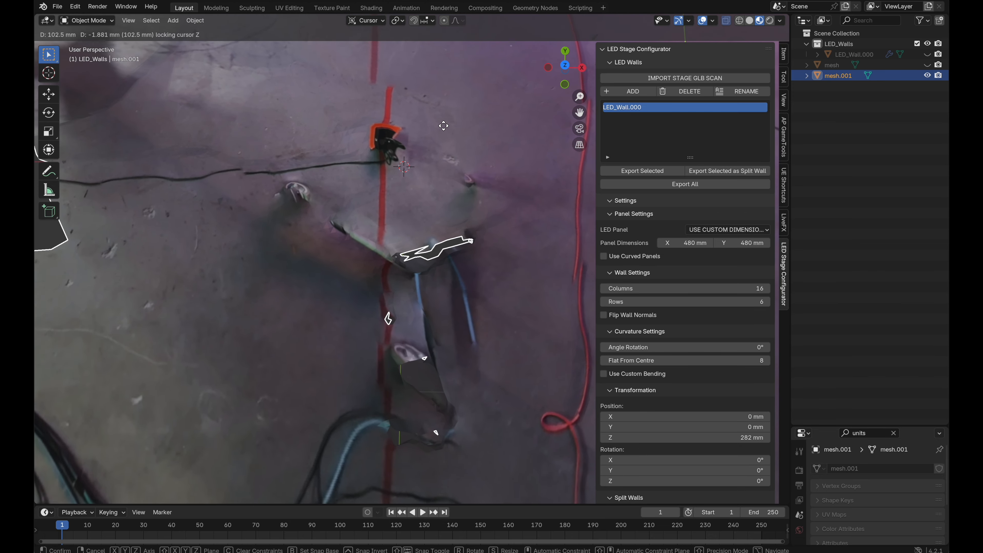
pyautogui.click(460, 145)
pyautogui.scroll(-10, 460, 145)
pyautogui.scroll(-15, 460, 145)
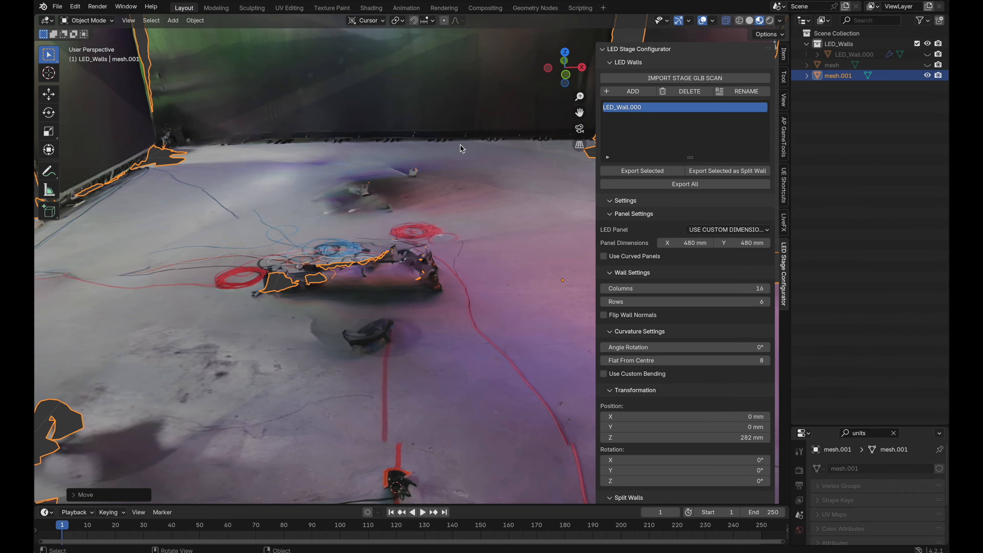
pyautogui.scroll(10, 460, 145)
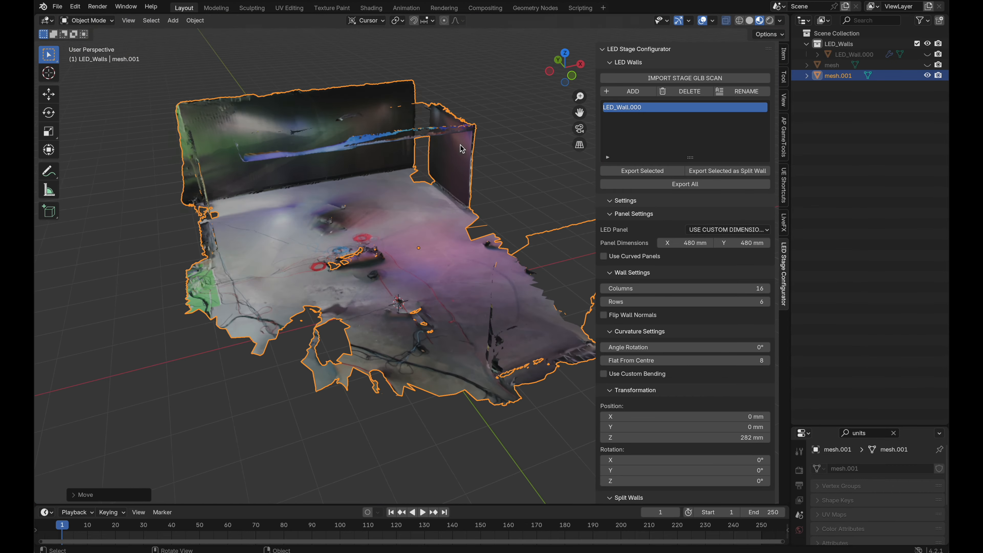
pyautogui.scroll(-10, 460, 145)
# - Show the LED wall again, select it and set its Y position to 7600 mm to line up with the scanned back wall
pyautogui.click(927, 55)
pyautogui.click(402, 225)
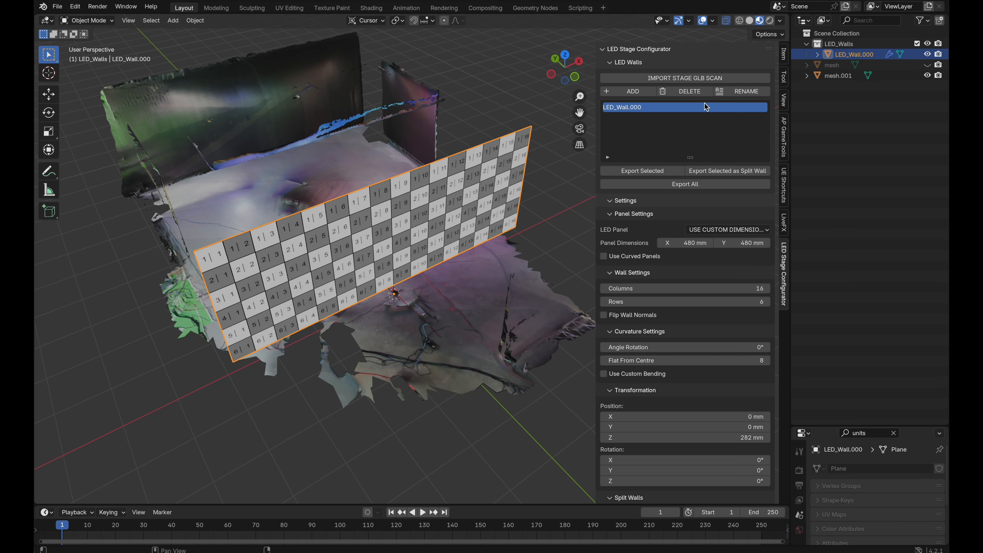
pyautogui.moveTo(719, 427); pyautogui.dragTo(697, 428)
pyautogui.moveTo(274, 247); pyautogui.dragTo(267, 198, button='middle')
pyautogui.scroll(3, 271, 216)
# - Add a second LED wall and rename it Left
pyautogui.click(629, 93)
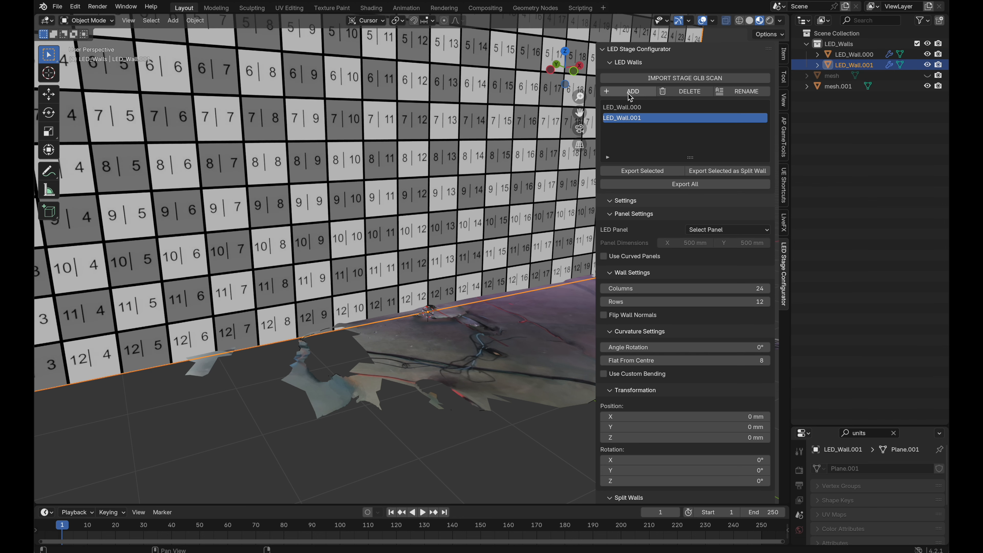
pyautogui.click(730, 91)
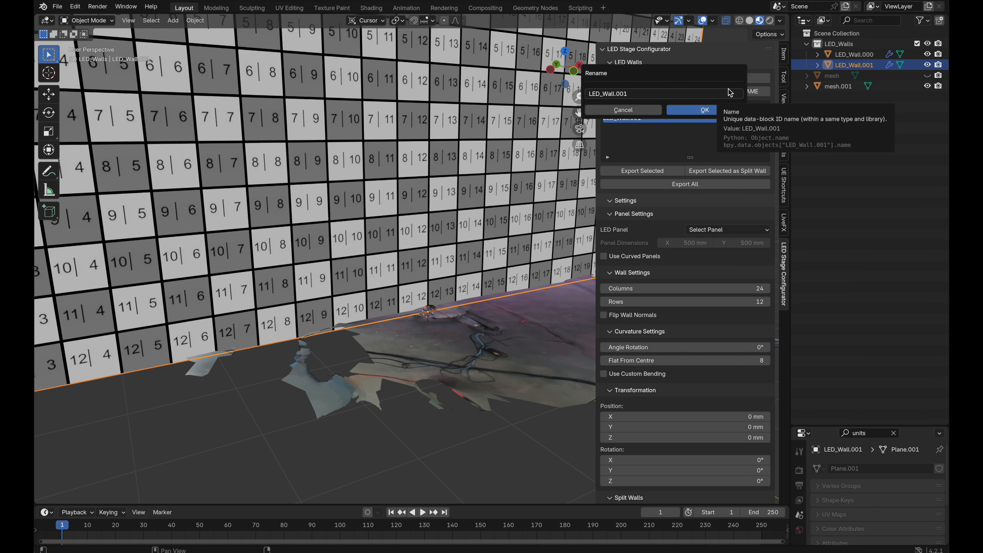
pyautogui.click(680, 96)
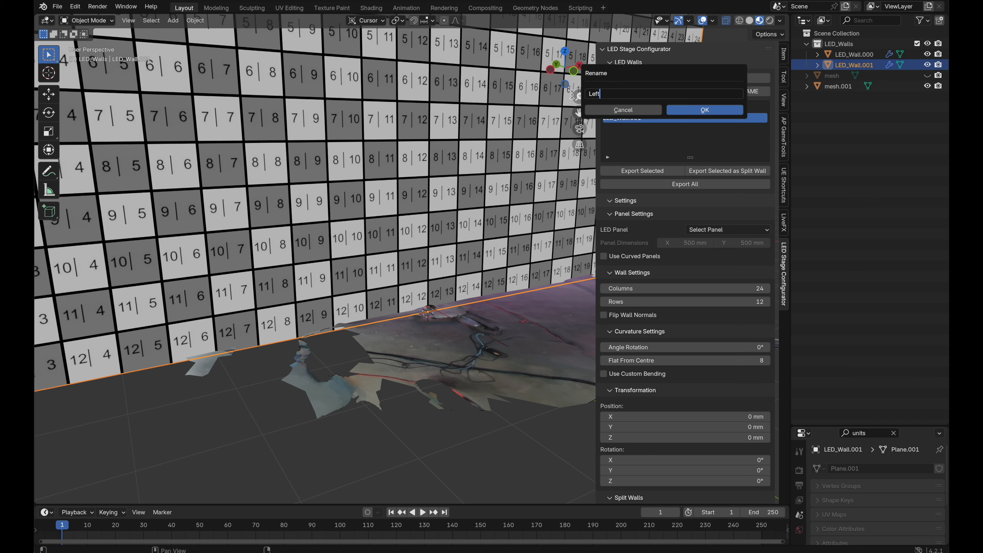
pyautogui.press('Return')
pyautogui.click(693, 109)
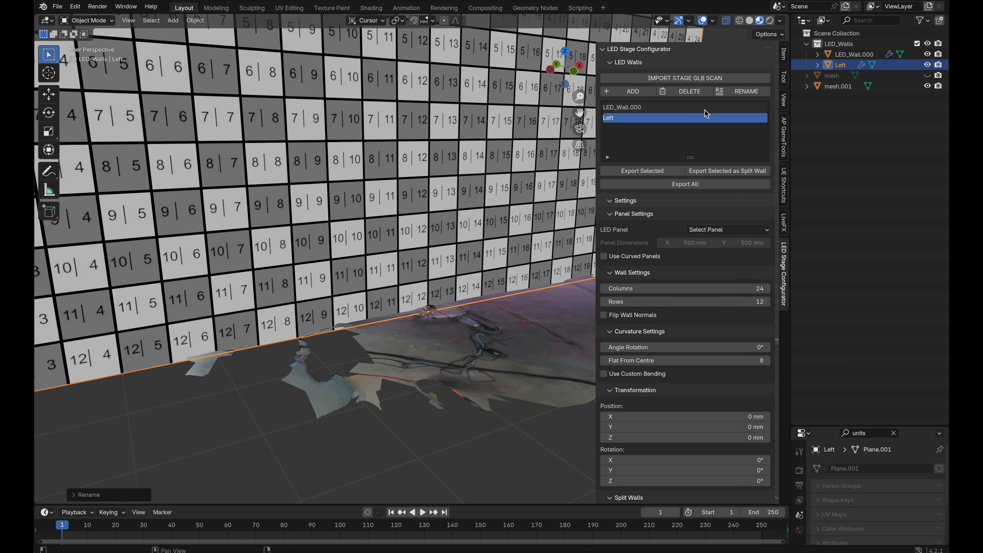
# - Rename the original 16 by 6 LED wall as Main
pyautogui.click(634, 110)
pyautogui.click(763, 92)
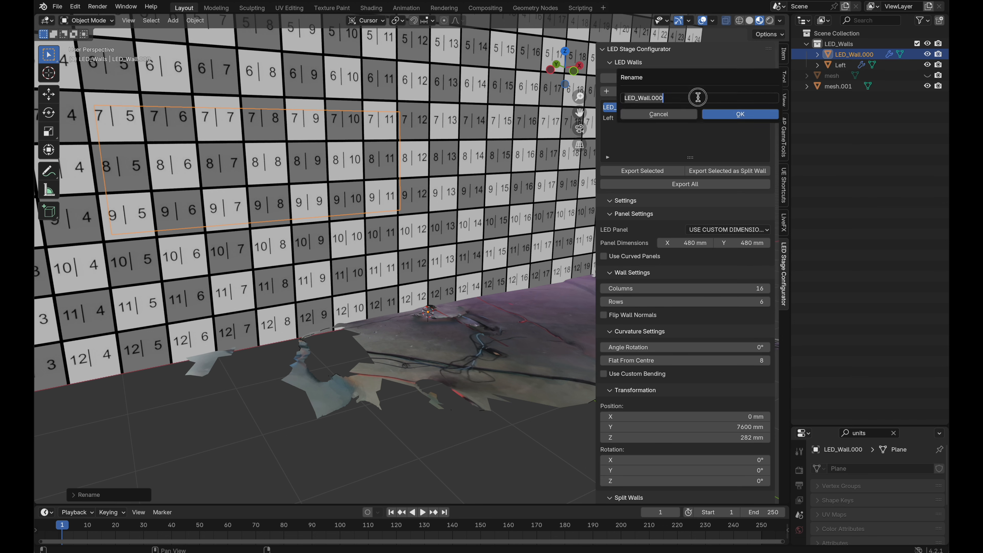
pyautogui.write('Main')
pyautogui.press('Return')
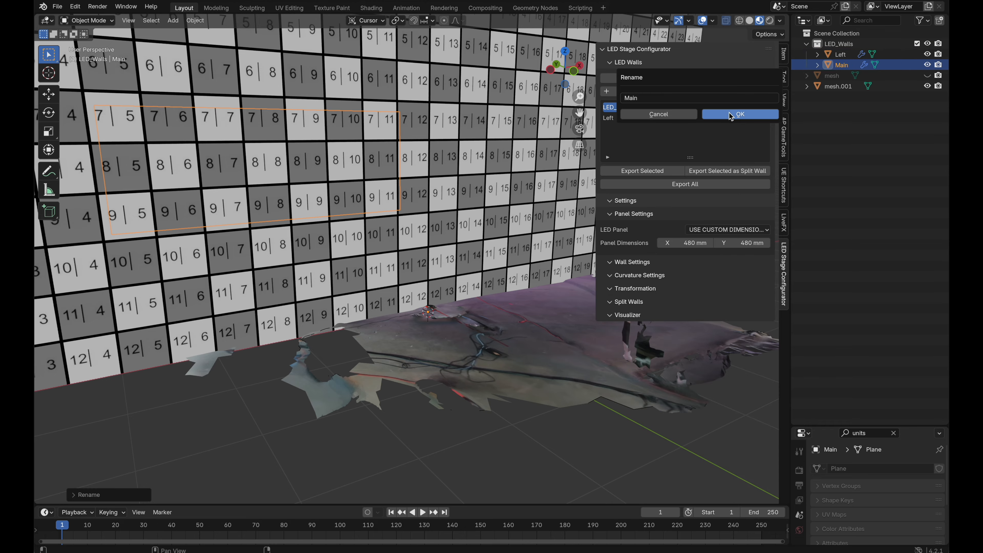
pyautogui.click(730, 114)
# - Select the Left wall and give it custom panel dimensions of 480 by 480 mm
pyautogui.click(615, 121)
pyautogui.scroll(-4, 395, 257)
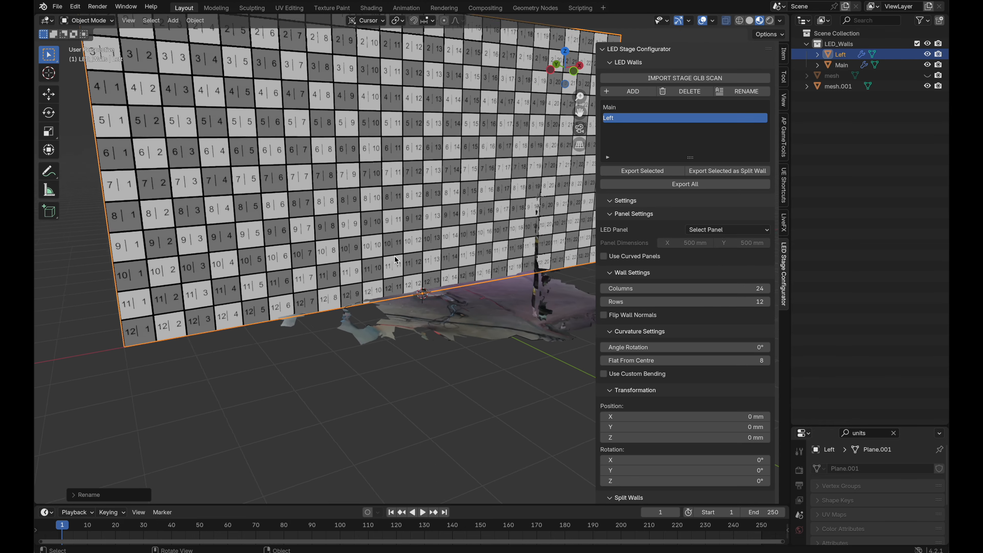
pyautogui.scroll(4, 394, 255)
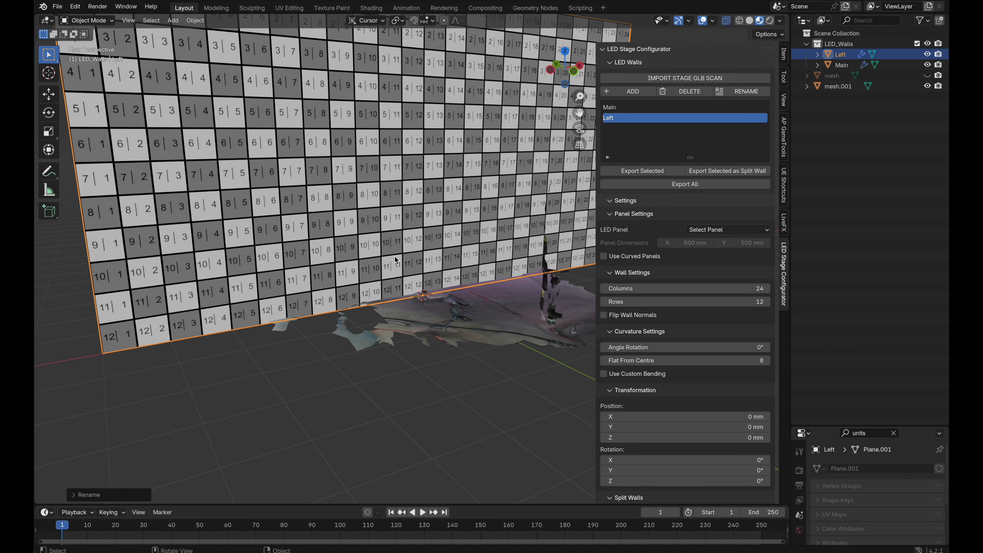
pyautogui.click(702, 229)
pyautogui.click(710, 257)
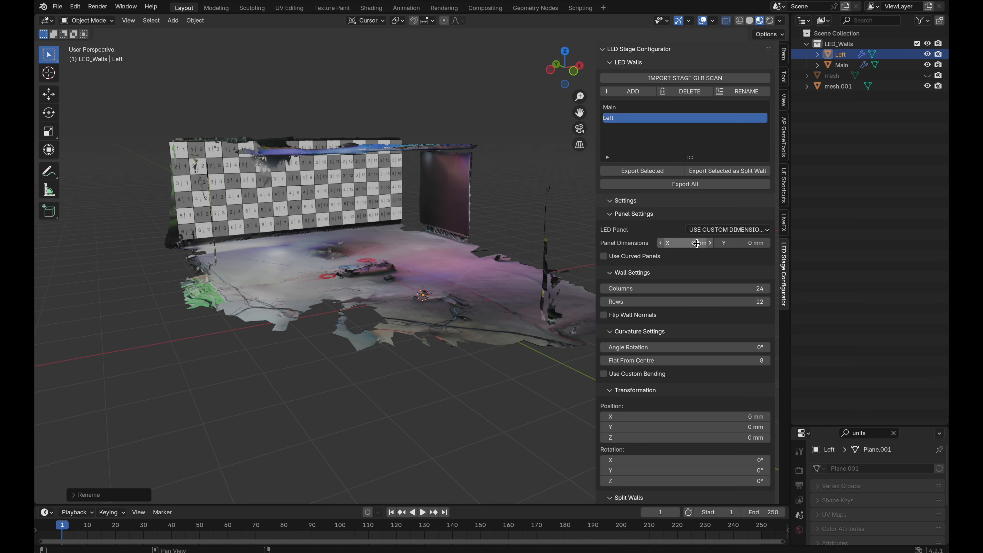
# - Set the Left wall to 6 columns and 5 rows
pyautogui.click(729, 290)
pyautogui.write('6')
pyautogui.press('Return')
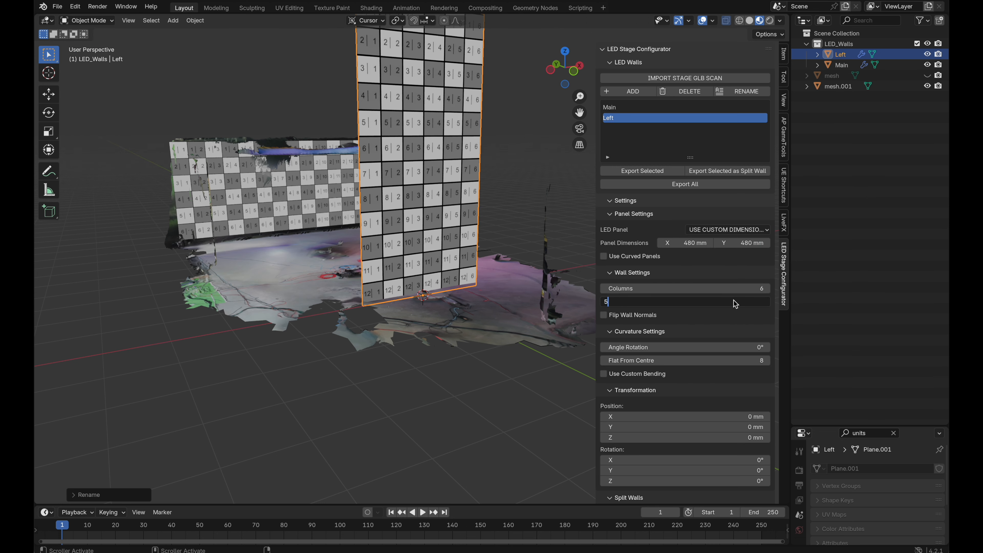
pyautogui.press('Return')
# - Set the Left wall's Y position to 4300 mm and its Z rotation to 90°
pyautogui.moveTo(387, 287); pyautogui.dragTo(426, 285, button='middle')
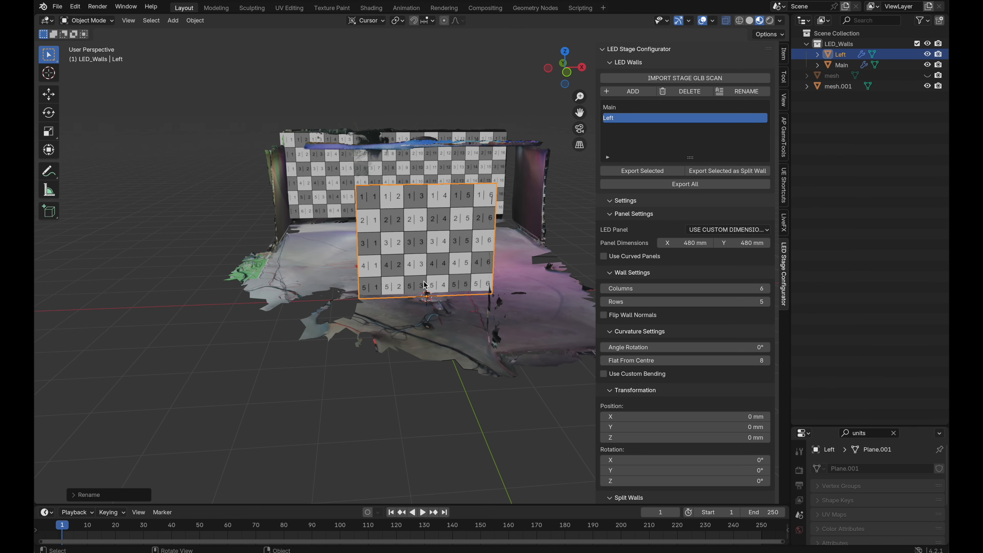
pyautogui.scroll(5, 425, 284)
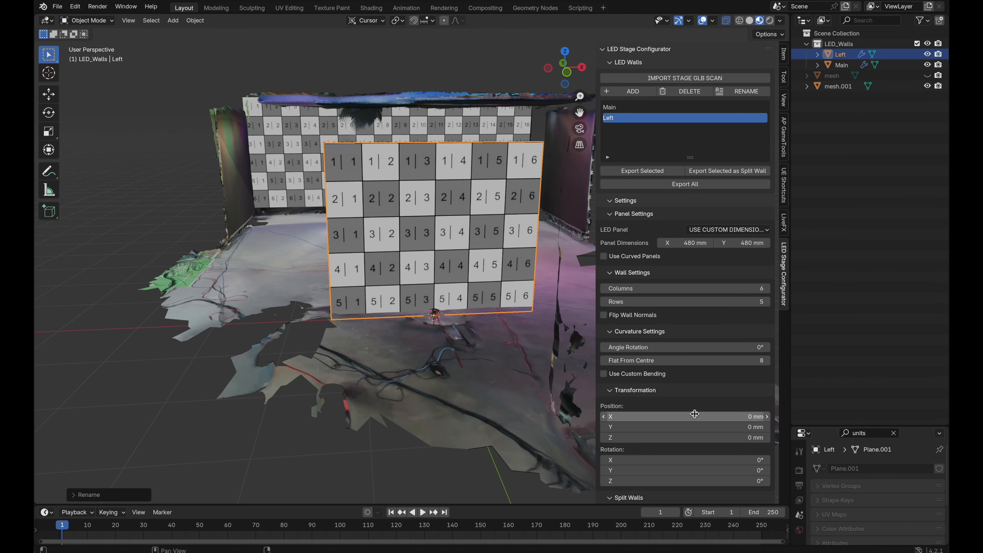
pyautogui.moveTo(671, 427); pyautogui.dragTo(735, 428)
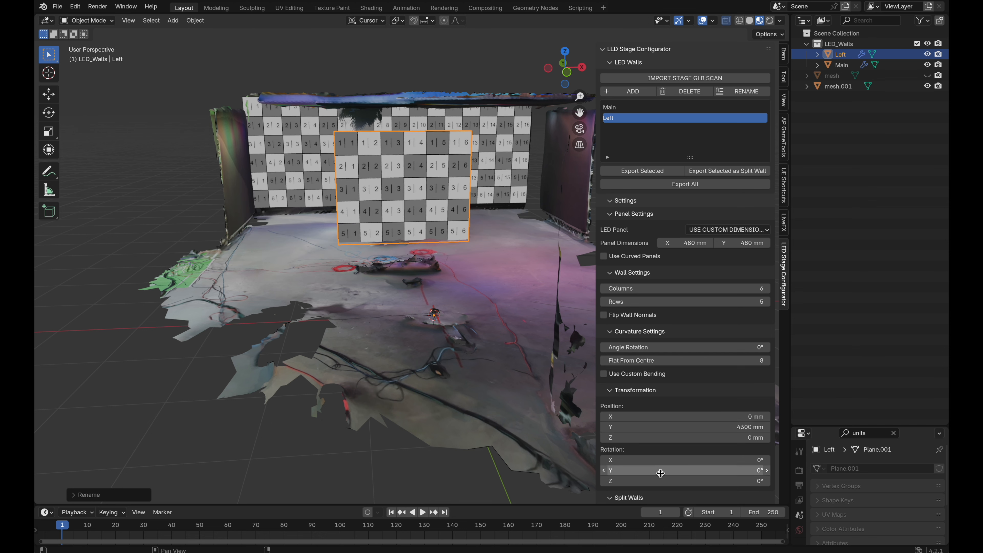
pyautogui.moveTo(685, 481); pyautogui.dragTo(735, 481)
pyautogui.click(657, 480)
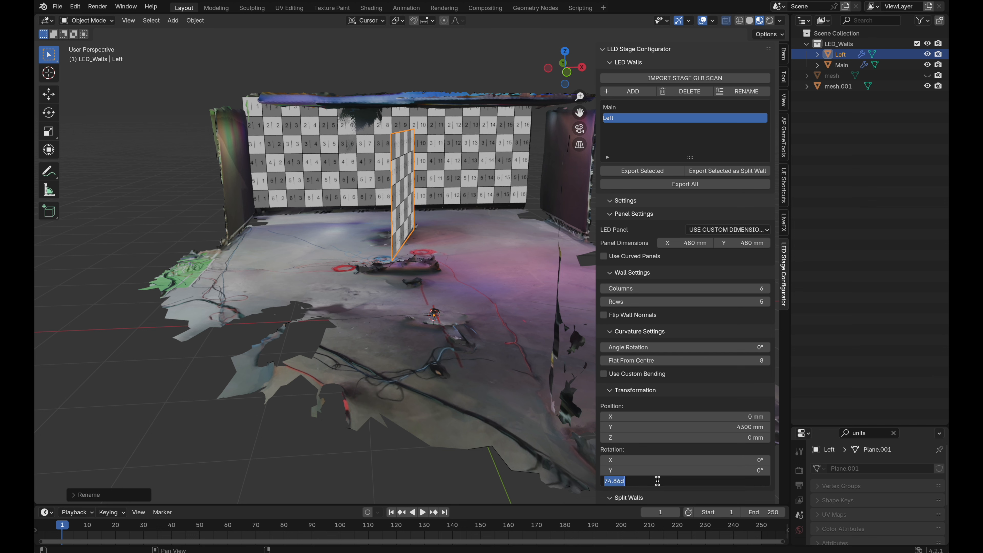
pyautogui.write('90')
pyautogui.press('Return')
# - Position the Left wall over the scanned side wall at X -3500 mm, Y 4620 mm and Z 380 mm
pyautogui.click(685, 416)
pyautogui.write('-5380')
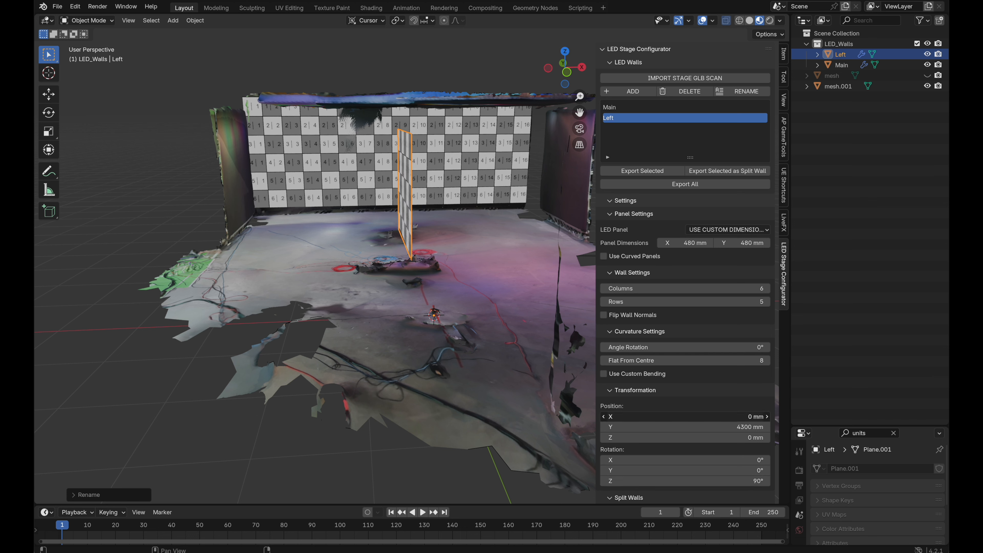
pyautogui.press('Return')
pyautogui.moveTo(673, 416); pyautogui.dragTo(733, 416)
pyautogui.moveTo(664, 435)
pyautogui.mouseDown()
pyautogui.moveTo(679, 435)
pyautogui.moveTo(667, 426)
pyautogui.moveTo(679, 427)
pyautogui.mouseUp()
# - Fine-tune the Left wall's Y position to 4940 mm so it covers the scanned side screen
pyautogui.hscroll(10, 210, 198)
pyautogui.hscroll(-3, 210, 197)
pyautogui.keyDown('shift'); pyautogui.scroll(10, 412, 176); pyautogui.keyUp('shift')
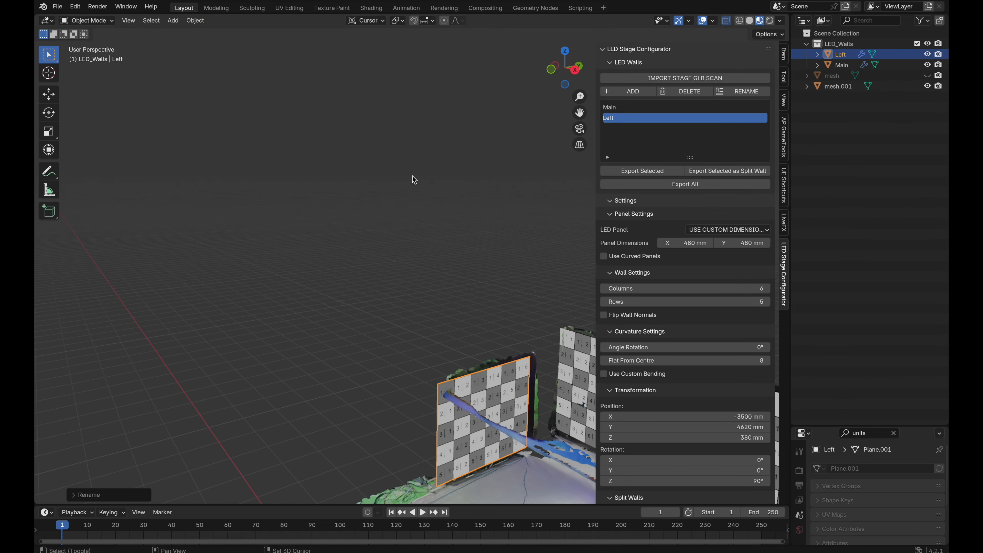
pyautogui.keyDown('shift'); pyautogui.scroll(-8, 413, 176); pyautogui.keyUp('shift')
pyautogui.keyDown('ctrl'); pyautogui.scroll(5, 413, 176); pyautogui.keyUp('ctrl')
pyautogui.keyDown('shift'); pyautogui.hscroll(5, 412, 176); pyautogui.keyUp('shift')
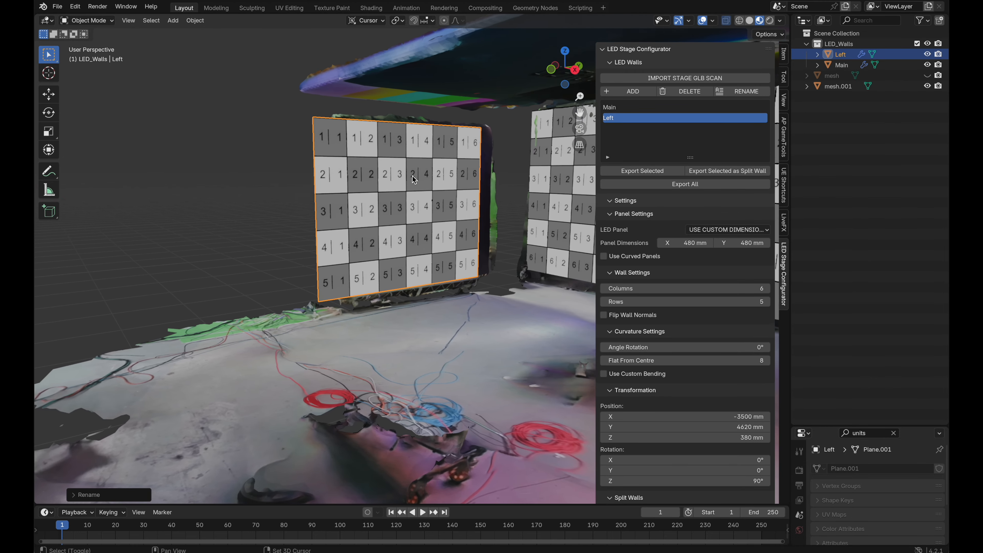
pyautogui.keyDown('ctrl'); pyautogui.scroll(3, 412, 176); pyautogui.keyUp('ctrl')
pyautogui.moveTo(712, 427); pyautogui.dragTo(736, 427)
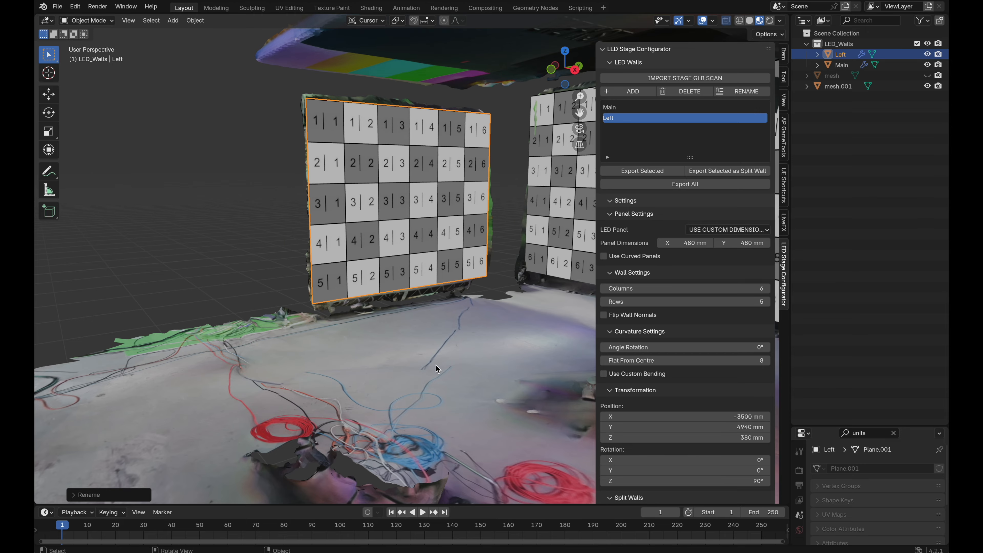
# - Add a third LED wall for the opposite side of the stage and rename it Right
pyautogui.hscroll(10, 435, 367)
pyautogui.hscroll(10, 438, 369)
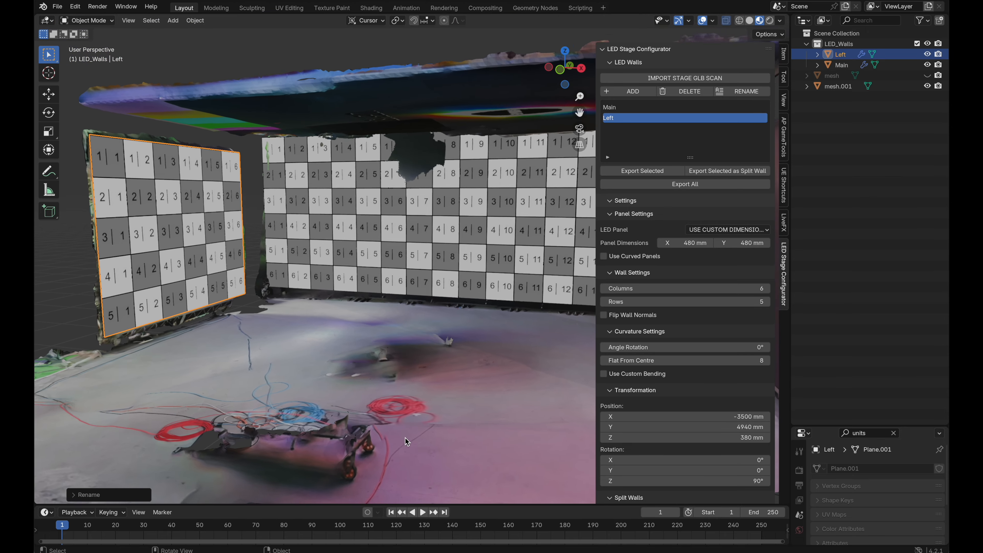
pyautogui.scroll(-10, 406, 442)
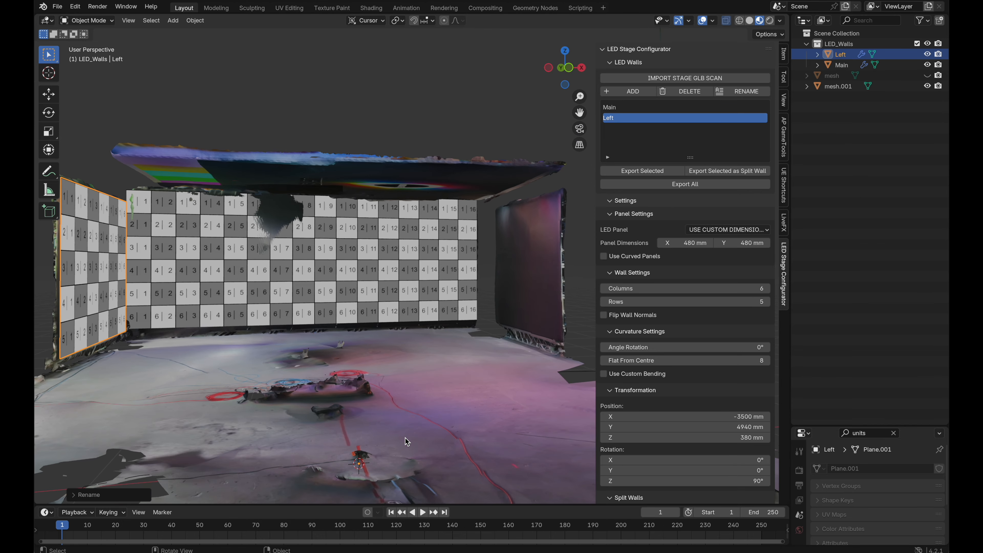
pyautogui.click(645, 93)
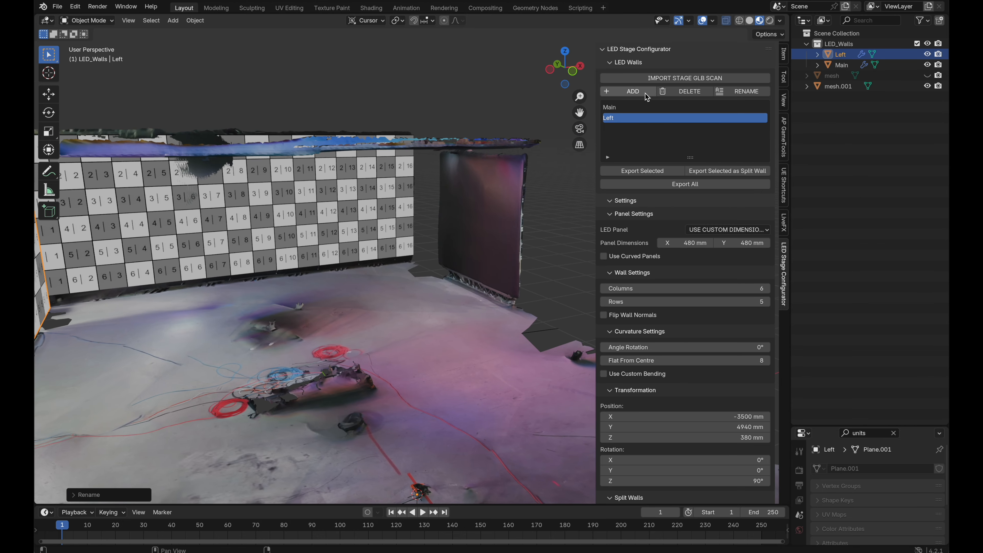
pyautogui.click(748, 90)
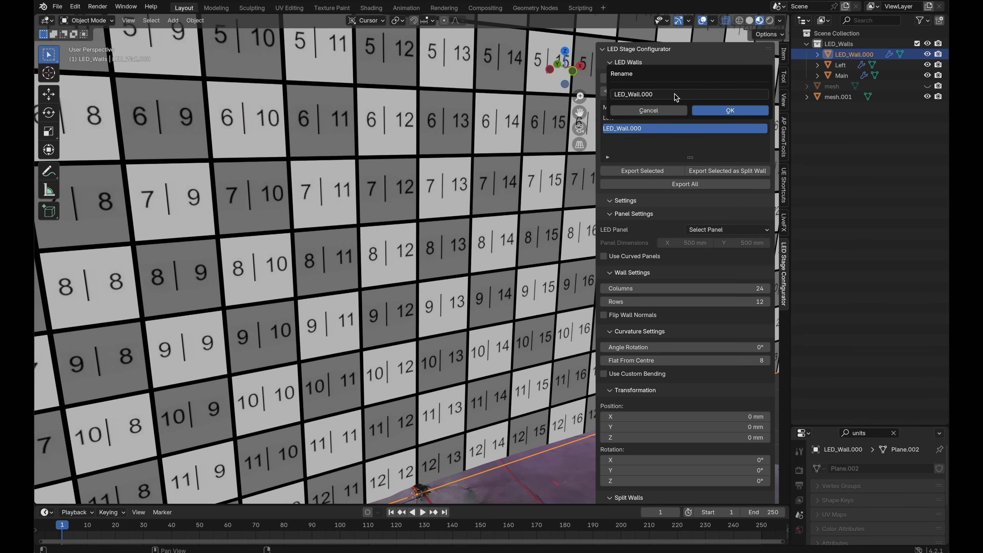
pyautogui.press('Return')
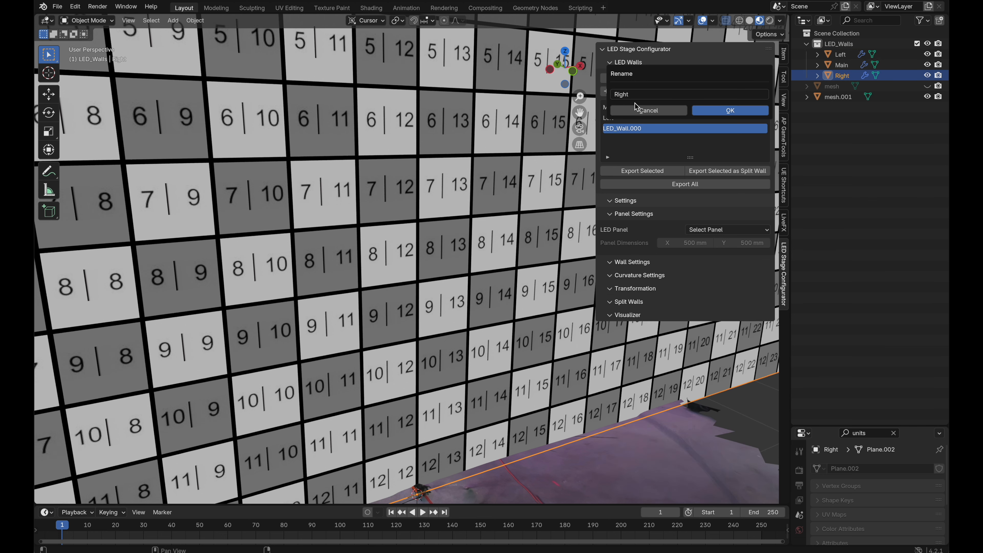
pyautogui.click(705, 111)
# - Give the Right wall custom 480 by 480 mm panels in 6 columns and 5 rows
pyautogui.click(716, 230)
pyautogui.click(716, 252)
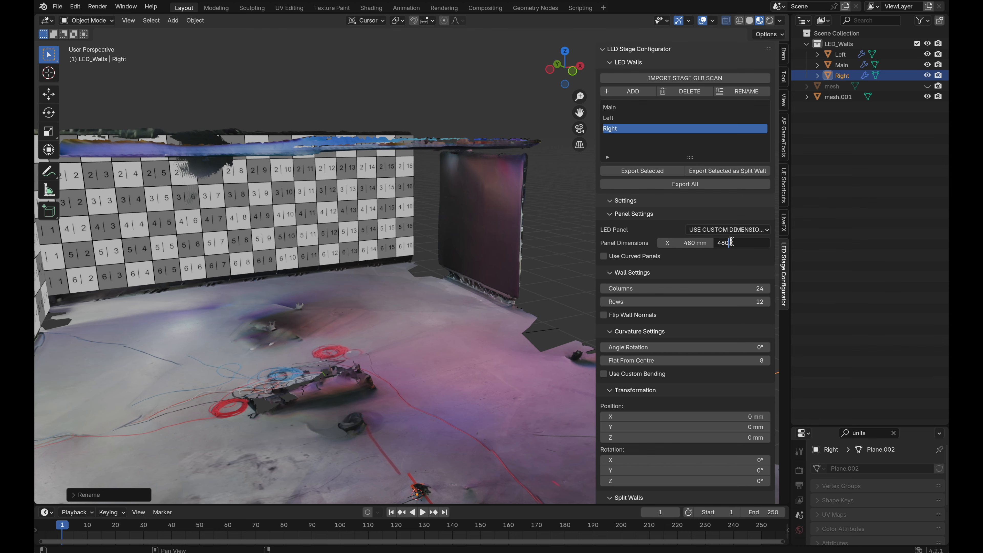
pyautogui.press('Return')
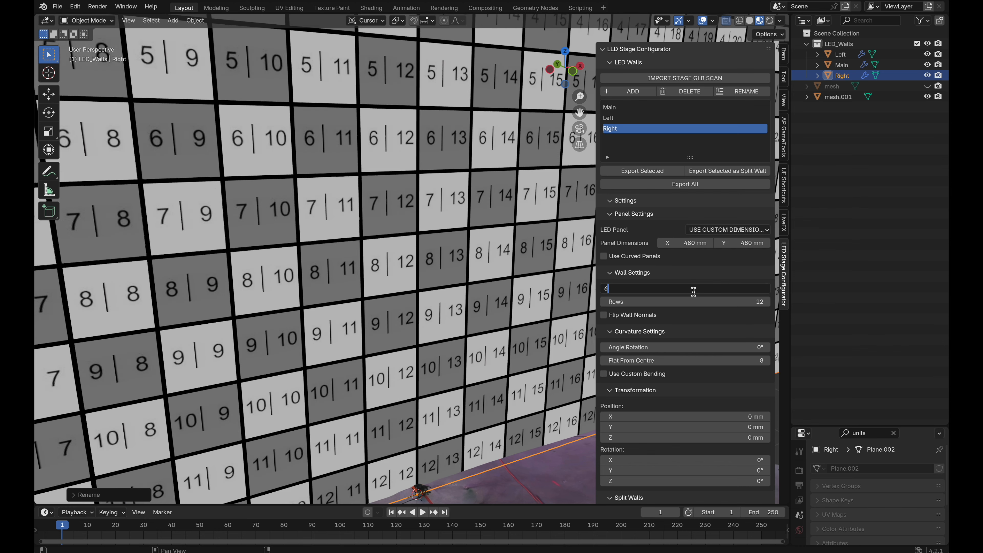
pyautogui.press('Return')
pyautogui.doubleClick(700, 301)
pyautogui.write('5')
pyautogui.press('Return')
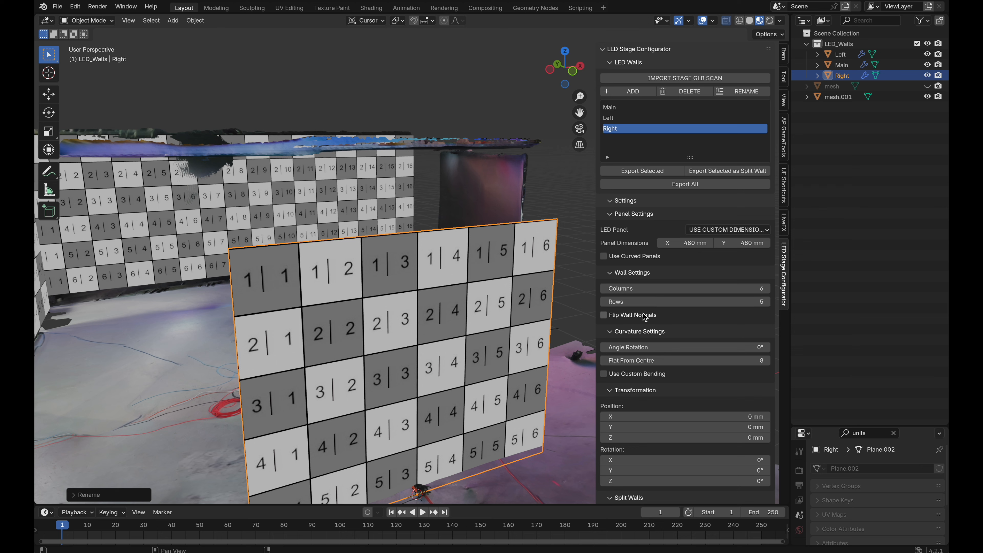
# - Rotate the Right wall to -90° around Z and position it over its scanned screen at X 3620 mm, Y 4700 mm, Z 420 mm
pyautogui.moveTo(705, 482); pyautogui.dragTo(642, 482)
pyautogui.doubleClick(706, 482)
pyautogui.write('-9')
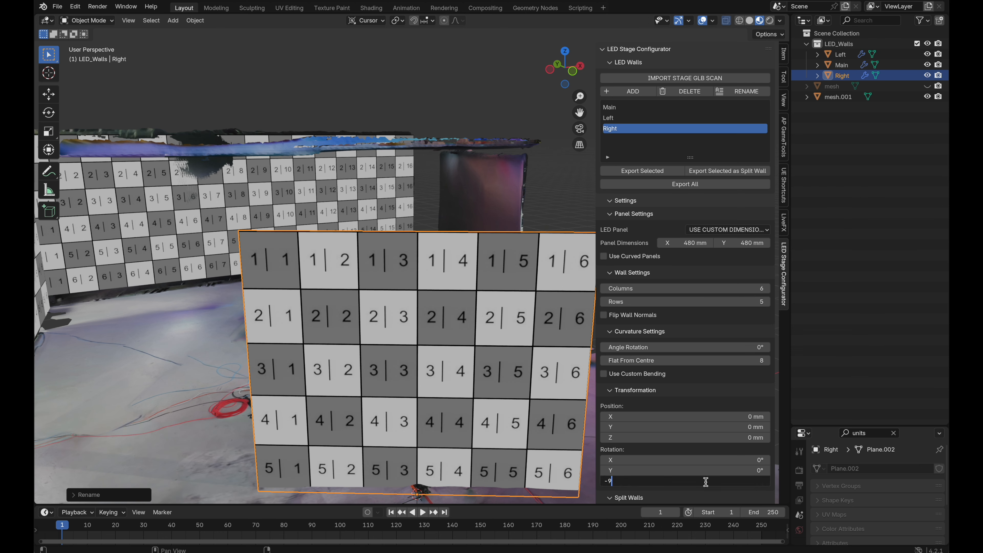
pyautogui.write('0')
pyautogui.press('Return')
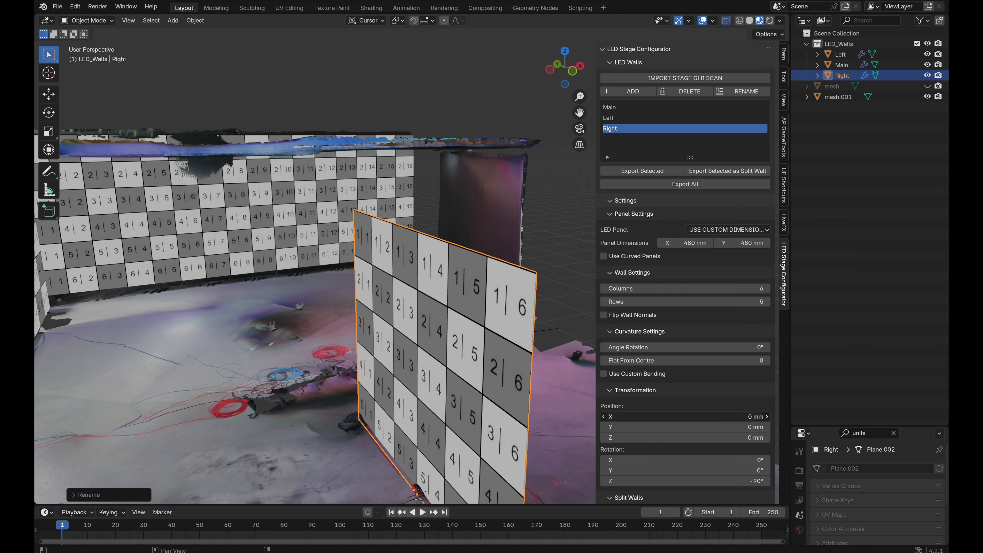
pyautogui.moveTo(683, 416); pyautogui.dragTo(708, 416)
pyautogui.scroll(-3, 398, 289)
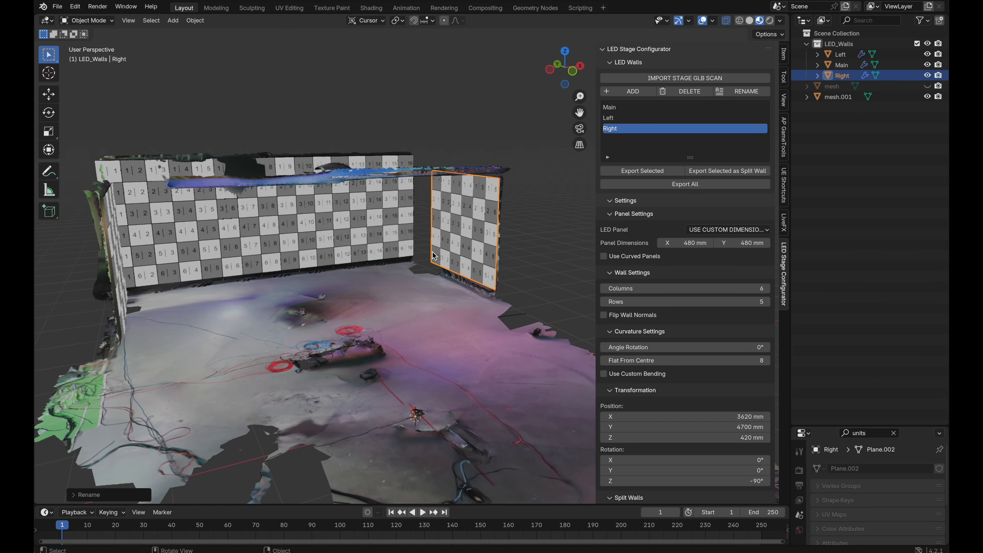
# - Add a fourth LED wall for the stage's overhead screen and rename it Ceiling
pyautogui.moveTo(398, 289); pyautogui.dragTo(372, 359, button='middle')
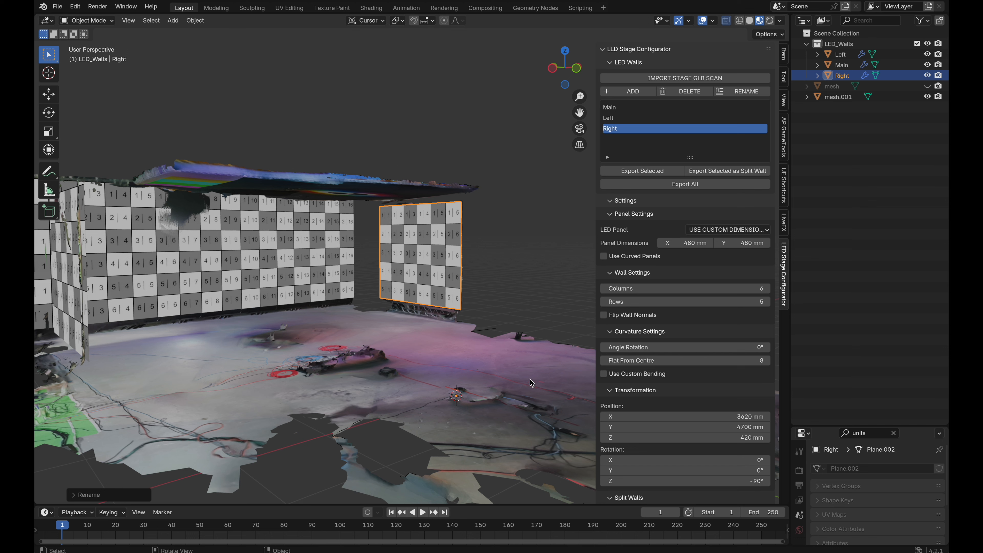
pyautogui.click(635, 93)
pyautogui.click(739, 91)
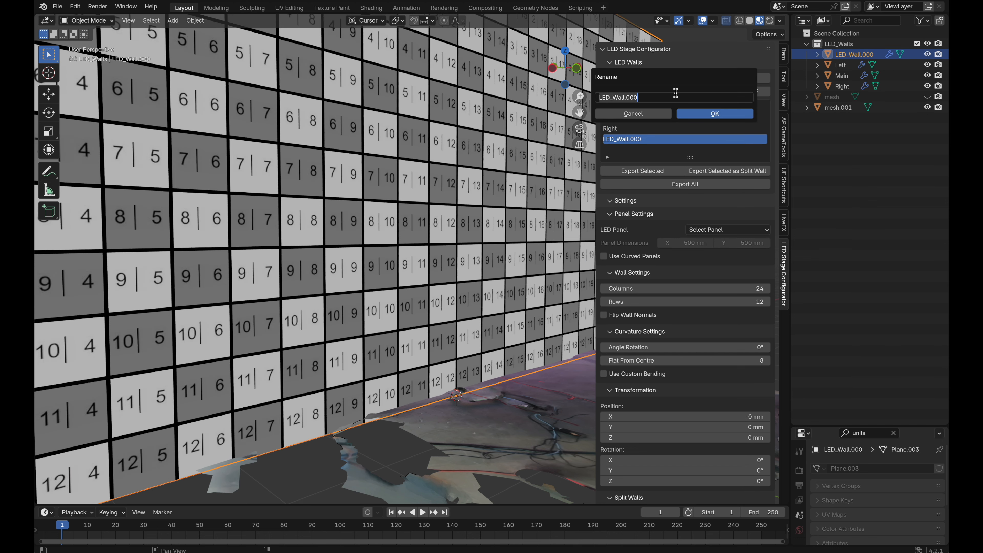
pyautogui.write('Ceiling')
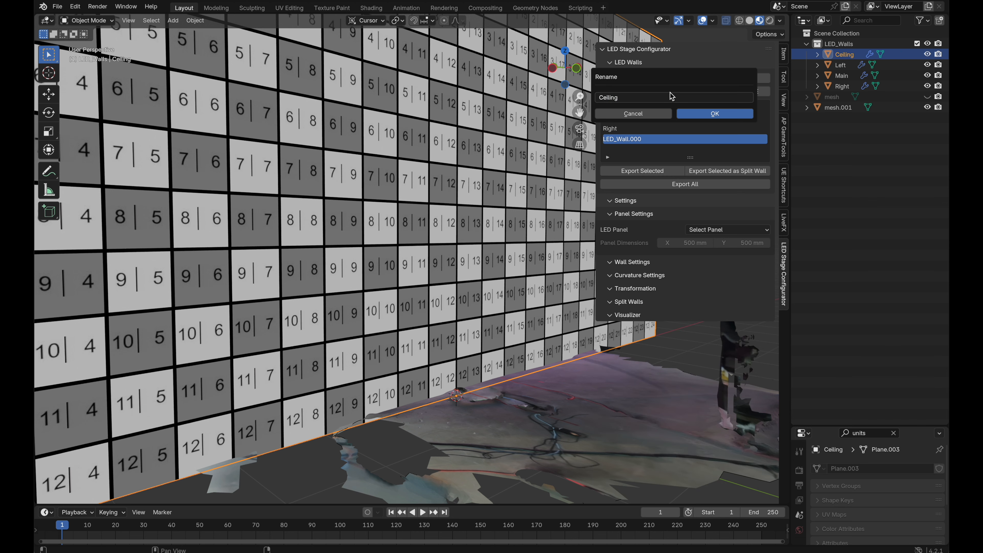
pyautogui.click(686, 112)
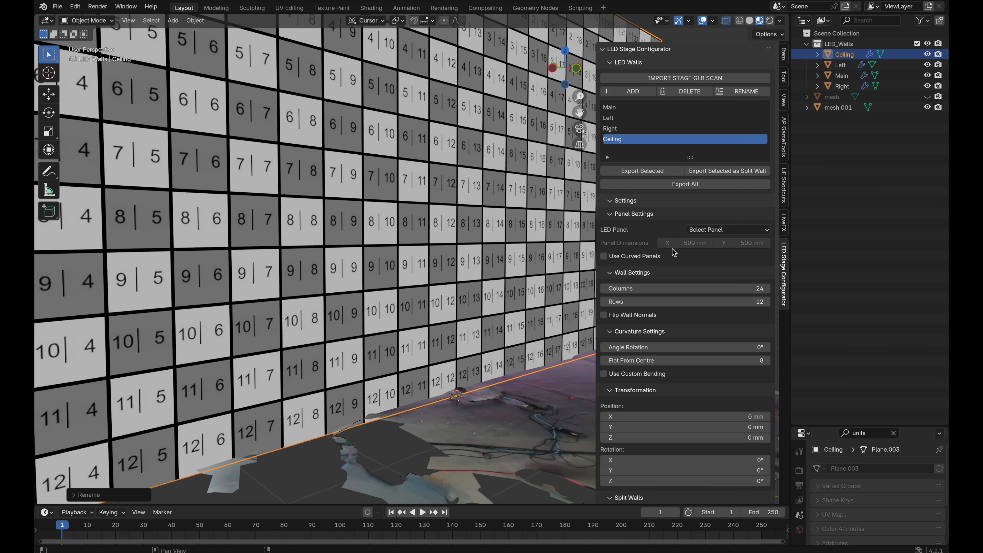
# - Give the Ceiling wall 7 columns and the AOTO - AE Series panel type
pyautogui.click(718, 290)
pyautogui.write('7')
pyautogui.press('Return')
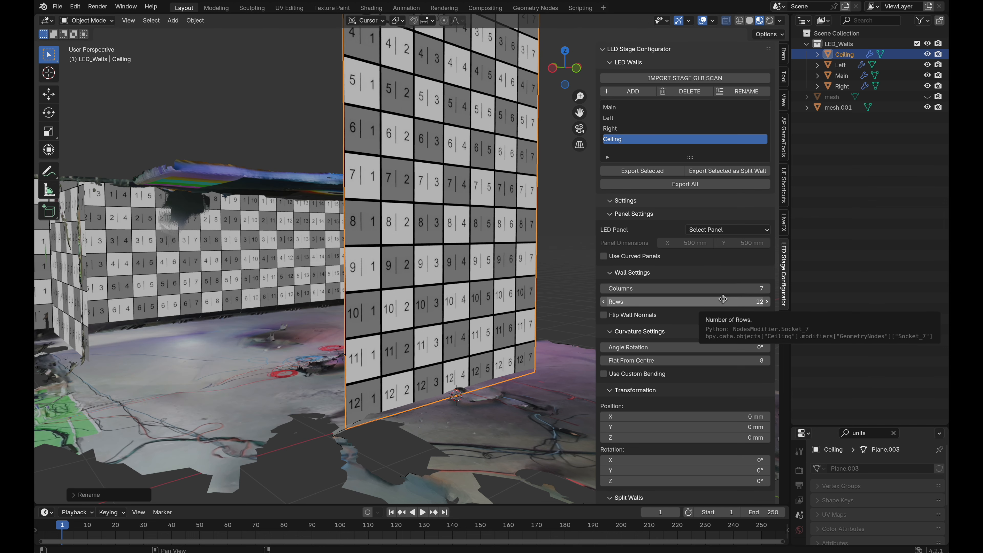
pyautogui.press('Return')
# - Move the Ceiling wall to Y 4400 mm and rotate it 90° around X so it lies flat
pyautogui.moveTo(418, 221); pyautogui.dragTo(464, 219, button='middle')
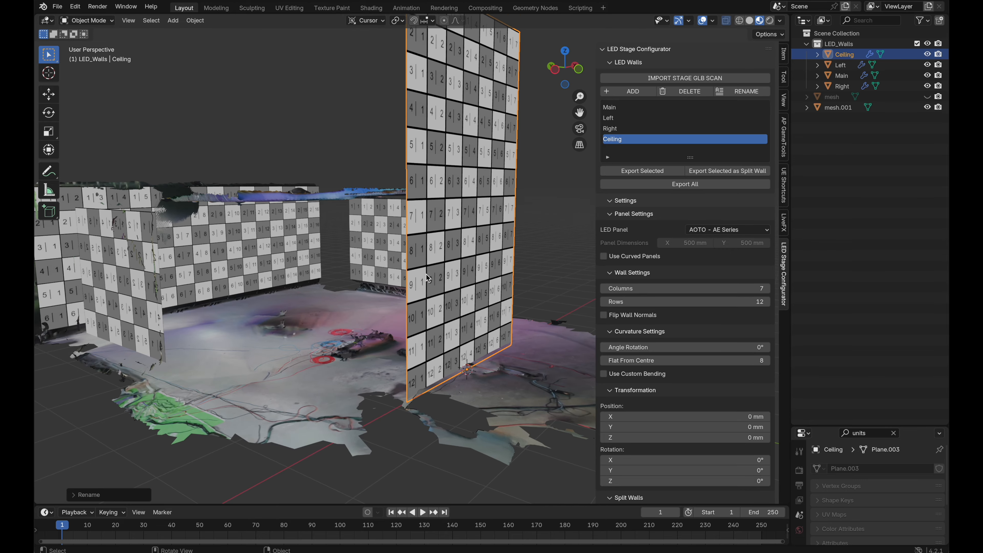
pyautogui.moveTo(426, 274); pyautogui.dragTo(428, 274, button='middle')
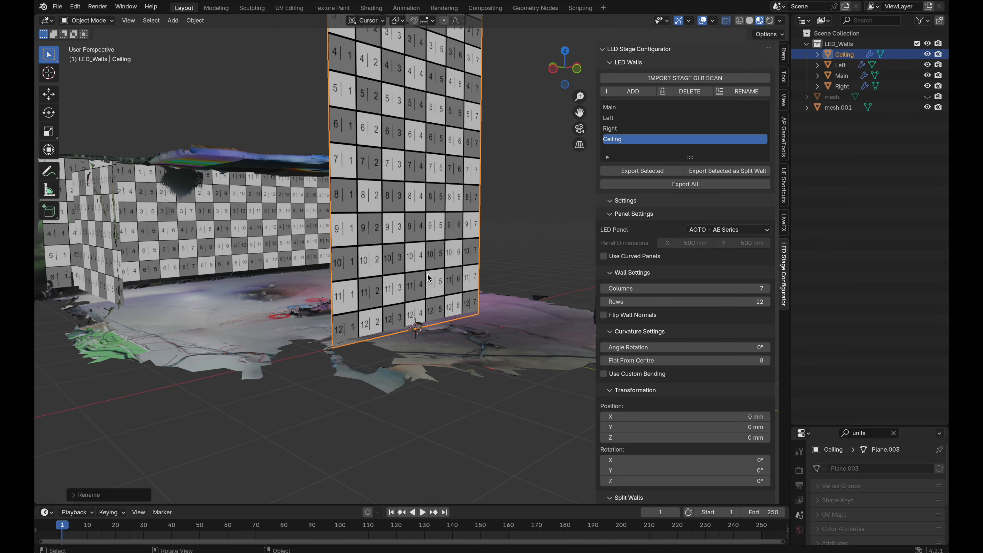
pyautogui.scroll(2, 427, 273)
pyautogui.moveTo(461, 222); pyautogui.dragTo(490, 175, button='middle')
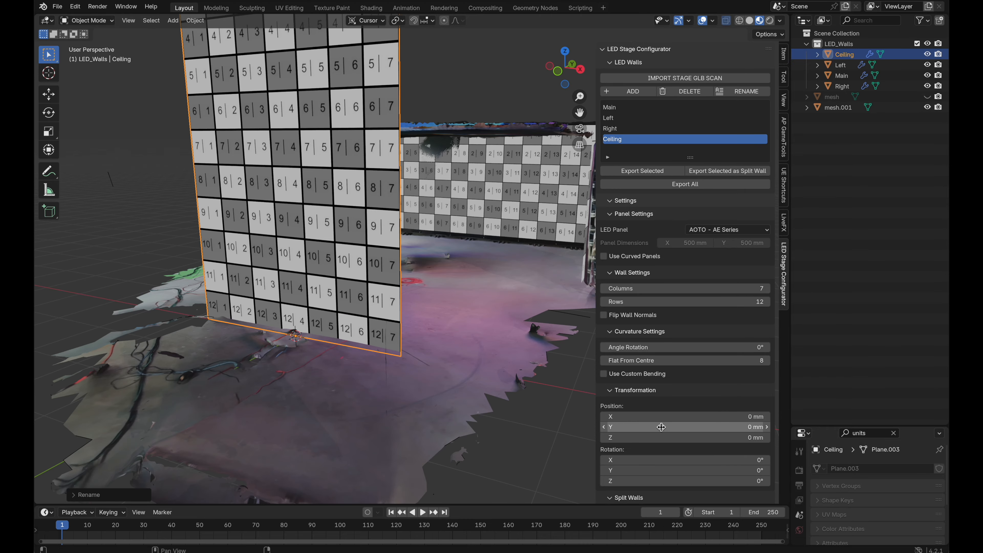
pyautogui.moveTo(685, 426); pyautogui.dragTo(720, 427)
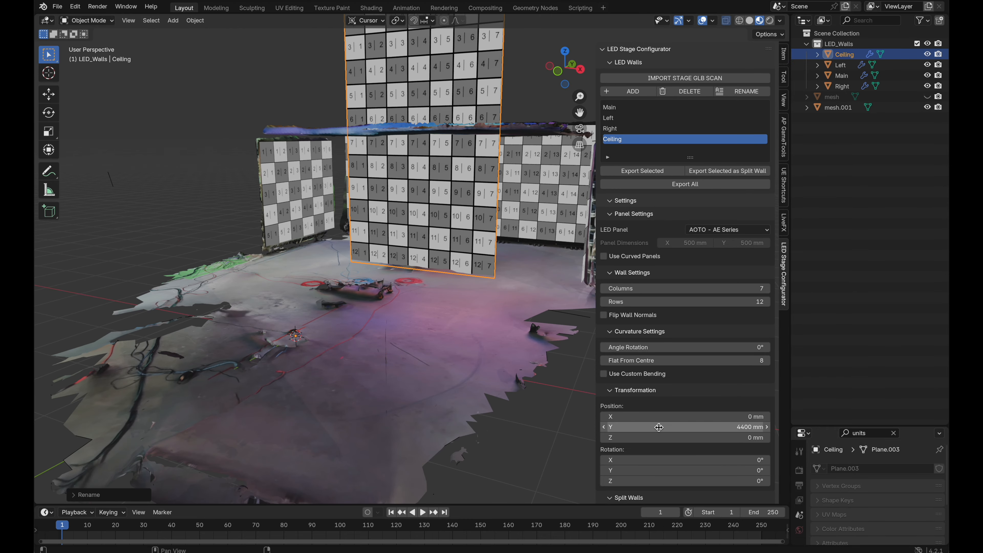
pyautogui.moveTo(685, 460); pyautogui.dragTo(655, 456)
pyautogui.click(656, 459)
pyautogui.press('Return')
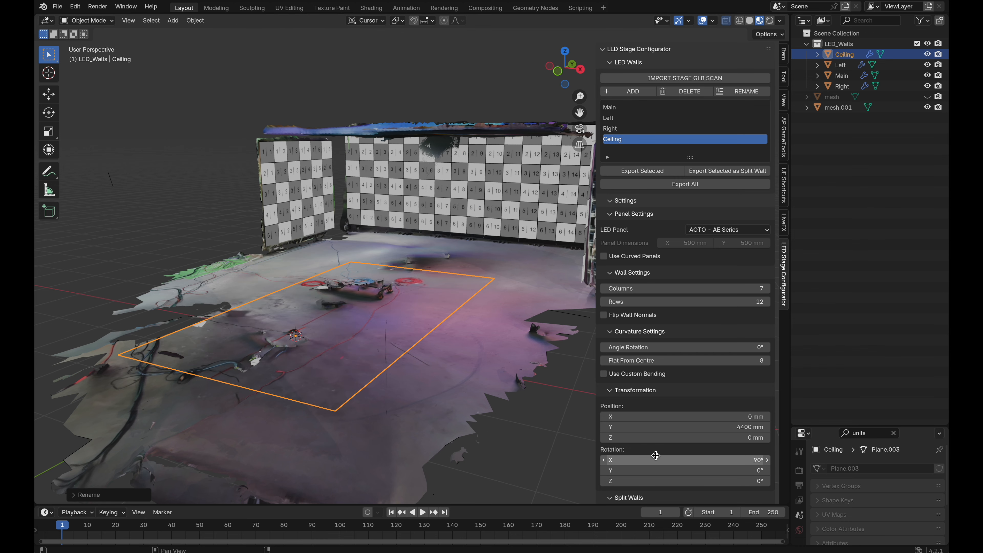
# - Raise the Ceiling wall to Z 2960 mm and rotate it 90° around Z
pyautogui.moveTo(685, 438); pyautogui.dragTo(708, 437)
pyautogui.moveTo(333, 302); pyautogui.dragTo(360, 280, button='middle')
pyautogui.click(696, 470)
pyautogui.write('0')
pyautogui.moveTo(696, 470)
pyautogui.mouseDown()
pyautogui.moveTo(667, 484)
pyautogui.moveTo(688, 484)
pyautogui.moveTo(666, 484)
pyautogui.moveTo(685, 484)
pyautogui.mouseUp()
pyautogui.press('Return')
pyautogui.write('90')
pyautogui.press('Return')
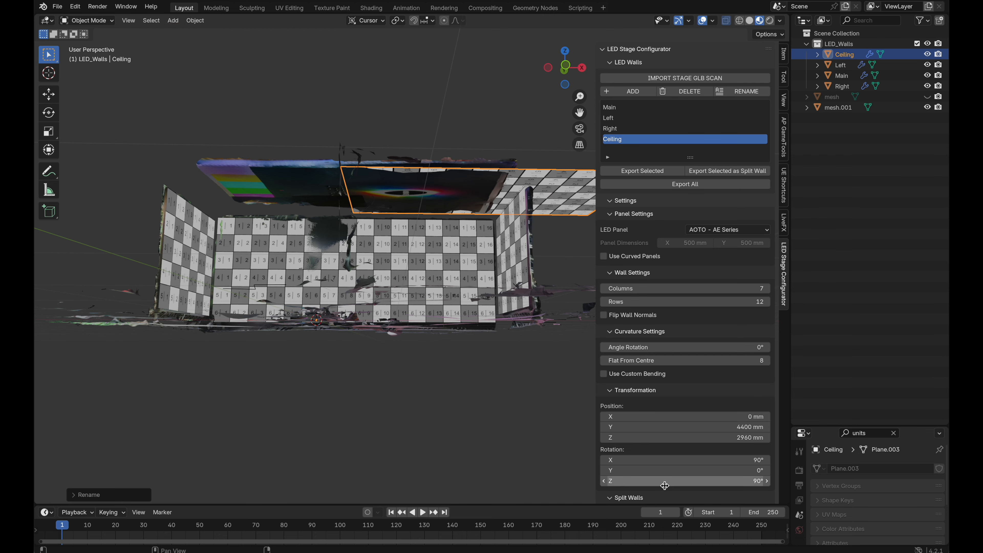
# - Position the Ceiling wall over the scanned overhead screen at X -2660 mm, Y 4182 mm
pyautogui.moveTo(711, 427); pyautogui.dragTo(621, 417)
pyautogui.hscroll(-10, 432, 197)
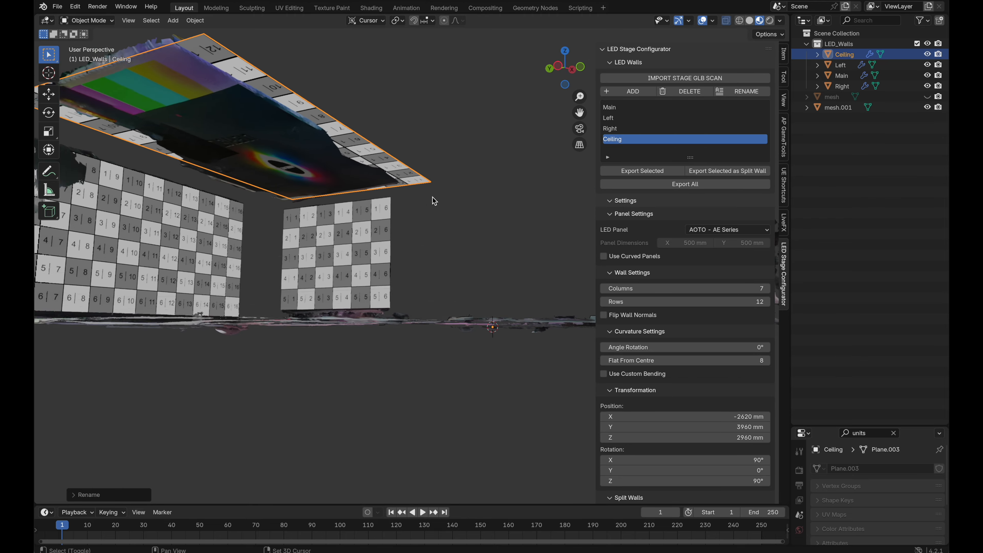
pyautogui.keyDown('shift'); pyautogui.hscroll(-5, 432, 197); pyautogui.keyUp('shift')
pyautogui.scroll(10, 432, 198)
pyautogui.scroll(-15, 433, 197)
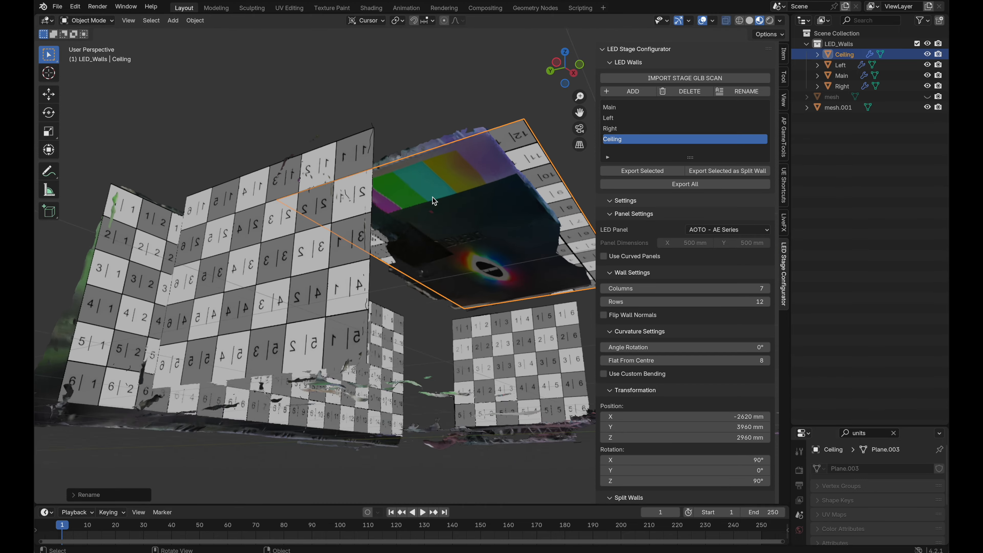
pyautogui.keyDown('shift'); pyautogui.hscroll(5, 448, 254); pyautogui.keyUp('shift')
pyautogui.scroll(-10, 448, 253)
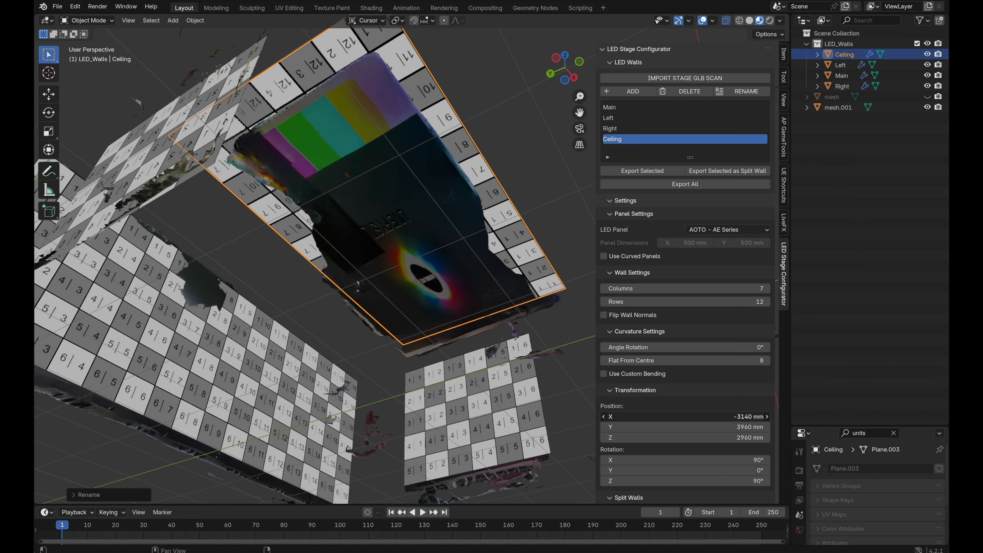
pyautogui.moveTo(723, 416); pyautogui.dragTo(761, 426)
# - Fine-tune the Ceiling wall to Y 4184 mm, Z 2872 mm and tilt it 0.78° around Y to follow the scan
pyautogui.moveTo(584, 210); pyautogui.dragTo(543, 269, button='middle')
pyautogui.scroll(10, 543, 269)
pyautogui.scroll(-15, 543, 269)
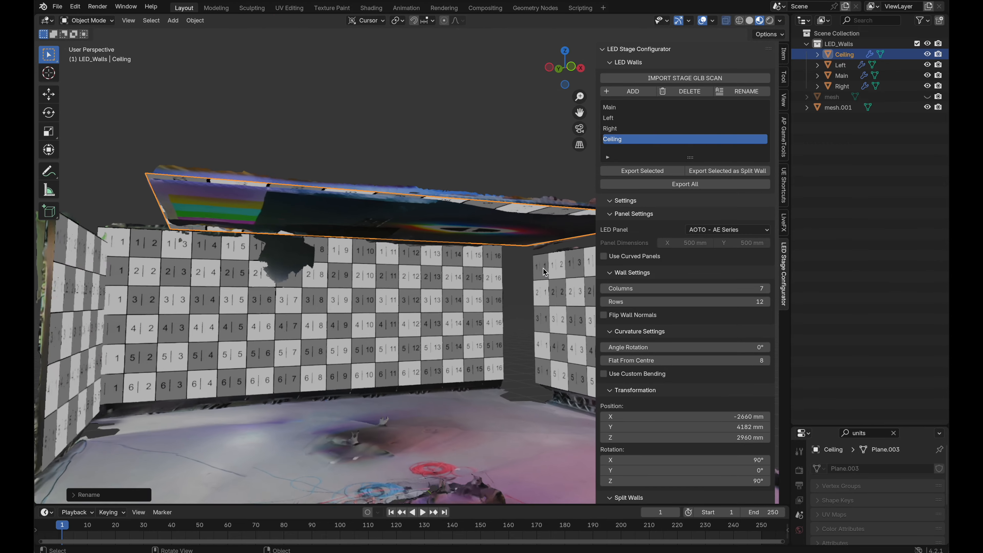
pyautogui.keyDown('shift'); pyautogui.hscroll(7, 544, 269); pyautogui.keyUp('shift')
pyautogui.hscroll(10, 542, 267)
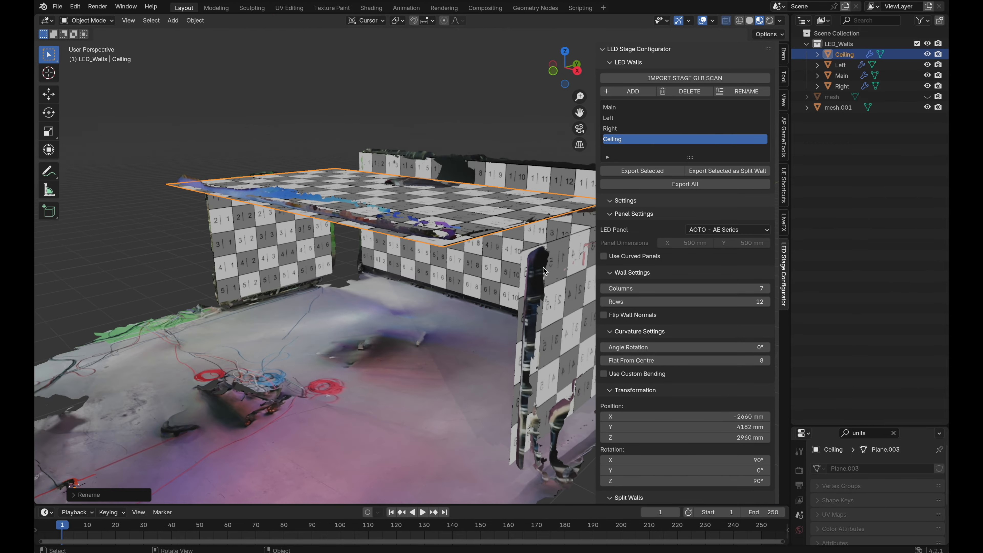
pyautogui.scroll(-5, 543, 268)
pyautogui.hscroll(-10, 543, 267)
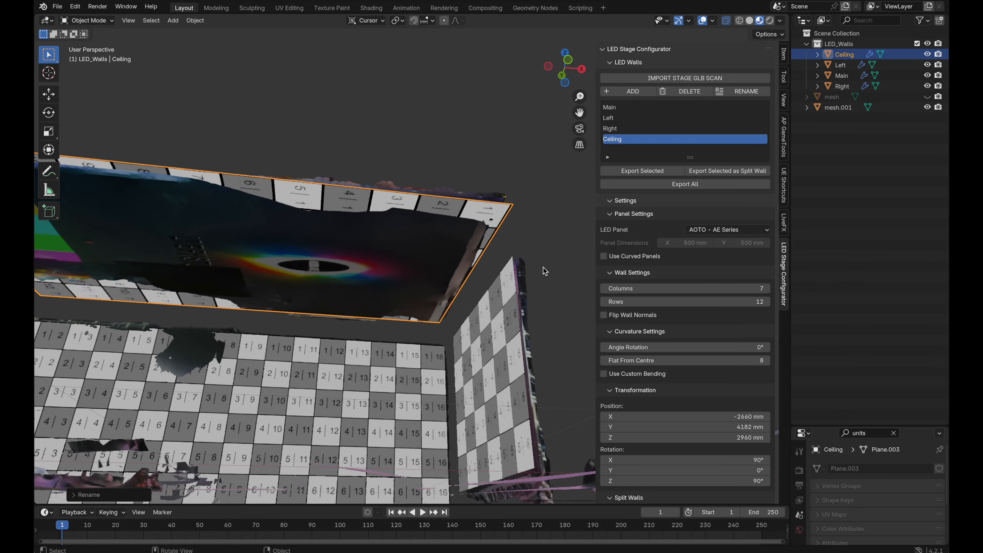
pyautogui.moveTo(722, 426); pyautogui.dragTo(703, 469)
pyautogui.hscroll(10, 543, 267)
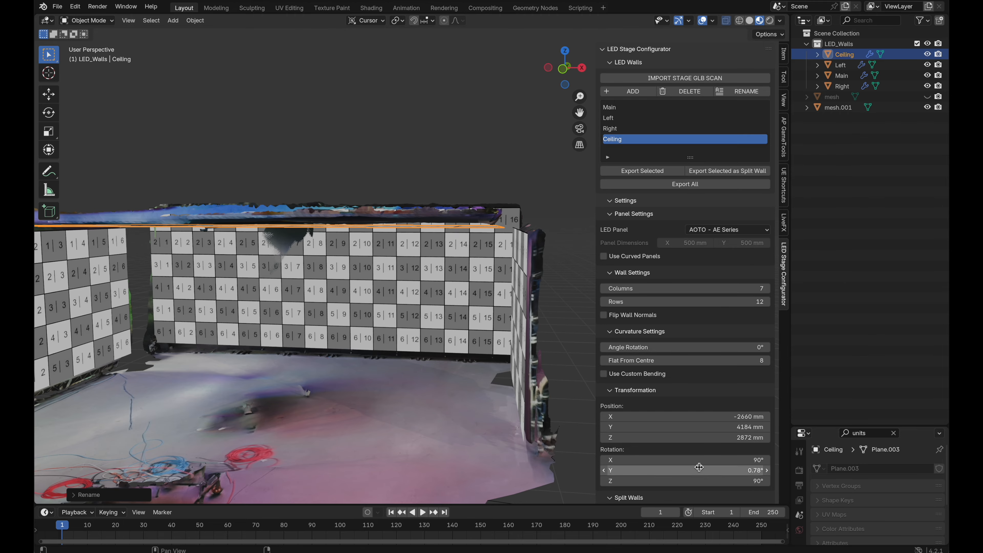
# - Examine the Ceiling wall's alignment with the scanned overhead screen and the other walls from several angles
pyautogui.keyDown('shift'); pyautogui.hscroll(-5, 406, 349); pyautogui.keyUp('shift')
pyautogui.keyDown('shift'); pyautogui.hscroll(-5, 406, 349); pyautogui.keyUp('shift')
pyautogui.scroll(-5, 406, 350)
pyautogui.scroll(5, 405, 349)
pyautogui.hscroll(-10, 405, 349)
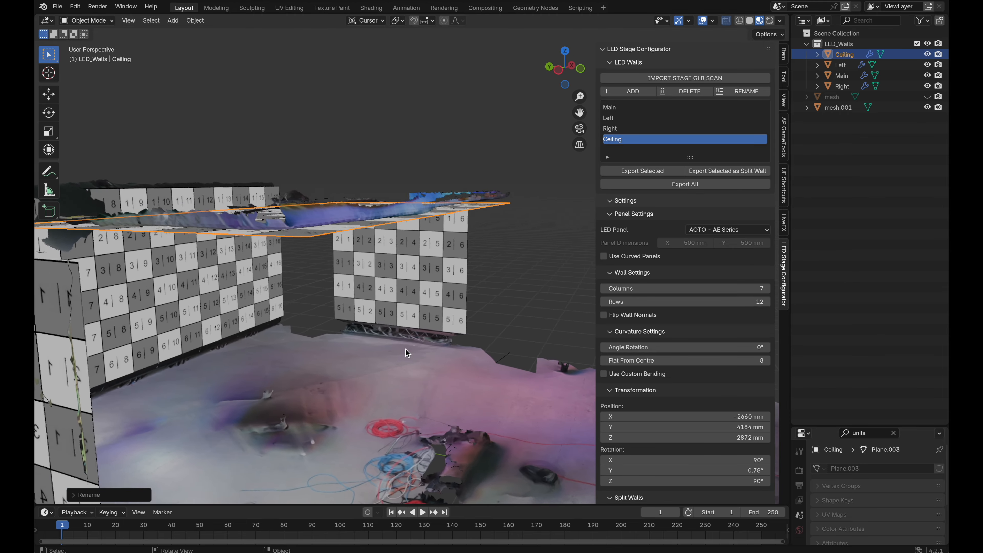
pyautogui.hscroll(10, 406, 350)
pyautogui.scroll(-5, 406, 349)
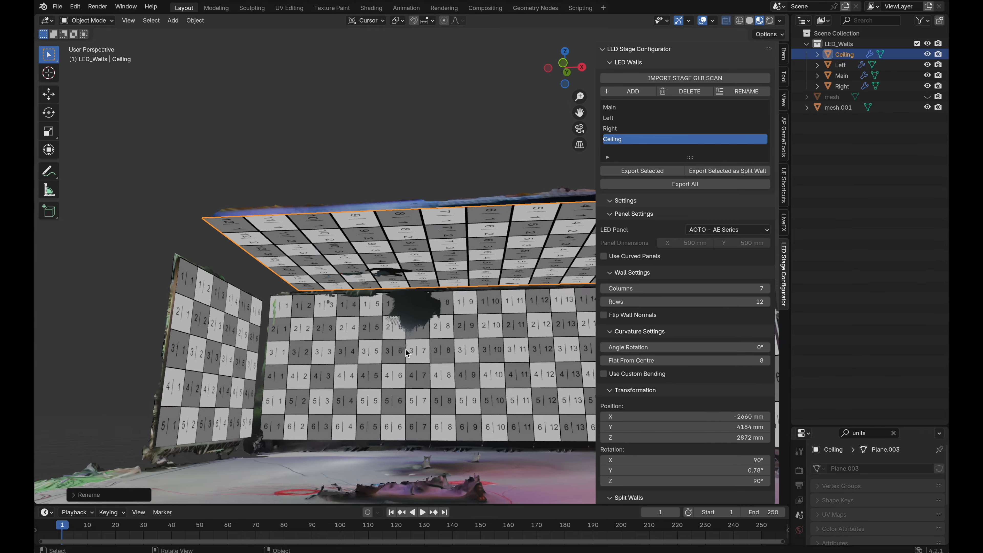
pyautogui.hscroll(-5, 406, 350)
pyautogui.scroll(5, 406, 350)
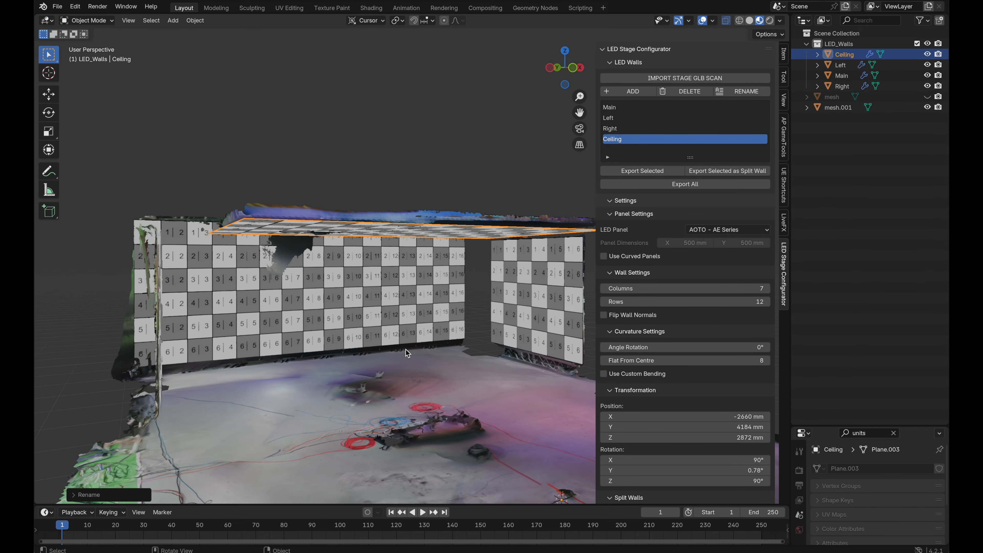
pyautogui.keyDown('shift'); pyautogui.hscroll(-3, 405, 349); pyautogui.keyUp('shift')
pyautogui.hscroll(20, 406, 349)
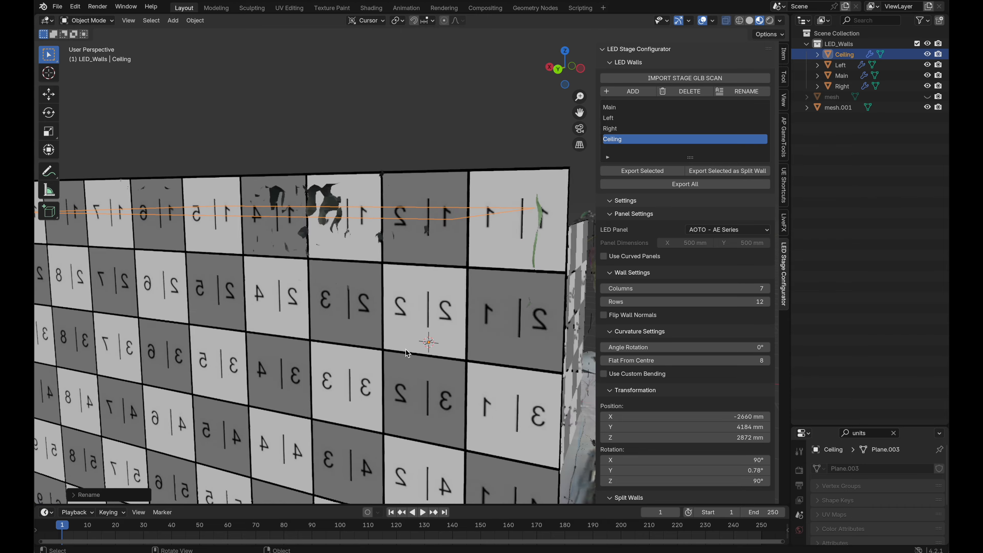
# - Add a fifth LED wall for the separate screen opposite the main wall and rename it Wild
pyautogui.keyDown('shift'); pyautogui.hscroll(10, 405, 350); pyautogui.keyUp('shift')
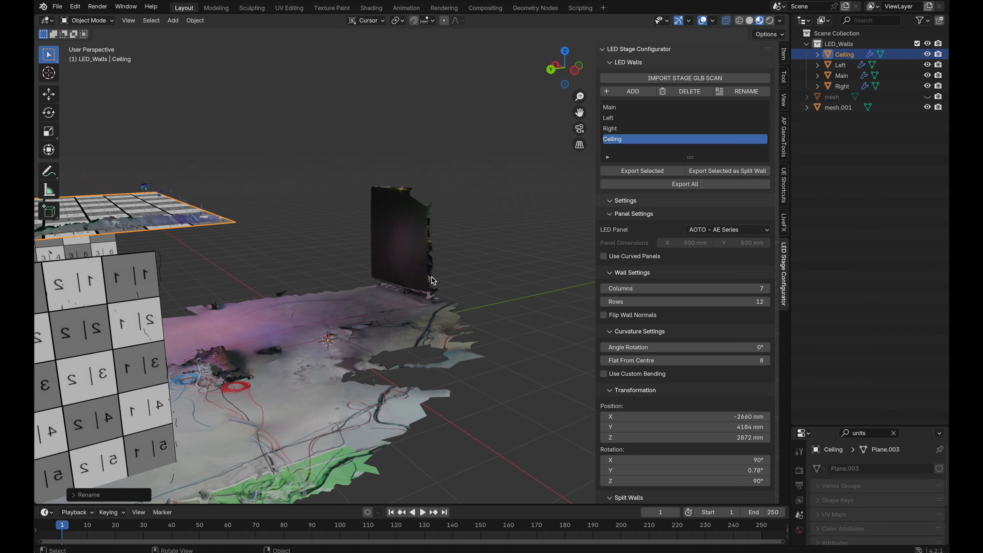
pyautogui.click(640, 93)
pyautogui.click(734, 93)
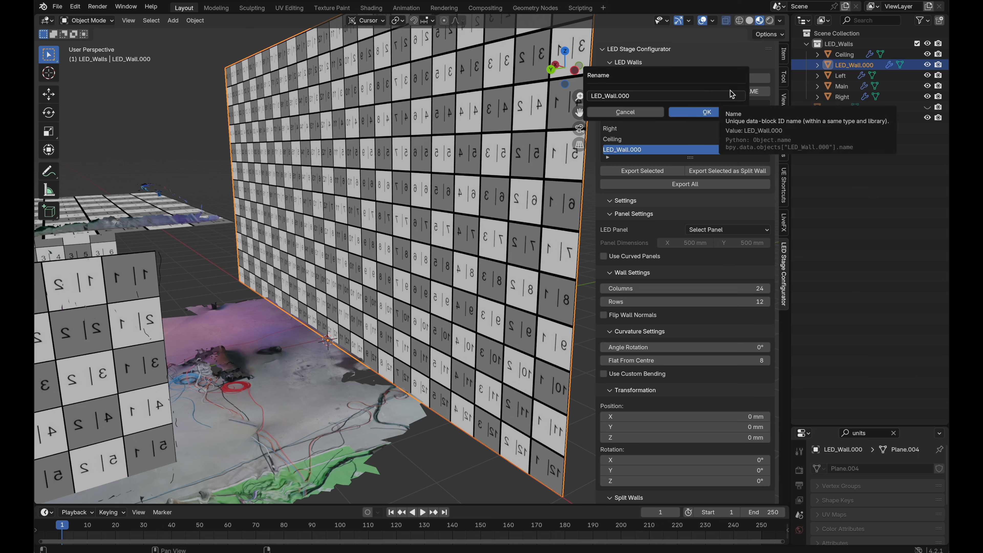
pyautogui.click(727, 92)
pyautogui.write('Wild')
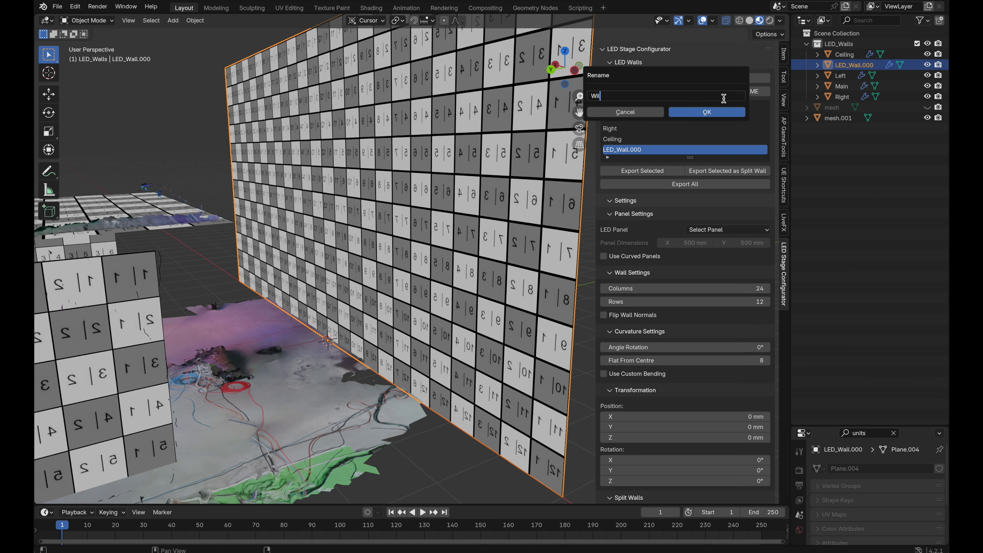
pyautogui.press('Return')
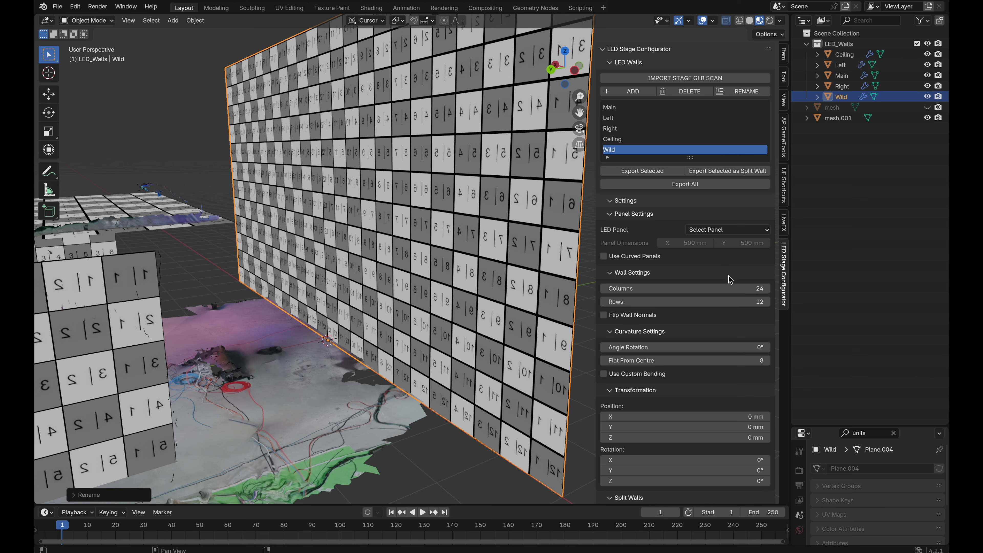
# - Switch the Wild wall to custom panel dimensions of 480 by 480 mm
pyautogui.click(709, 232)
pyautogui.click(710, 252)
pyautogui.doubleClick(683, 240)
pyautogui.write('480')
pyautogui.doubleClick(743, 244)
pyautogui.write('480')
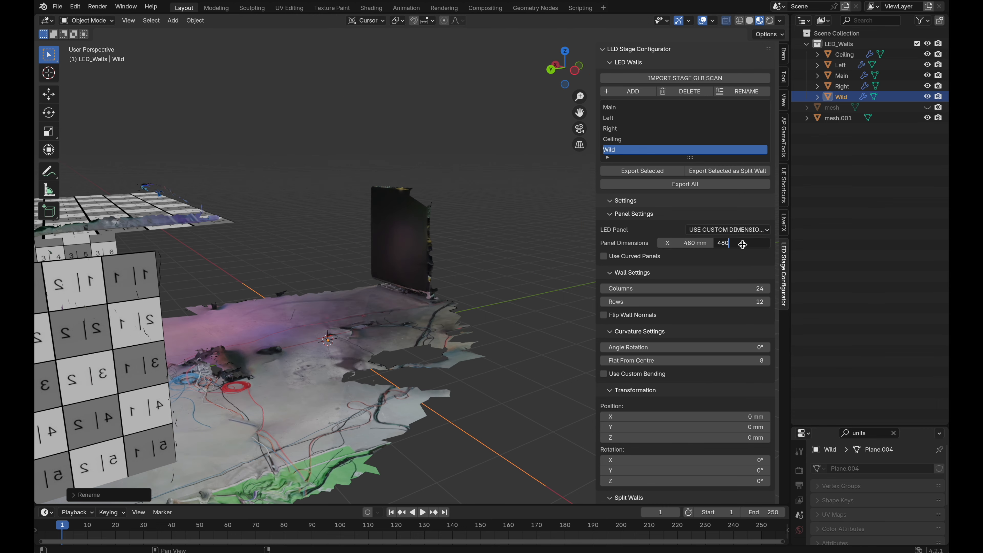
pyautogui.press('Return')
# - Set the Wild wall to 5 columns and 5 rows
pyautogui.doubleClick(737, 287)
pyautogui.write('5')
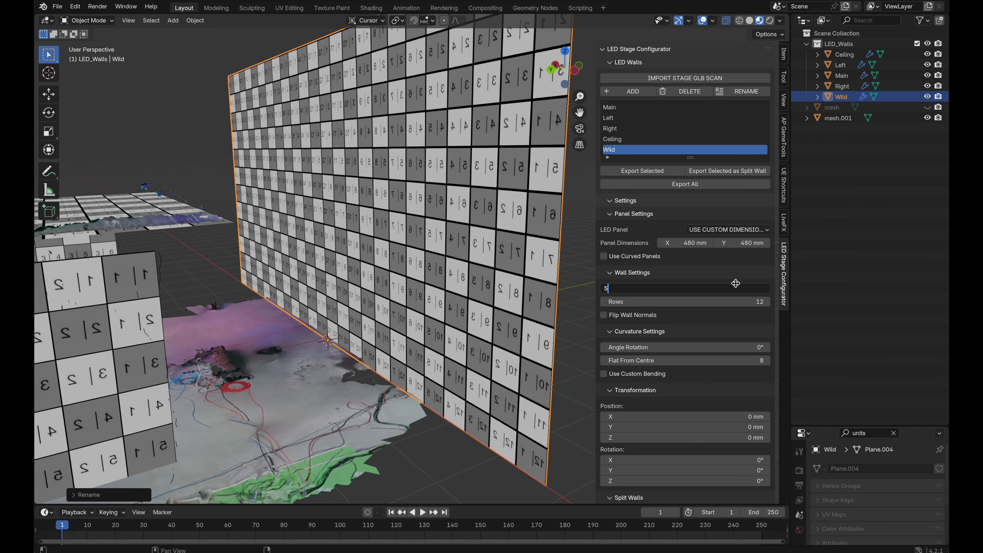
pyautogui.press('Return')
pyautogui.doubleClick(737, 302)
pyautogui.write('5')
pyautogui.press('Return')
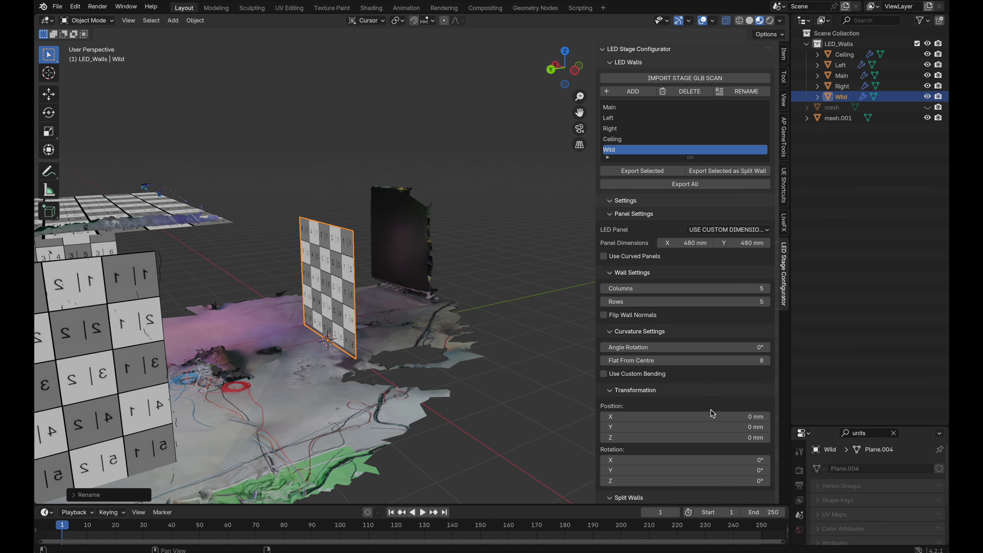
# - Position the Wild wall at X 1856 mm, Y -2718 mm, Z 292 mm and rotate it 180° around Z
pyautogui.moveTo(675, 430); pyautogui.dragTo(702, 422)
pyautogui.moveTo(437, 285); pyautogui.dragTo(454, 278, button='middle')
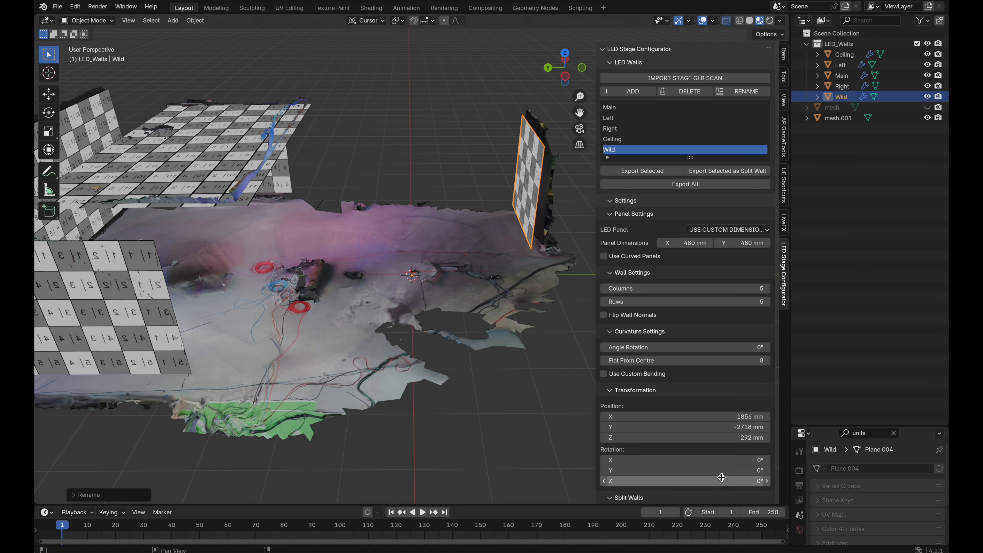
pyautogui.moveTo(666, 485)
pyautogui.mouseDown()
pyautogui.moveTo(681, 485)
pyautogui.moveTo(666, 485)
pyautogui.mouseUp()
pyautogui.click(666, 485)
pyautogui.write('180')
pyautogui.press('Return')
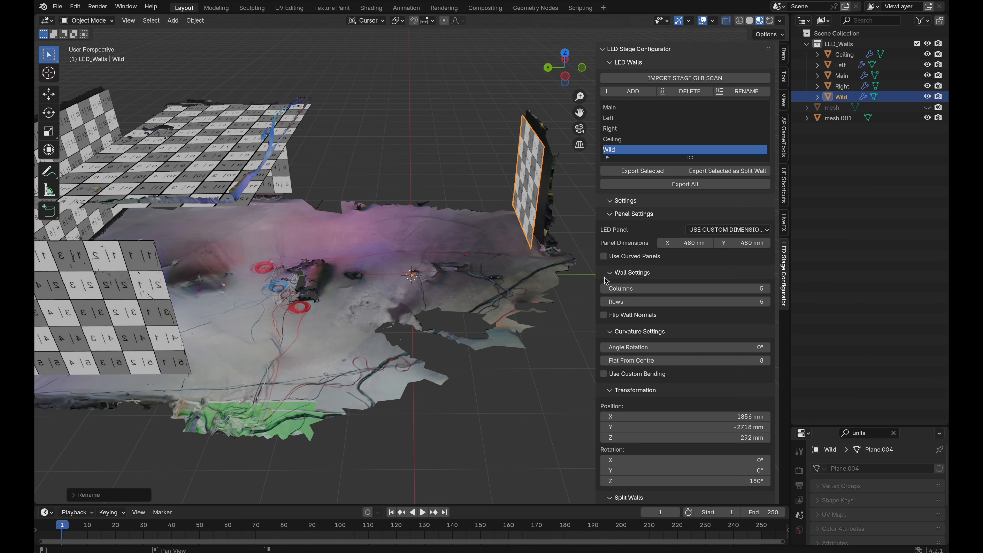
# - Adjust the Wild wall's Z rotation to 184° to follow the angle of its scanned screen
pyautogui.moveTo(567, 161); pyautogui.dragTo(542, 217, button='middle')
pyautogui.scroll(4, 397, 122)
pyautogui.moveTo(715, 480); pyautogui.dragTo(727, 480)
pyautogui.moveTo(485, 291); pyautogui.dragTo(485, 292, button='middle')
pyautogui.moveTo(715, 481); pyautogui.dragTo(733, 480)
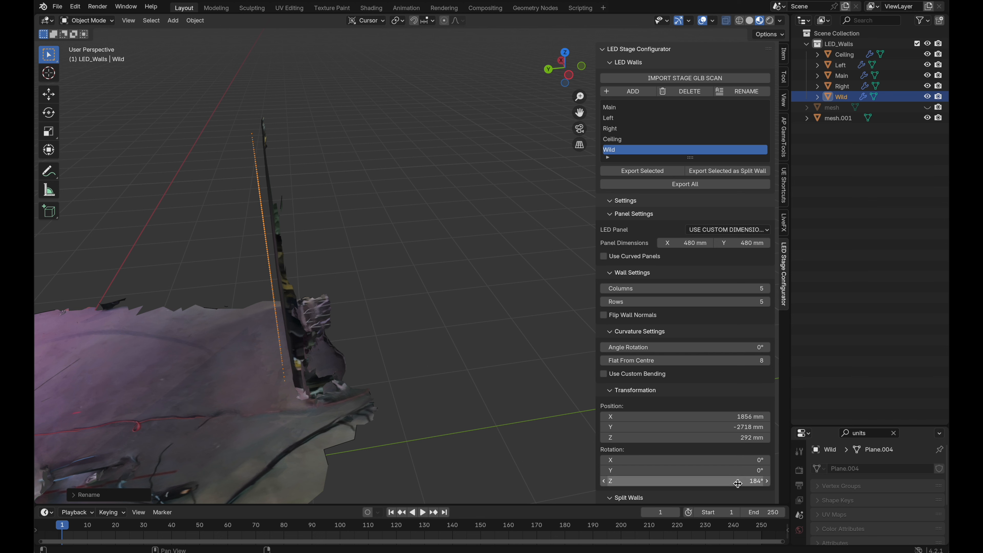
pyautogui.moveTo(732, 417); pyautogui.dragTo(746, 417)
pyautogui.press('Escape')
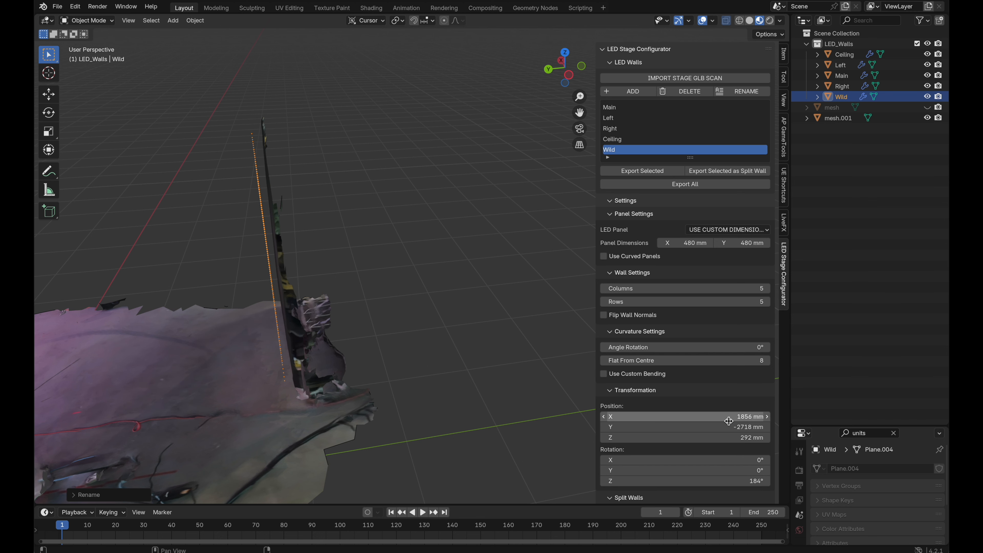
# - Fine-tune the Wild wall against its scanned screen with Y -2798 mm and a Z rotation of 185°
pyautogui.hscroll(-5, 308, 369)
pyautogui.moveTo(682, 431); pyautogui.dragTo(663, 430)
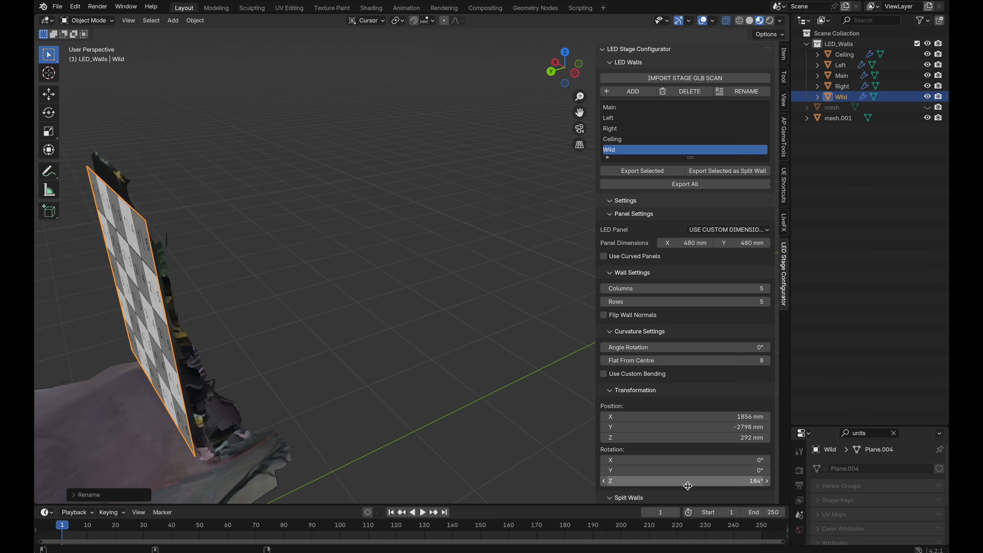
pyautogui.moveTo(702, 478); pyautogui.dragTo(704, 478)
pyautogui.hscroll(10, 428, 421)
pyautogui.keyDown('shift'); pyautogui.hscroll(-3, 428, 421); pyautogui.keyUp('shift')
pyautogui.keyDown('shift'); pyautogui.hscroll(-2, 430, 424); pyautogui.keyUp('shift')
pyautogui.keyDown('shift'); pyautogui.hscroll(-5, 428, 421); pyautogui.keyUp('shift')
pyautogui.hscroll(-10, 429, 422)
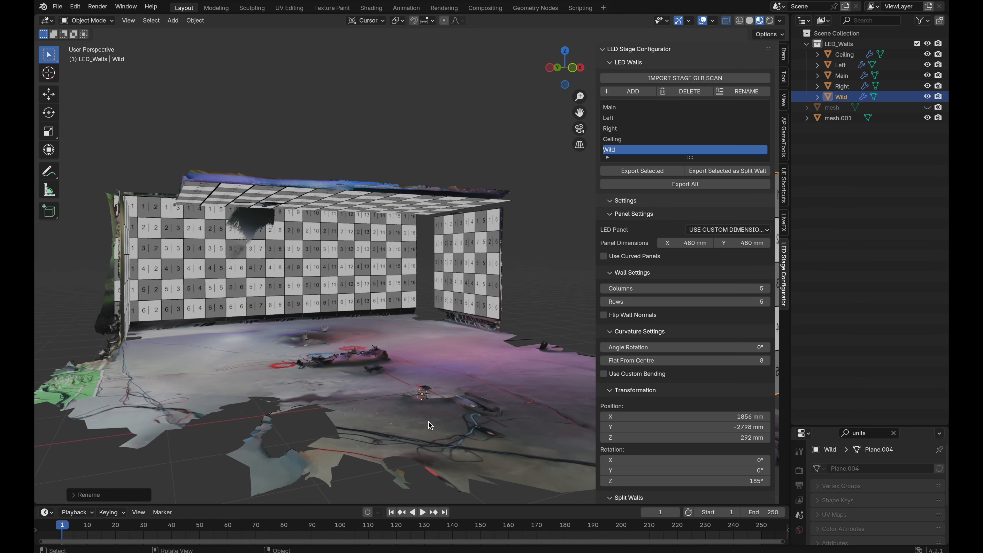
# - Hide the stage scan to inspect the five LED walls on their own, and show it again for comparison
pyautogui.hscroll(15, 429, 421)
pyautogui.hscroll(-15, 428, 422)
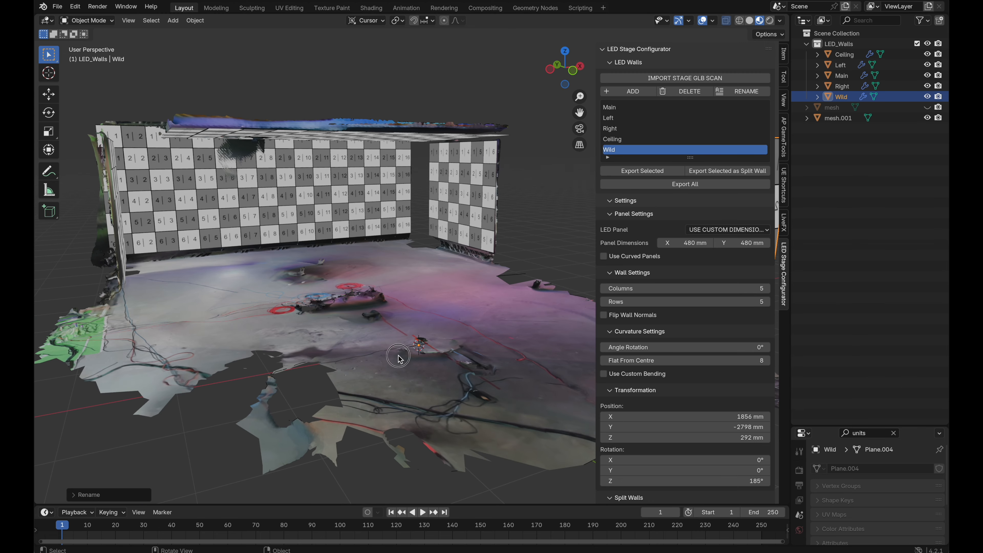
pyautogui.click(401, 358)
pyautogui.click(927, 118)
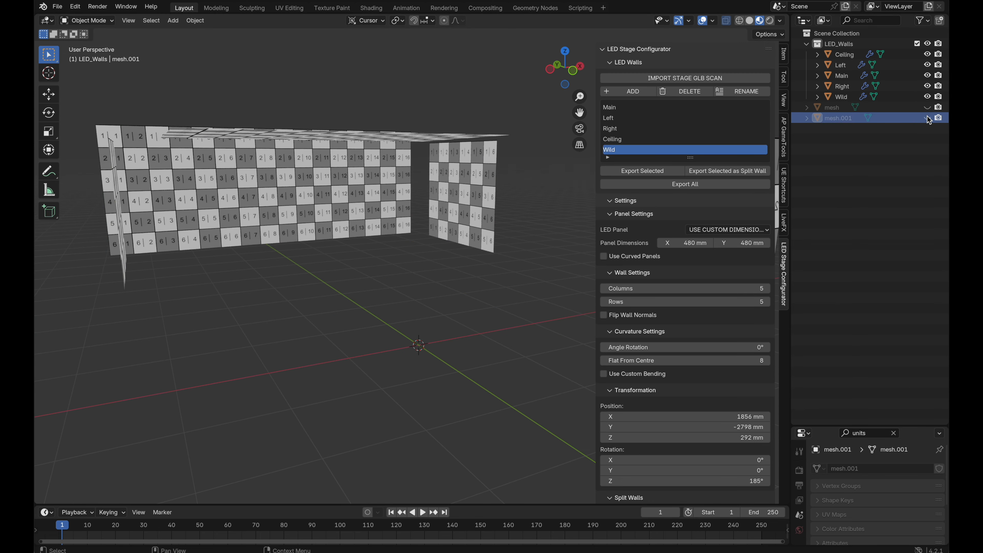
pyautogui.scroll(-10, 415, 250)
pyautogui.scroll(8, 415, 250)
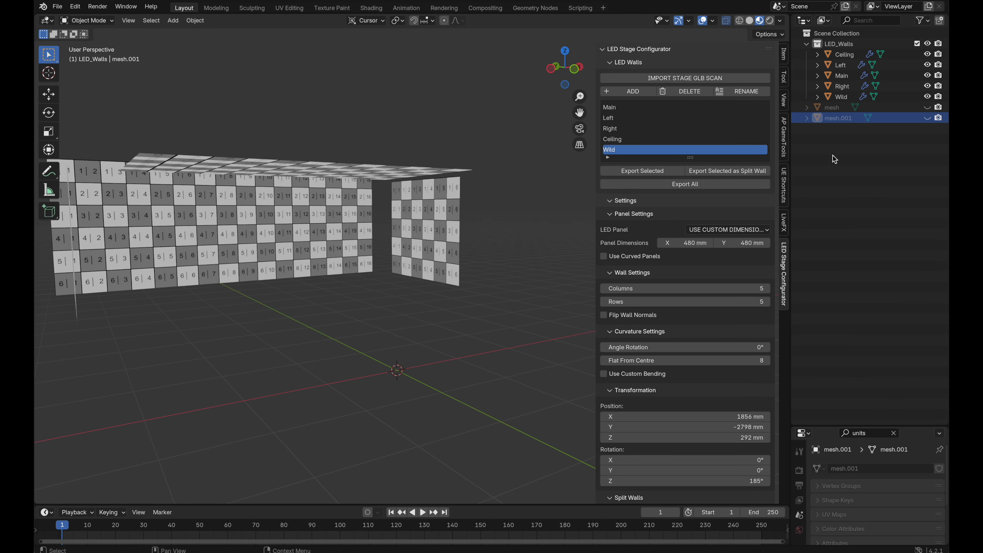
pyautogui.click(927, 118)
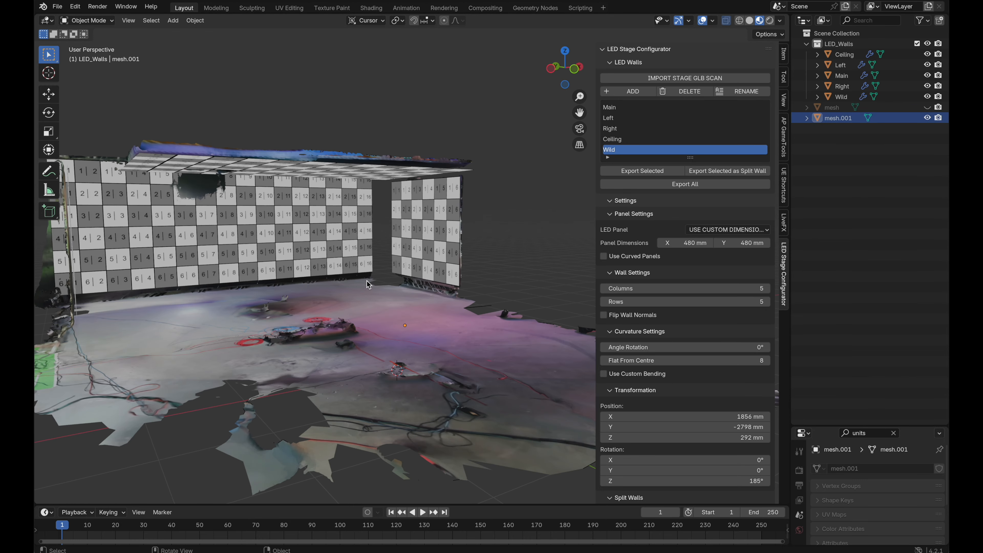
# - Review the Right, Left and Main walls' panel, size and transformation settings one after another
pyautogui.click(336, 235)
pyautogui.click(608, 129)
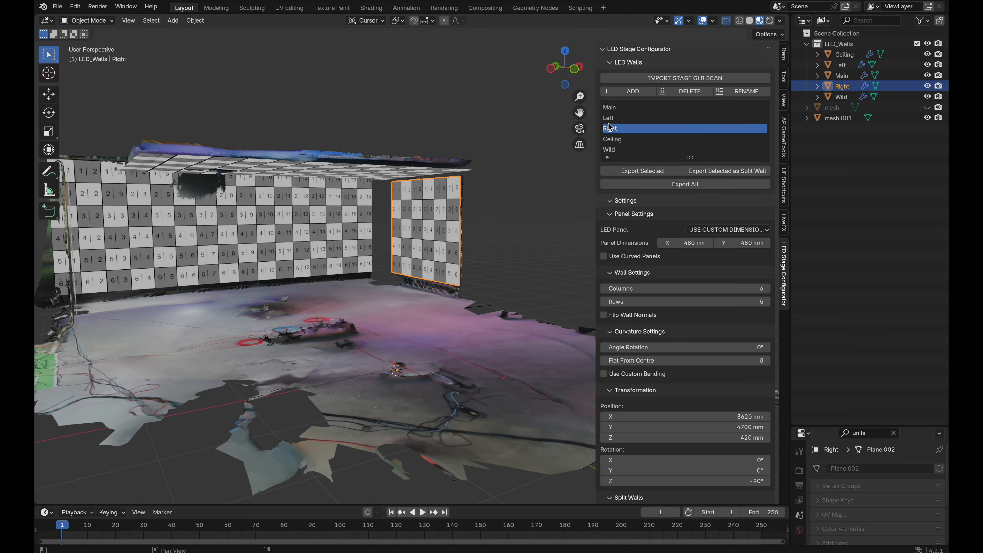
pyautogui.click(609, 118)
pyautogui.click(612, 109)
pyautogui.scroll(-6, 621, 150)
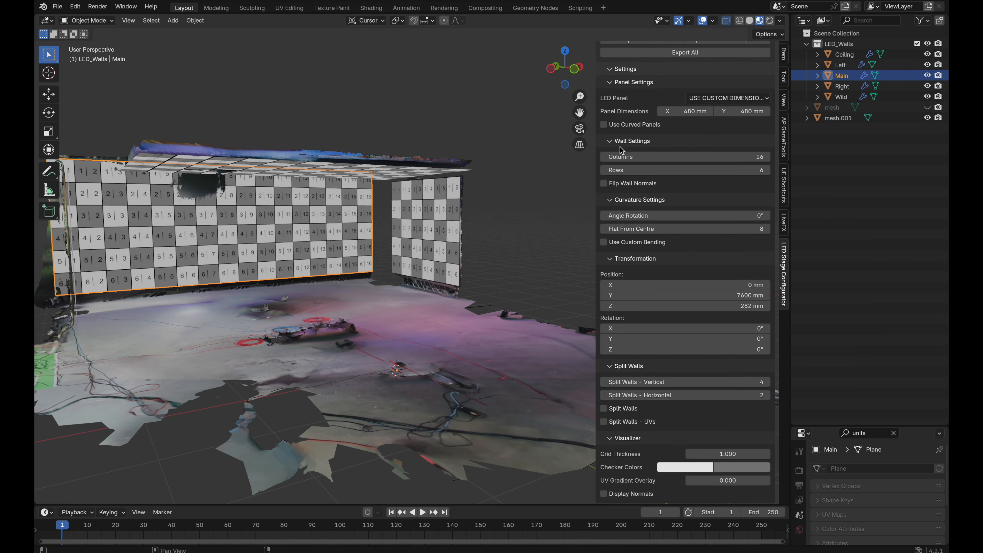
pyautogui.scroll(6, 657, 159)
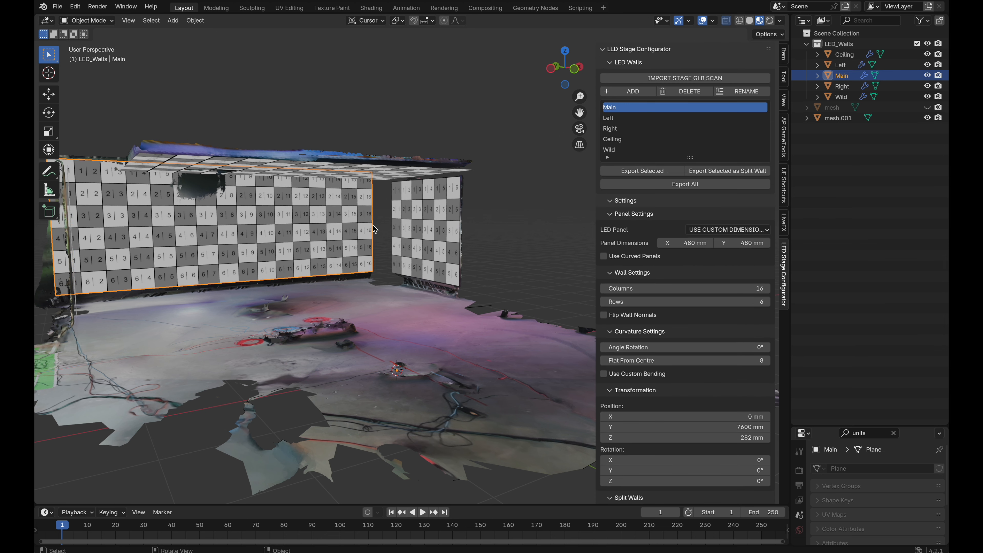
# - Examine how the Main and Right walls meet and fit the surrounding stage scan
pyautogui.click(392, 239)
pyautogui.moveTo(392, 238); pyautogui.dragTo(372, 293, button='middle')
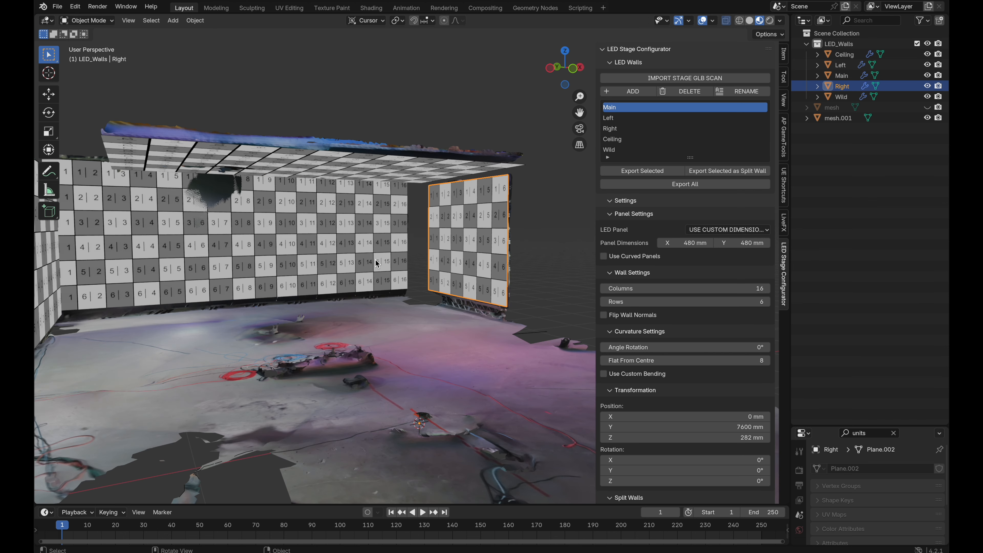
pyautogui.click(453, 387)
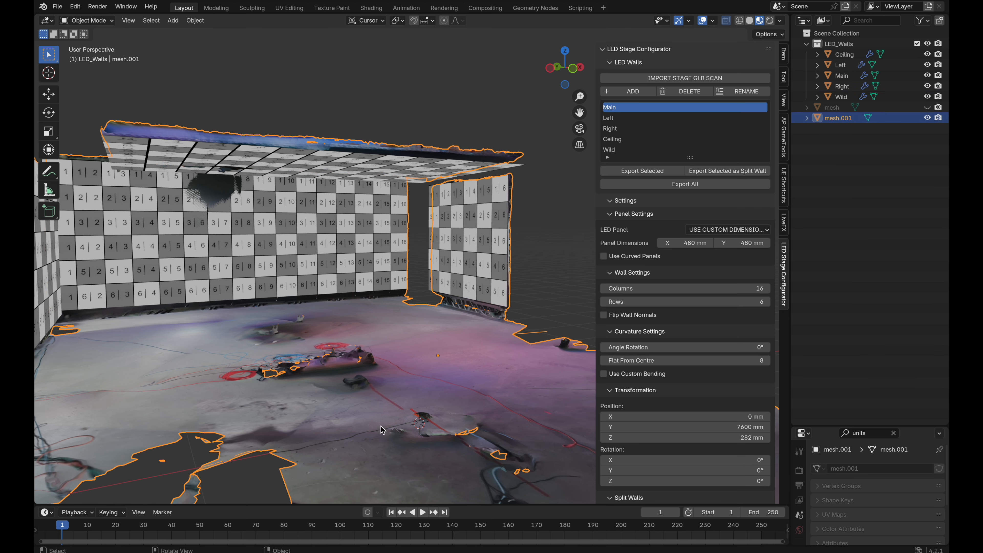
pyautogui.click(468, 284)
pyautogui.keyDown('shift'); pyautogui.click(352, 281); pyautogui.keyUp('shift')
pyautogui.keyDown('shift'); pyautogui.moveTo(352, 281); pyautogui.dragTo(280, 327, button='middle'); pyautogui.keyUp('shift')
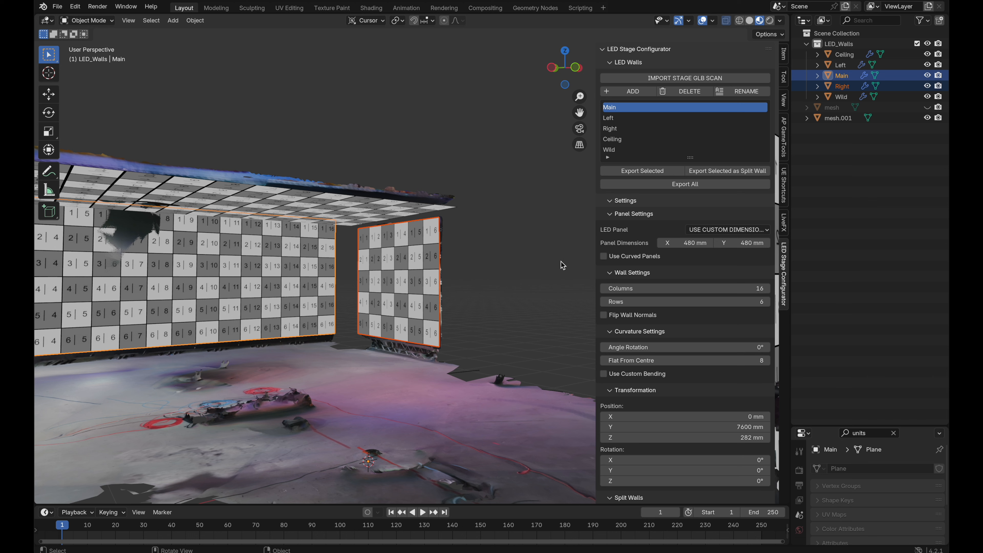
# - Move the stage scan mesh.001 into a new collection named Scan and exclude that collection from the view layer
pyautogui.click(480, 394)
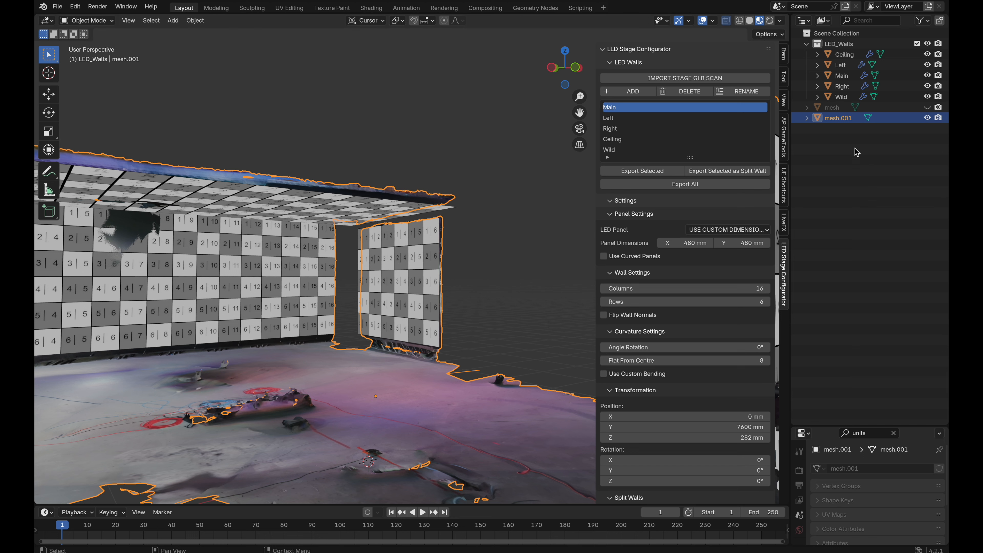
pyautogui.press('m')
pyautogui.click(488, 398)
pyautogui.write('Scan')
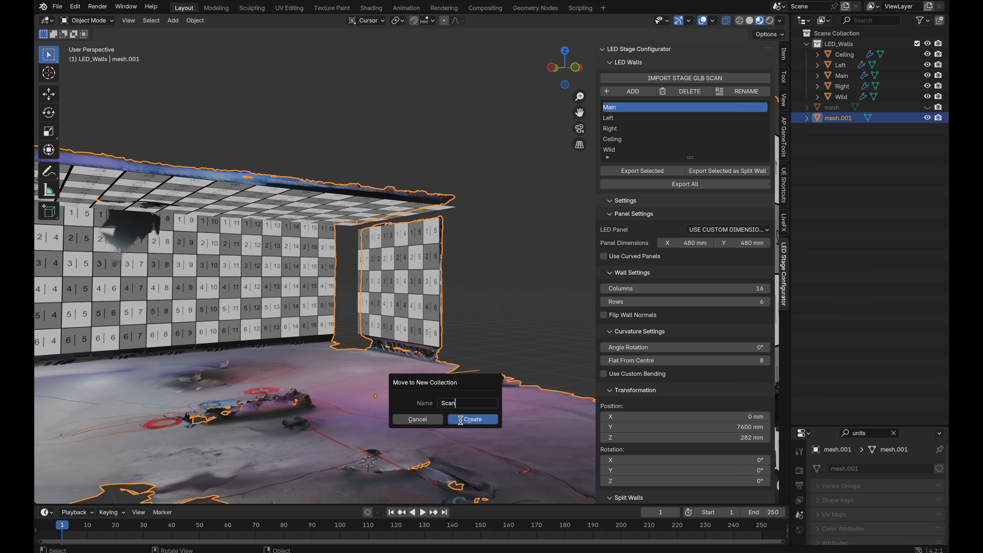
pyautogui.click(461, 419)
pyautogui.click(917, 108)
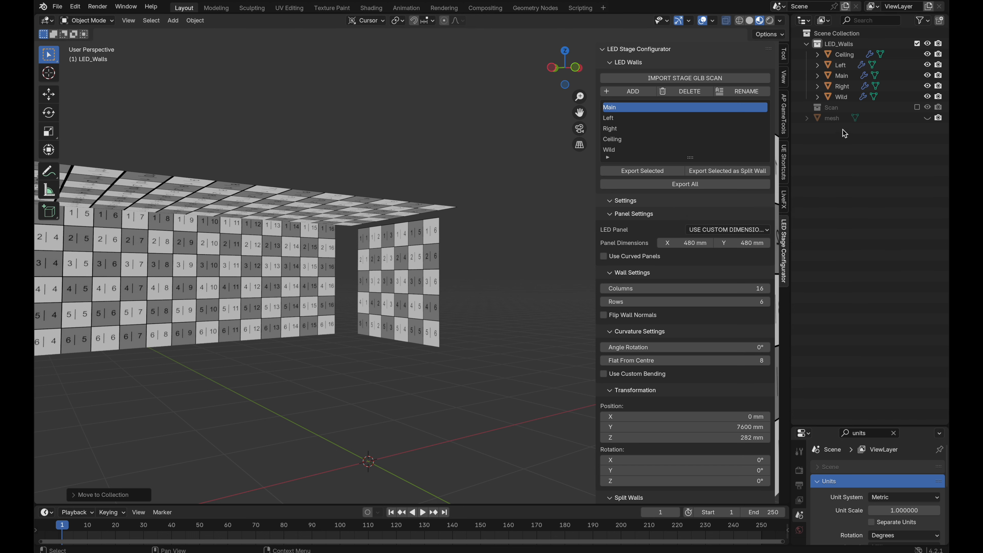
# - Export all five LED walls together to the Desktop as MultiLEDStageExample.obj and undo the last selection changes
pyautogui.click(845, 54)
pyautogui.keyDown('shift'); pyautogui.click(848, 101); pyautogui.keyUp('shift')
pyautogui.click(654, 170)
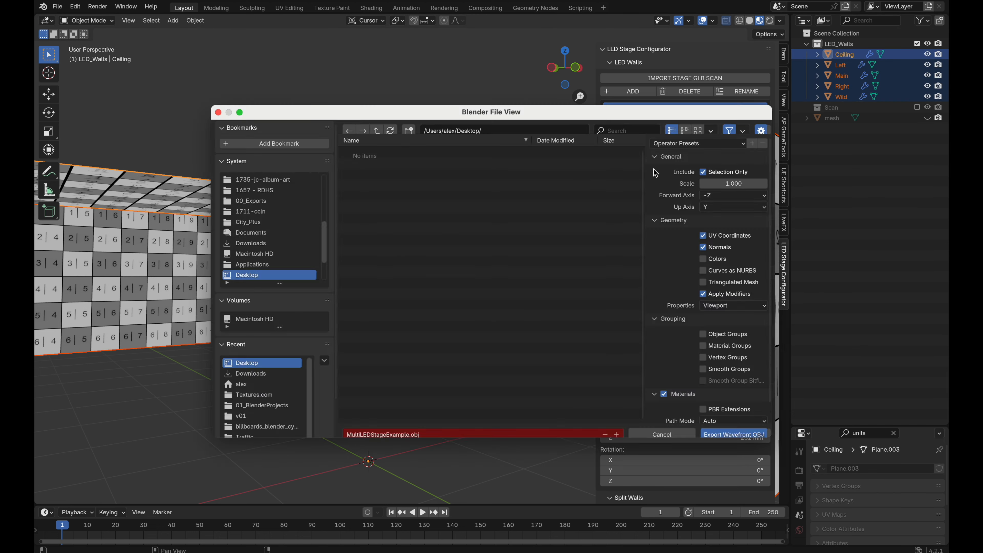
pyautogui.click(731, 433)
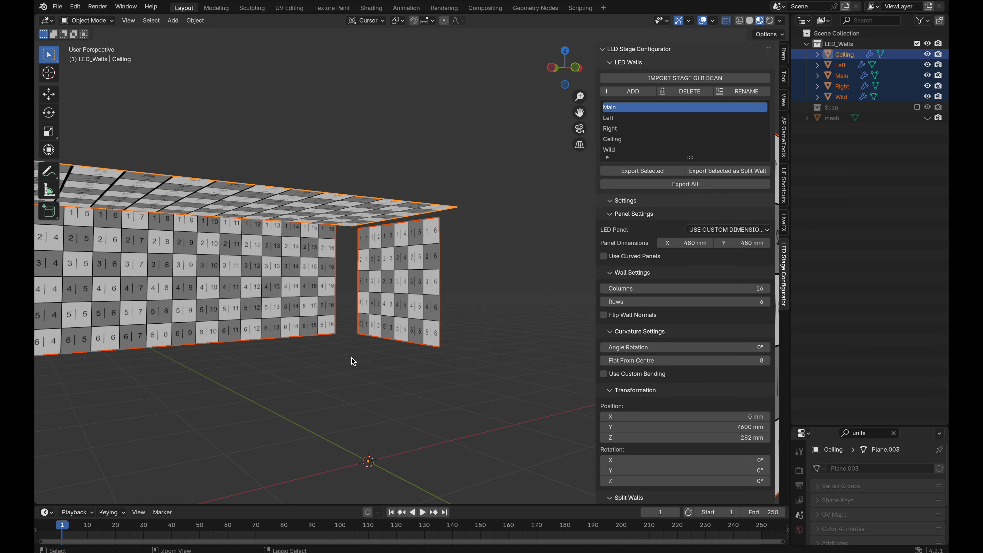
pyautogui.hotkey('ctrl', 'z')
pyautogui.hotkey('ctrl', 'z')
pyautogui.keyDown('shift'); pyautogui.moveTo(351, 357); pyautogui.dragTo(398, 313, button='middle'); pyautogui.keyUp('shift')
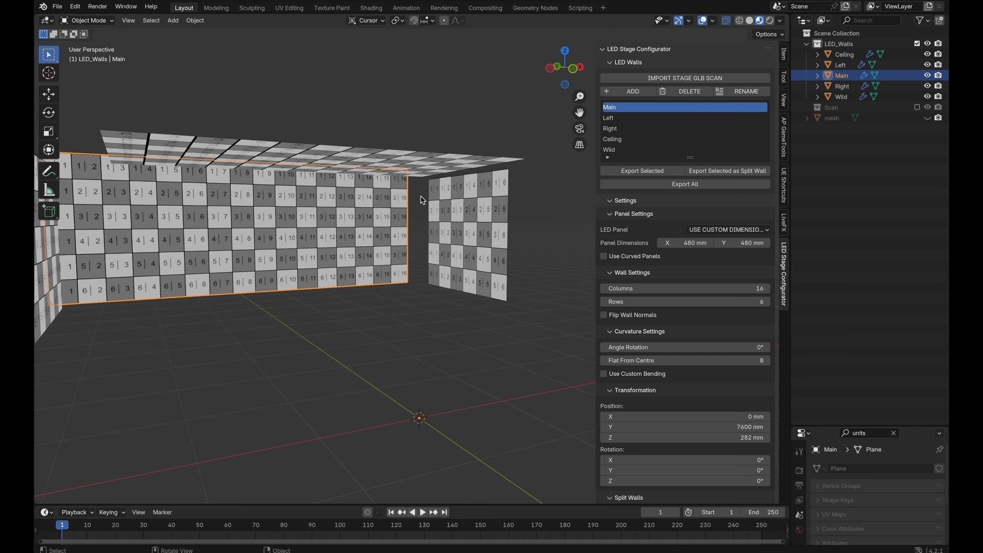
# - Select the Left, Main, Right and Ceiling walls in turn to examine them as separate screens
pyautogui.hscroll(10, 422, 200)
pyautogui.hscroll(-10, 422, 201)
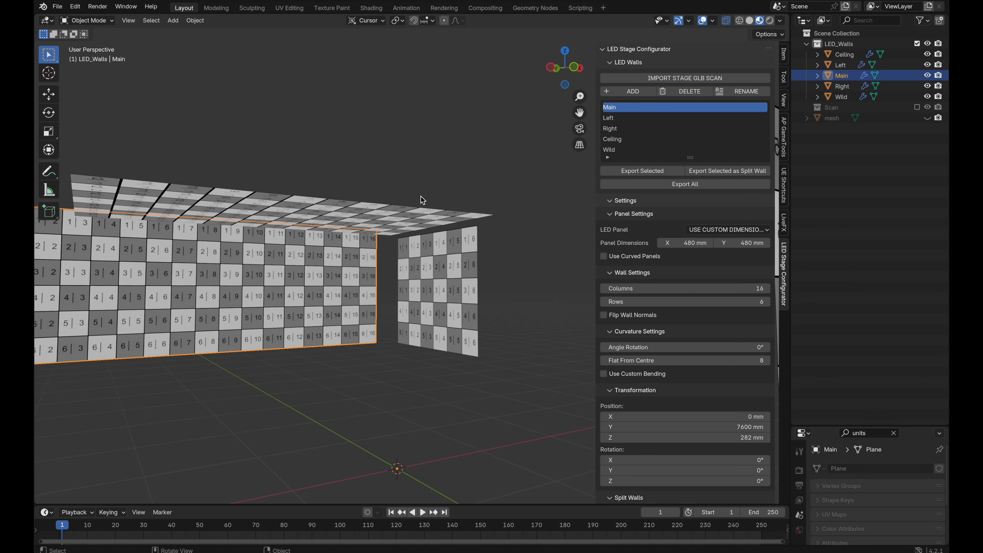
pyautogui.hscroll(5, 360, 314)
pyautogui.keyDown('shift'); pyautogui.scroll(-5, 361, 314); pyautogui.keyUp('shift')
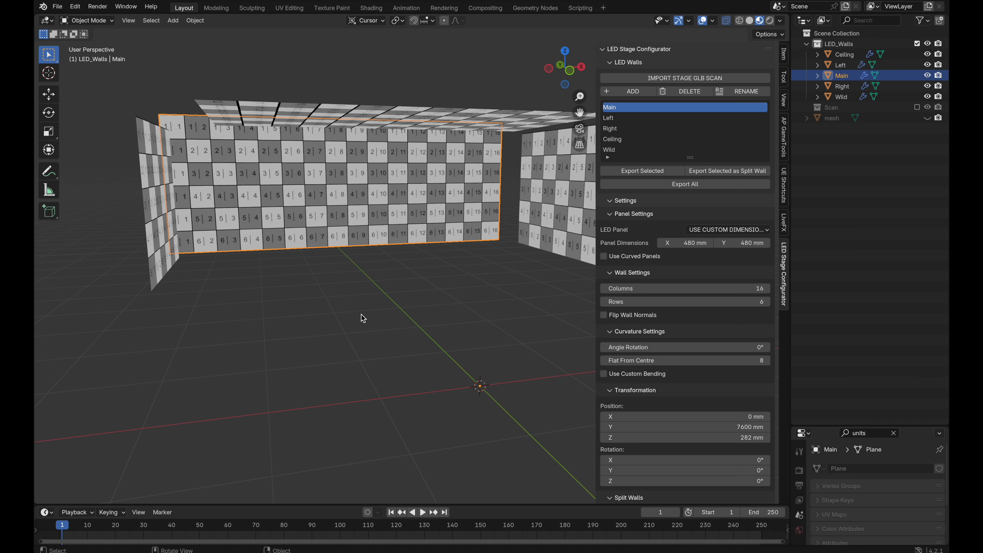
pyautogui.click(170, 234)
pyautogui.click(288, 230)
pyautogui.click(545, 223)
pyautogui.click(494, 123)
pyautogui.click(526, 148)
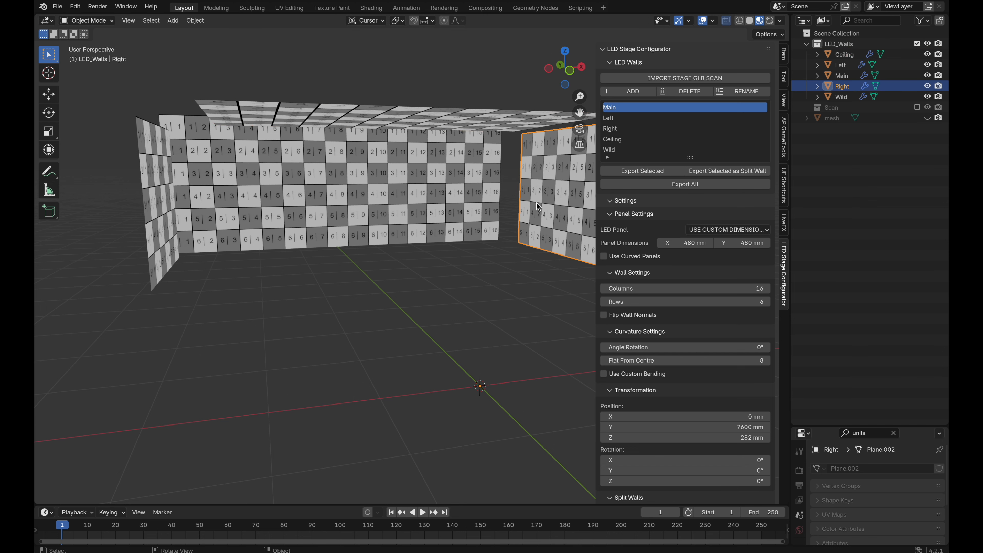
pyautogui.click(481, 193)
pyautogui.click(159, 195)
pyautogui.click(316, 113)
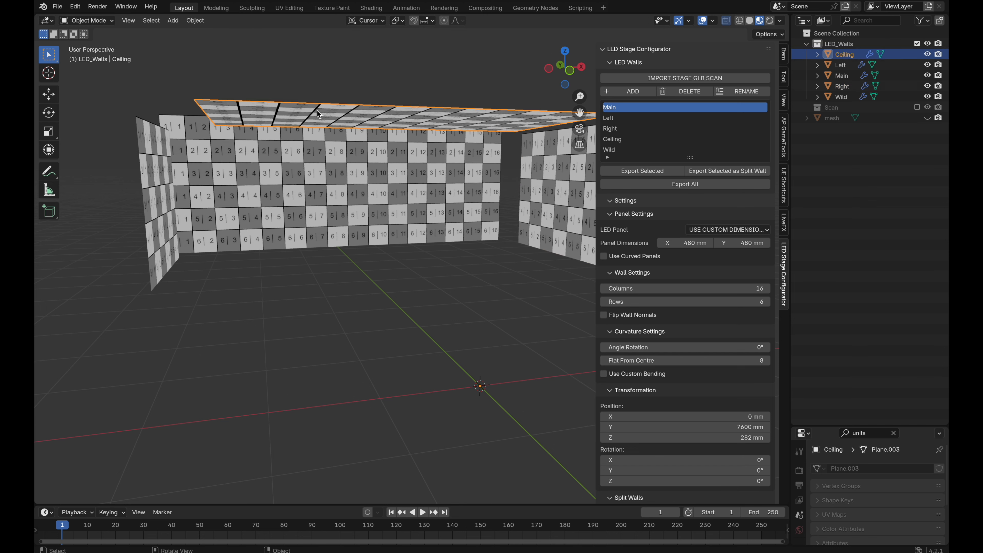
pyautogui.click(326, 189)
pyautogui.click(553, 209)
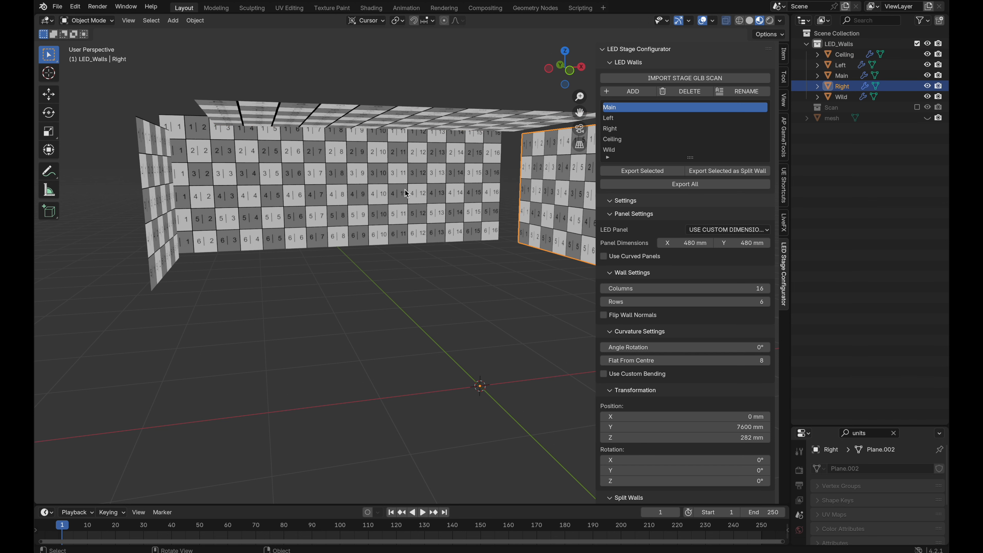
# - Export only the Main wall to the Desktop as MultiLEDStageExampleMain.obj
pyautogui.click(367, 175)
pyautogui.click(635, 172)
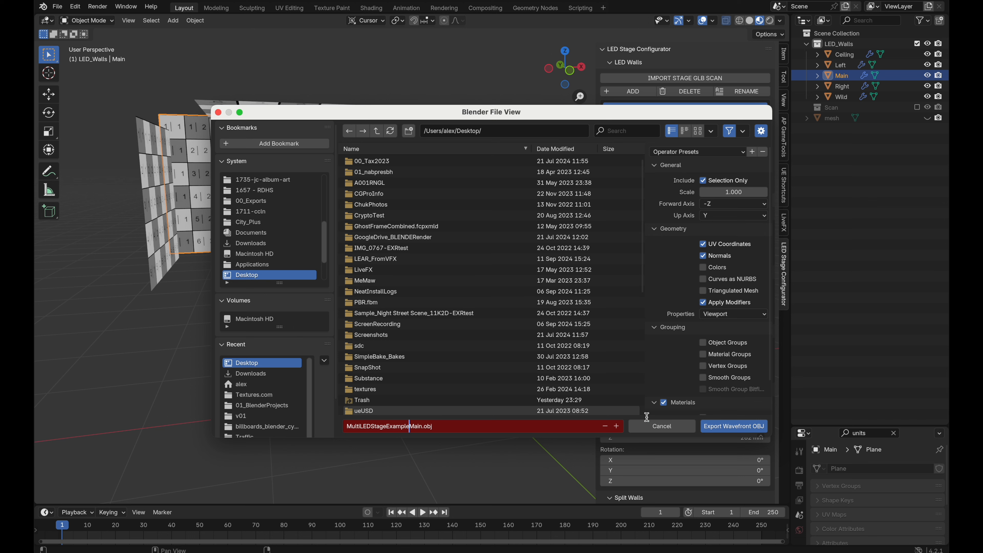
pyautogui.click(733, 426)
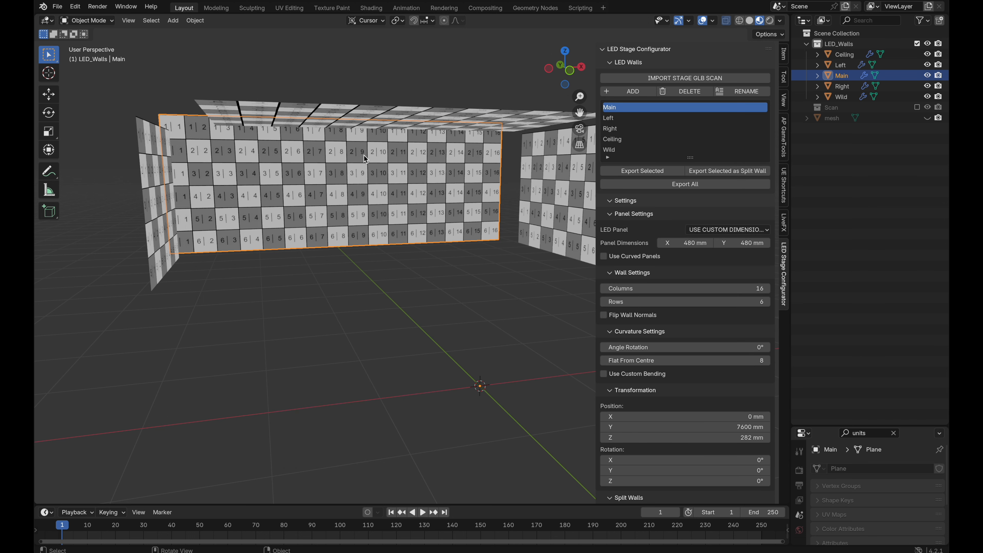
# - Export only the Left wall to the Desktop as MultiLEDStageExampleLeft.obj
pyautogui.click(170, 210)
pyautogui.click(618, 118)
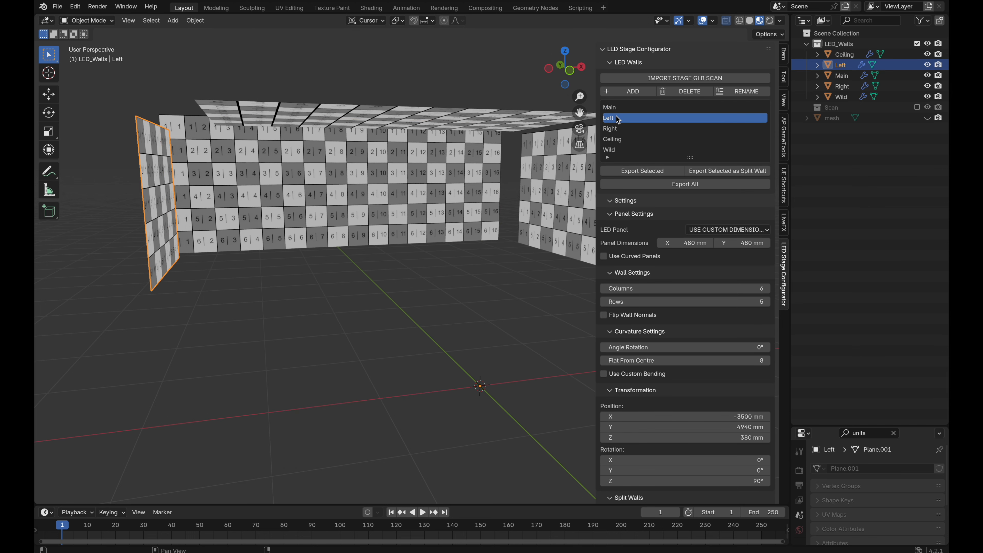
pyautogui.click(642, 171)
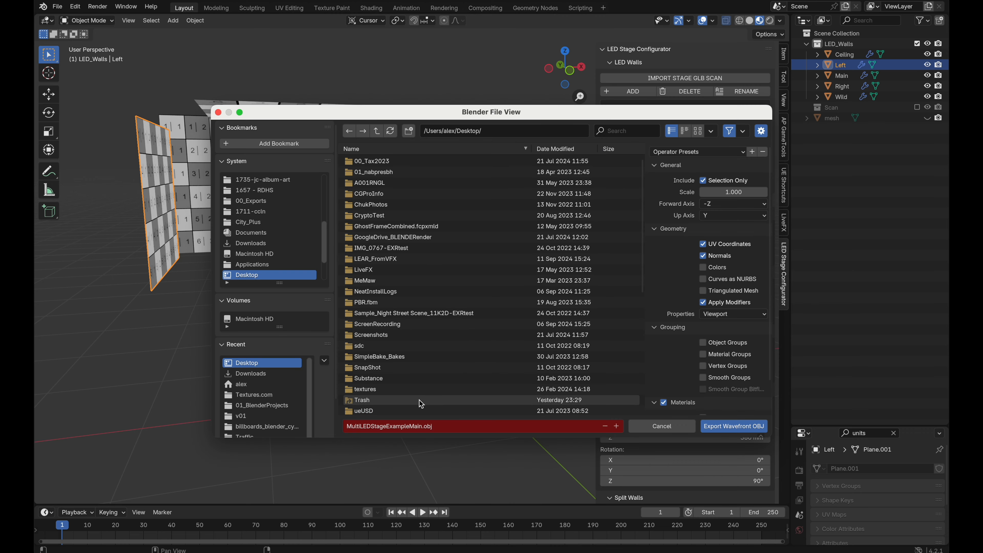
pyautogui.click(416, 426)
pyautogui.click(422, 426)
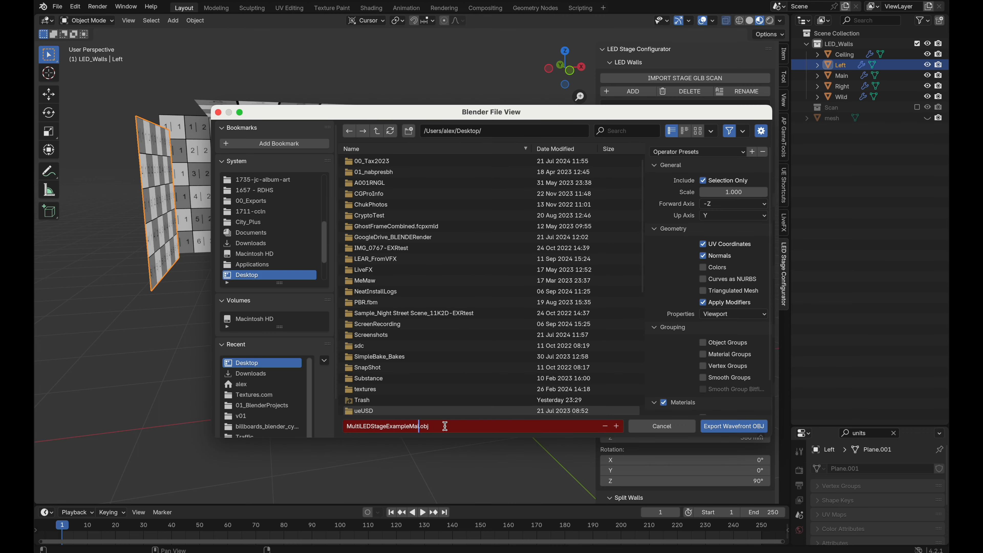
pyautogui.write('Left')
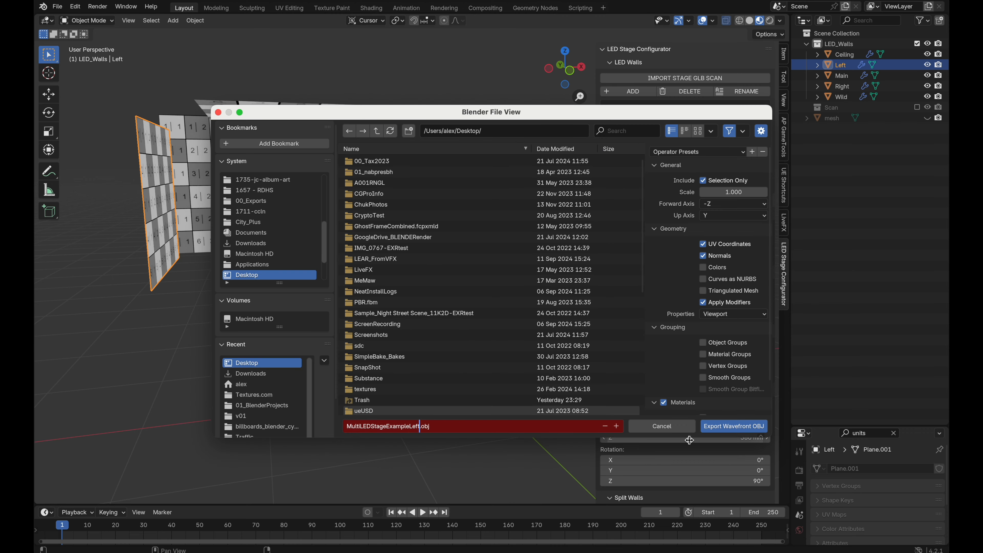
pyautogui.click(733, 426)
# - Export only the Right wall to the Desktop as MultiLEDStageExampleRight.obj
pyautogui.click(615, 129)
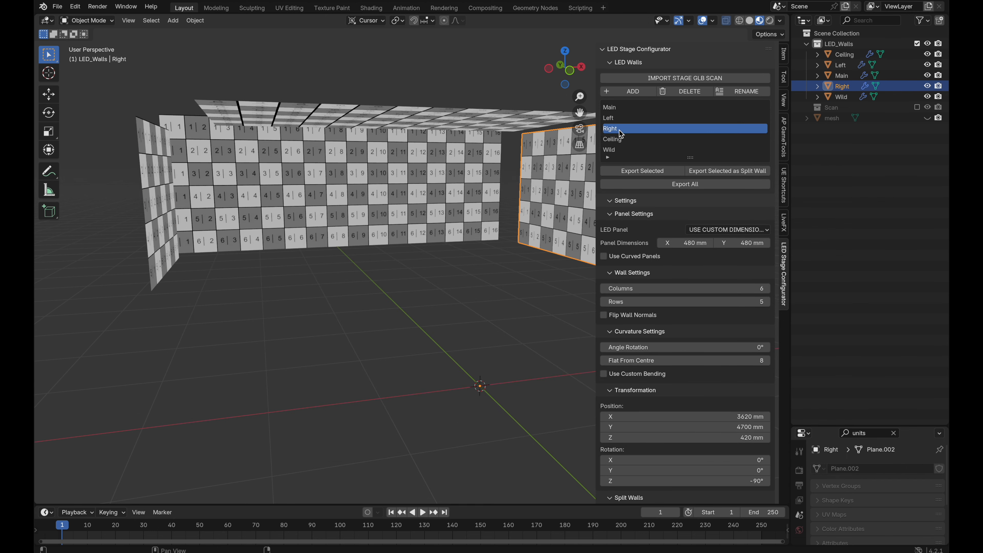
pyautogui.click(640, 173)
pyautogui.click(419, 426)
pyautogui.click(419, 425)
pyautogui.write('Right')
pyautogui.click(723, 426)
# - Export only the Ceiling wall to the Desktop as MultiLEDStageExampleCeiling.obj
pyautogui.click(635, 139)
pyautogui.click(641, 172)
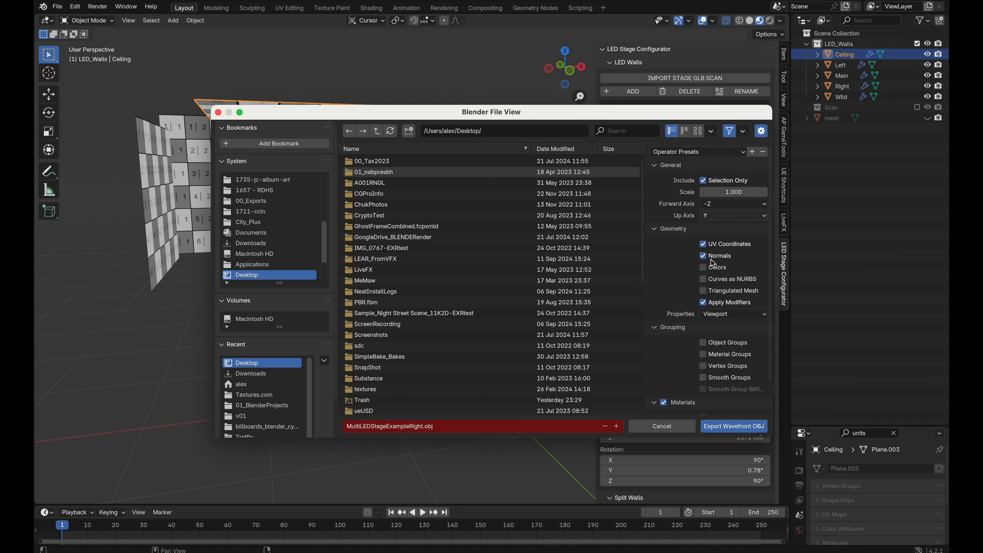
pyautogui.click(423, 426)
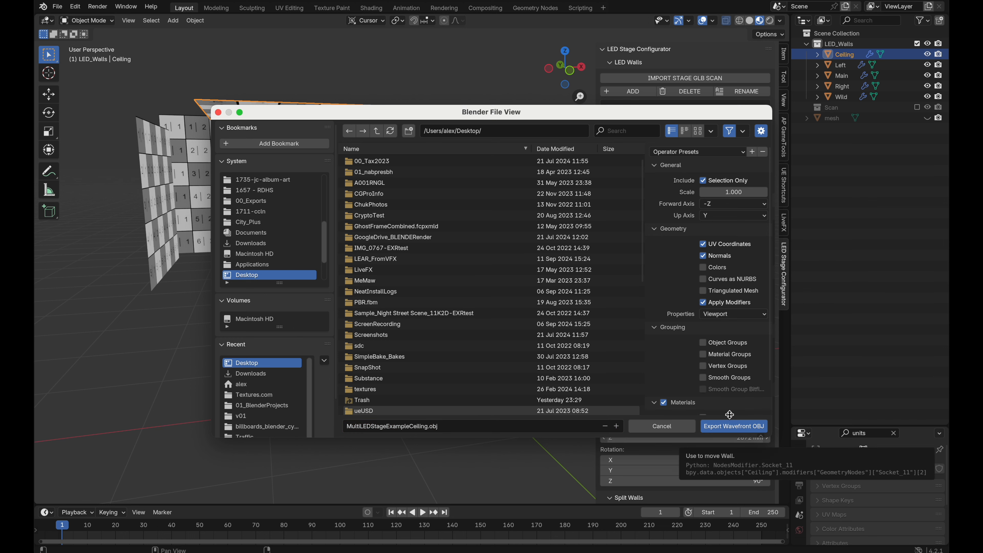
pyautogui.click(731, 425)
# - Export only the Wild wall as a separate OBJ file
pyautogui.click(630, 151)
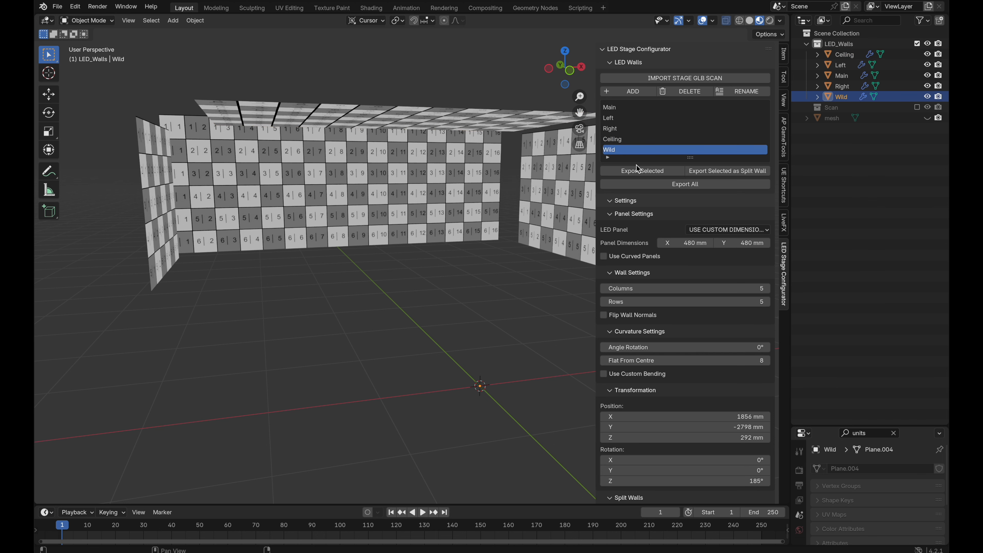
pyautogui.click(637, 169)
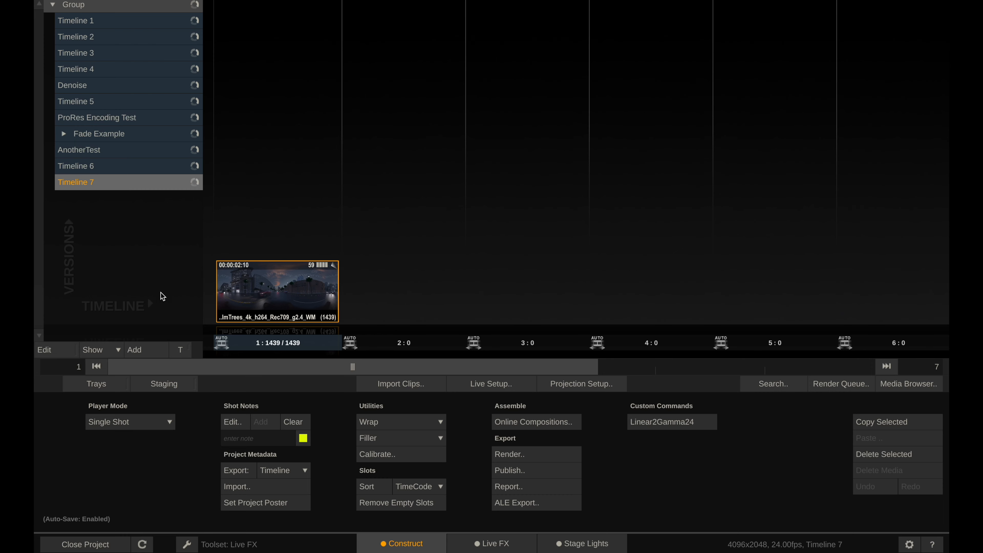
# - Switch to Live FX and open Timeline 7's SIM_LA_Night_Anim_Dusk_PalmTrees clip in the player with the metadata panel closed
pyautogui.click(261, 299)
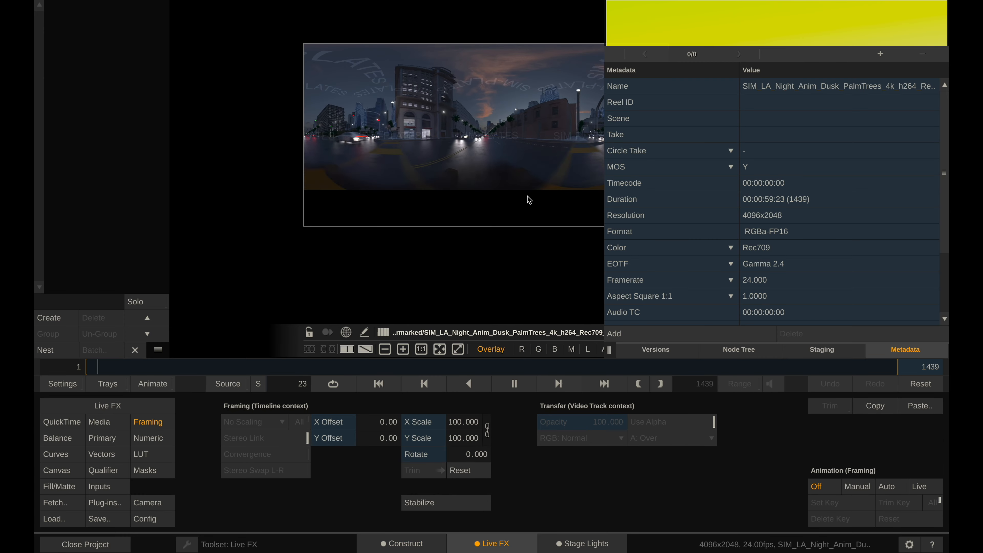
pyautogui.scroll(5, 538, 106)
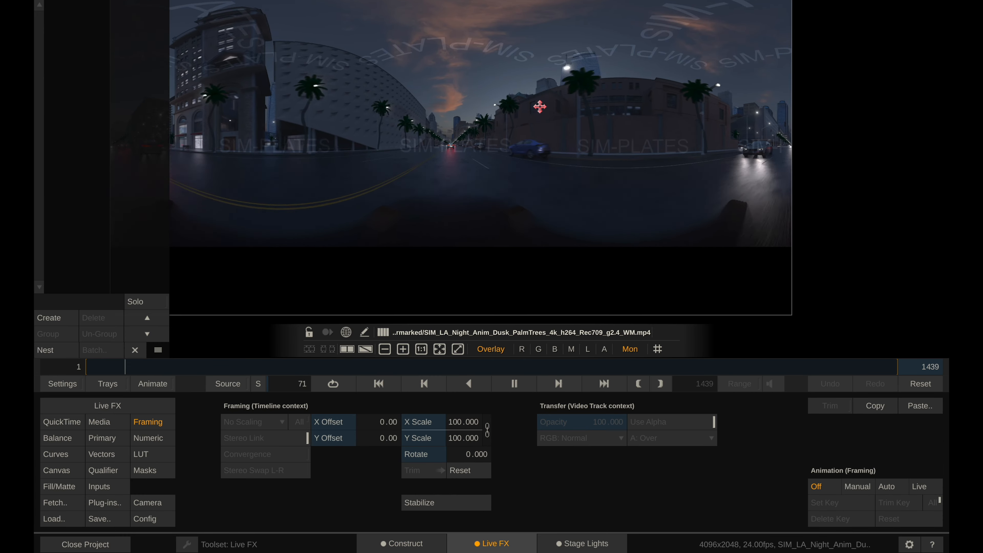
pyautogui.moveTo(500, 113); pyautogui.dragTo(568, 135, button='middle')
pyautogui.click(36, 206)
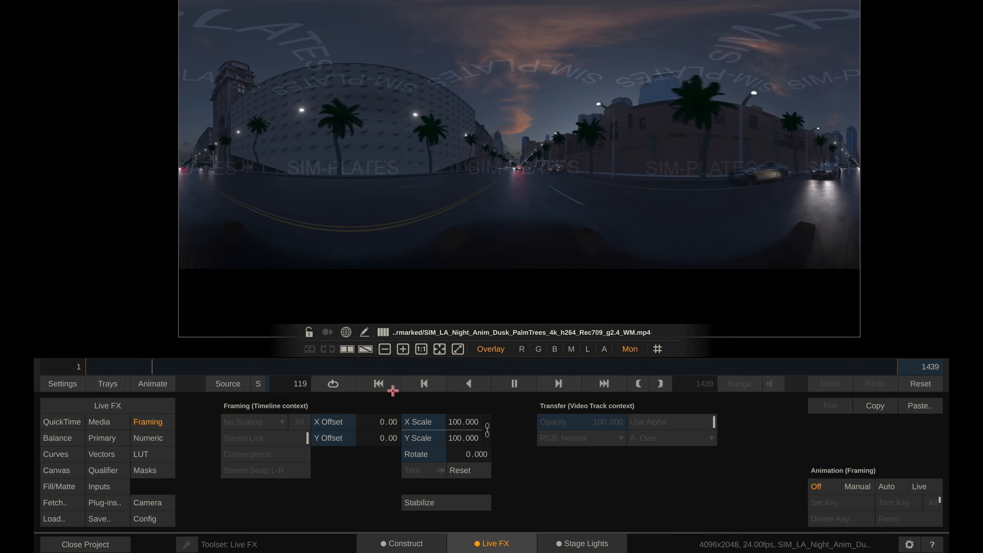
# - Create and activate a stage named MultiStage and load the Main, Right, Wild and Left MultiLEDStageExample OBJ files as its walls
pyautogui.click(414, 534)
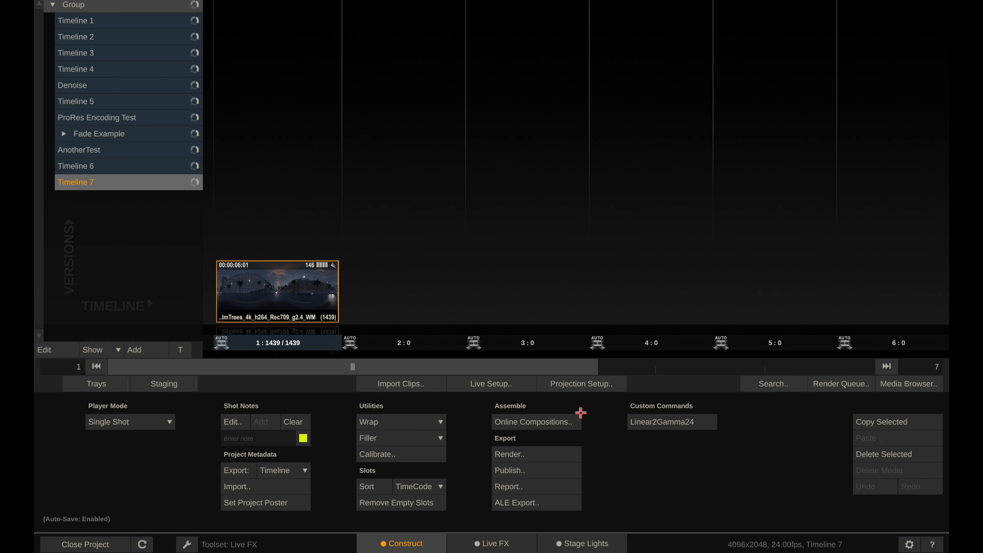
pyautogui.click(582, 385)
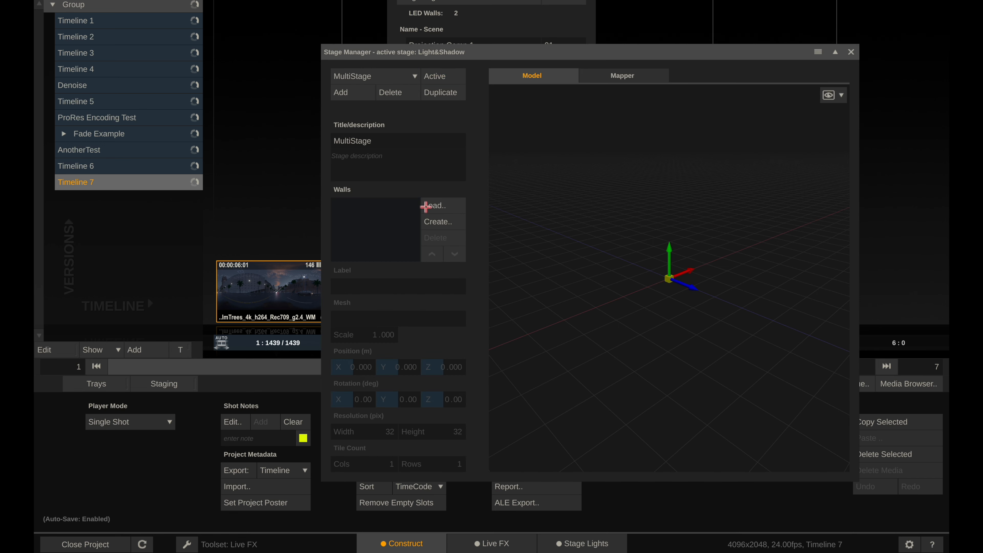
pyautogui.click(430, 204)
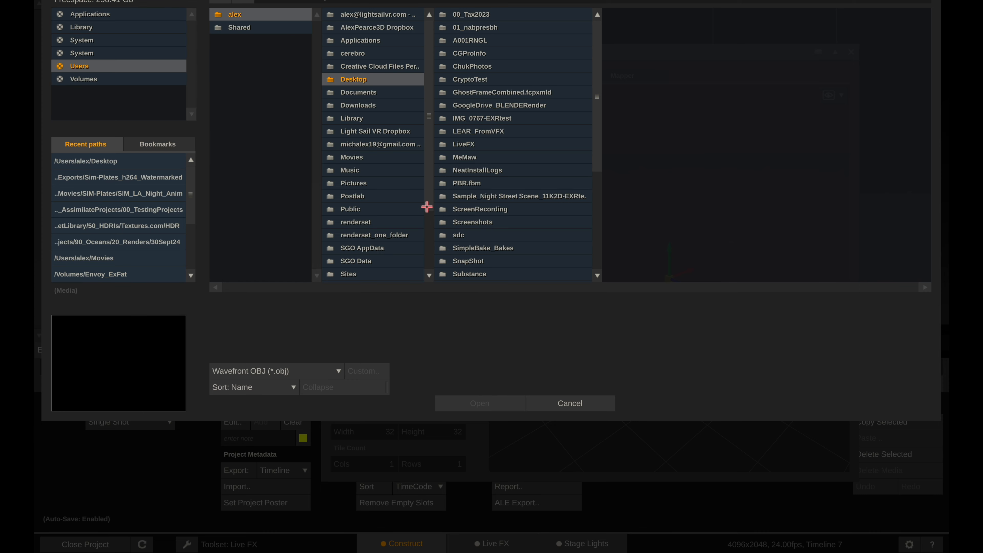
pyautogui.scroll(-10, 492, 71)
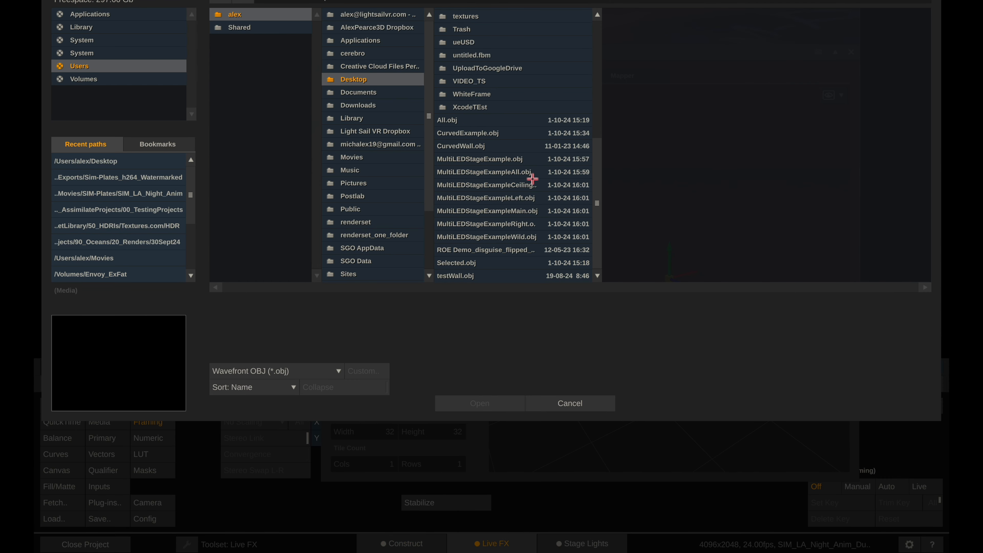
pyautogui.scroll(10, 532, 210)
pyautogui.scroll(-10, 476, 260)
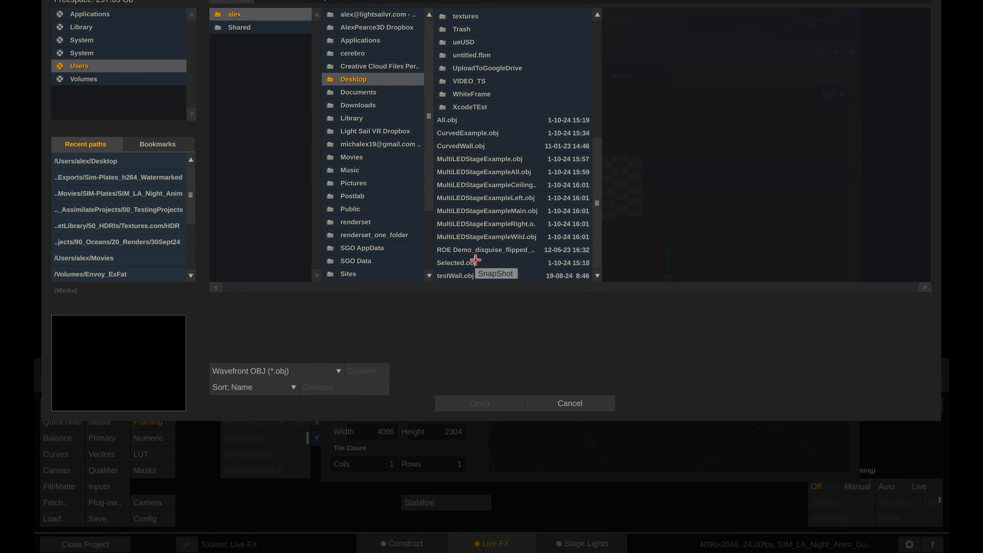
pyautogui.doubleClick(519, 224)
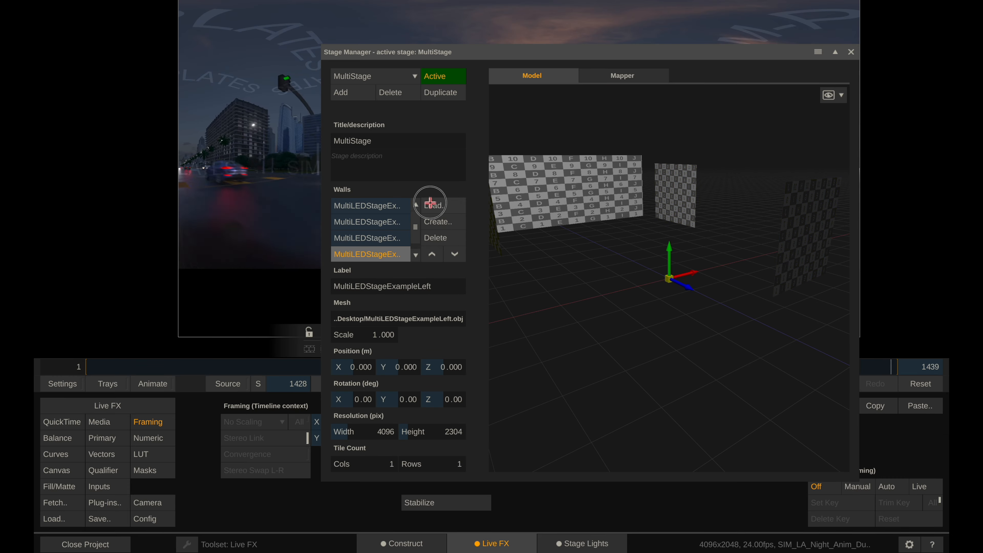
# - Load MultiLEDStageExampleCeiling.obj from the Desktop as the fifth wall of the MultiStage stage
pyautogui.click(430, 203)
pyautogui.doubleClick(533, 183)
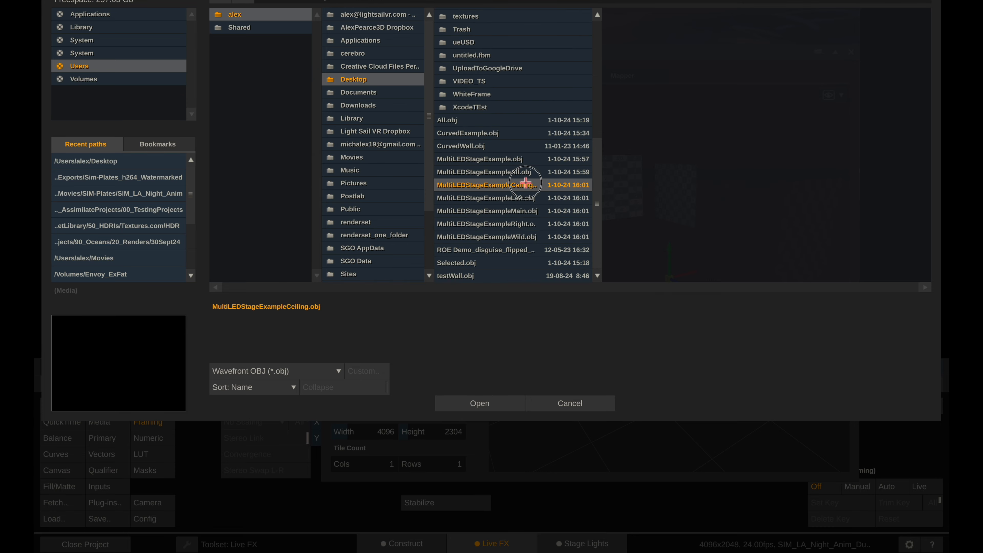
pyautogui.scroll(-3, 635, 207)
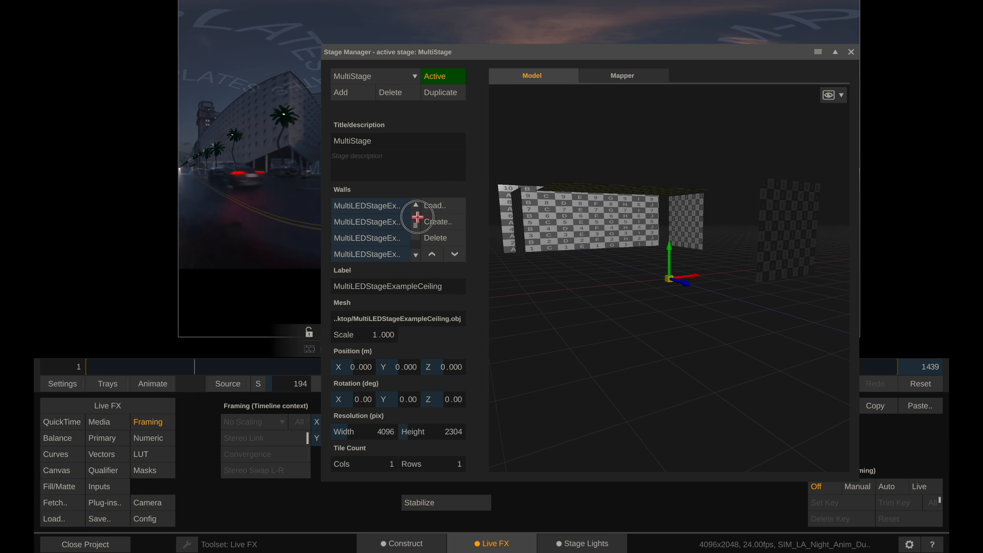
# - Review the display mapping options for the MultiLEDStageExampleMain wall, and close the Stage Manager
pyautogui.click(387, 206)
pyautogui.click(624, 76)
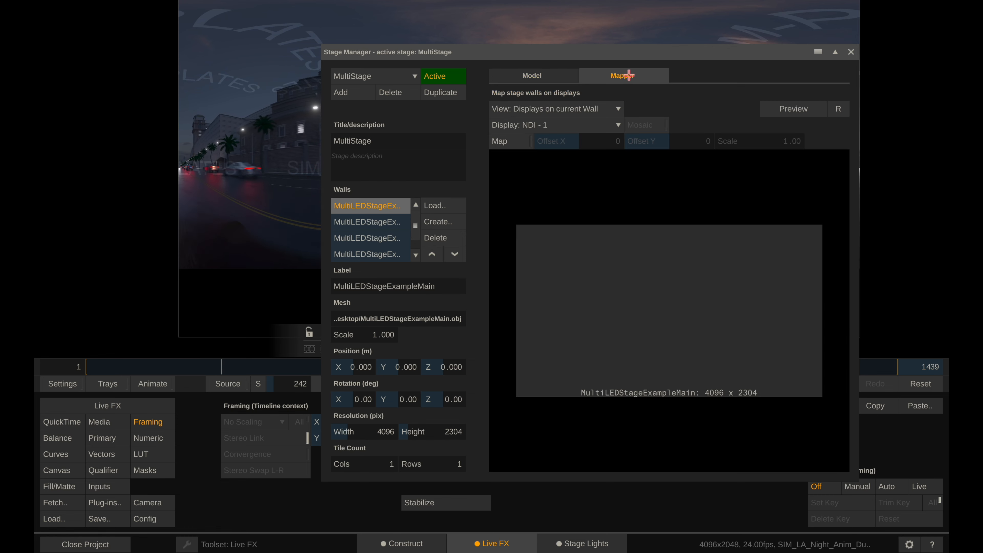
pyautogui.click(554, 109)
pyautogui.click(554, 108)
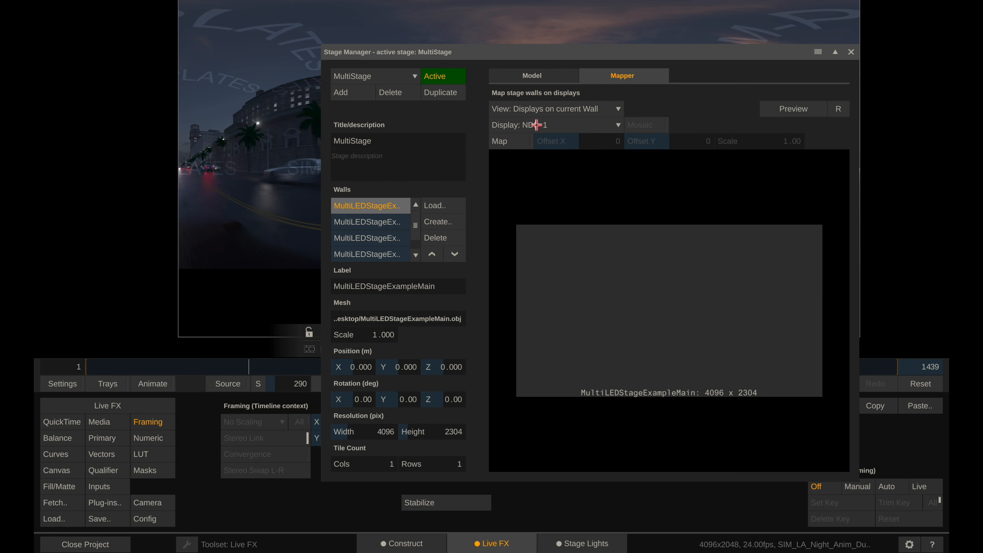
pyautogui.click(519, 144)
pyautogui.click(850, 52)
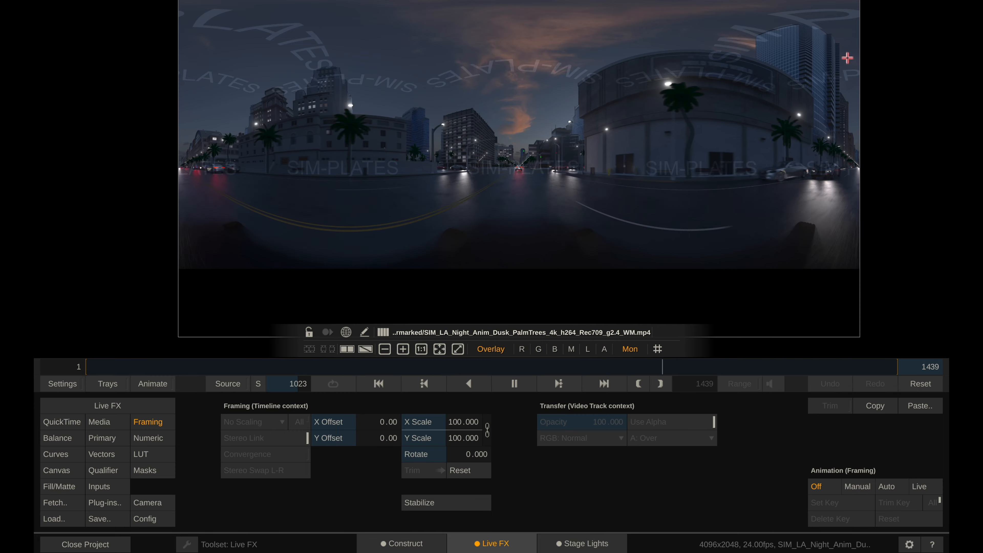
# - Create a projection setup from the Timeline 7 palm-tree clip with Equirectangular 360 media and Spherical projection
pyautogui.click(429, 537)
pyautogui.click(580, 381)
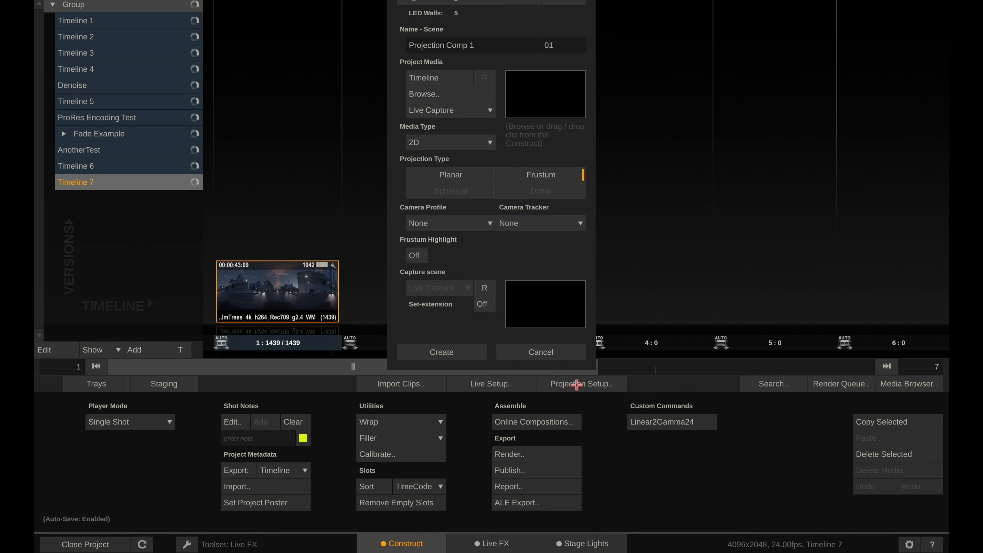
pyautogui.moveTo(259, 292); pyautogui.dragTo(537, 97)
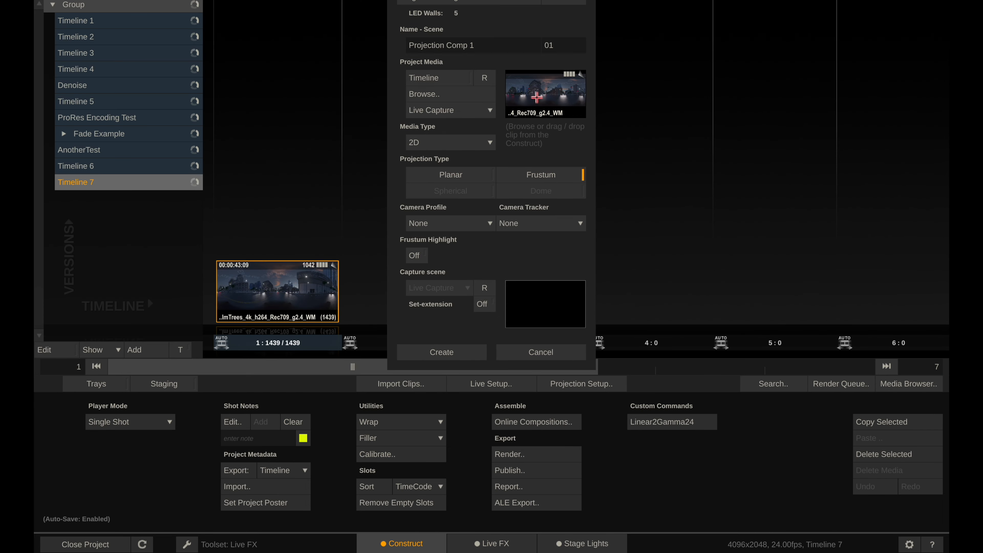
pyautogui.click(457, 137)
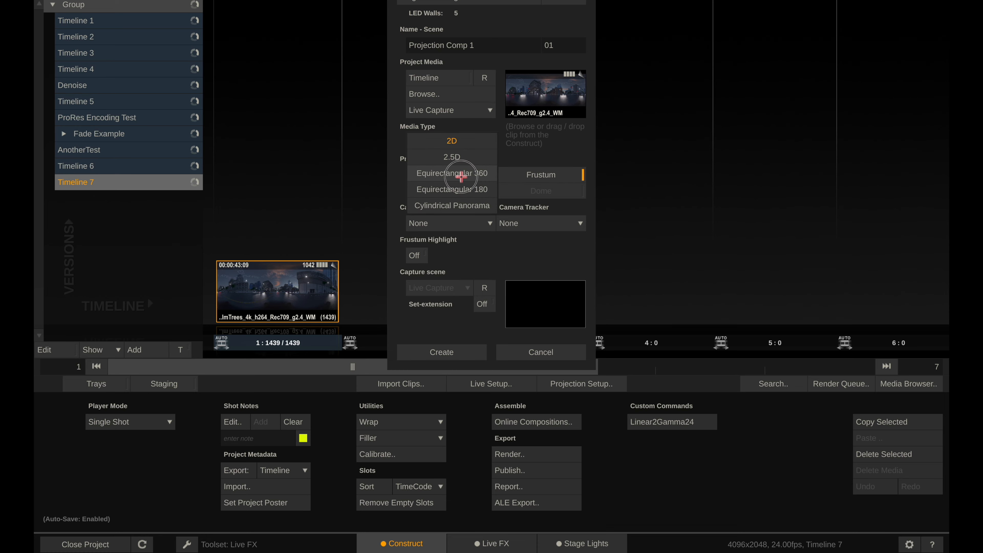
pyautogui.click(460, 173)
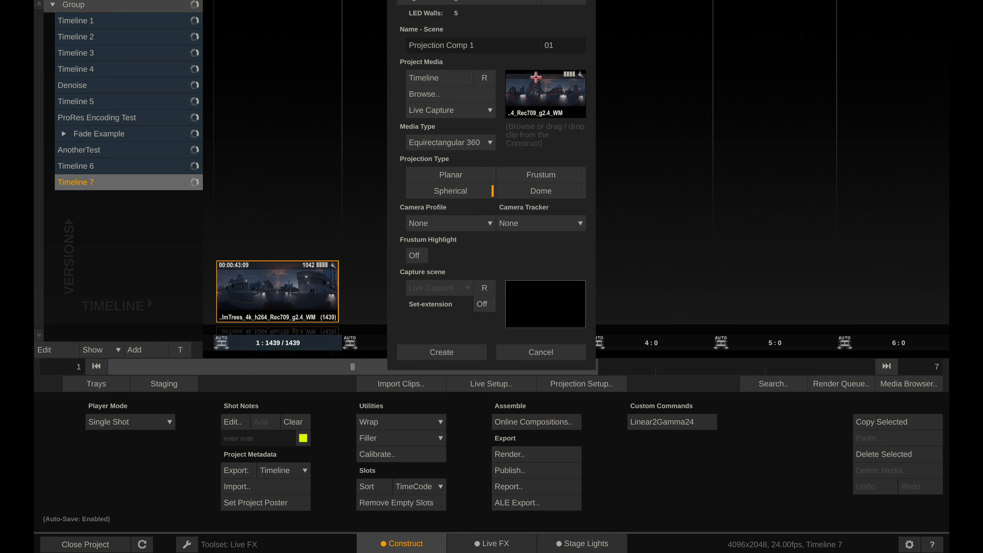
pyautogui.click(421, 352)
# - Set the projection's pan to -170.826 while previewing the MultiStage walls in the Stage Manager model
pyautogui.click(512, 70)
pyautogui.rightClick(511, 71)
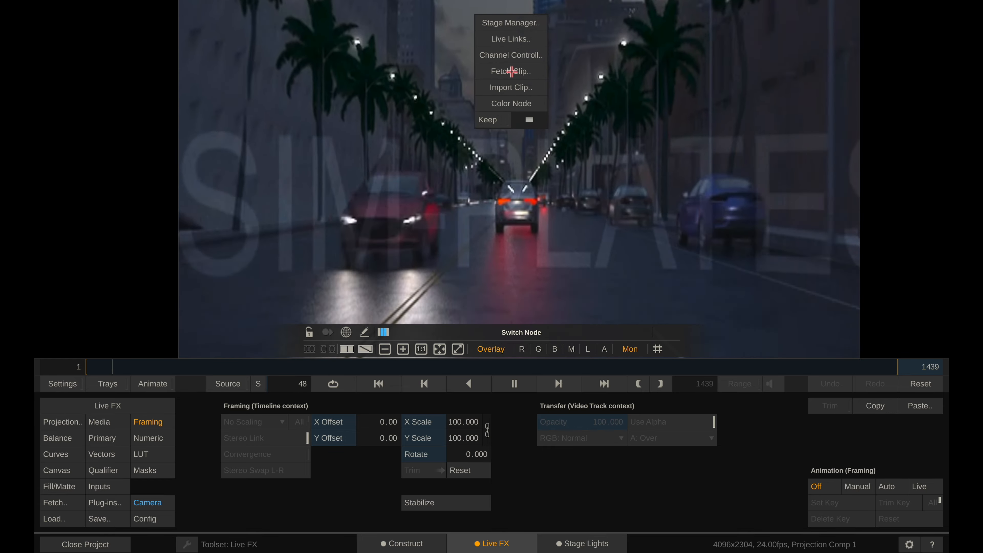
pyautogui.click(511, 24)
pyautogui.moveTo(611, 227); pyautogui.dragTo(724, 262)
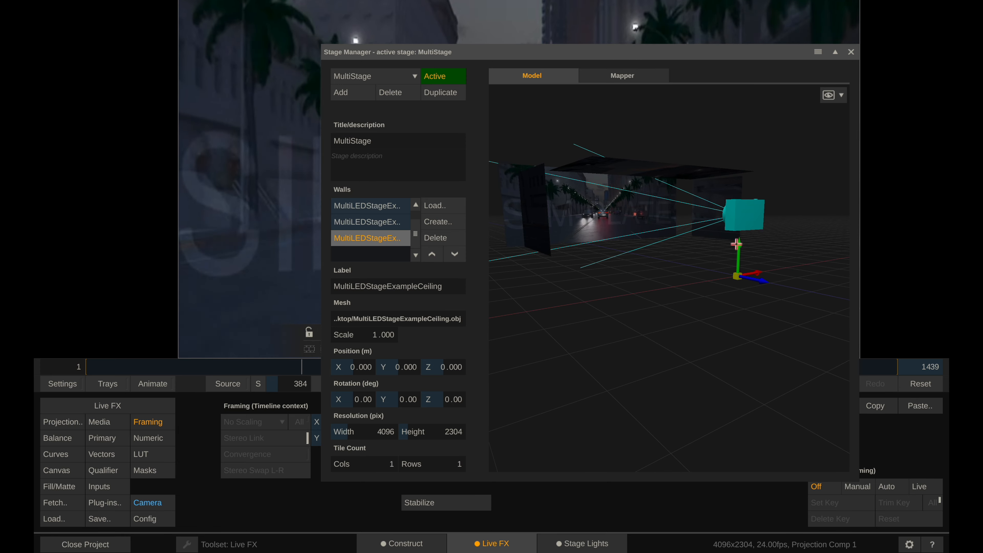
pyautogui.click(62, 423)
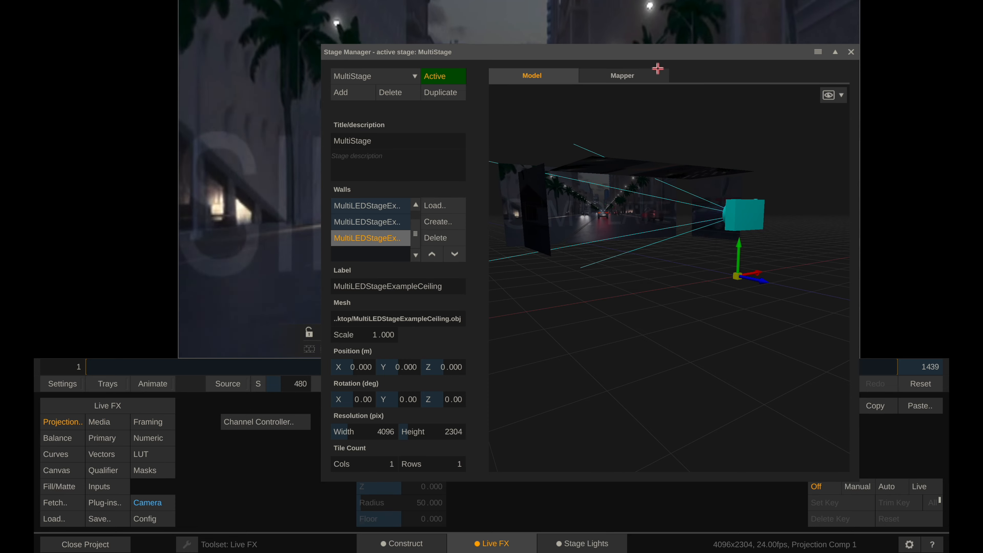
pyautogui.moveTo(632, 63); pyautogui.dragTo(620, 8)
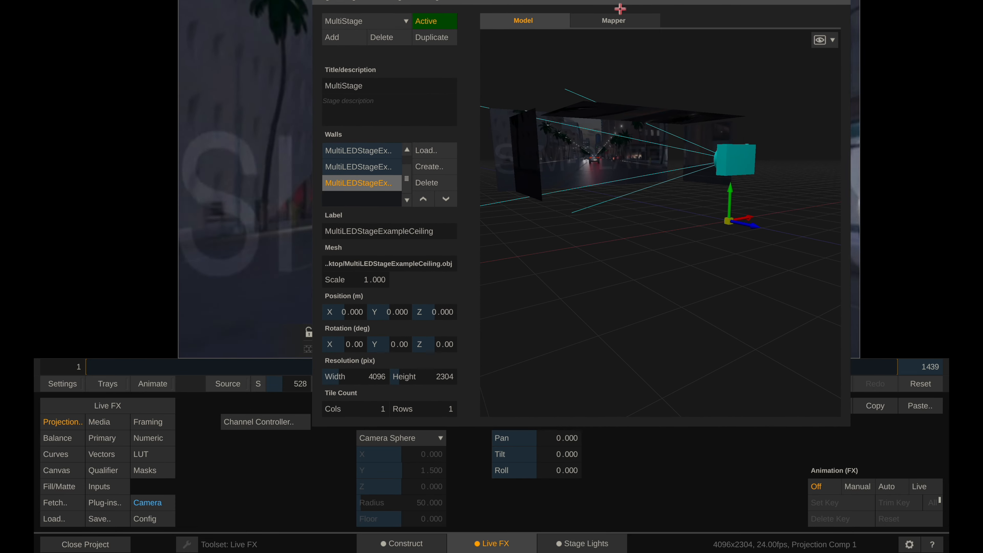
pyautogui.moveTo(546, 434); pyautogui.dragTo(585, 439)
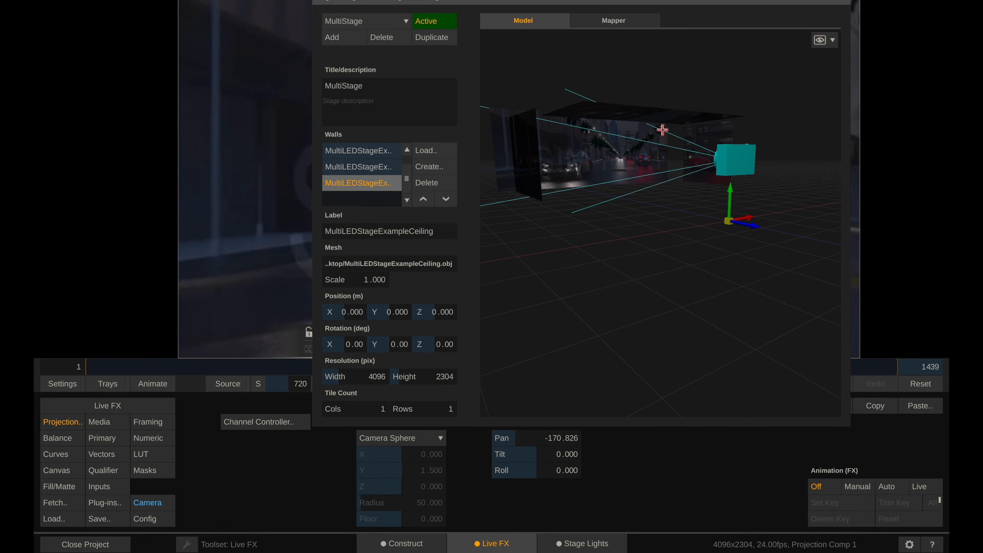
pyautogui.moveTo(607, 259); pyautogui.dragTo(655, 222)
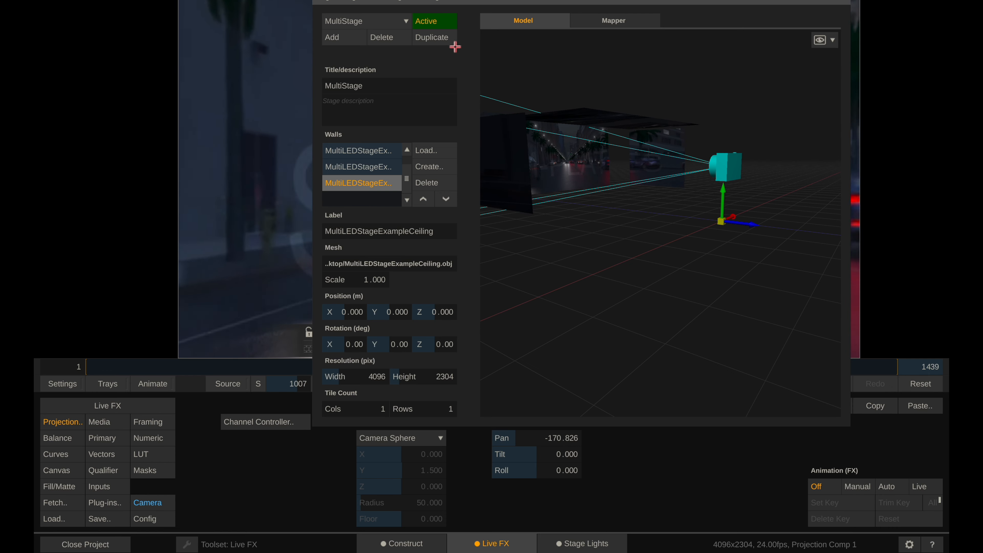
# - Add a new stage titled Curved and make it the active stage
pyautogui.click(352, 39)
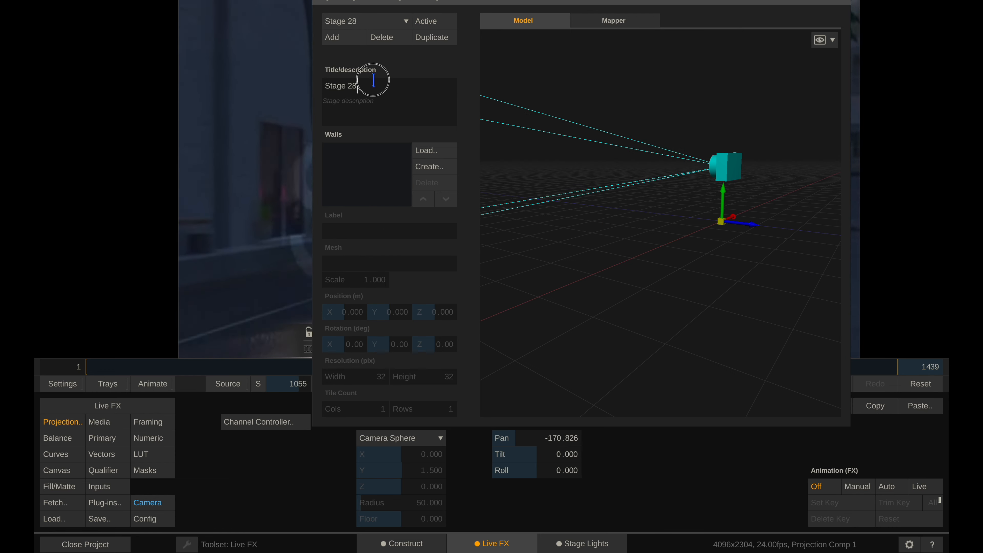
pyautogui.click(337, 80)
pyautogui.write('Curve')
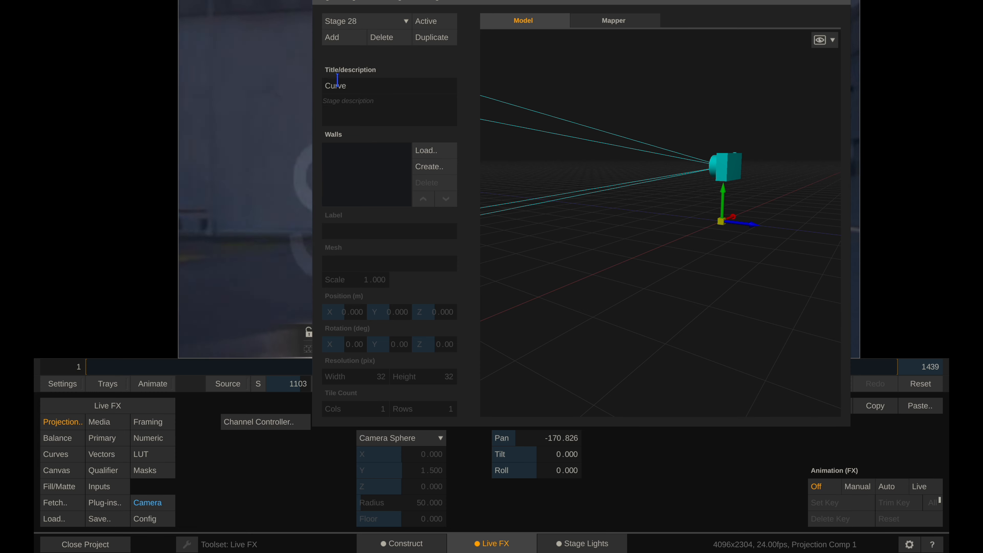
pyautogui.write('d')
pyautogui.click(441, 20)
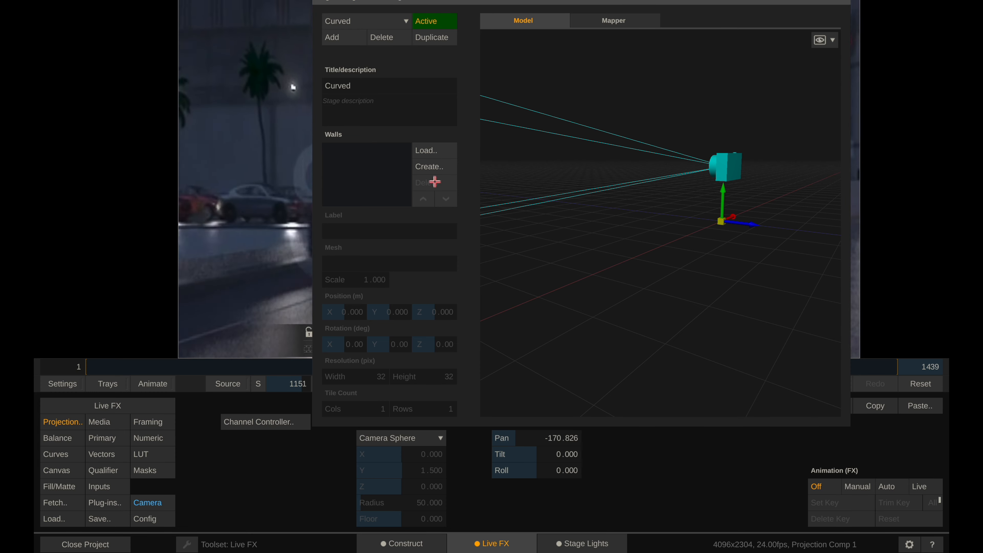
# - Load CurvedExample.obj from the Desktop as the Curved stage's wall
pyautogui.click(426, 151)
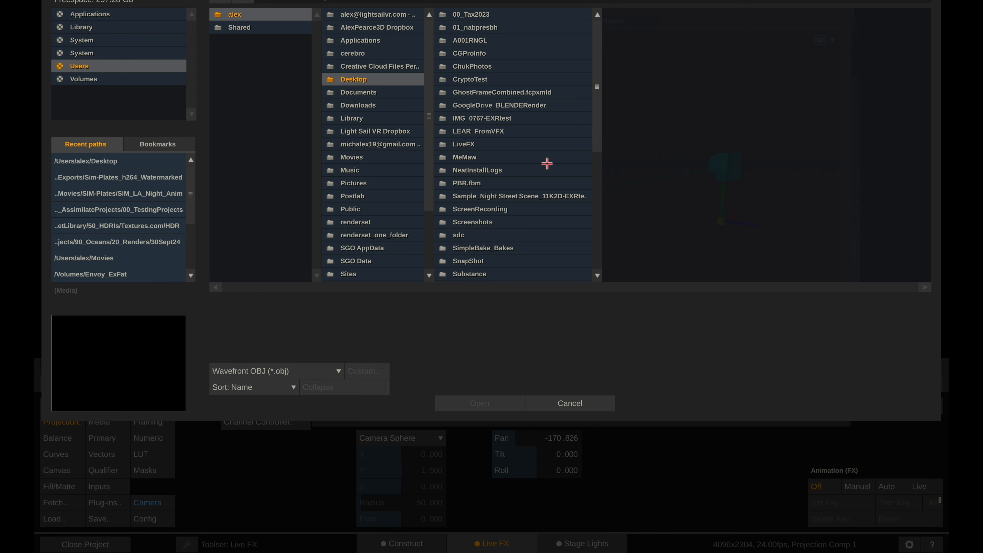
pyautogui.scroll(-10, 541, 224)
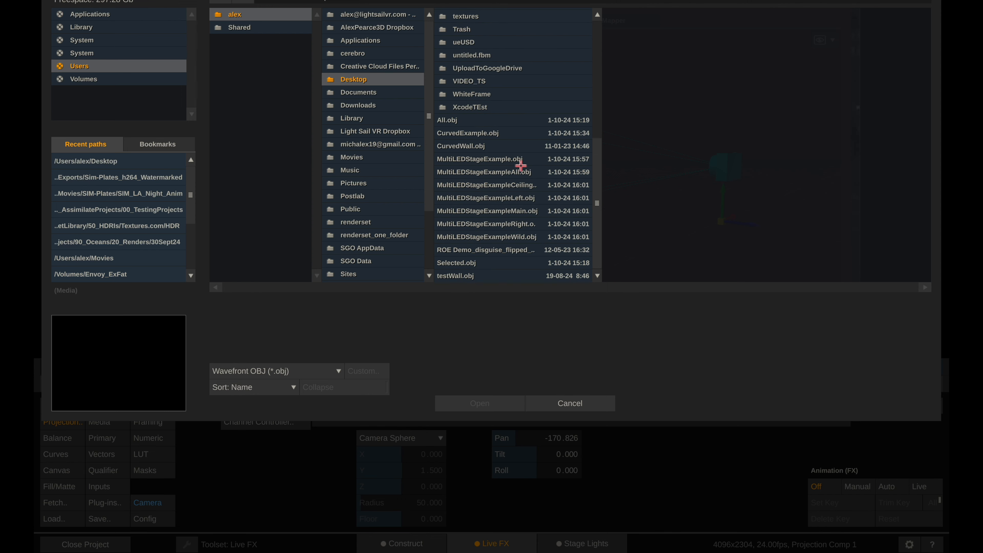
pyautogui.click(490, 146)
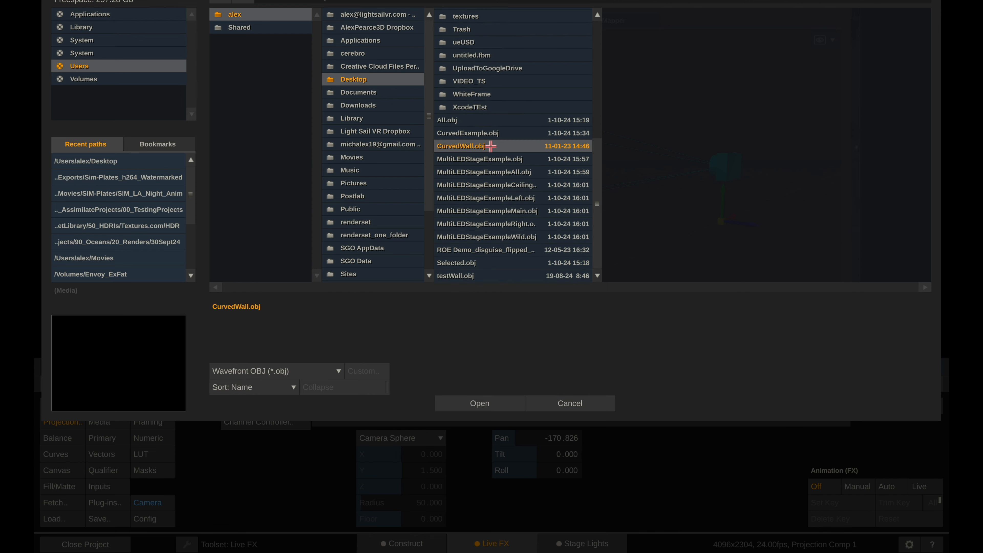
pyautogui.click(487, 133)
pyautogui.click(467, 399)
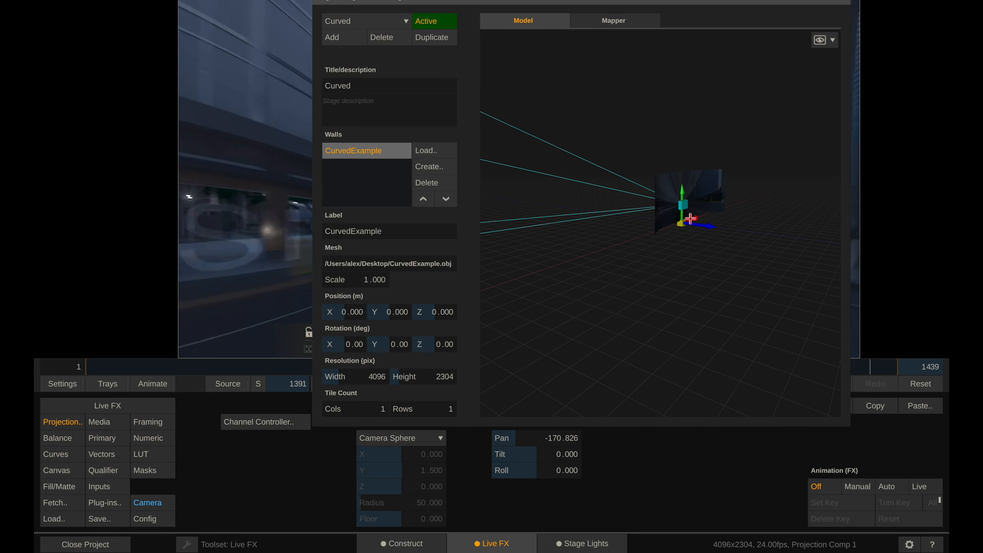
# - Move the camera in front of the curved wall, at X position -0.375 and Z position 8.499
pyautogui.click(163, 502)
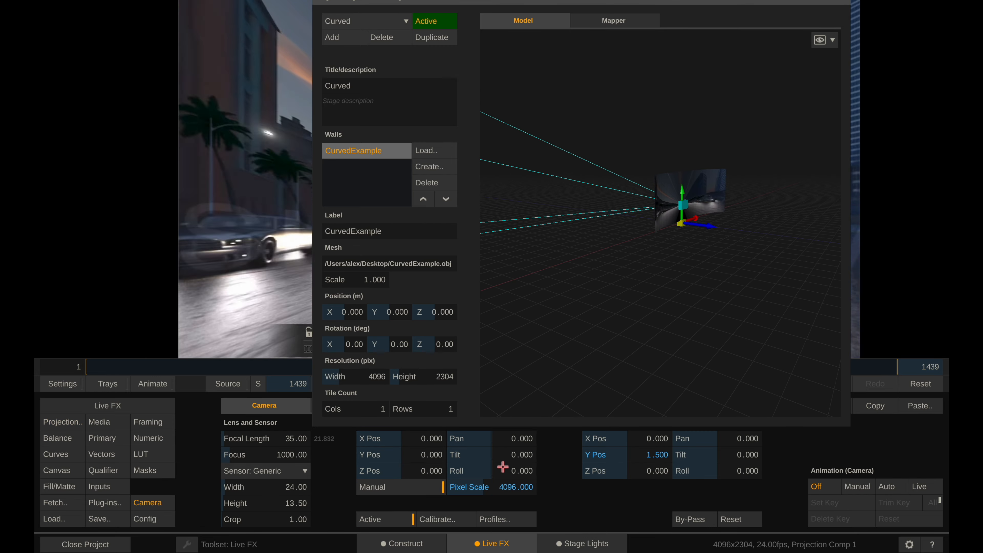
pyautogui.moveTo(674, 480); pyautogui.dragTo(670, 296)
pyautogui.scroll(5, 702, 222)
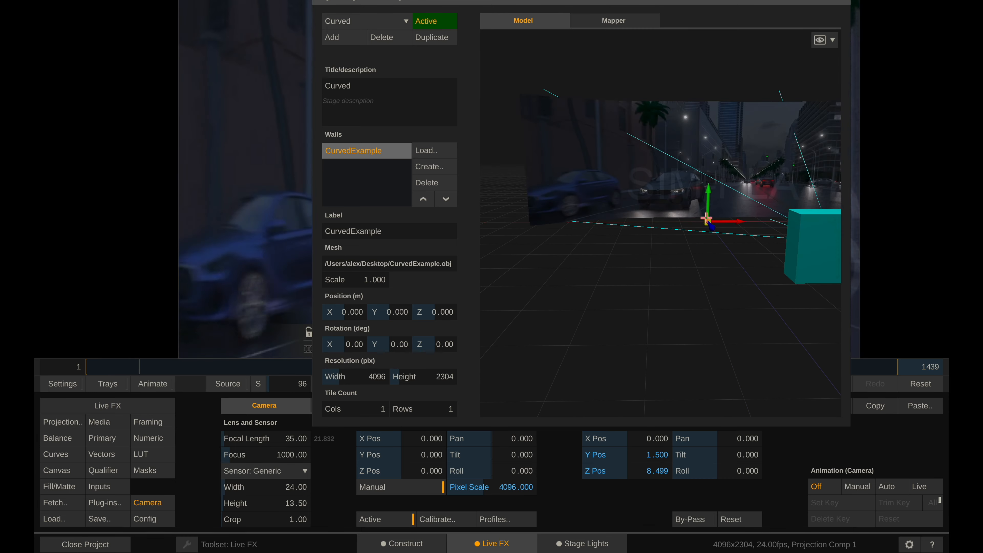
pyautogui.scroll(-3, 703, 221)
pyautogui.moveTo(704, 221); pyautogui.dragTo(707, 302)
pyautogui.scroll(-4, 765, 281)
pyautogui.moveTo(765, 281); pyautogui.dragTo(677, 272, button='middle')
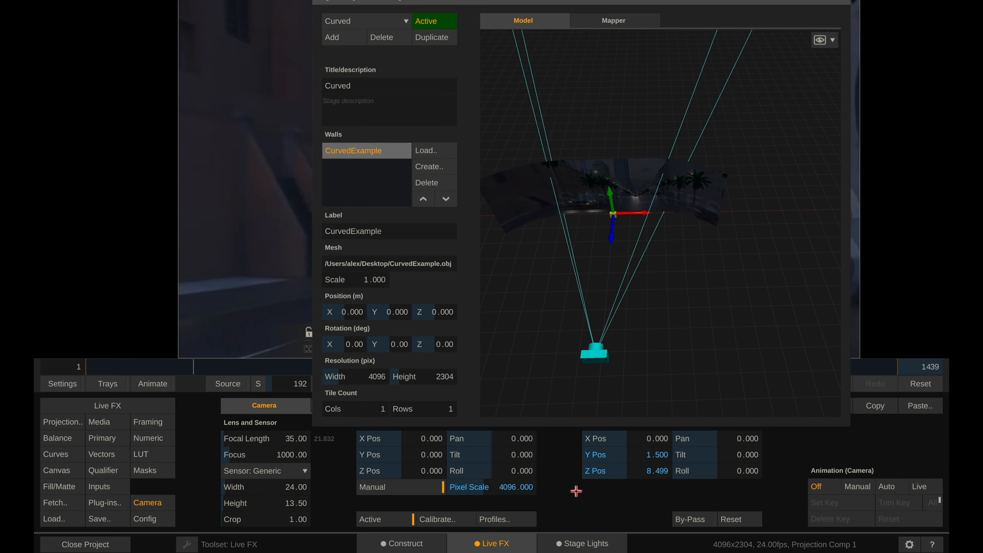
pyautogui.moveTo(659, 441); pyautogui.dragTo(562, 429)
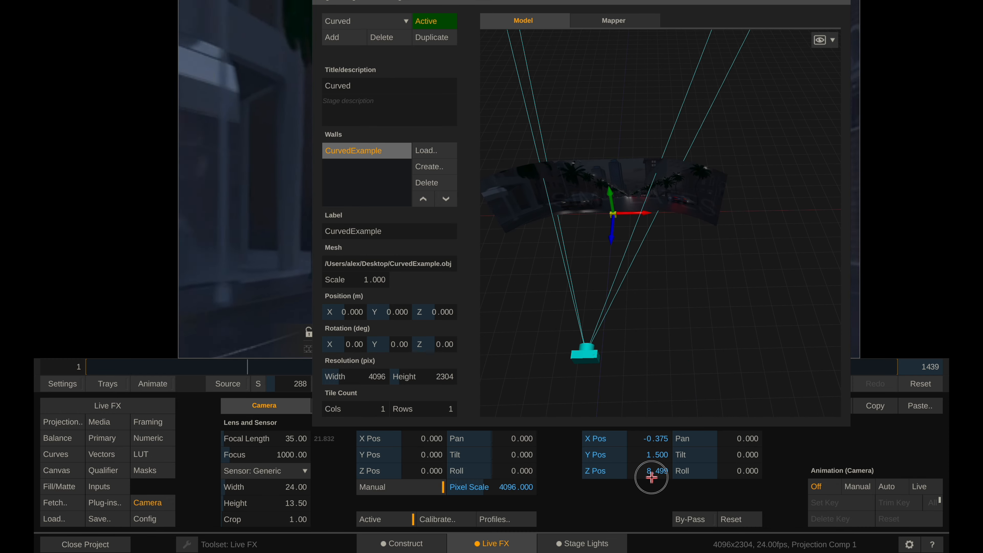
pyautogui.moveTo(651, 477)
pyautogui.mouseDown()
pyautogui.moveTo(639, 445)
pyautogui.moveTo(597, 472)
pyautogui.moveTo(632, 511)
pyautogui.moveTo(652, 480)
pyautogui.mouseUp()
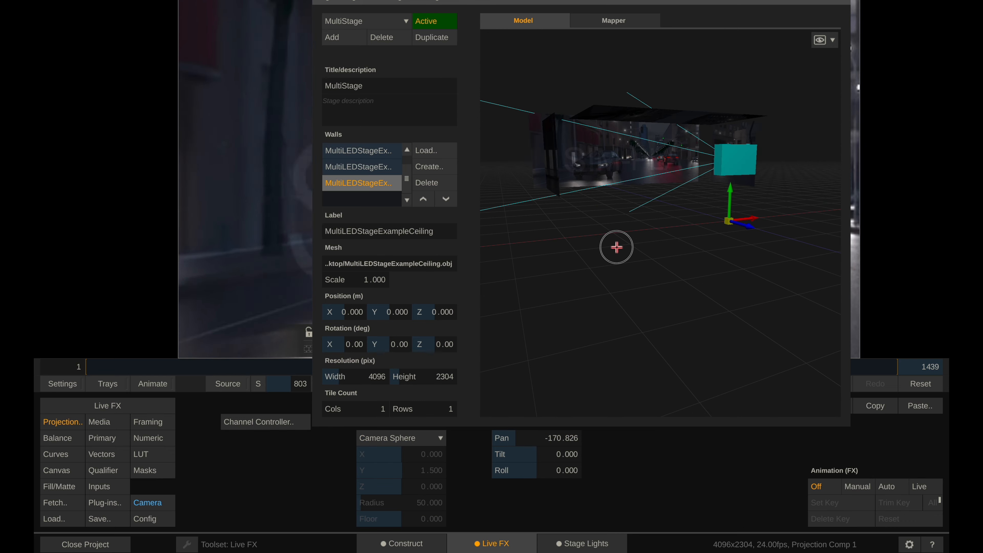
pyautogui.moveTo(617, 246); pyautogui.dragTo(623, 179)
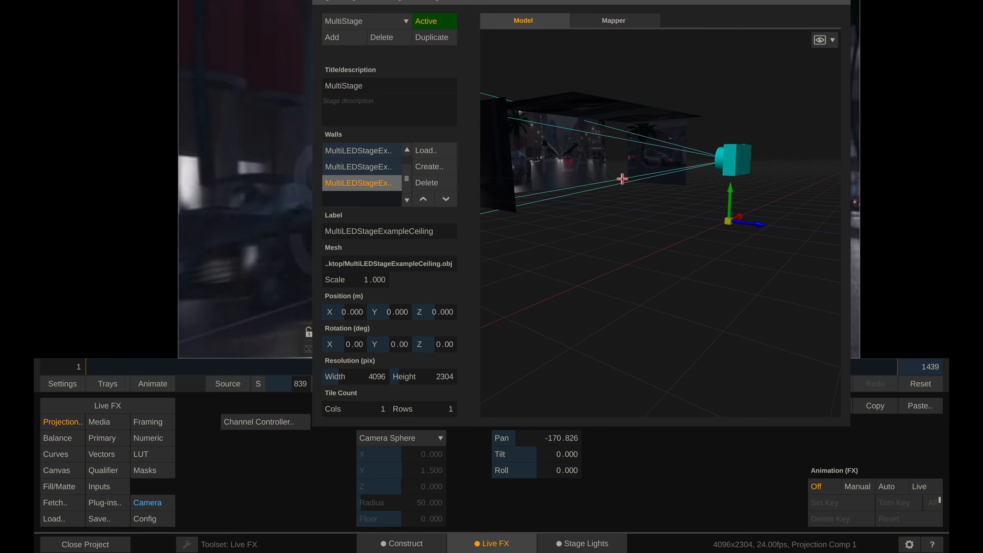
pyautogui.scroll(5, 649, 191)
pyautogui.scroll(-10, 650, 192)
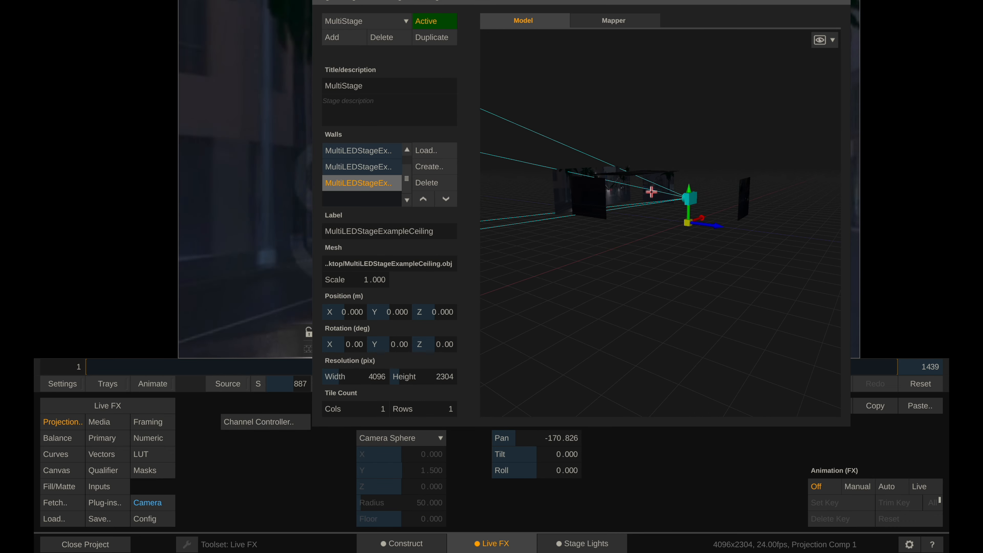
pyautogui.scroll(4, 650, 192)
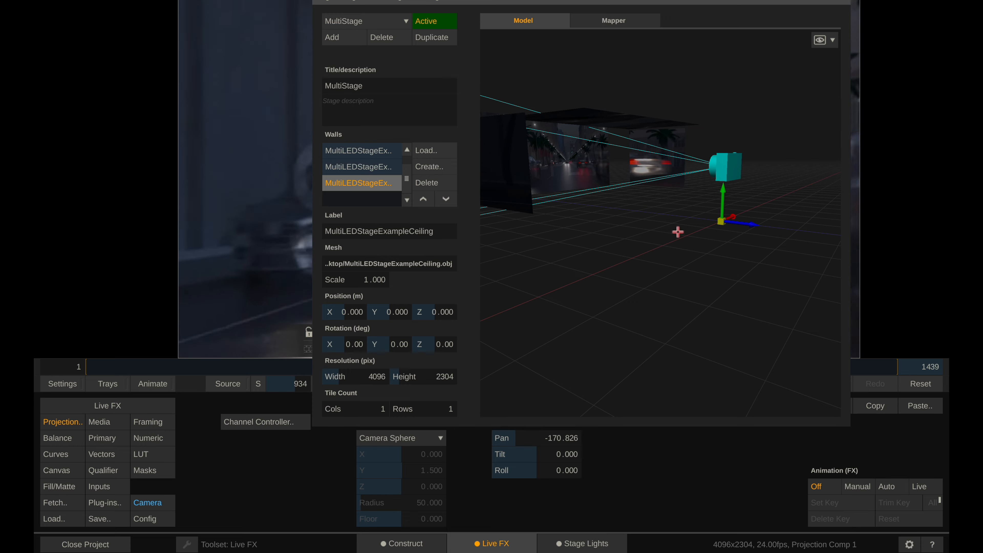